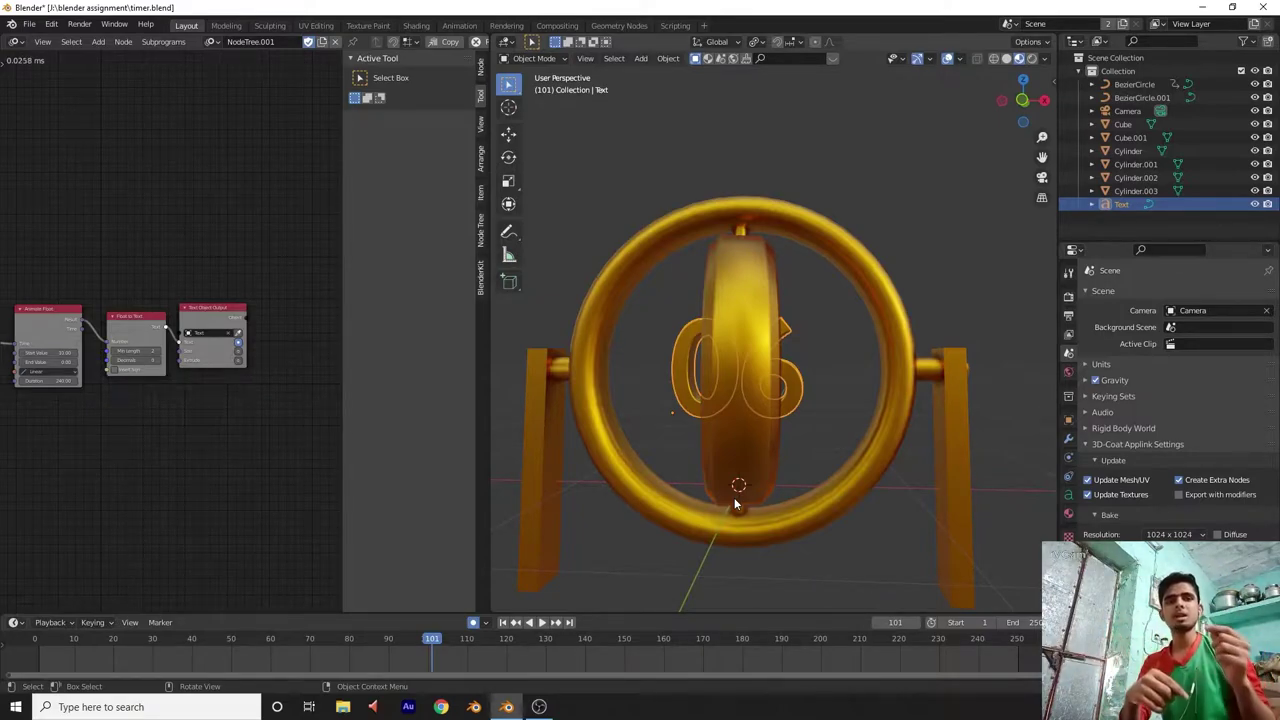
Play the finished timer animation from its start in an enlarged 3D viewport to examine the countdown.
left_click_drag(490, 445, 72, 446)
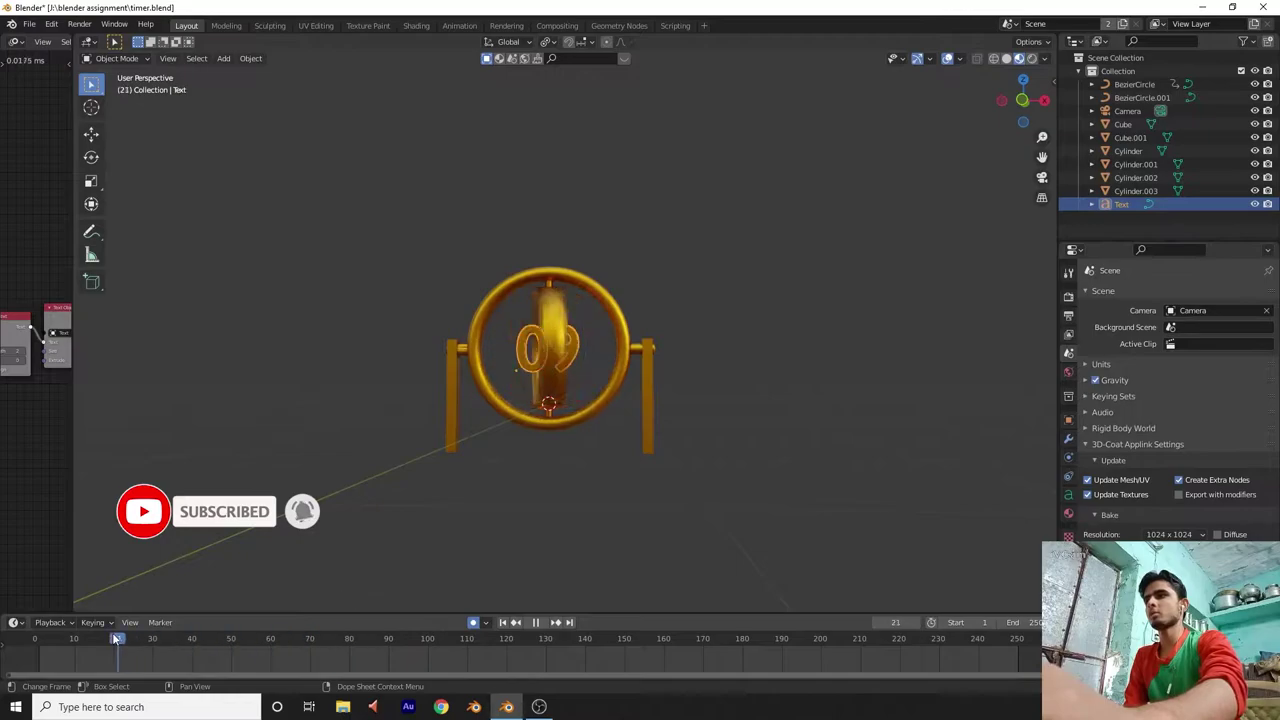
left_click_drag(120, 640, 35, 640)
key("space")
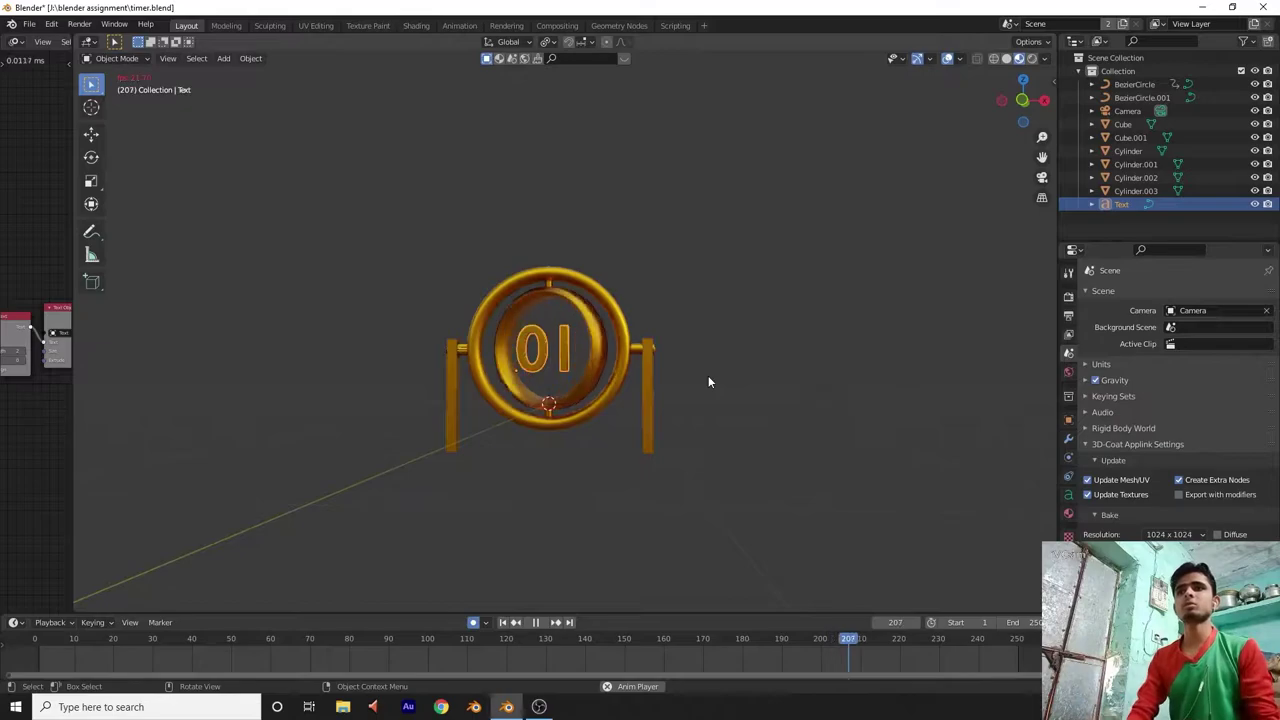
left_click(535, 622)
Start a new General file in a second Blender window, launched from the desktop's blender 2.9.2 shortcut, and delete the default cube.
left_click(1205, 7)
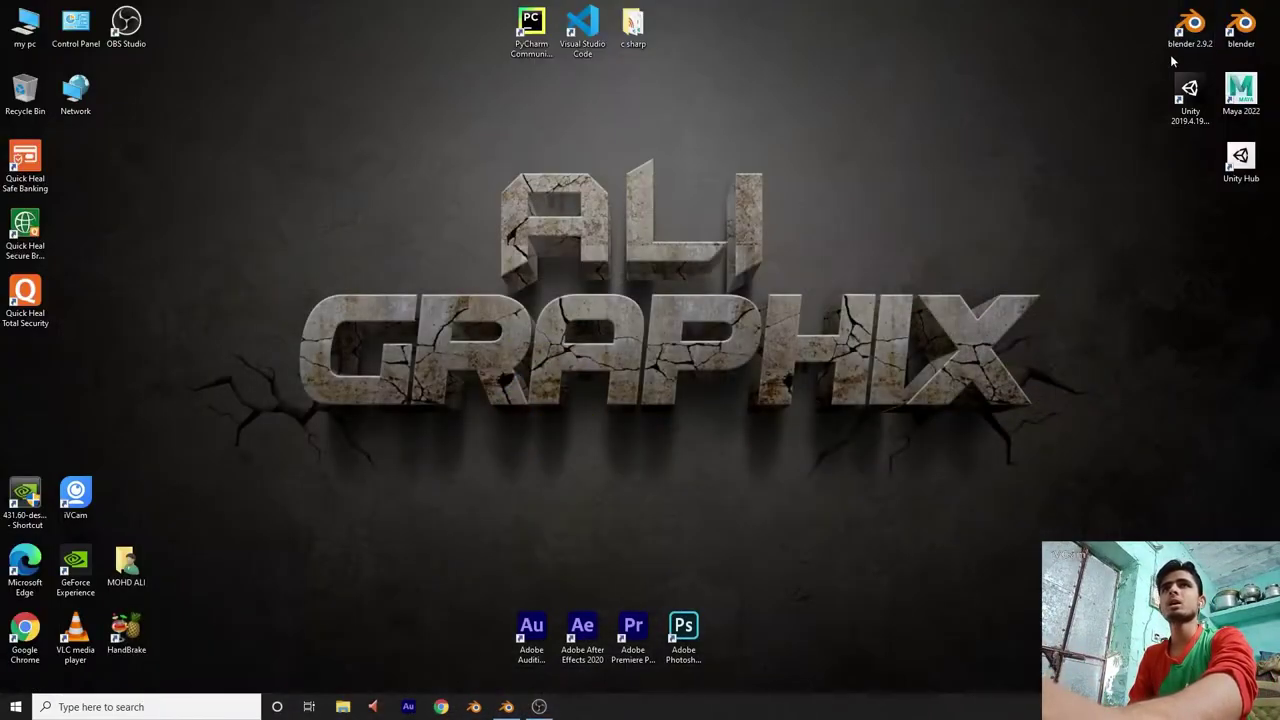
double_click(1189, 40)
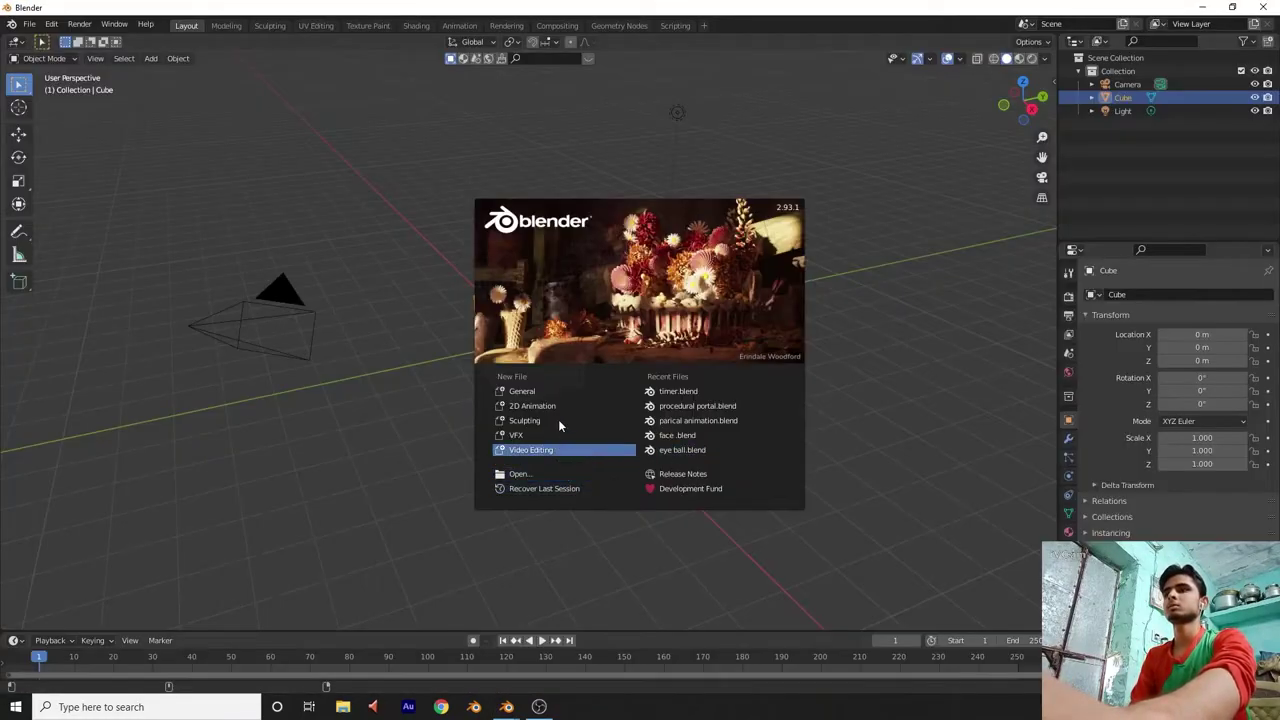
left_click(560, 391)
left_click_drag(1022, 100, 762, 222)
key("Delete")
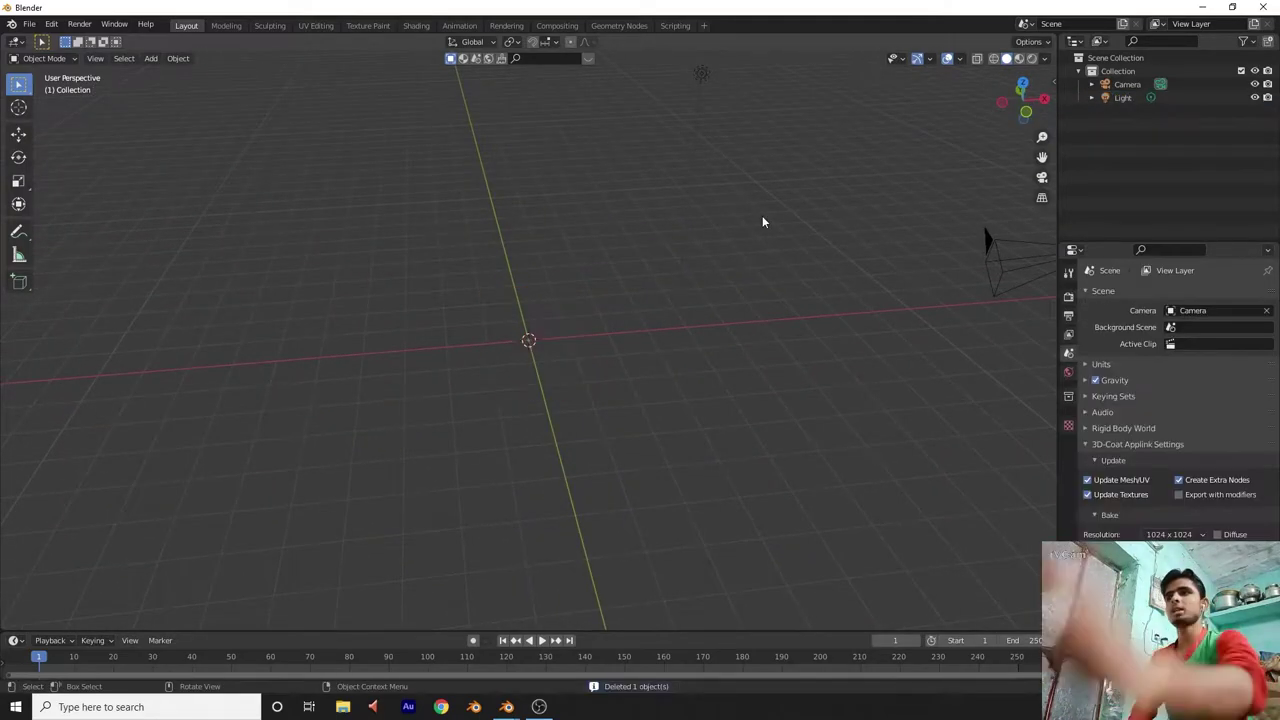
Add a text object at the origin and rotate it 90° about the X axis.
key("shift+a")
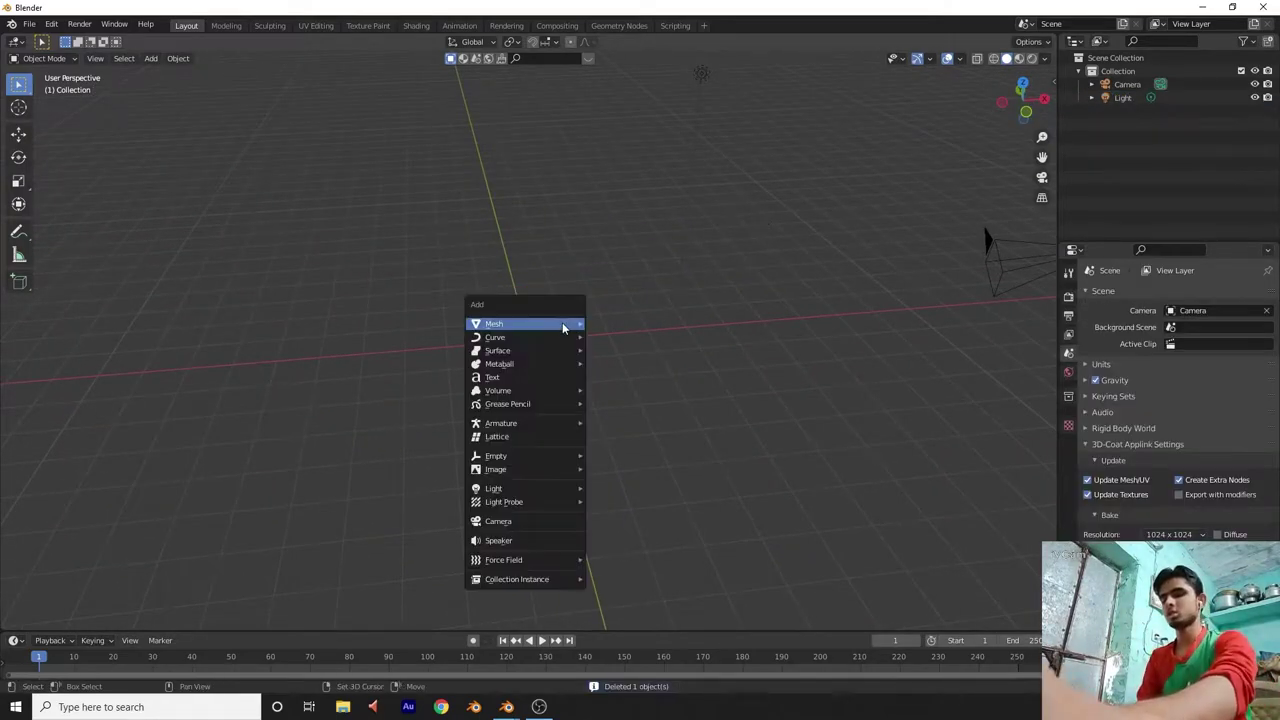
left_click(531, 379)
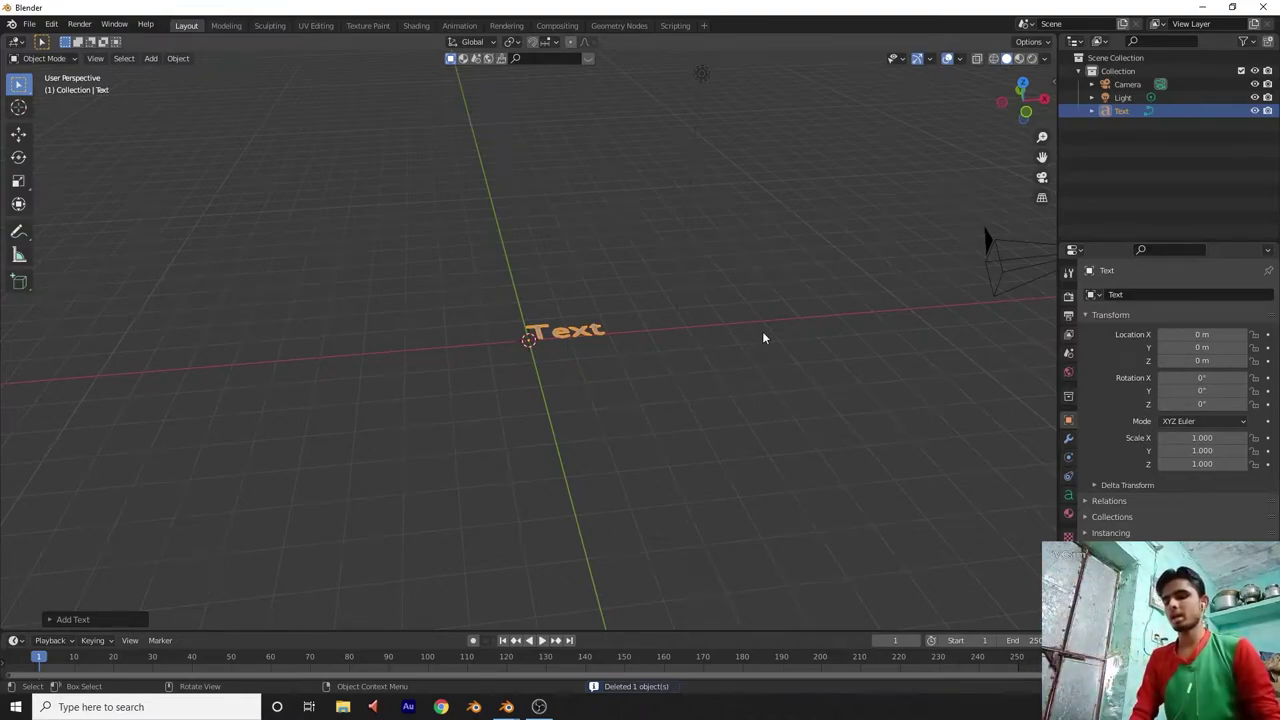
key("r")
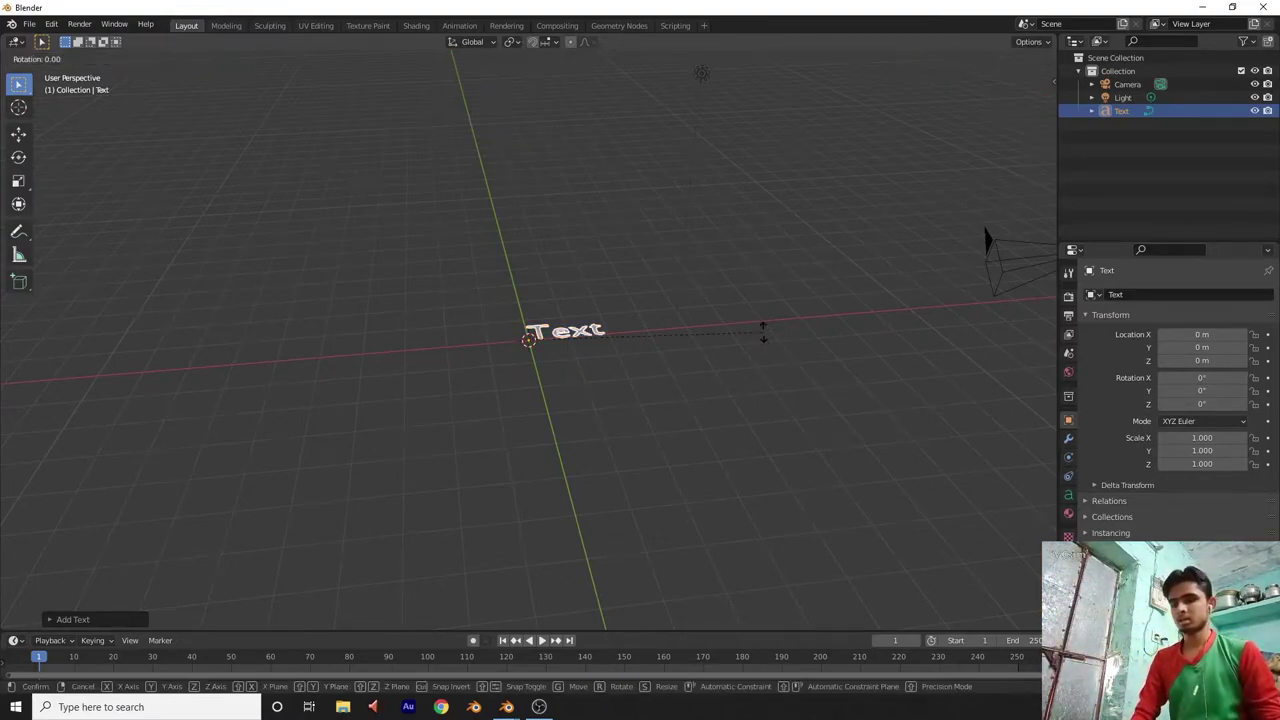
type("x90")
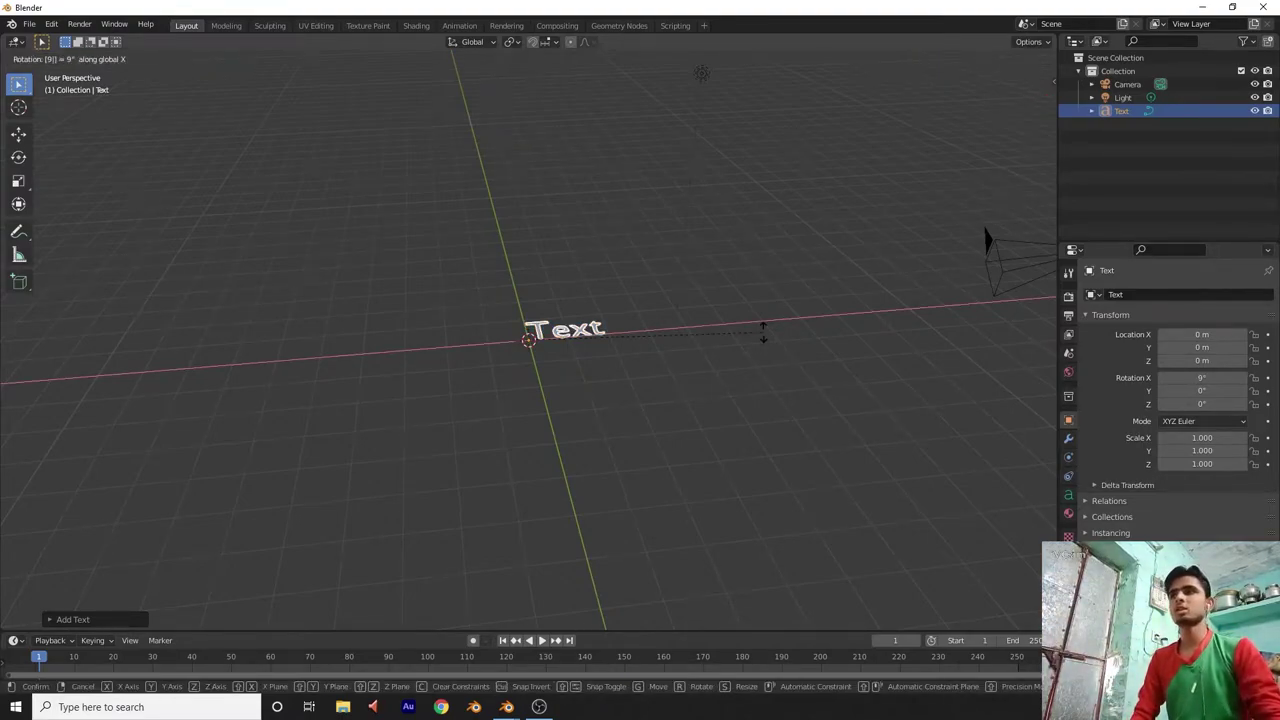
key("Return")
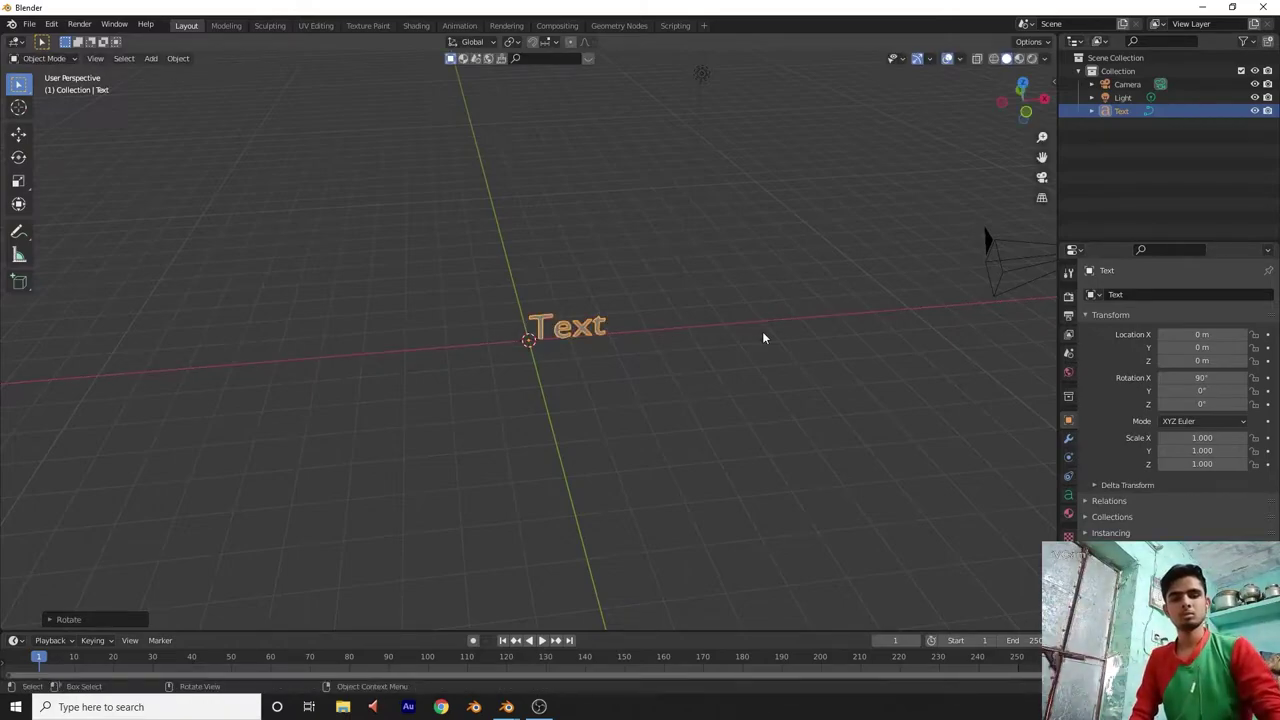
Split the 3D viewport into two side-by-side areas, both showing the text from the front.
key("KP_7")
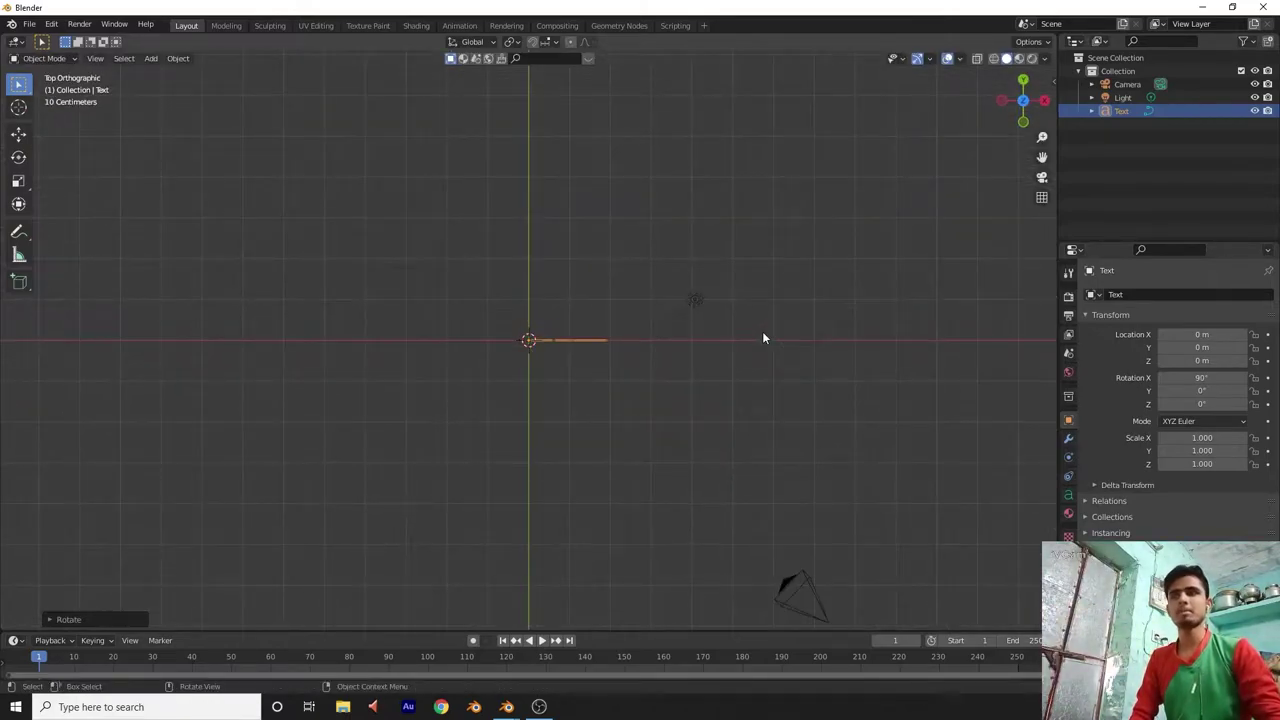
key("KP_1")
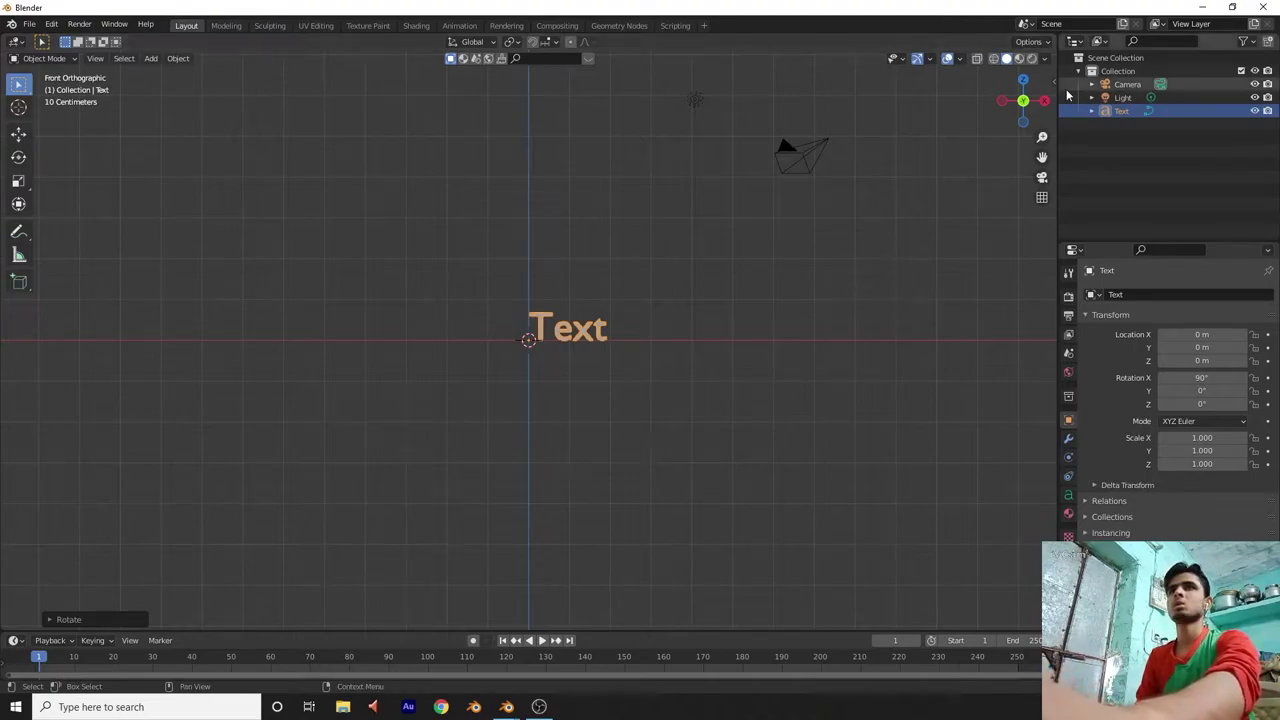
left_click_drag(1041, 157, 914, 250)
scroll(914, 251, "up", 7)
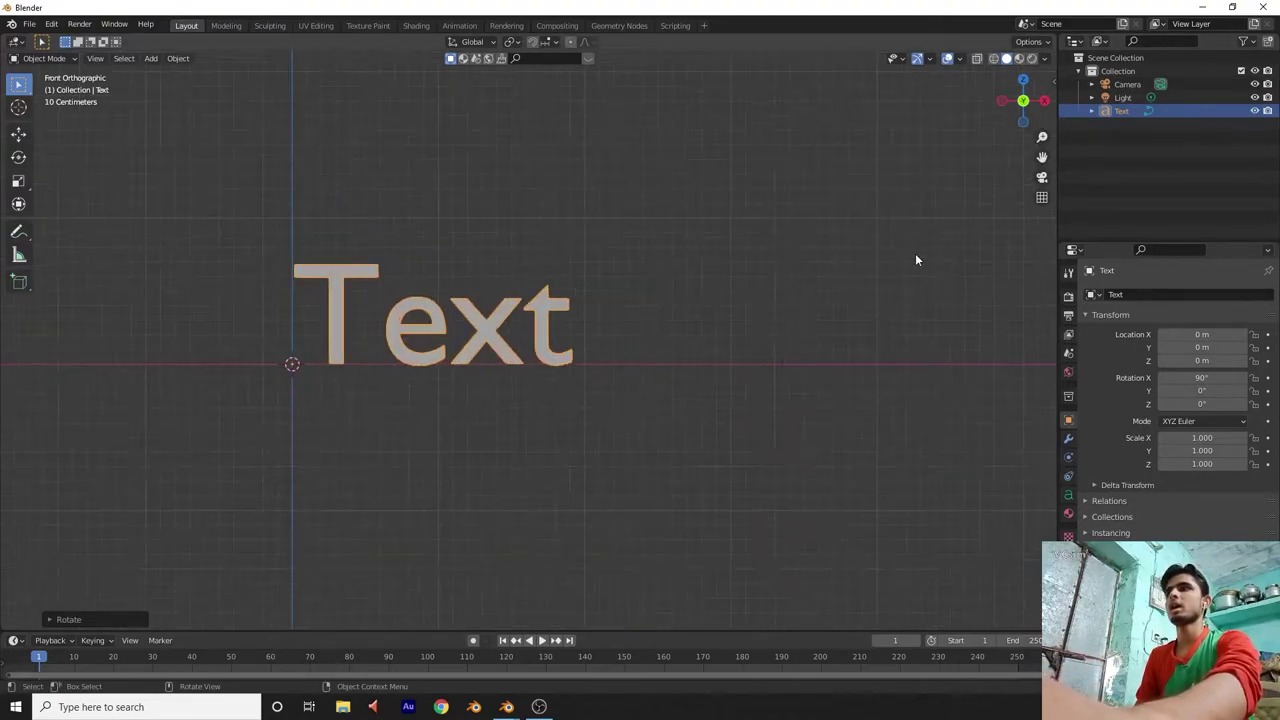
scroll(915, 253, "down", 2)
left_click_drag(1036, 165, 1074, 171)
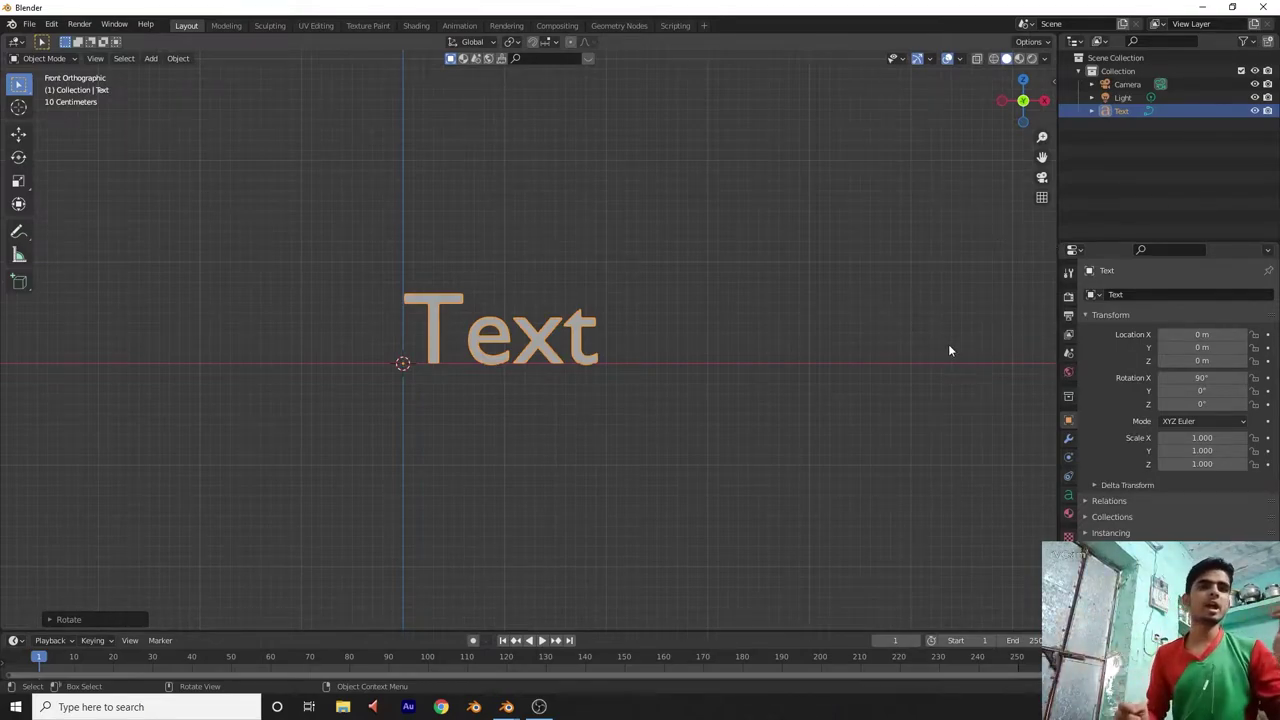
right_click(1054, 312)
left_click(1056, 312)
left_click(550, 257)
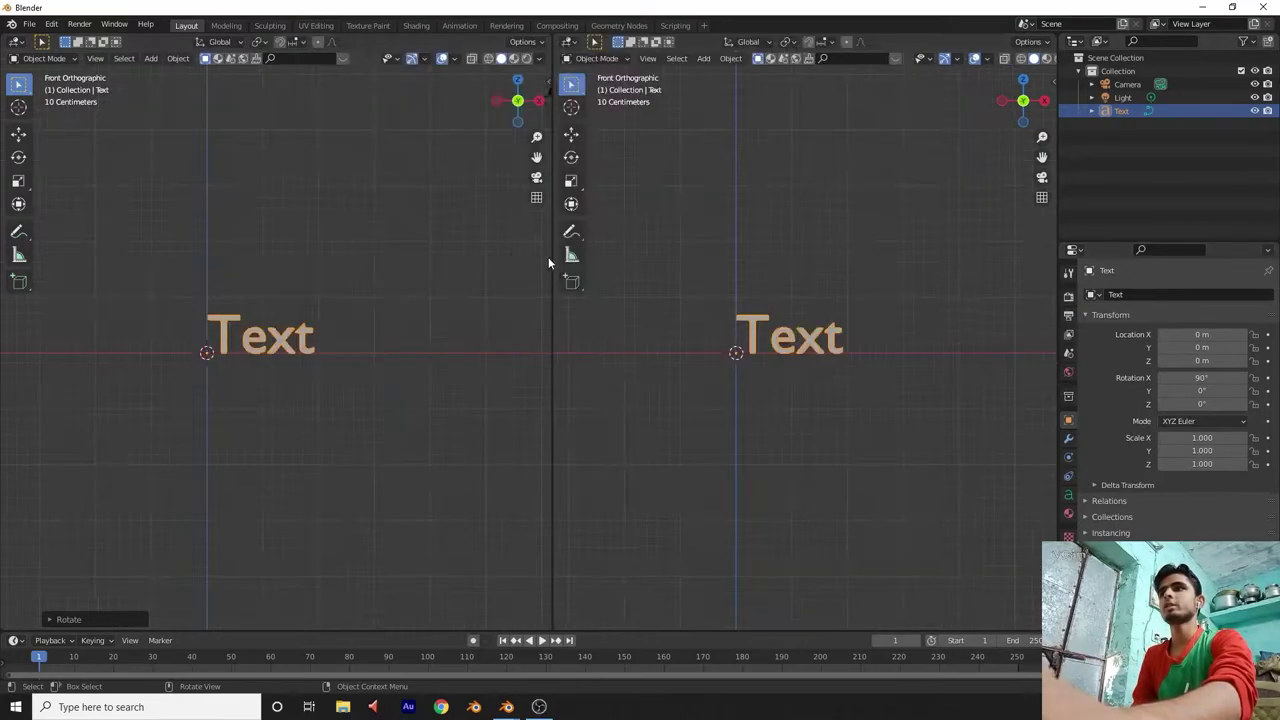
Change the first of the two viewports to the Animation Nodes editor and create a new node tree.
left_click(16, 42)
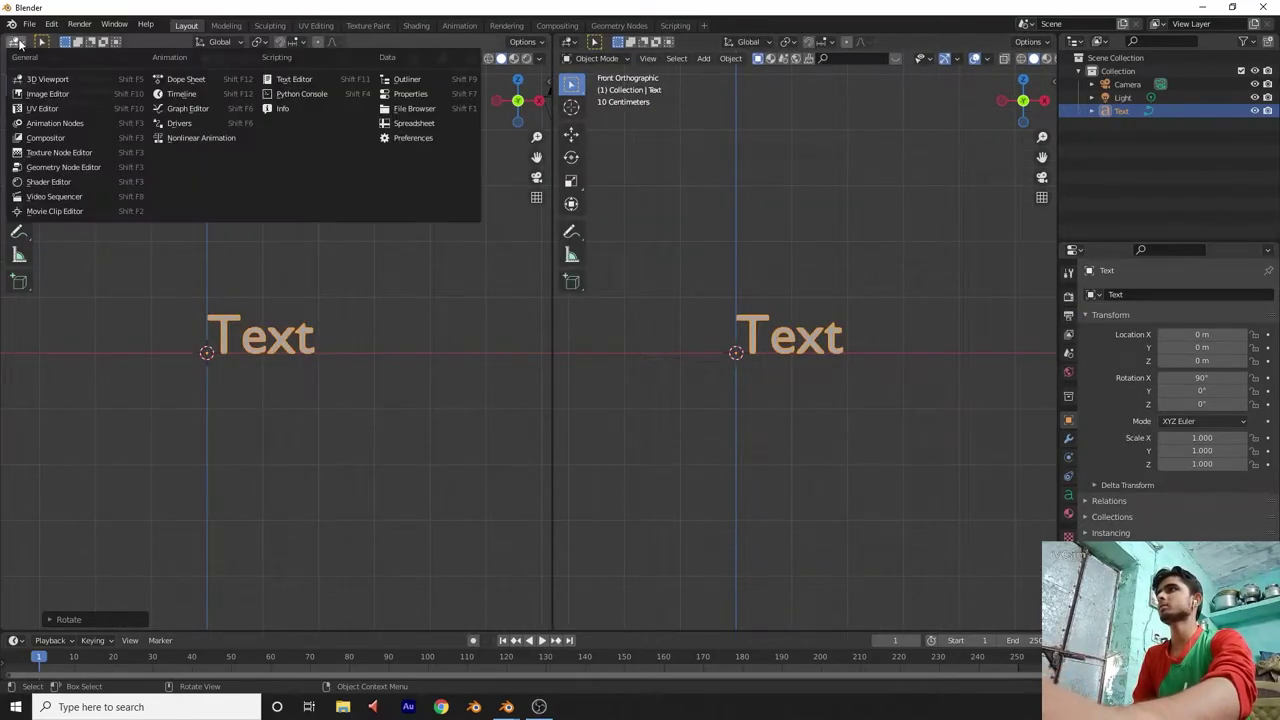
left_click(52, 123)
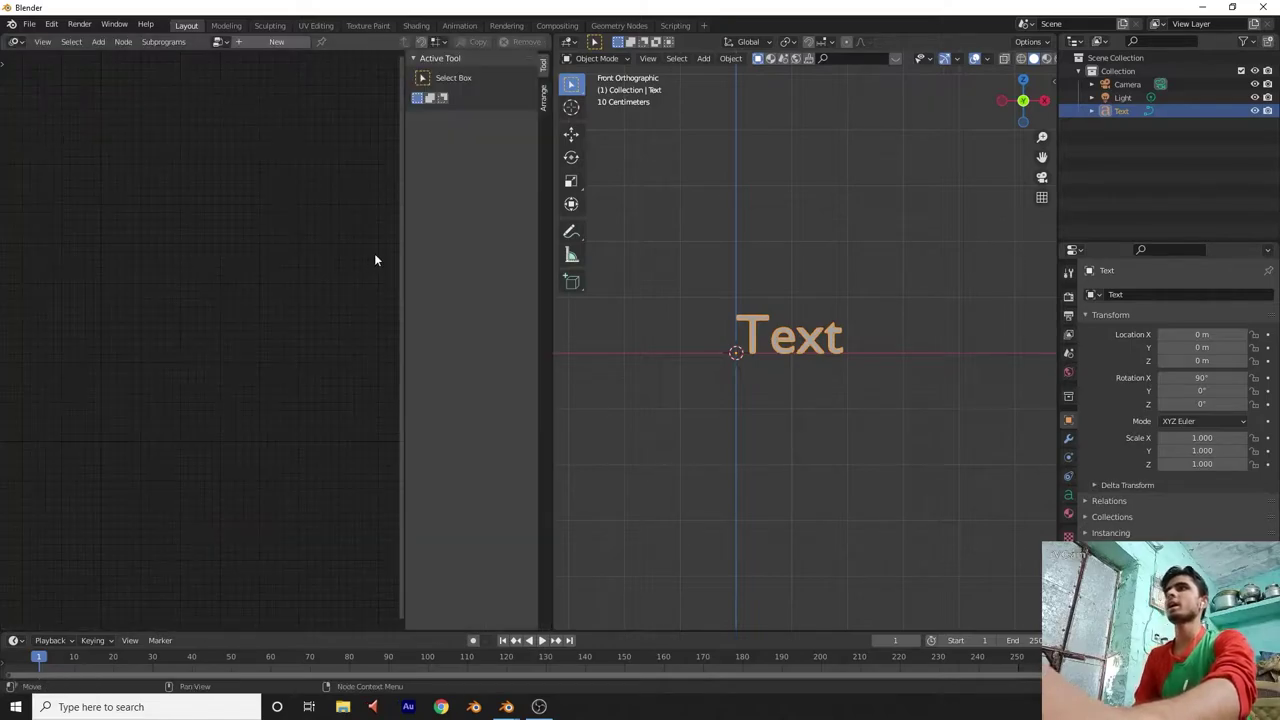
left_click(268, 42)
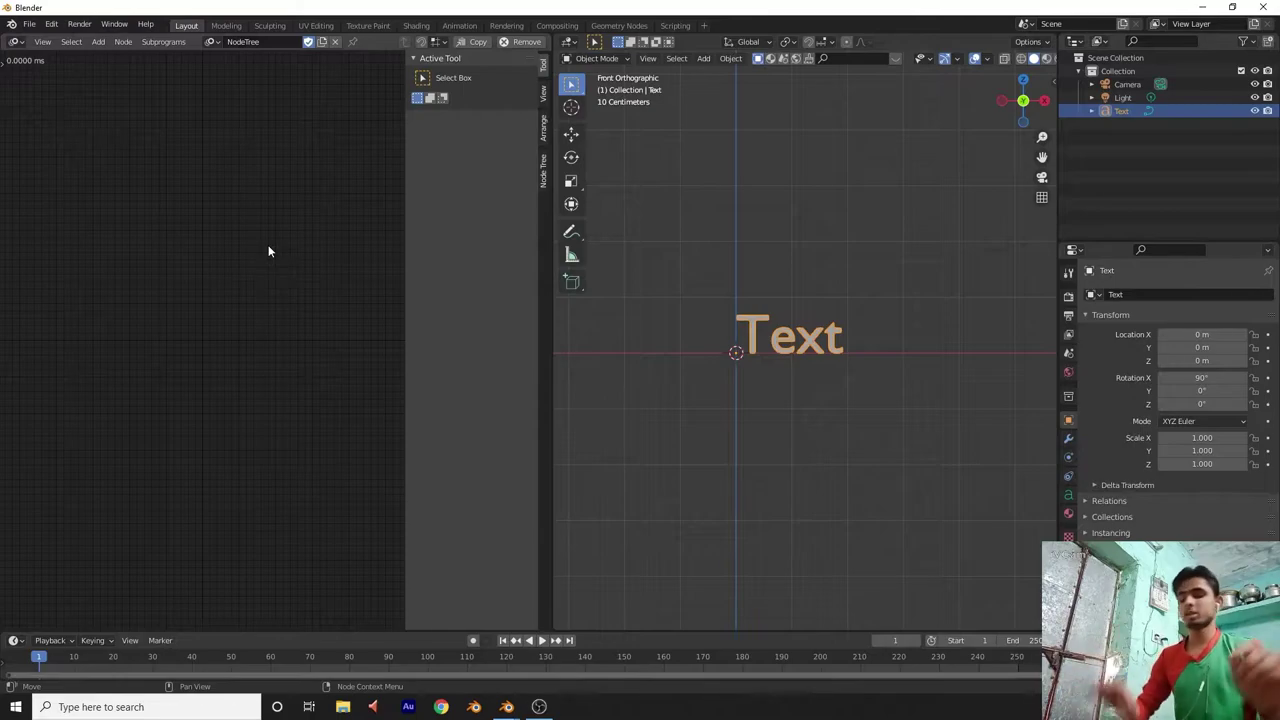
Add a Text Object Output node to the empty node tree.
key("shift+a")
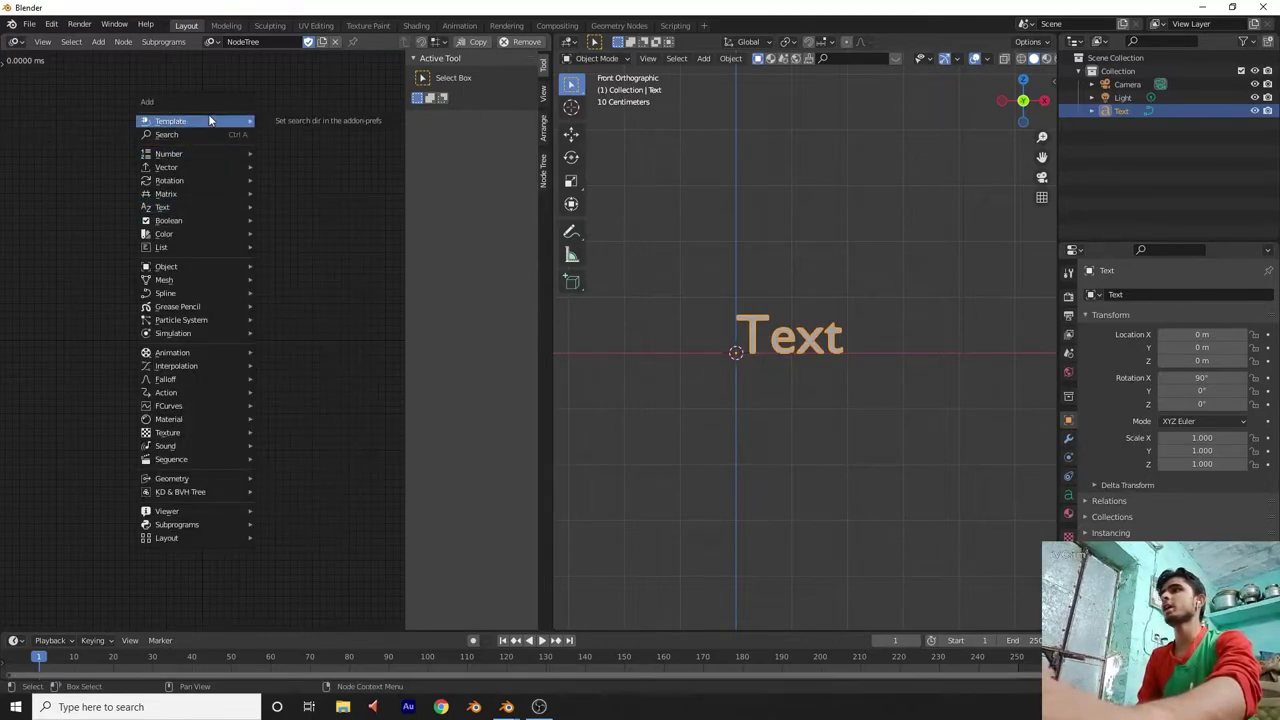
left_click(207, 135)
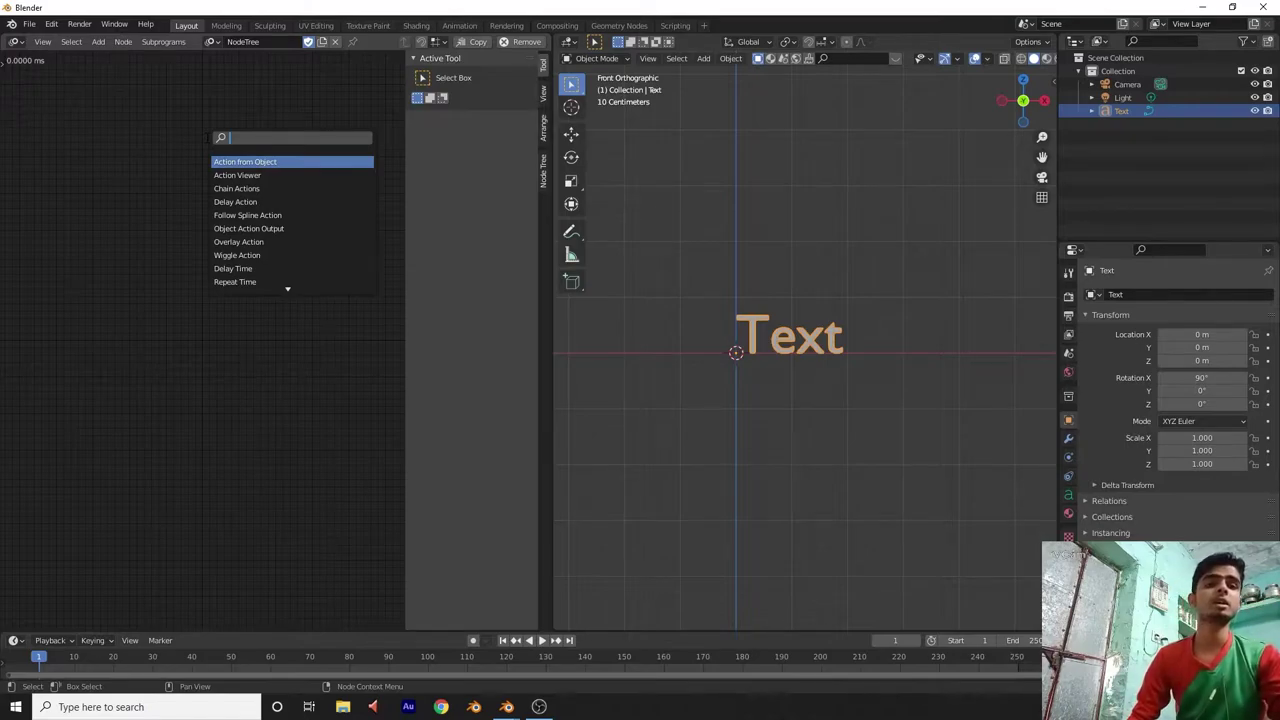
type("te")
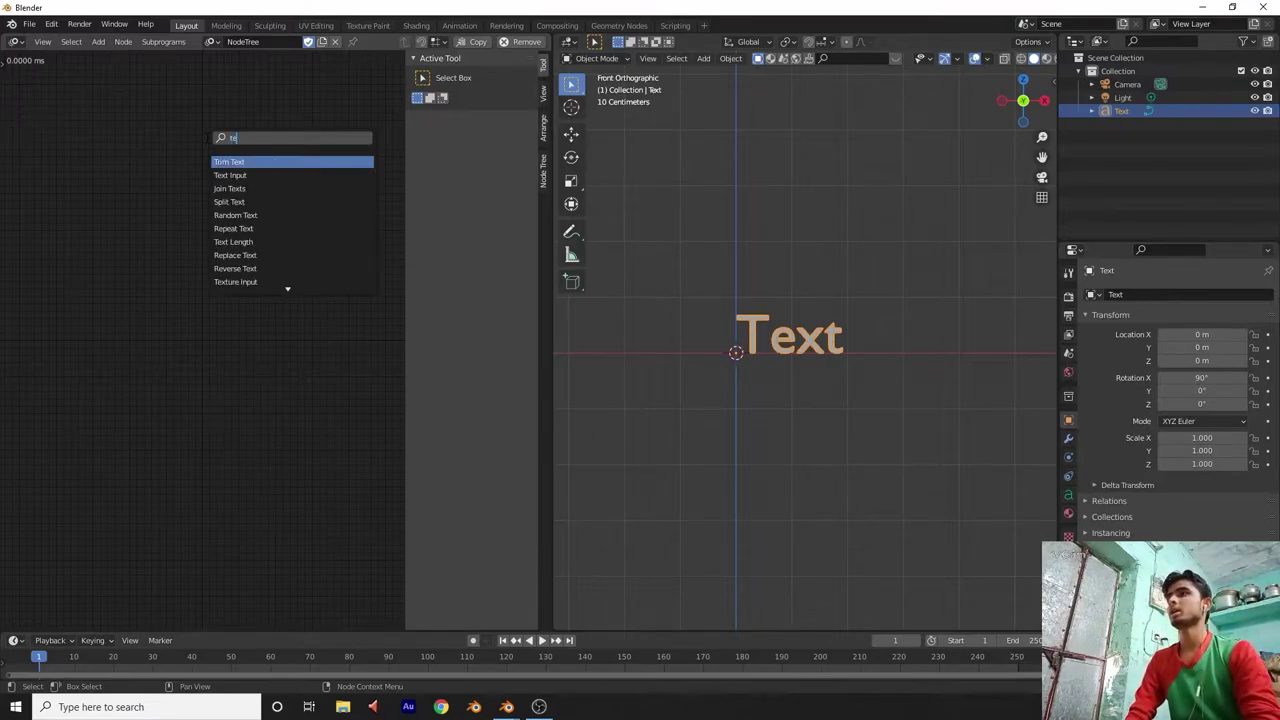
type("xt o")
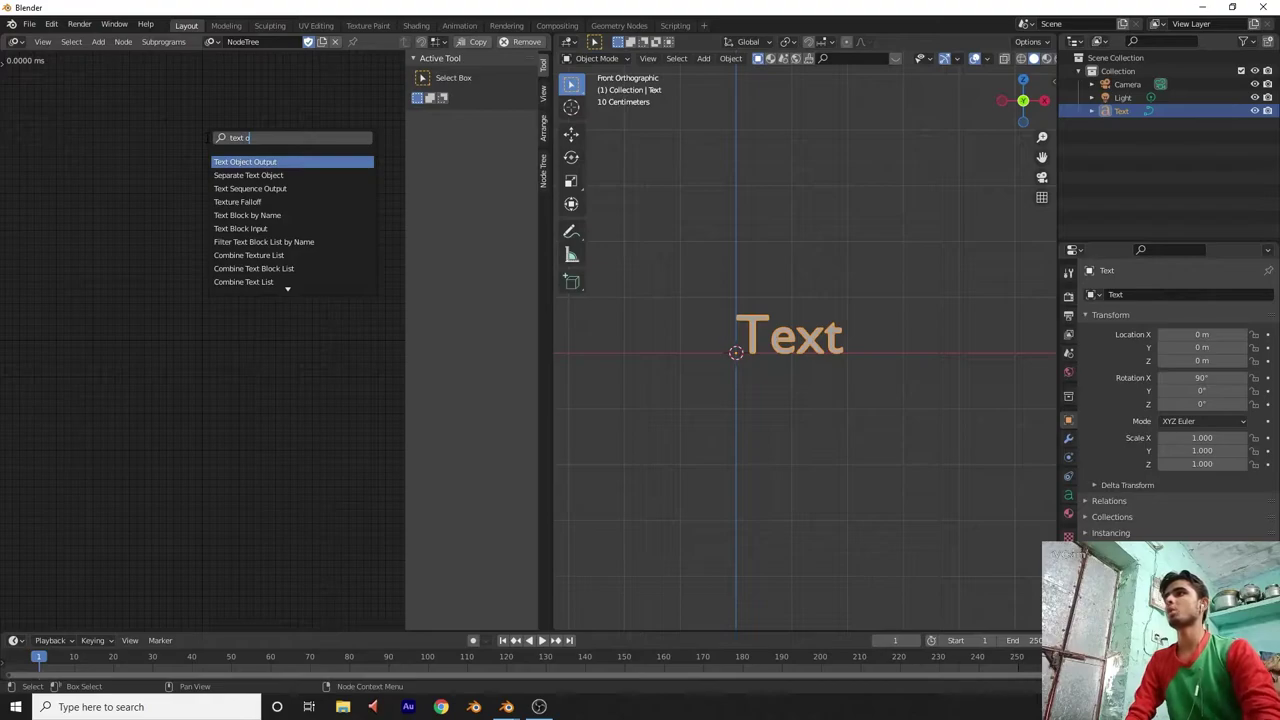
key("Return")
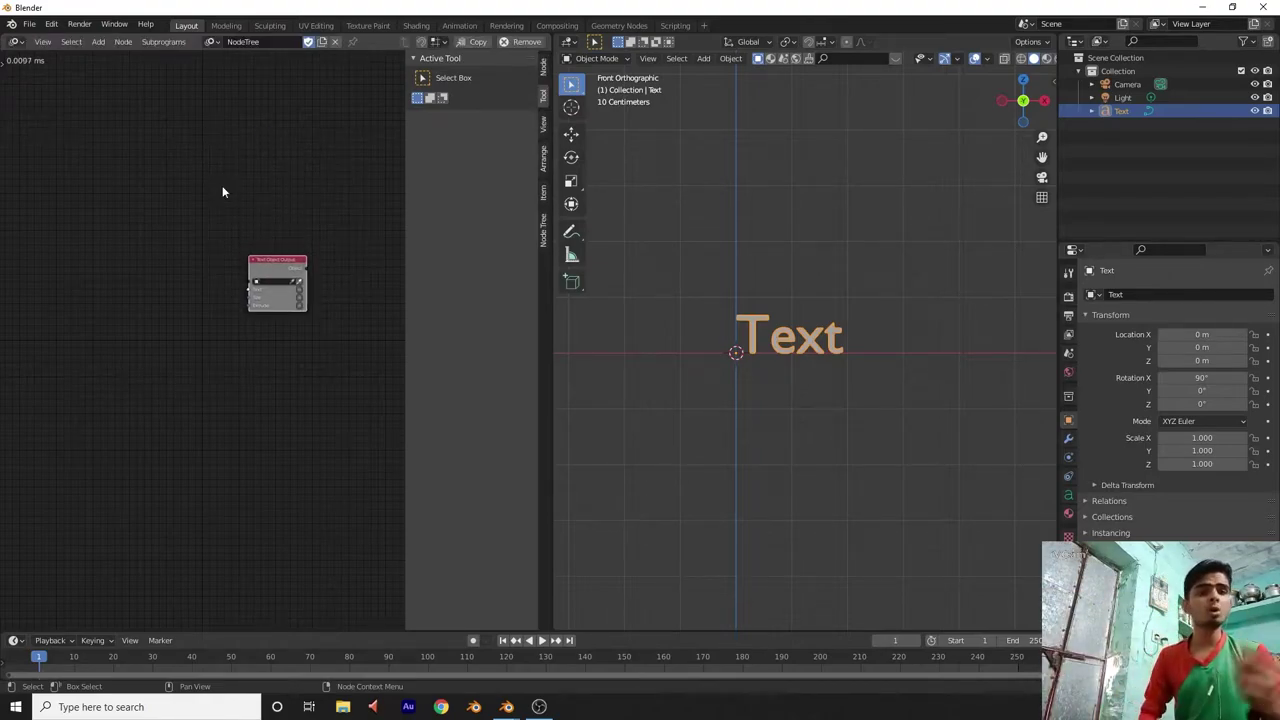
Add a Float to Text node and place it above the Text Object Output node.
key("shift+a")
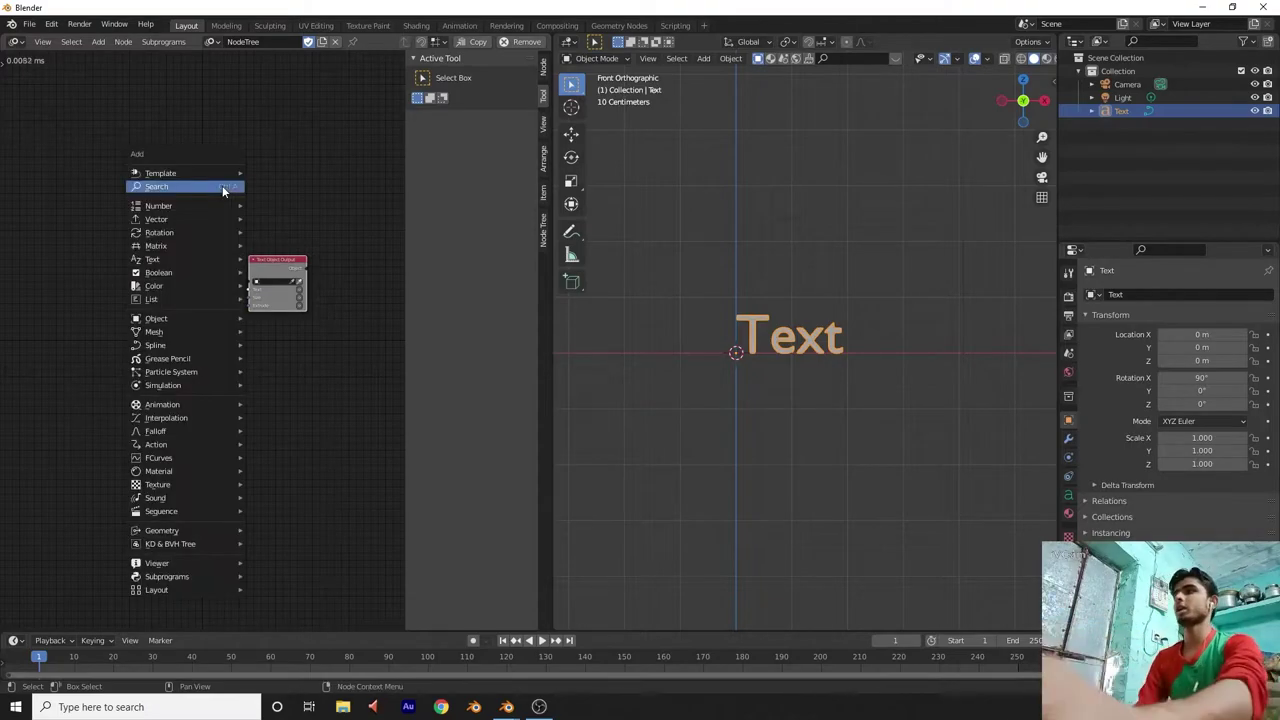
left_click(222, 186)
type("flo")
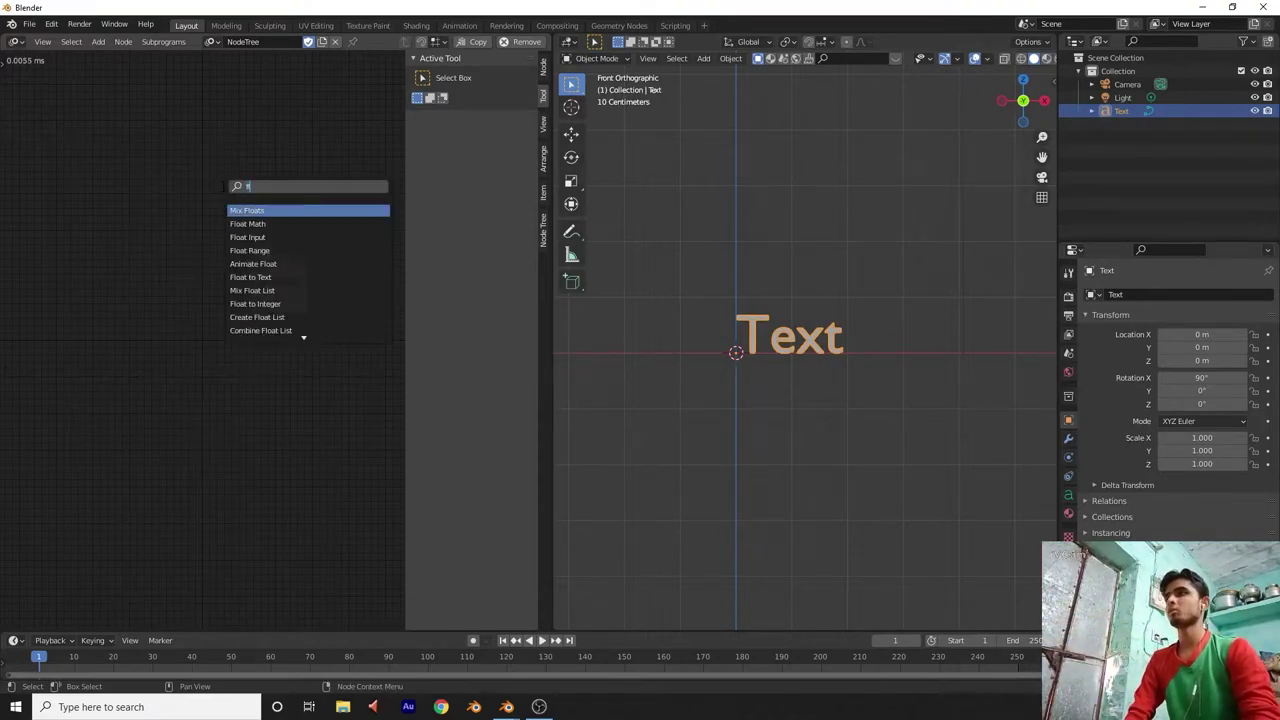
type("at te")
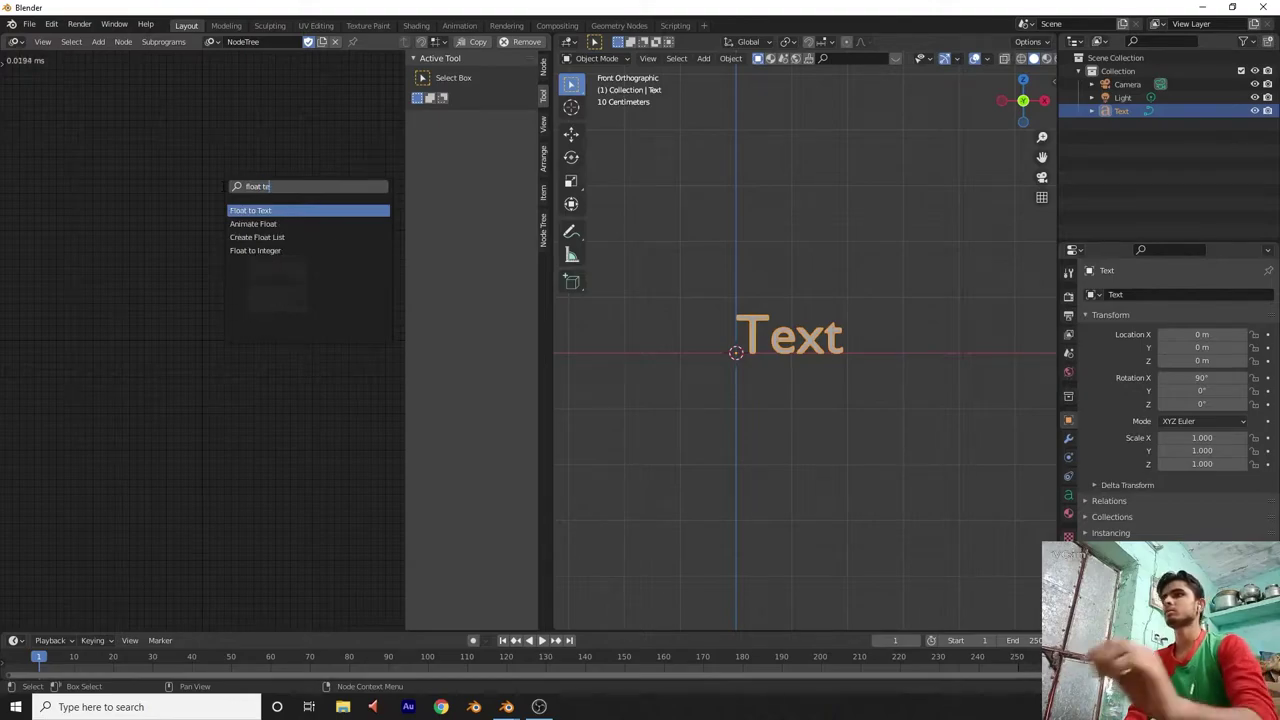
key("Return")
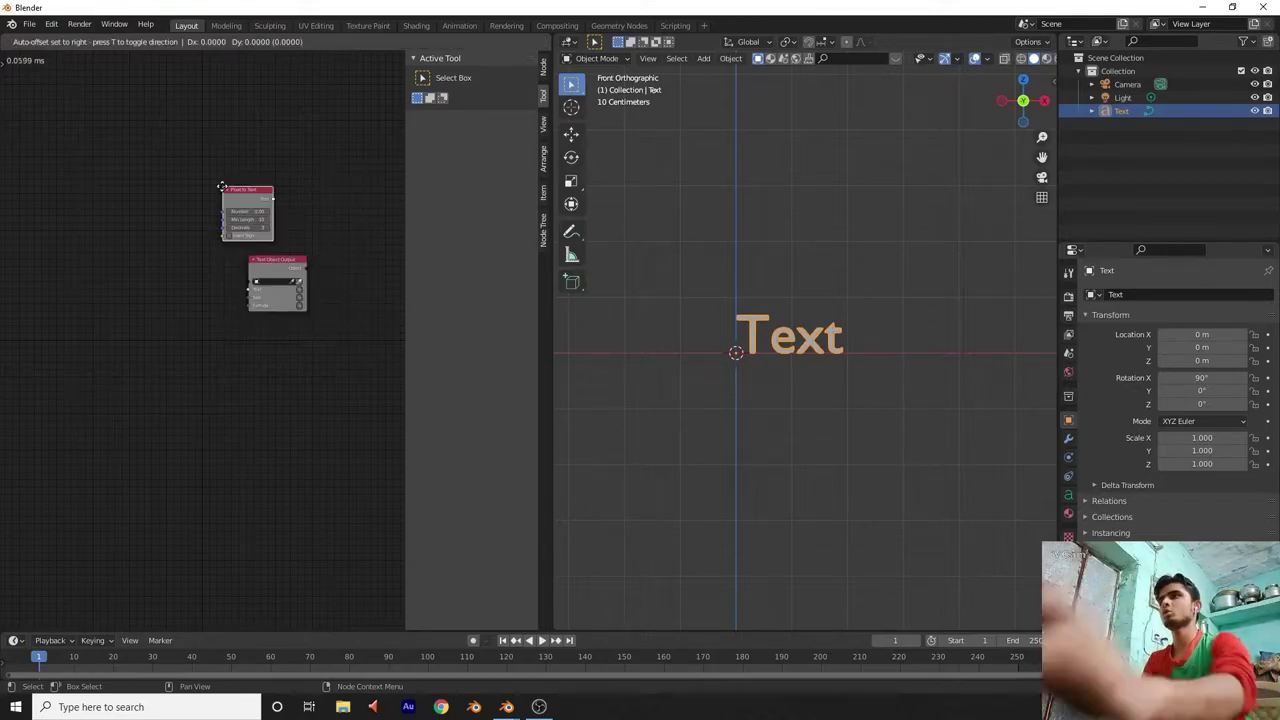
left_click(223, 172)
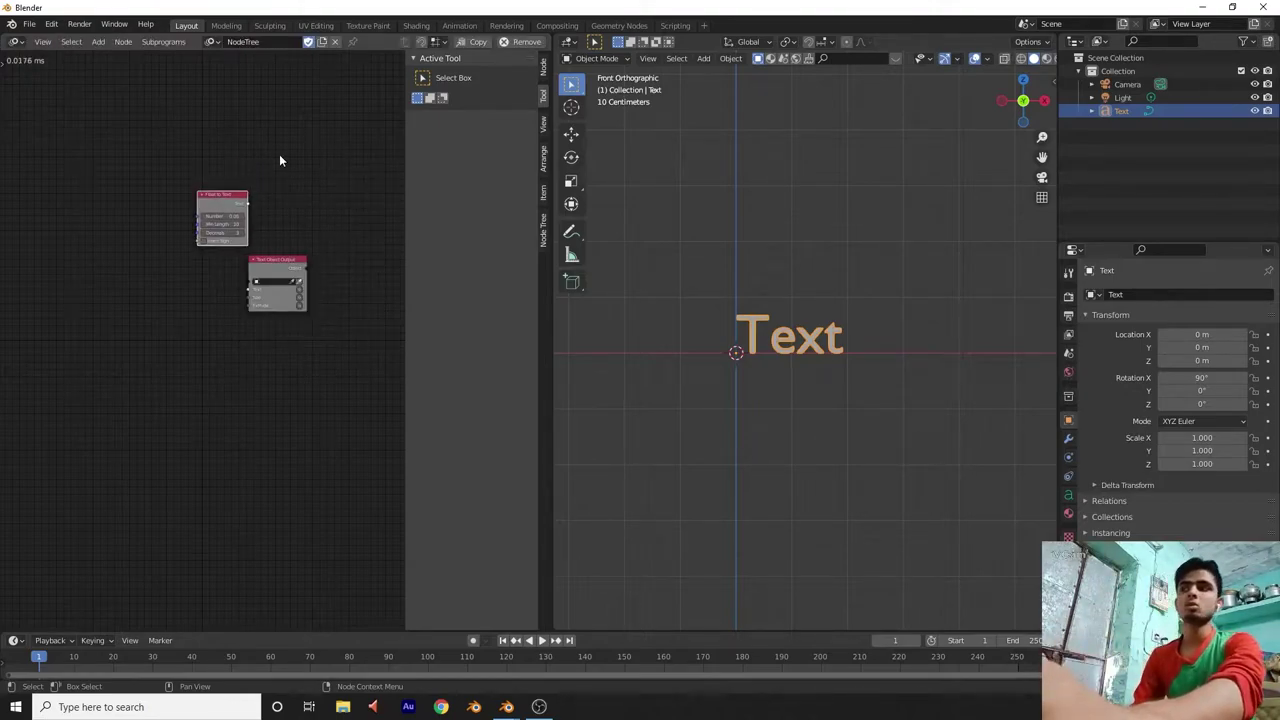
Add a Time Info node and place it before the other two nodes.
key("shift+a")
left_click(115, 207)
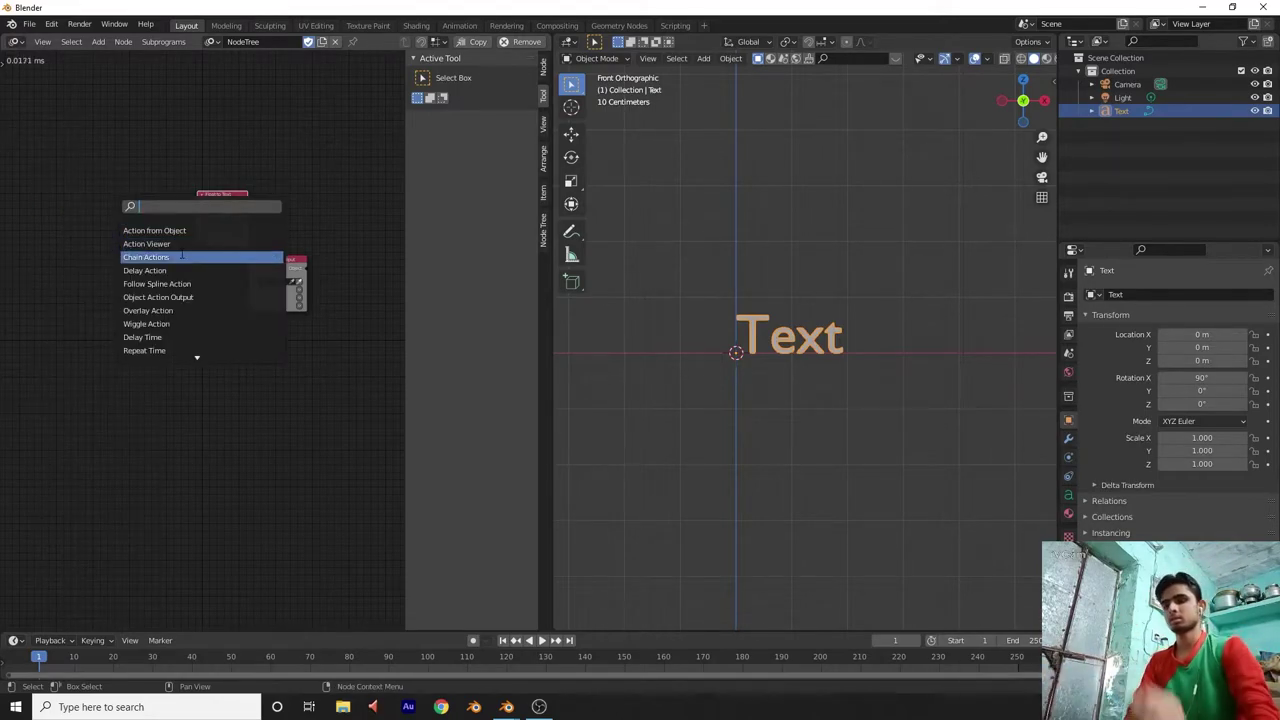
type("tim")
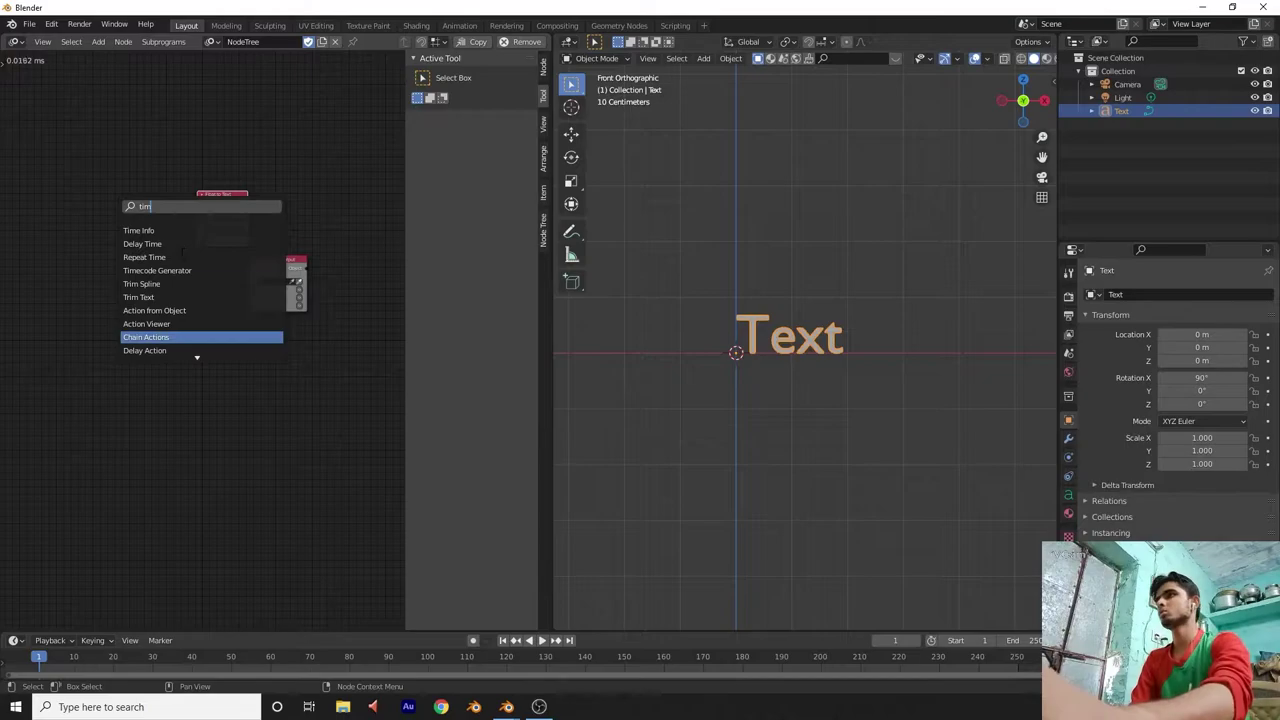
left_click(150, 230)
left_click(55, 295)
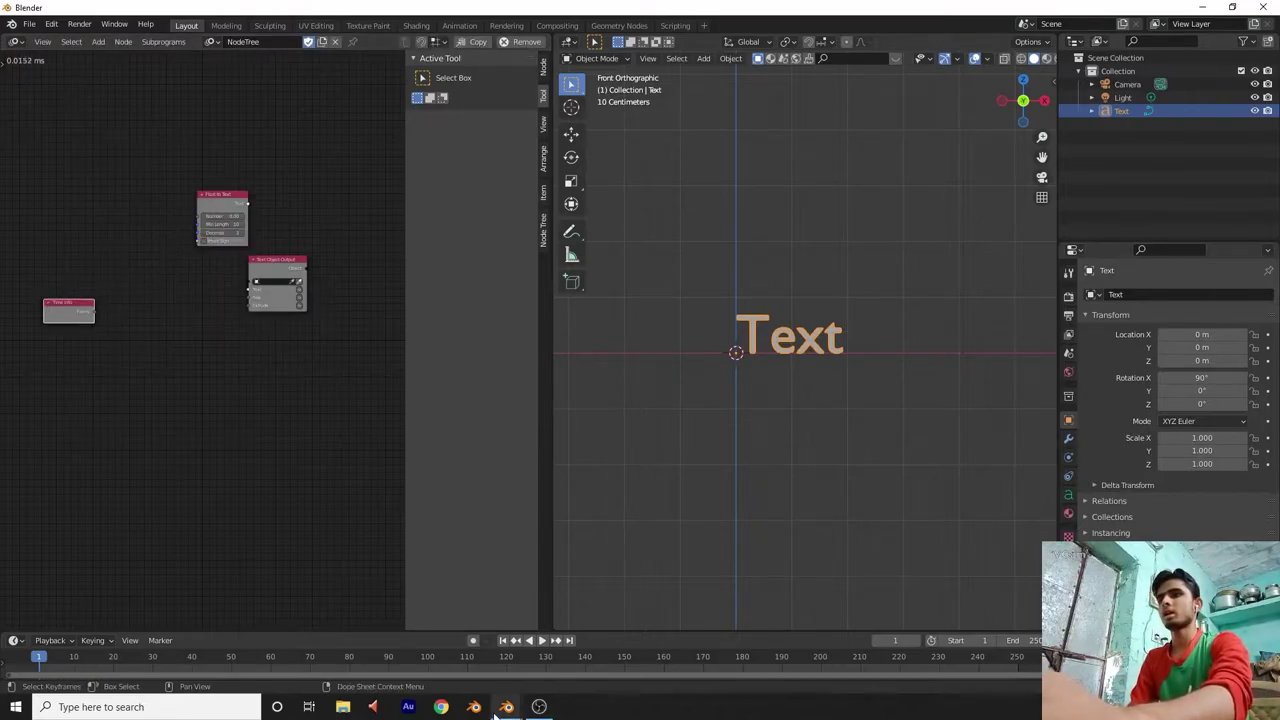
Switch to the timer.blend window to examine its countdown node setup, and return to the new file.
mouse_move(506, 707)
left_click(446, 663)
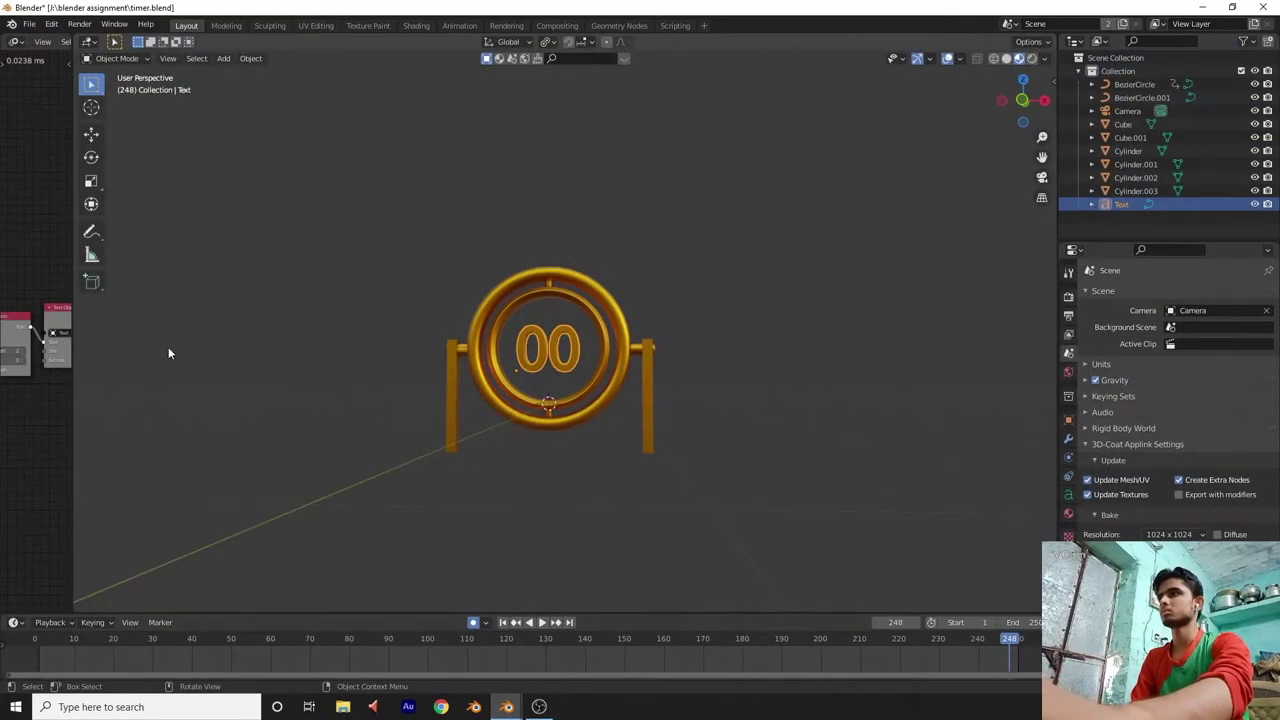
left_click_drag(70, 381, 641, 480)
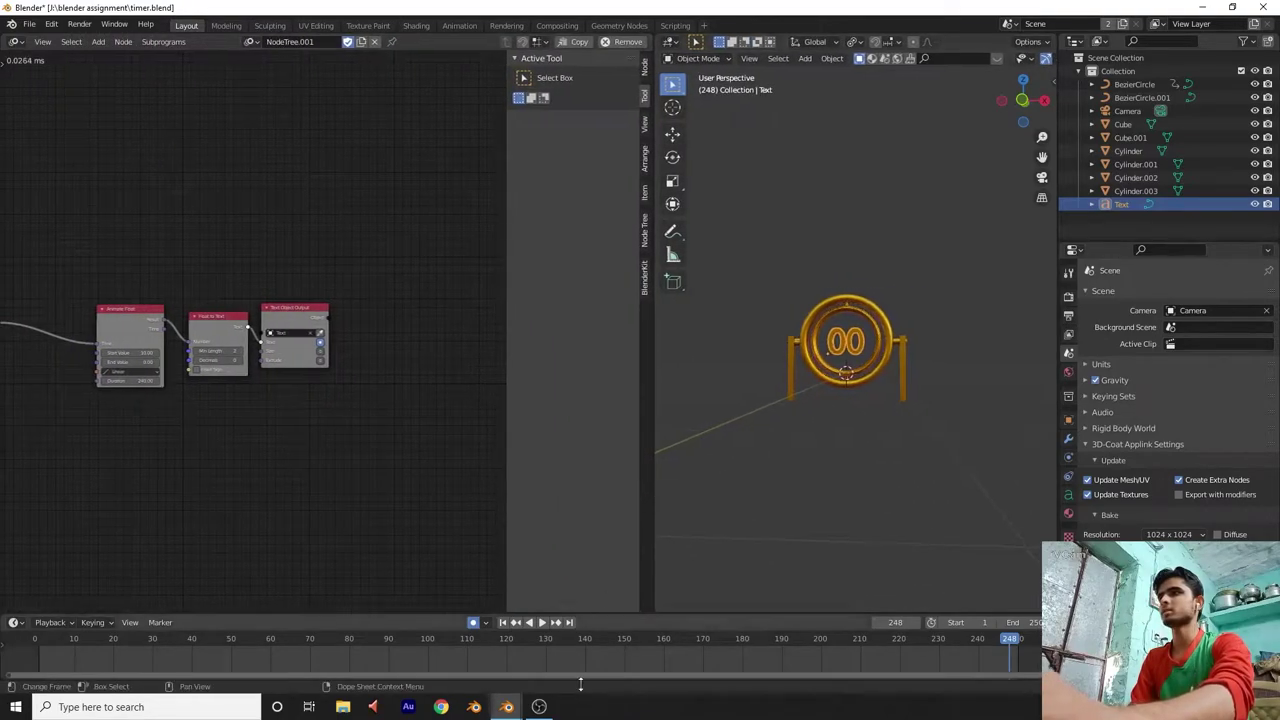
mouse_move(545, 713)
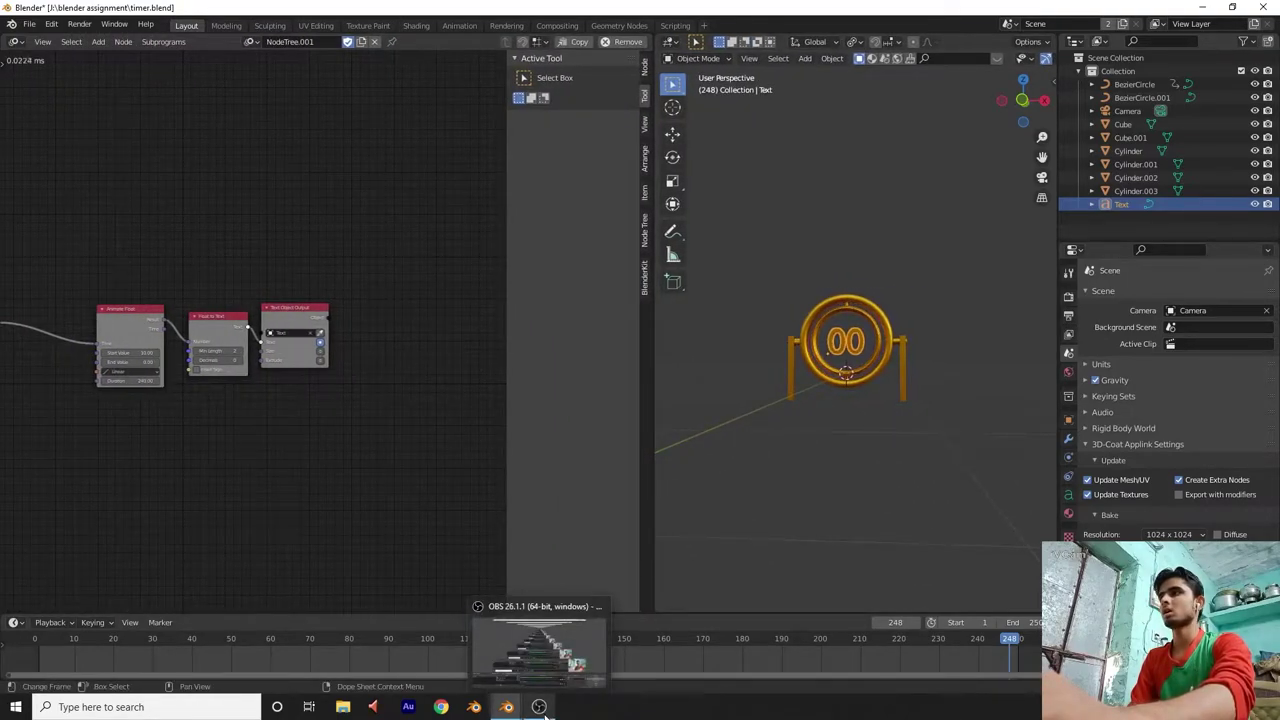
mouse_move(506, 707)
left_click(570, 668)
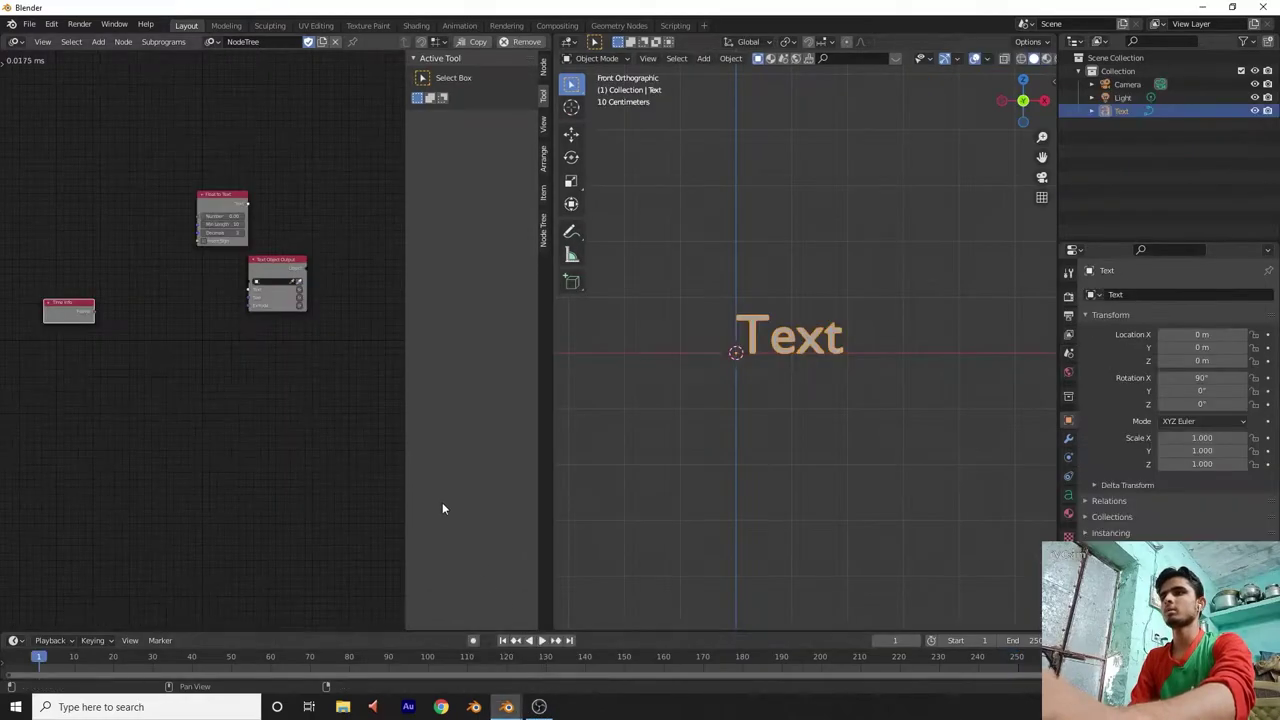
Add an Animate Float node and place it before the Float to Text node.
key("shift+a")
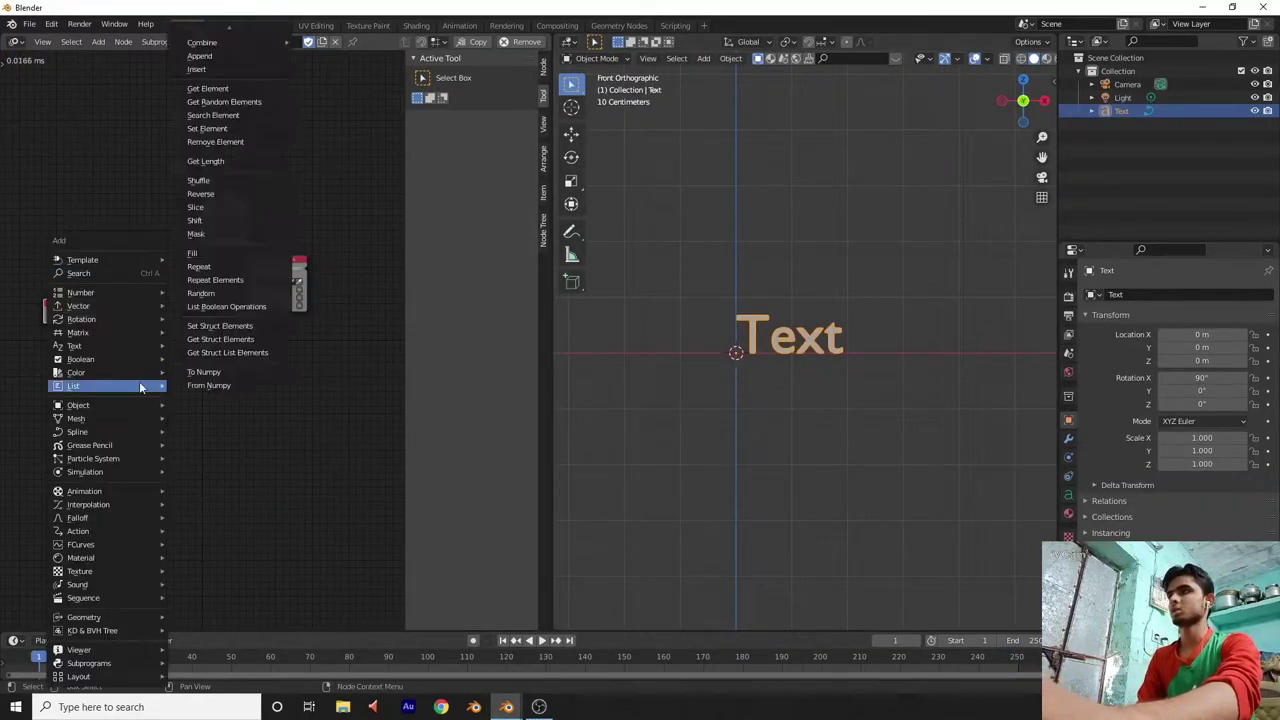
left_click(128, 263)
scroll(200, 415, "down", 5)
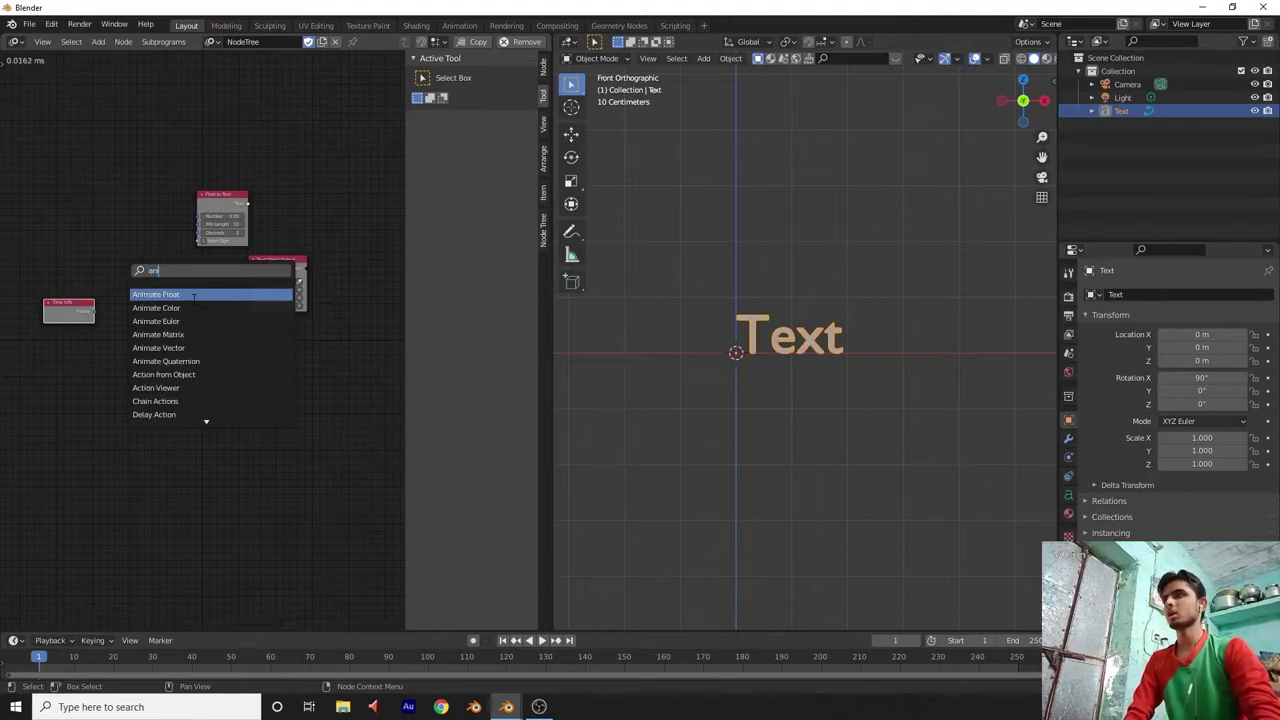
left_click(200, 414)
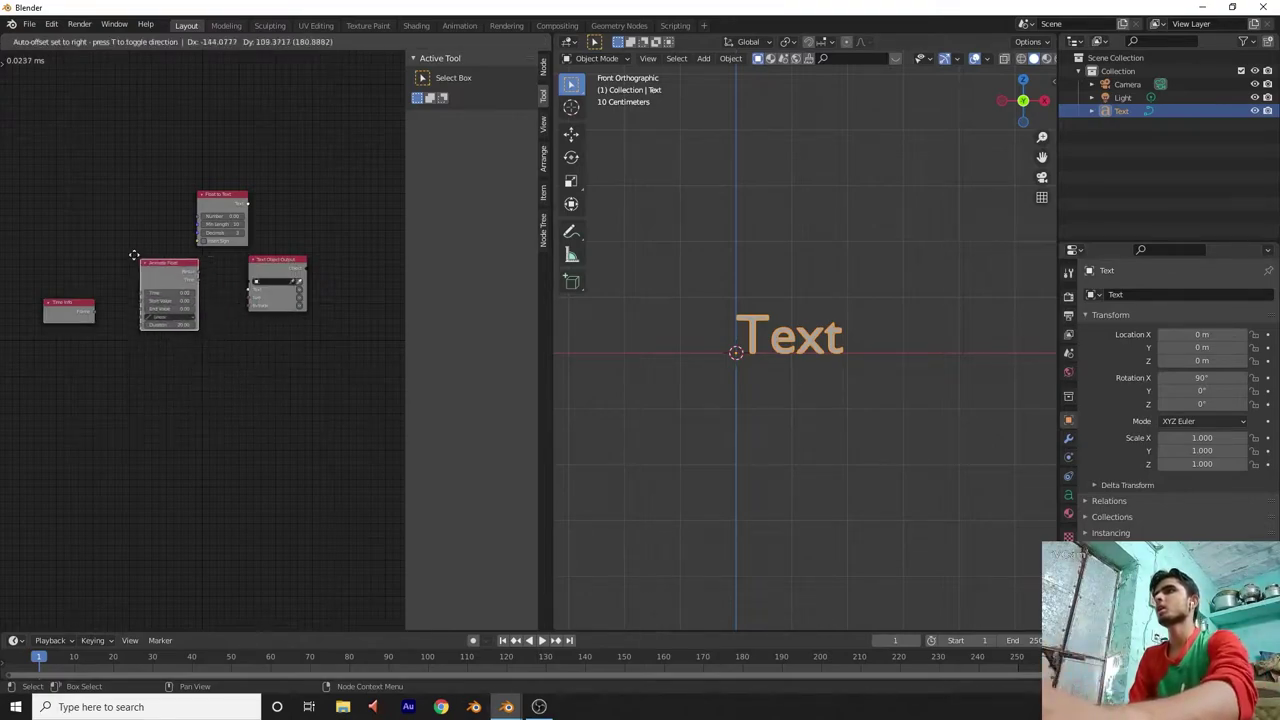
left_click(108, 195)
Space out the Float to Text and Text Object Output nodes, and assign the scene's Text object to the output node.
left_click(296, 260)
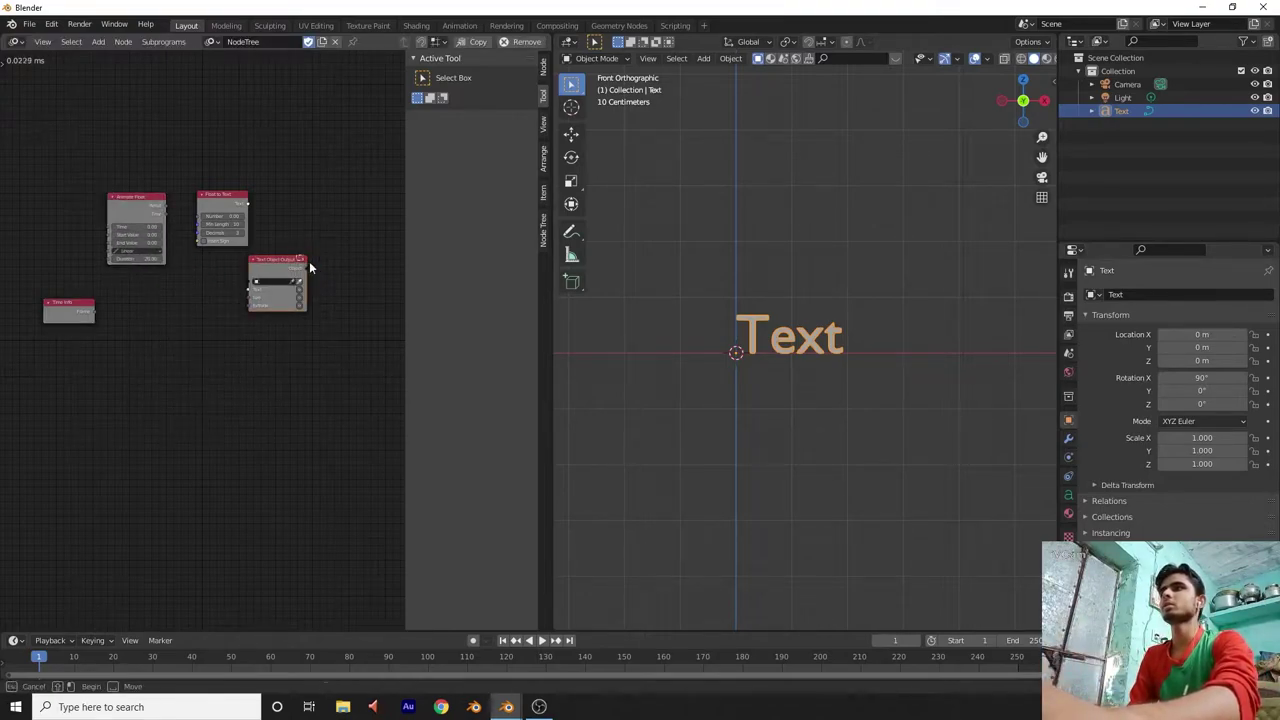
left_click_drag(297, 262, 340, 275)
left_click_drag(236, 193, 252, 210)
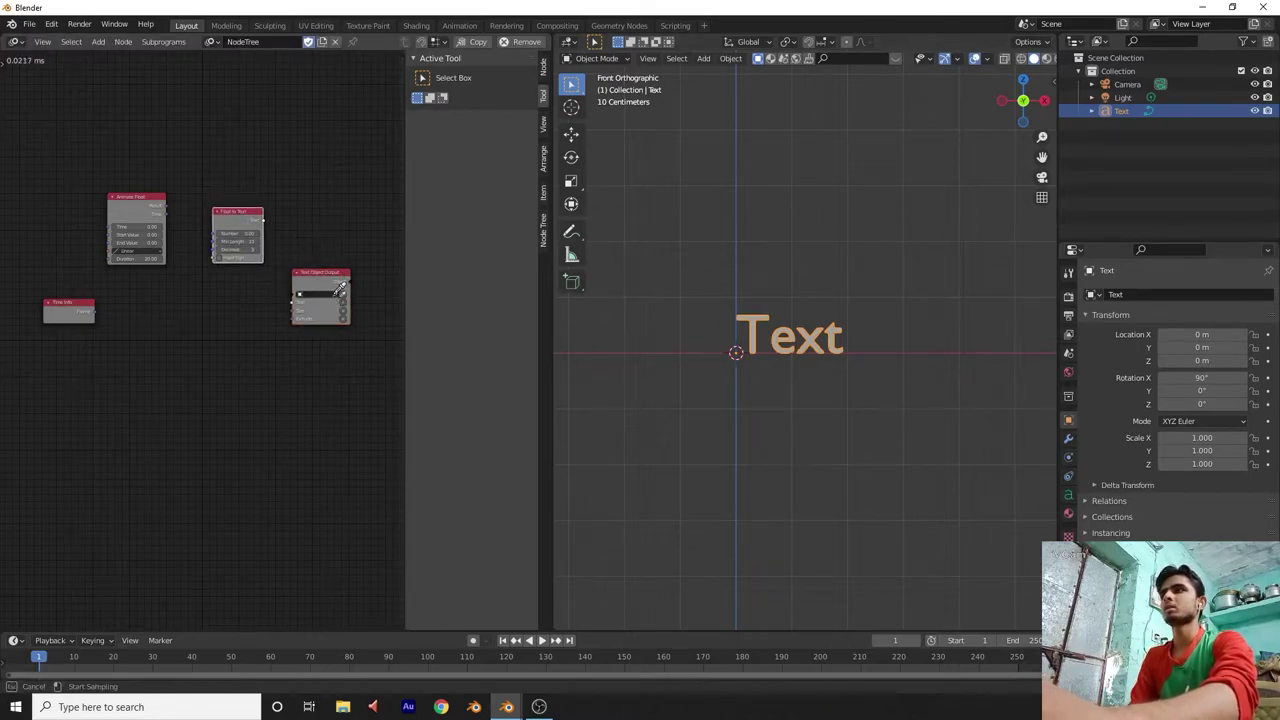
left_click(800, 338)
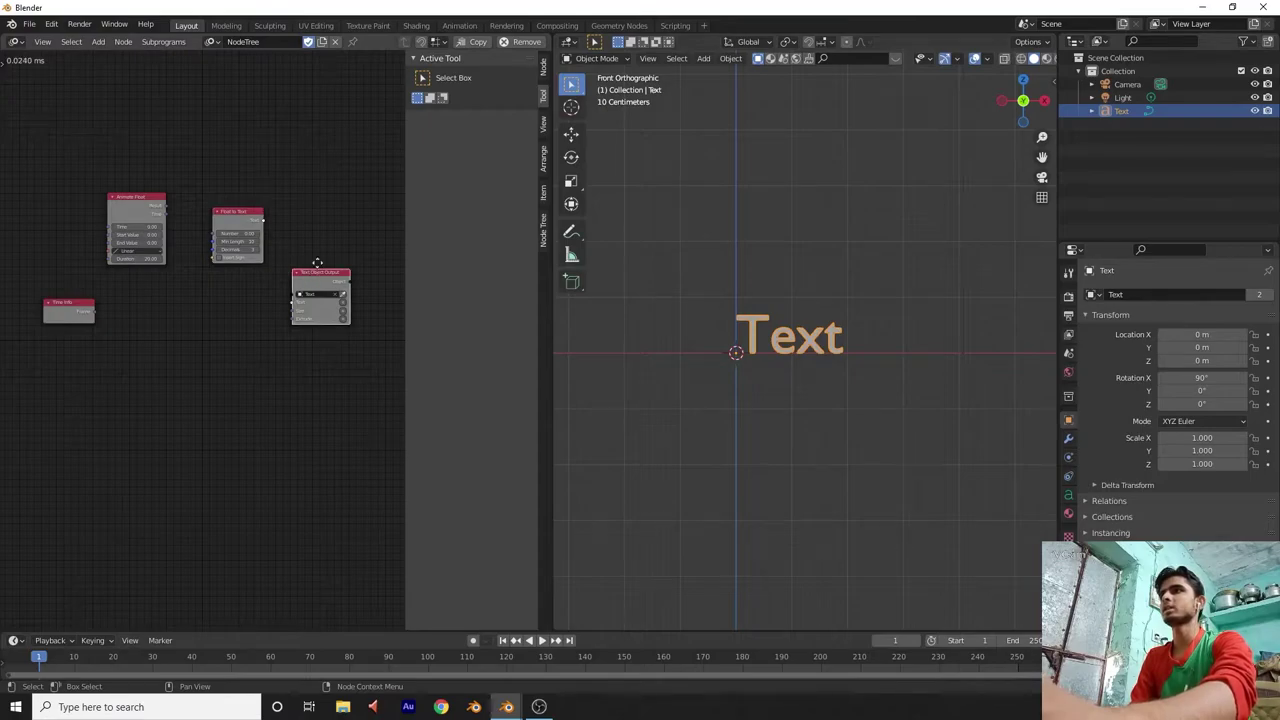
left_click_drag(296, 294, 303, 249)
Connect Float to Text's Text output to the Text Object Output's Text input, and move the two nodes closer together.
scroll(315, 262, "up", 2)
middle_click_drag(330, 278, 251, 379)
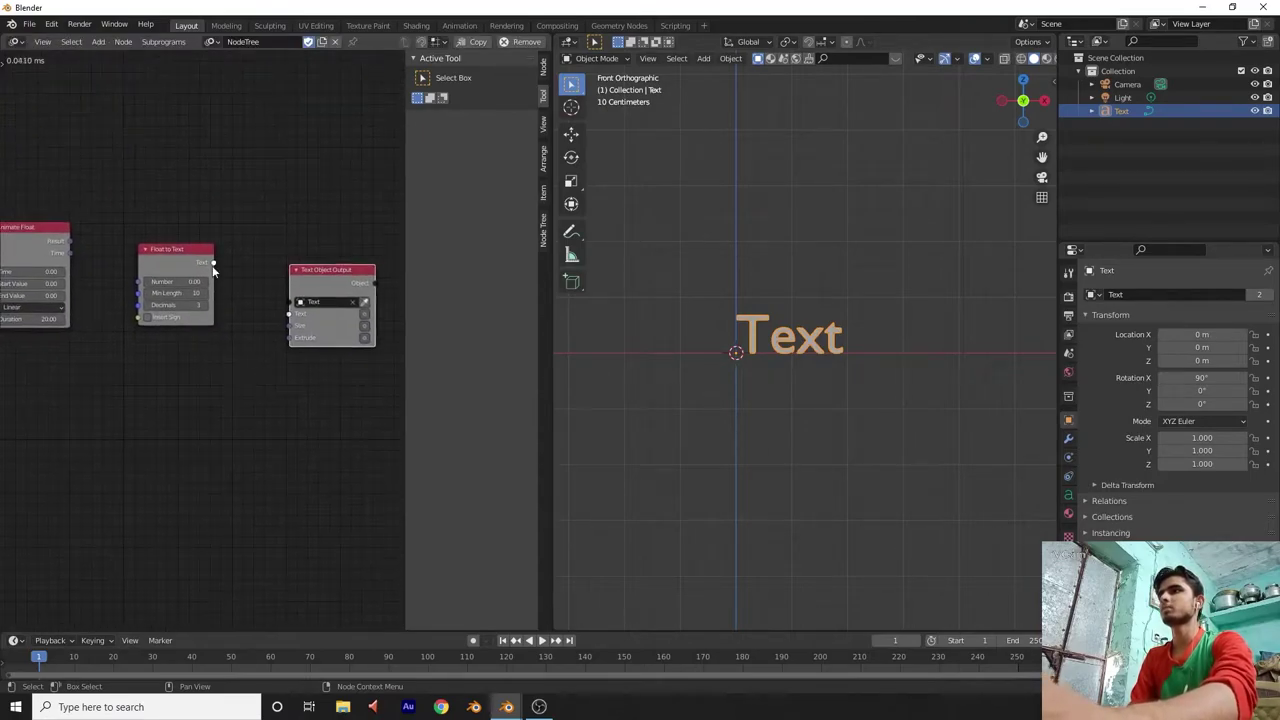
left_click_drag(213, 263, 289, 314)
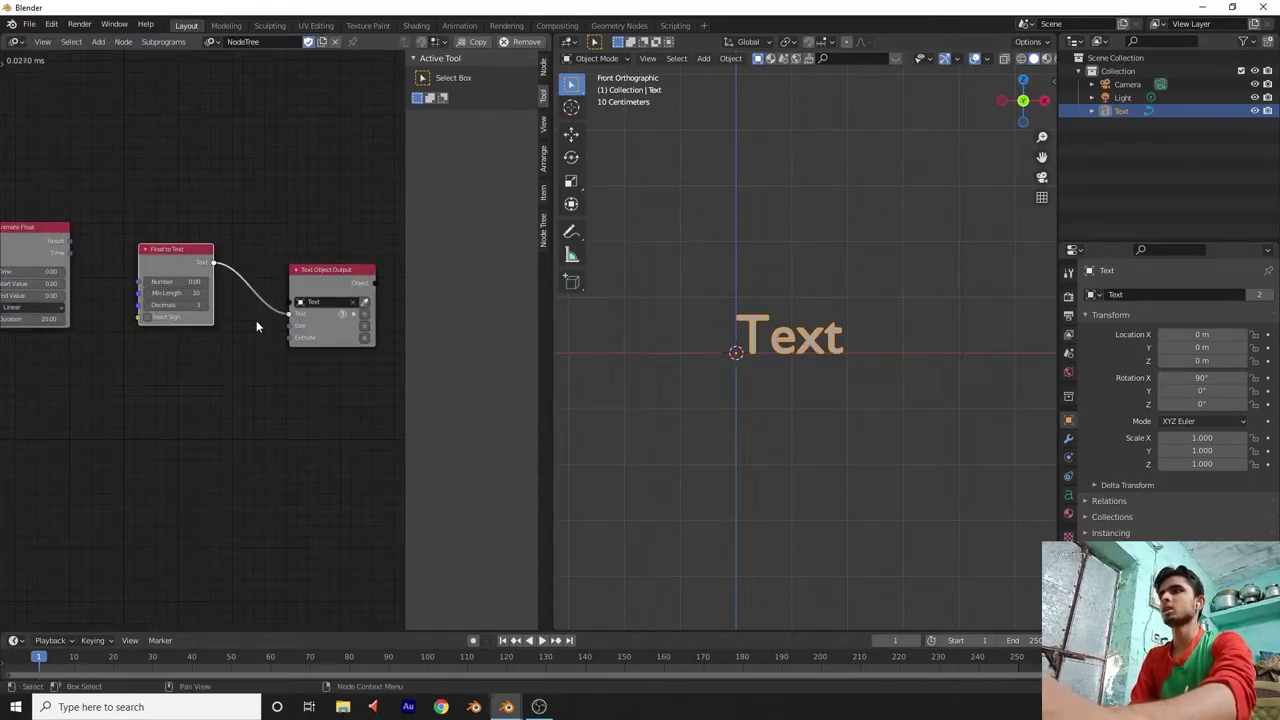
scroll(237, 341, "down", 2)
left_click_drag(172, 287, 205, 279)
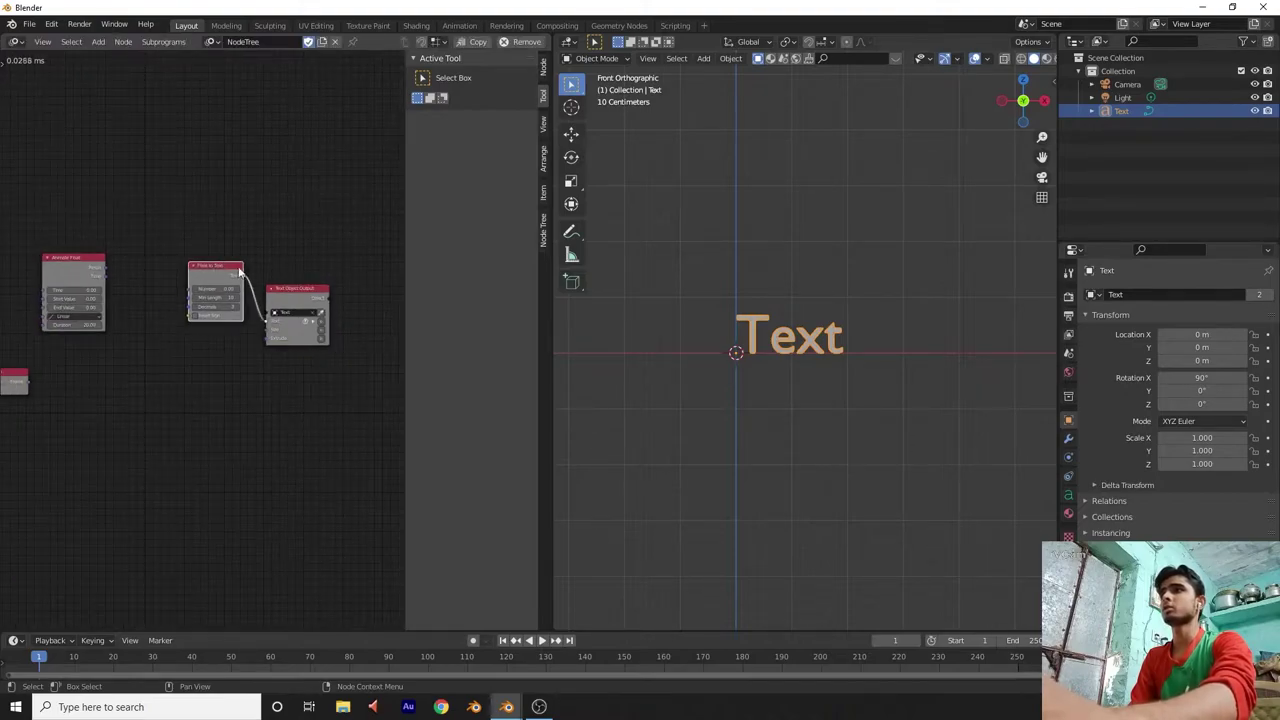
Link Animate Float's Result to Float to Text's Number and Time Info's Frame to Animate Float's Time, moving Animate Float closer.
left_click_drag(107, 264, 184, 301)
left_click_drag(38, 308, 107, 308)
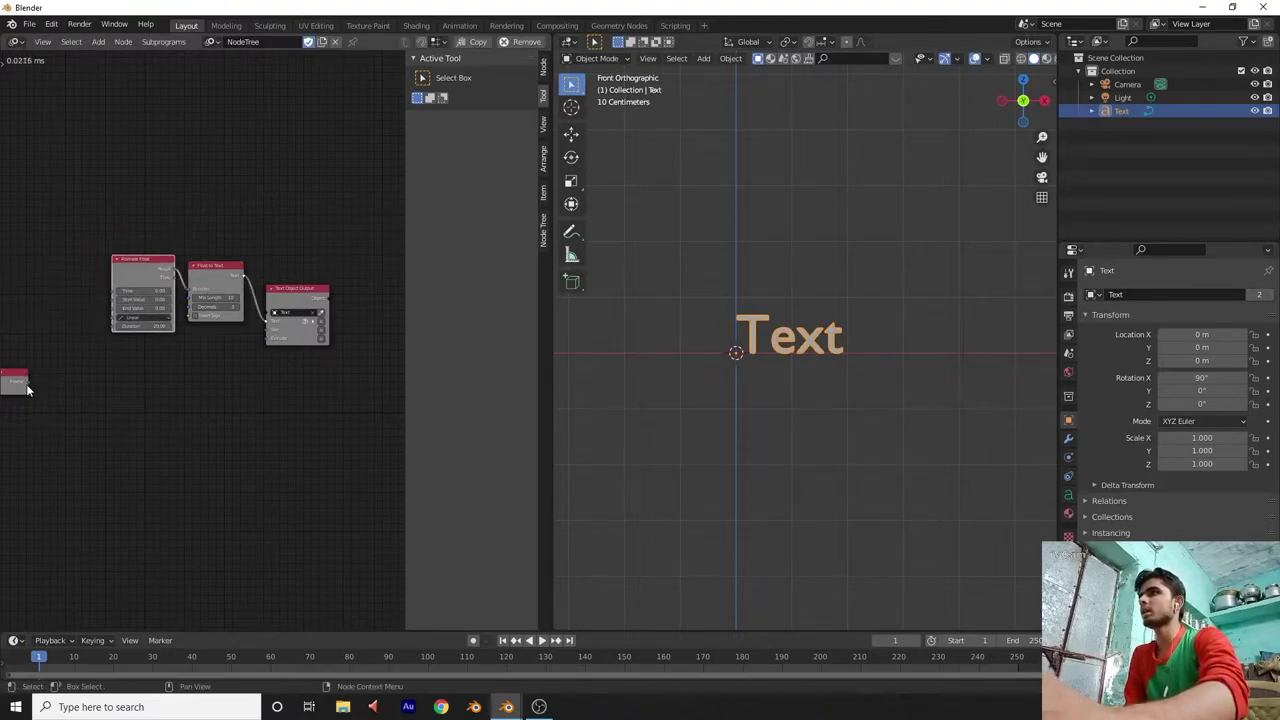
left_click_drag(30, 384, 113, 291)
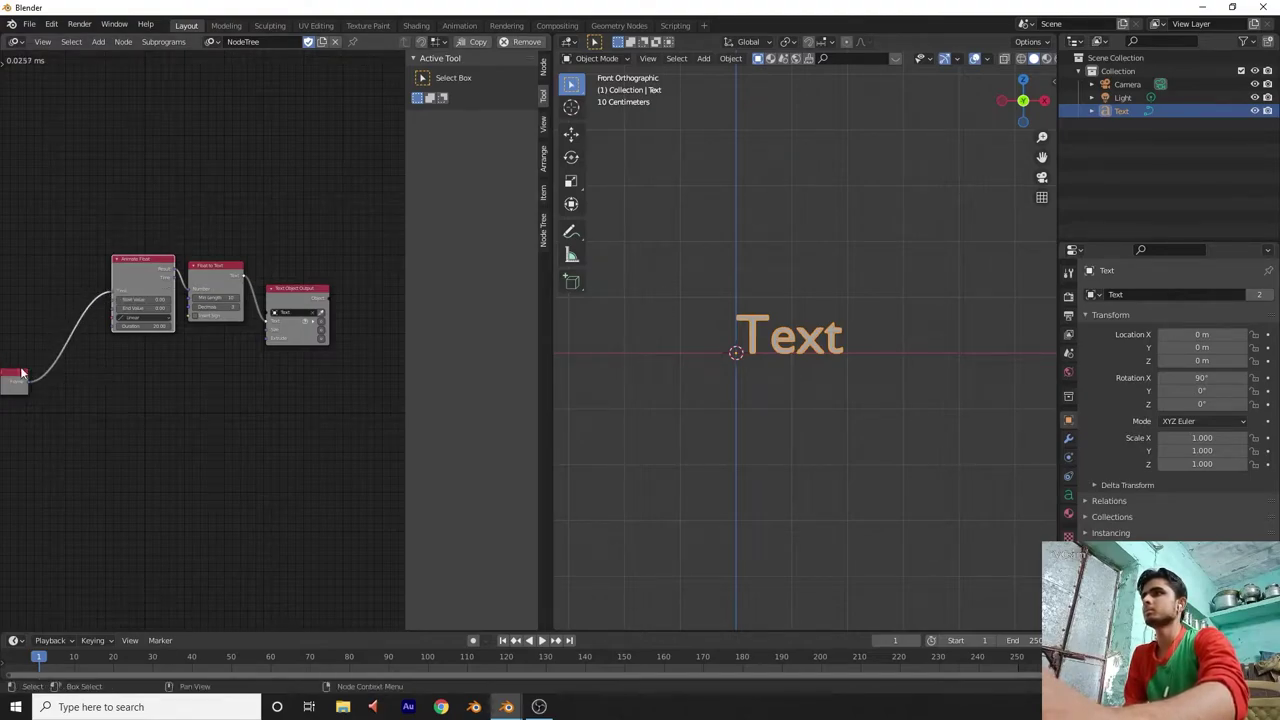
Enable the Text input on the Text Object Output node so it drives the text object.
scroll(322, 323, "up", 4)
middle_click_drag(352, 380, 177, 474)
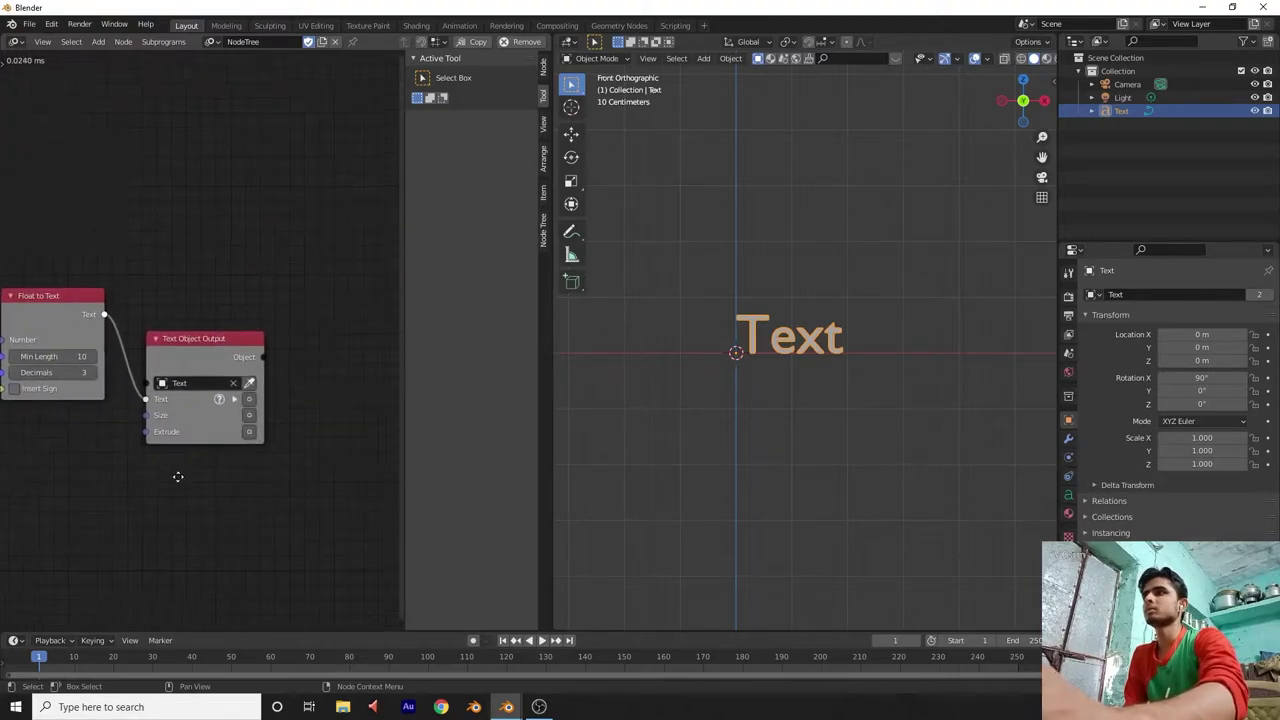
left_click(246, 400)
scroll(240, 490, "down", 3)
scroll(240, 480, "left", 6, "ctrl")
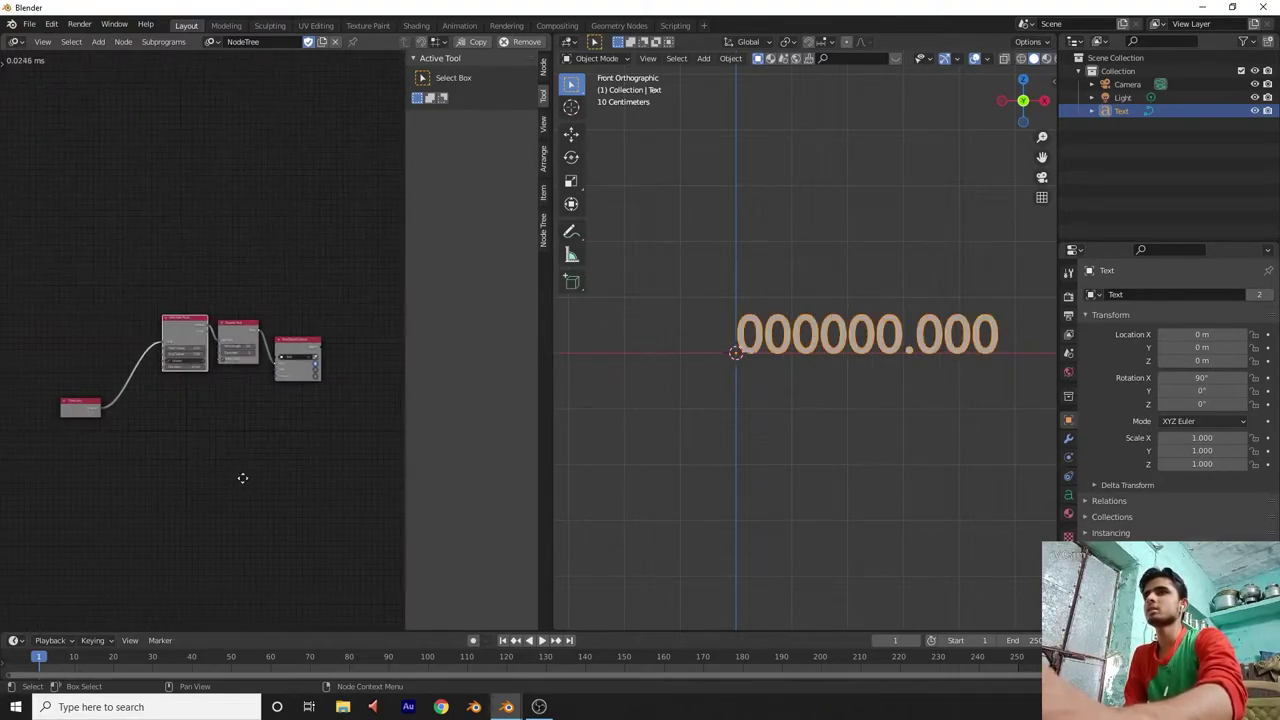
Play the animation briefly to test the node tree, stop it and return to frame 0.
scroll(282, 458, "down", 1)
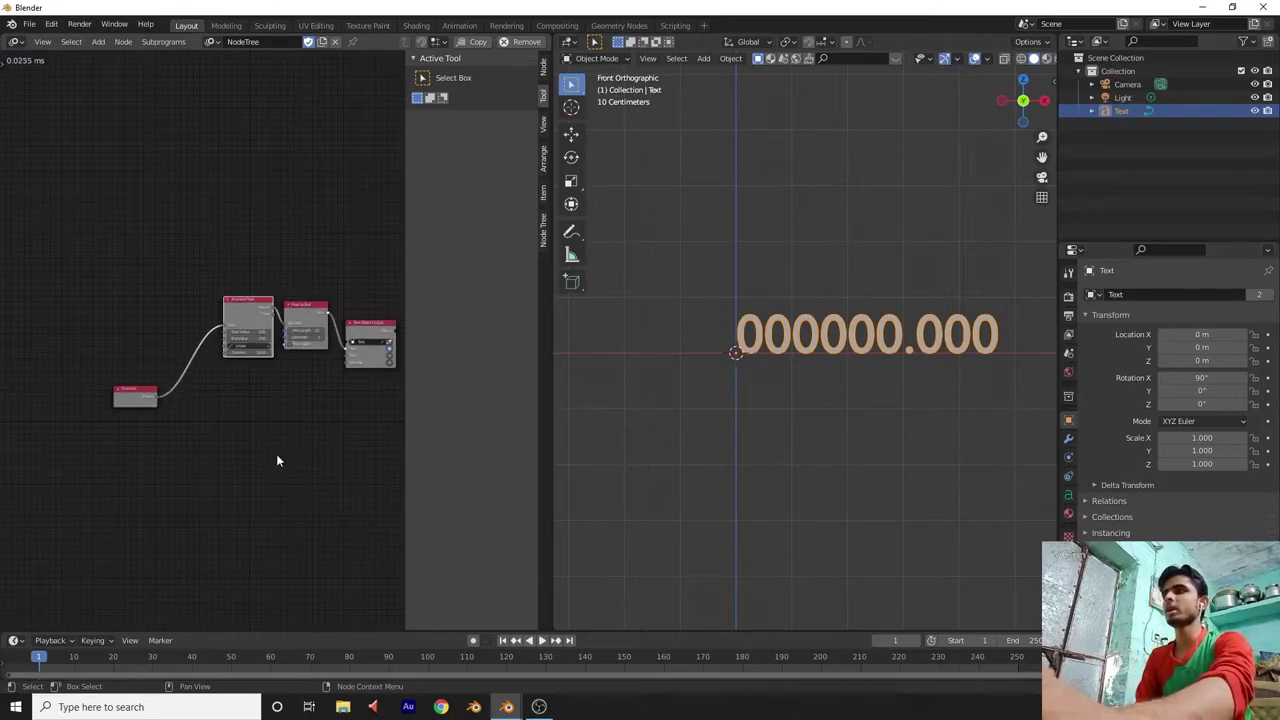
key("space")
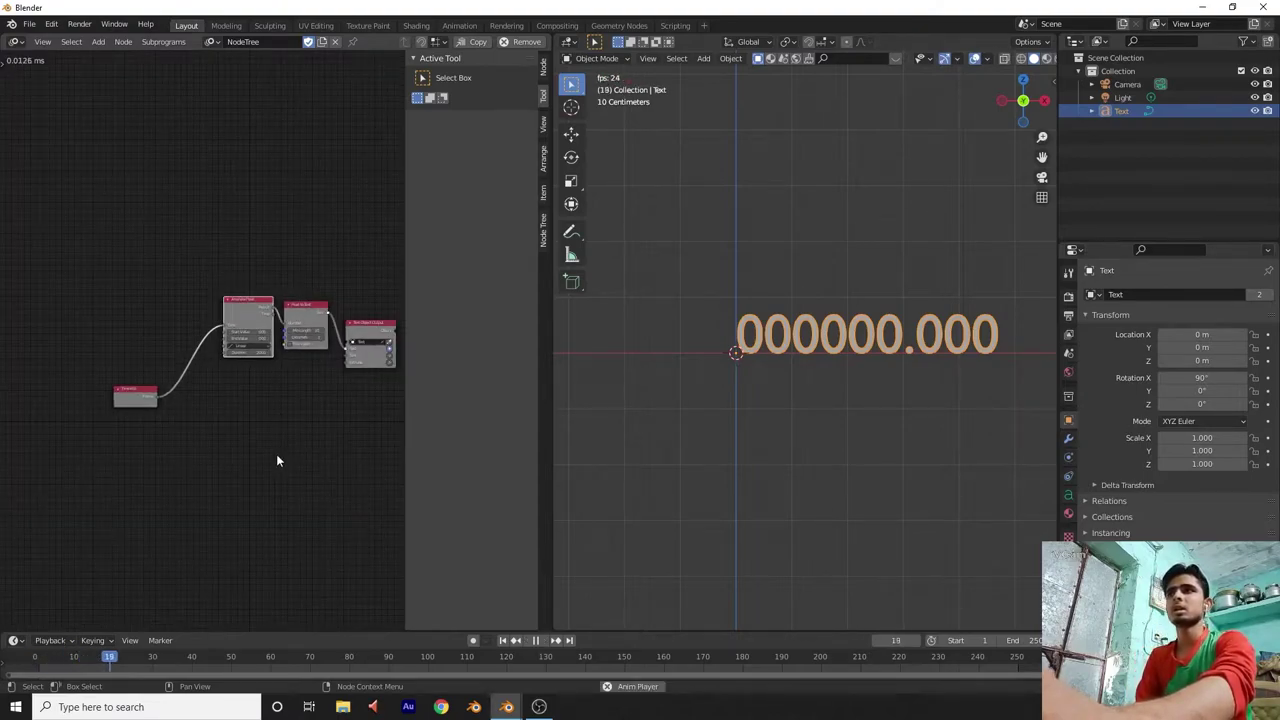
key("space")
scroll(282, 452, "up", 1)
scroll(289, 453, "up", 5)
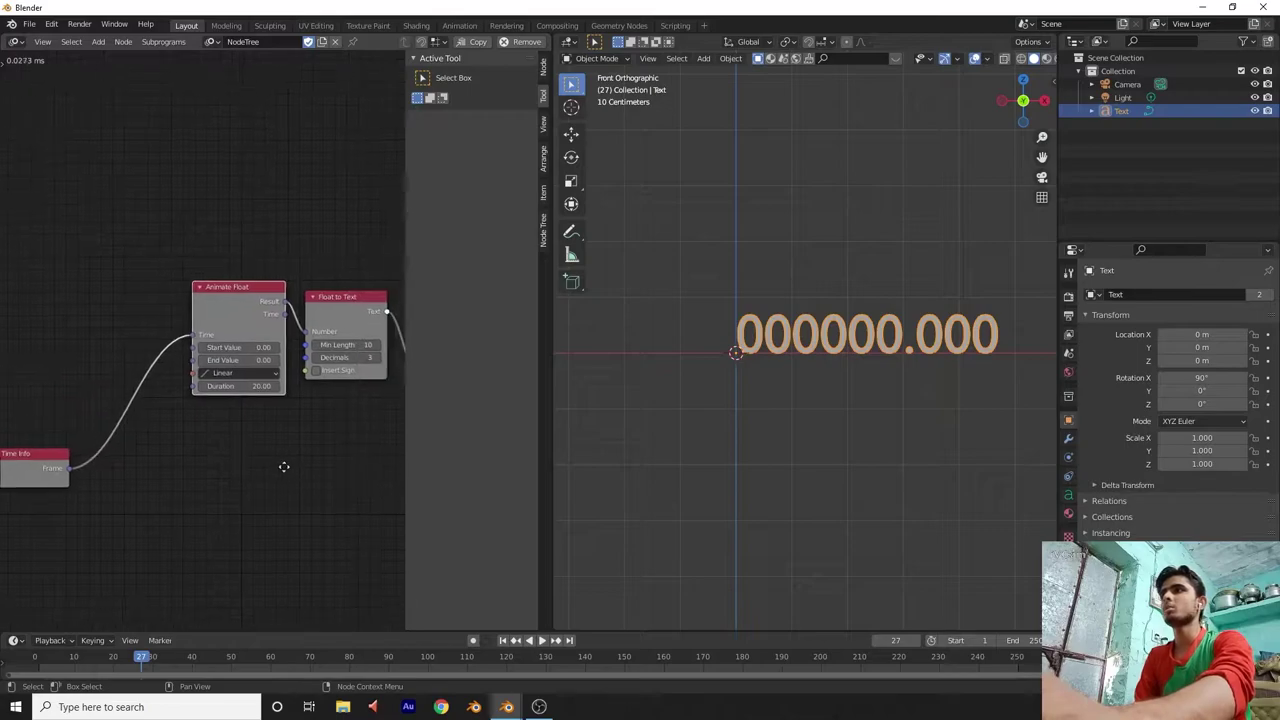
left_click_drag(158, 670, 35, 666)
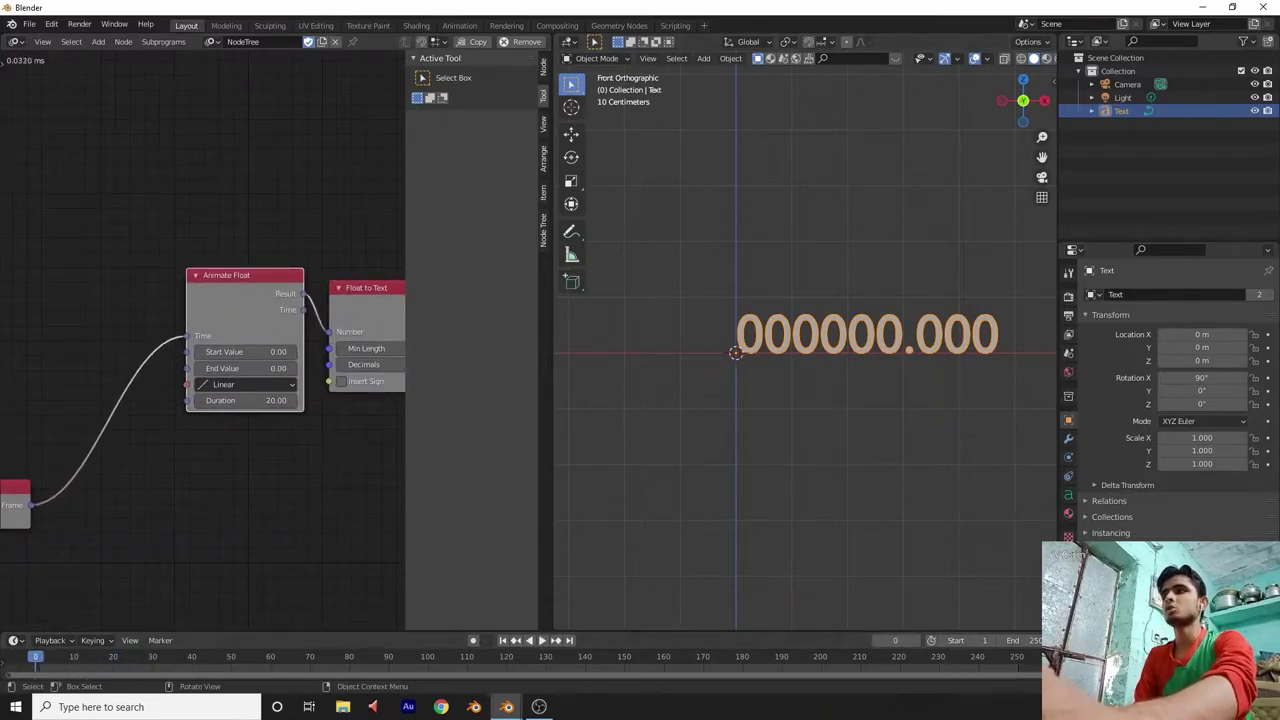
Set the Animate Float node's Start Value to 0 and its End Value to 10.
scroll(247, 470, "up", 2)
left_click(288, 357)
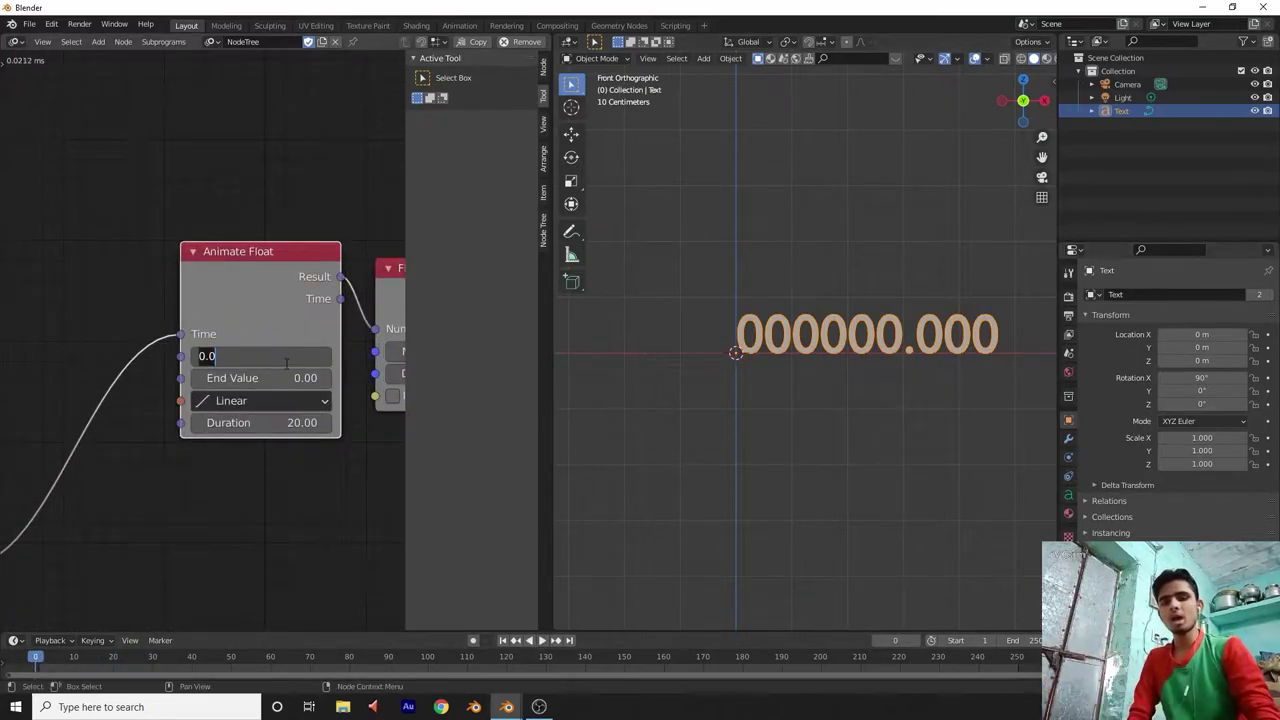
key("BackSpace")
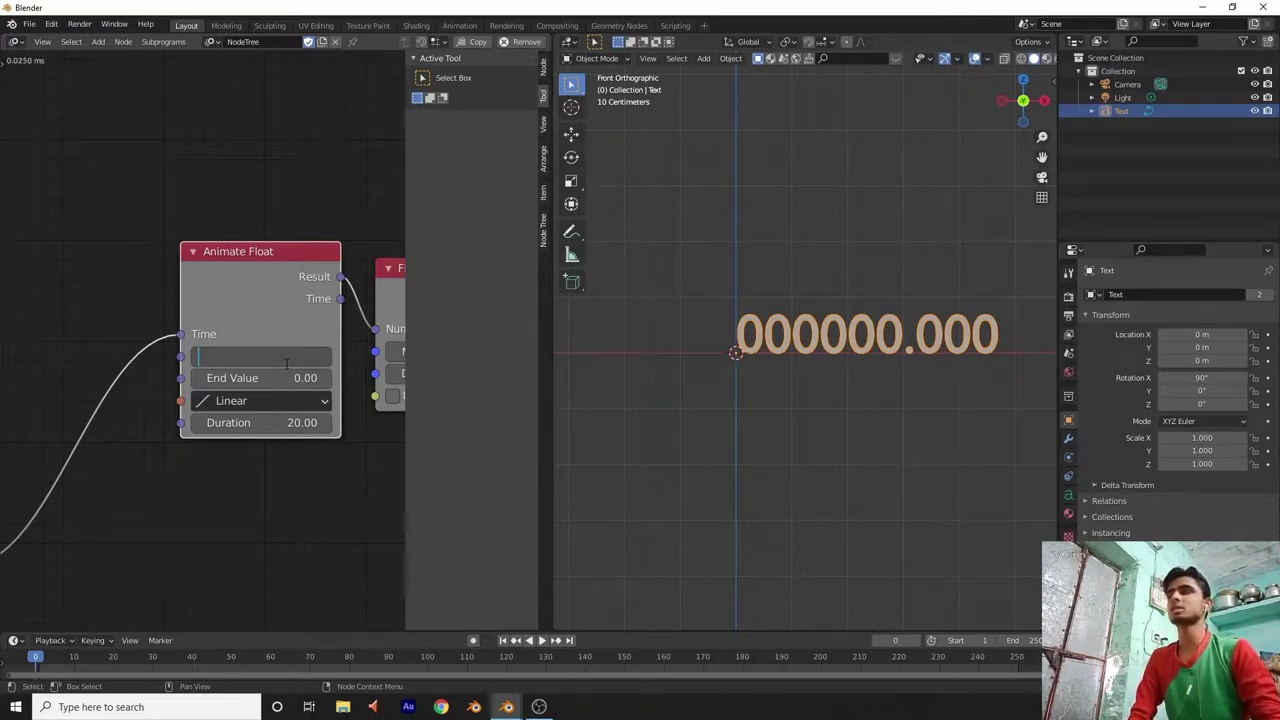
key("Return")
left_click(285, 378)
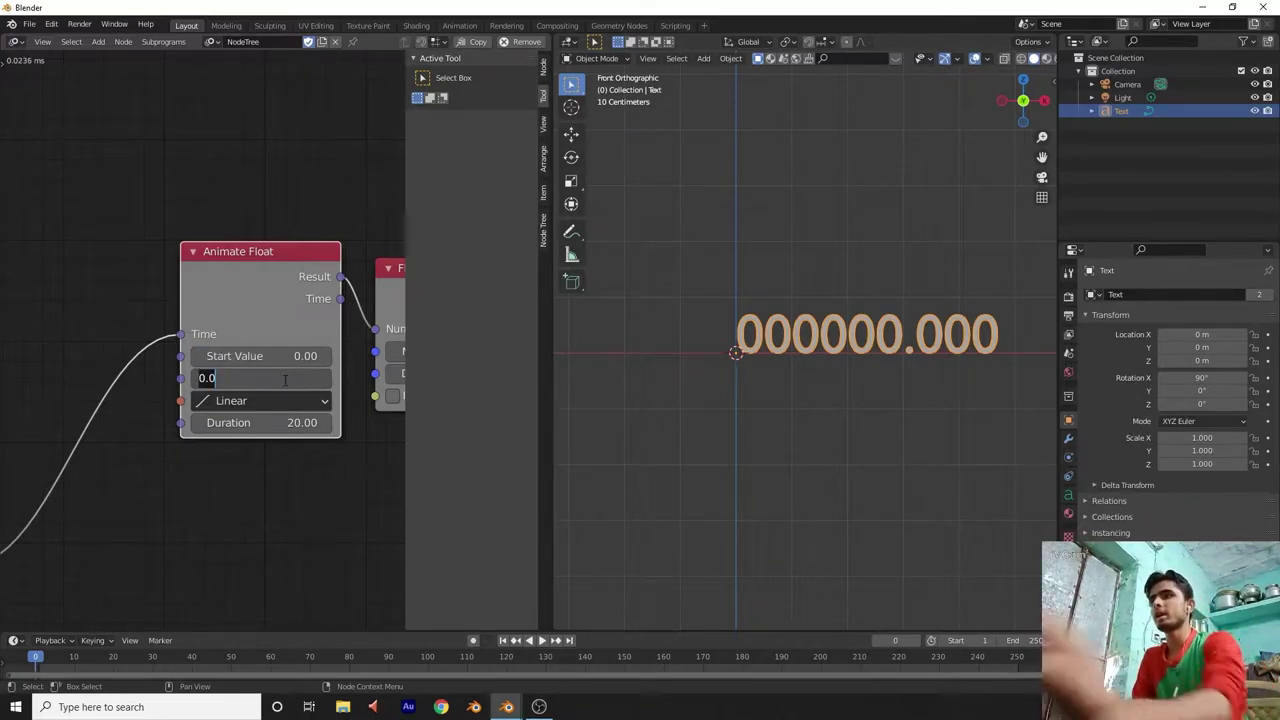
key("BackSpace")
key("Return")
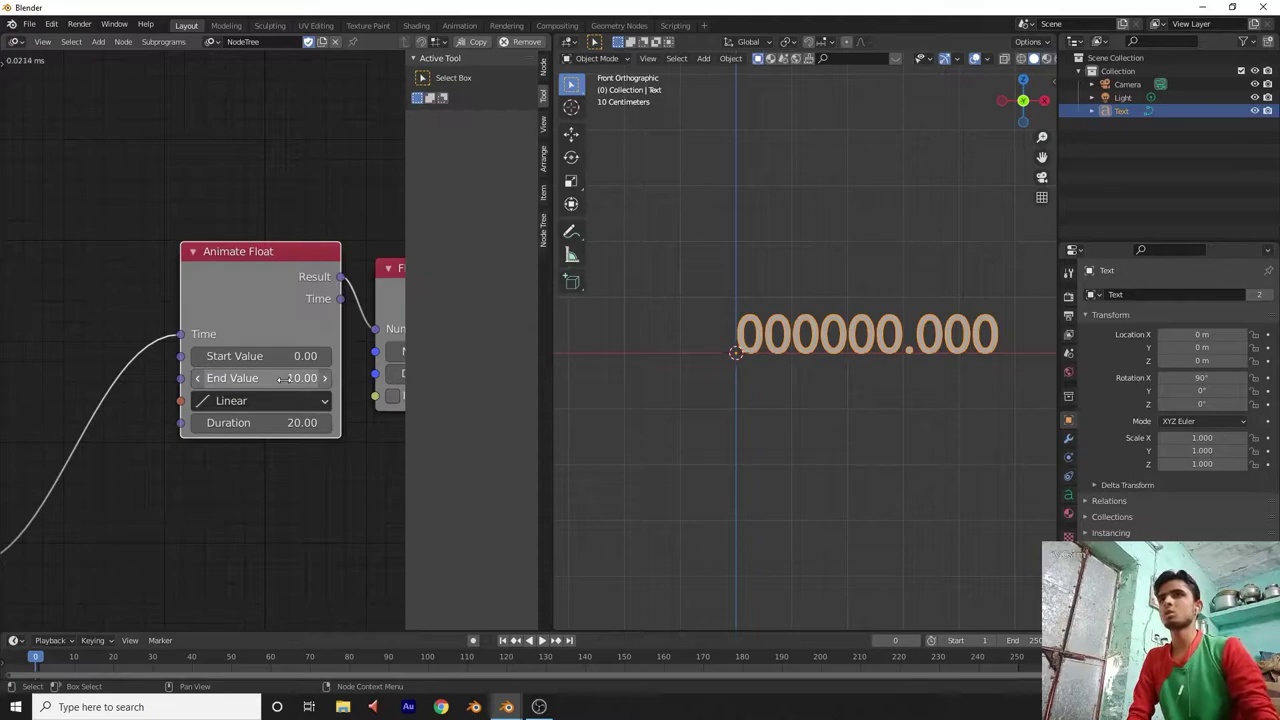
Play the animation to check how the number counts up, stop it and review the Animate Float settings.
key("space")
key("space")
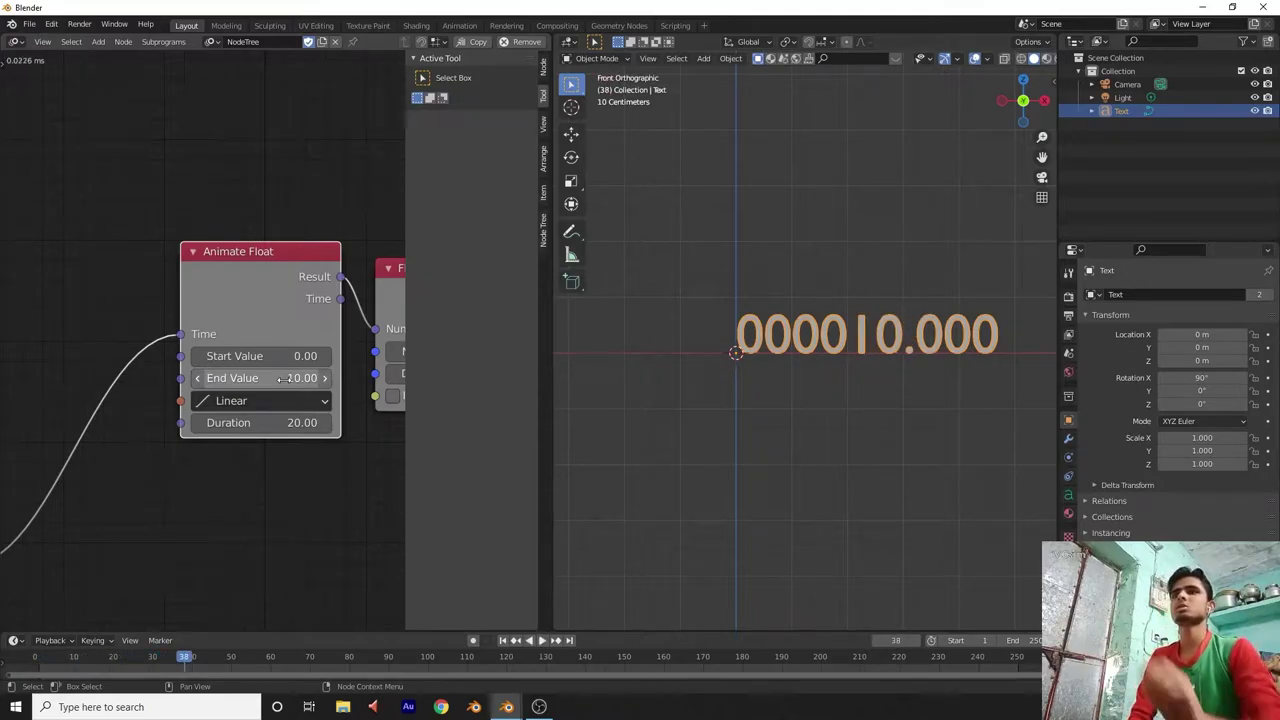
scroll(180, 506, "down", 3)
scroll(233, 507, "up", 1)
scroll(250, 510, "up", 2)
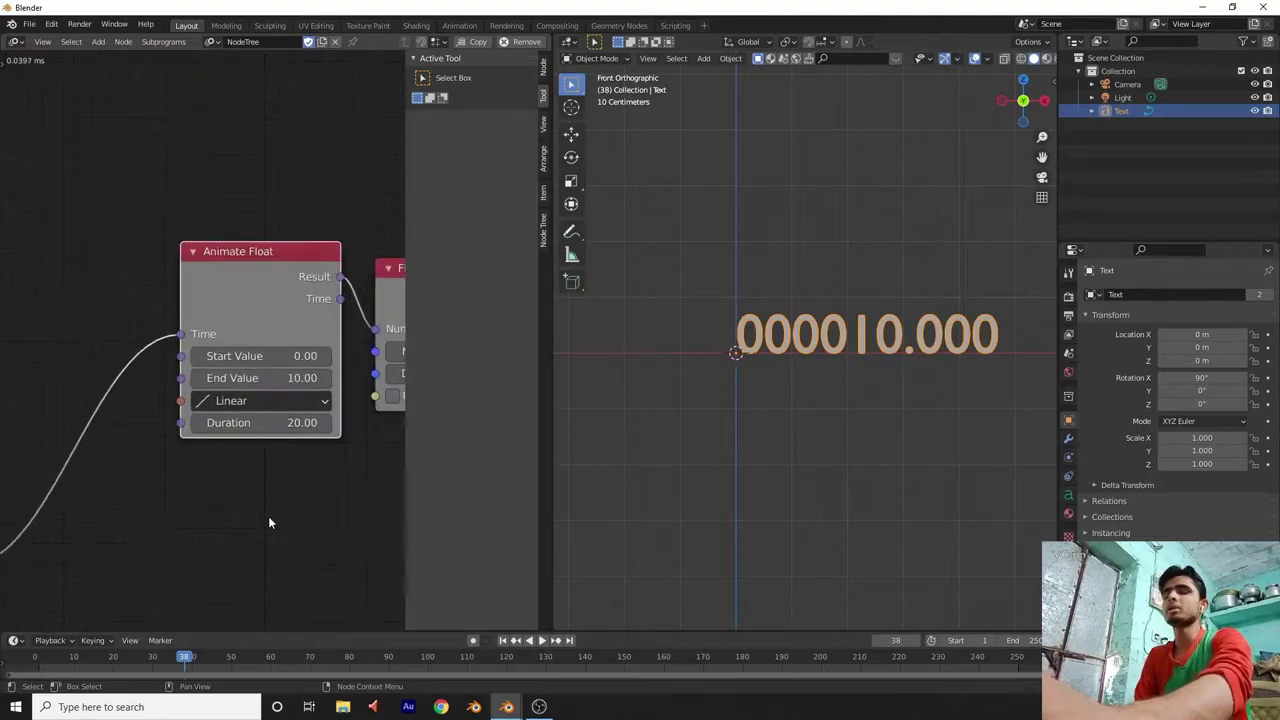
scroll(325, 486, "up", 1)
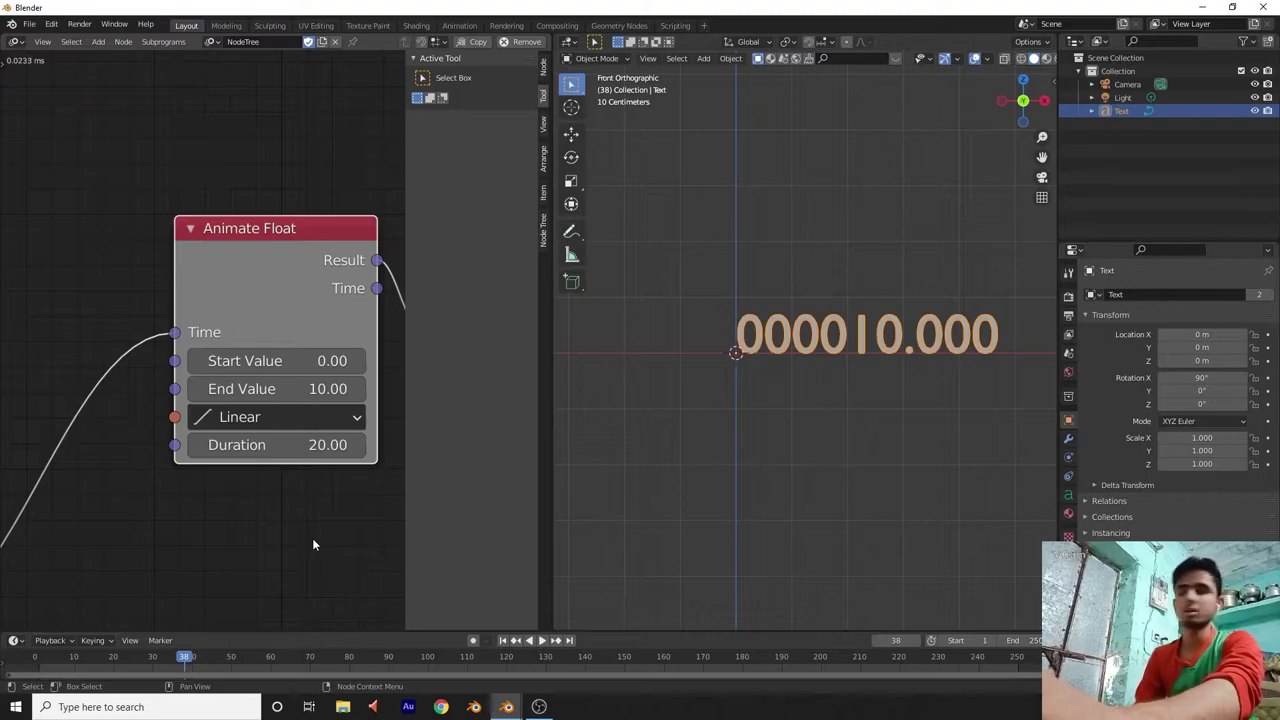
scroll(312, 545, "down", 1)
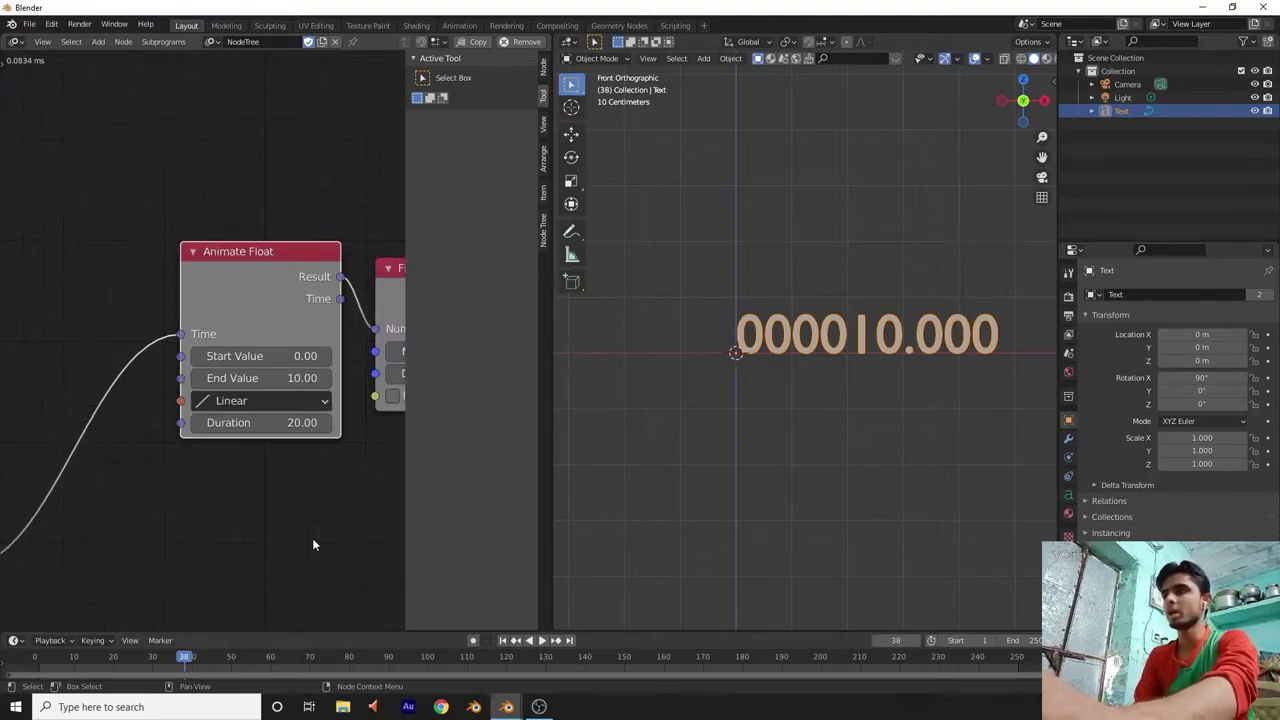
Reverse the count by setting Animate Float's End Value to 0 and its Start Value to 10.
left_click(275, 378)
key("BackSpace")
type("0")
key("Return")
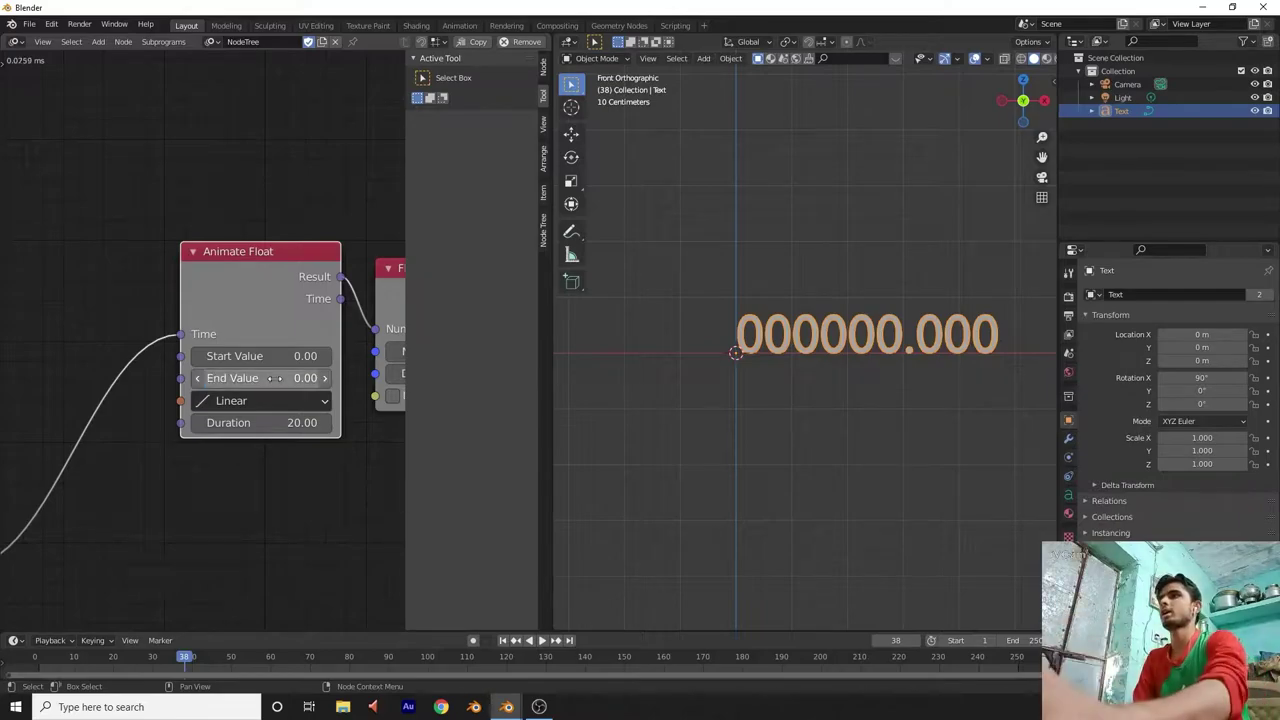
left_click(280, 357)
key("BackSpace")
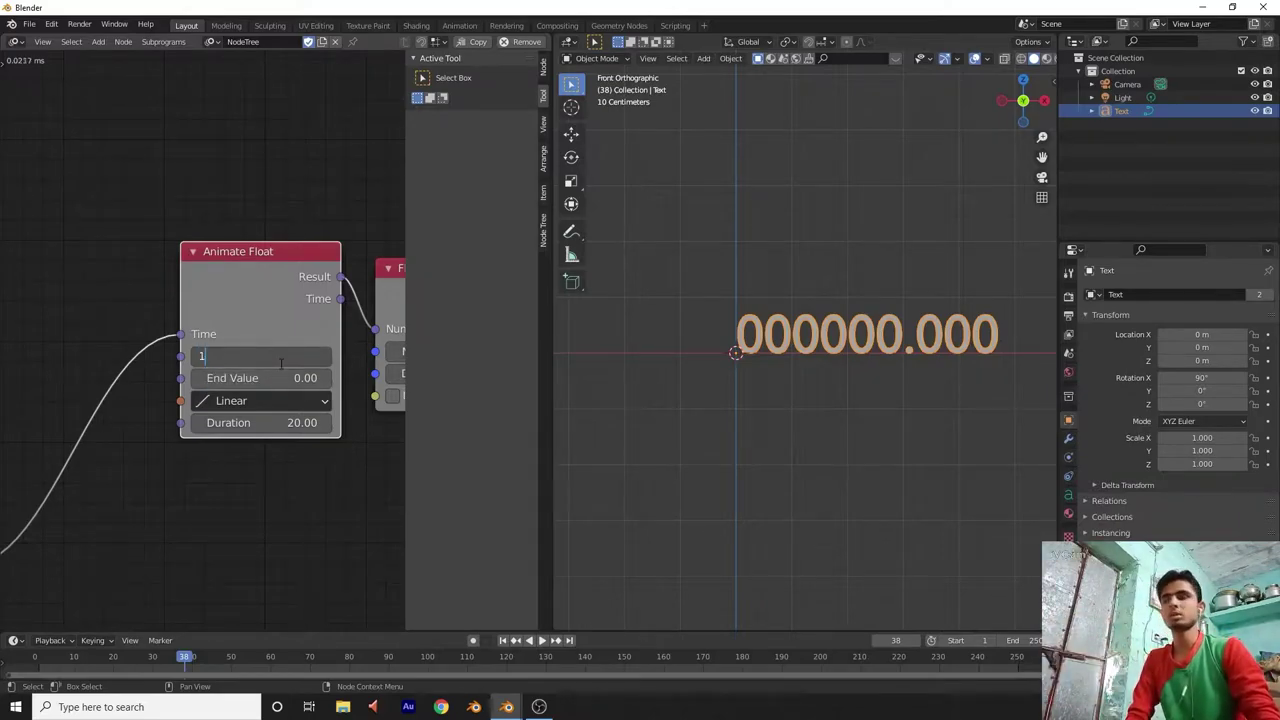
type("10")
key("Return")
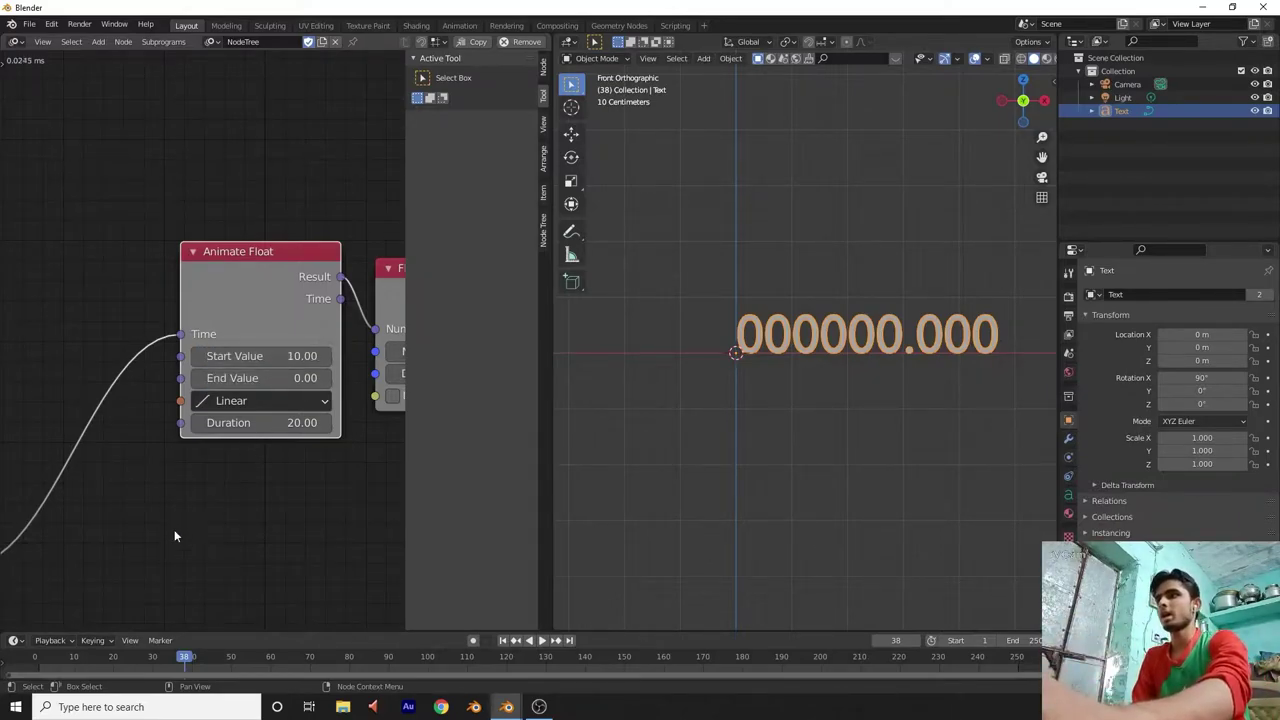
Play the countdown from frame 0 to check it, and stop playback.
key("space")
key("Escape")
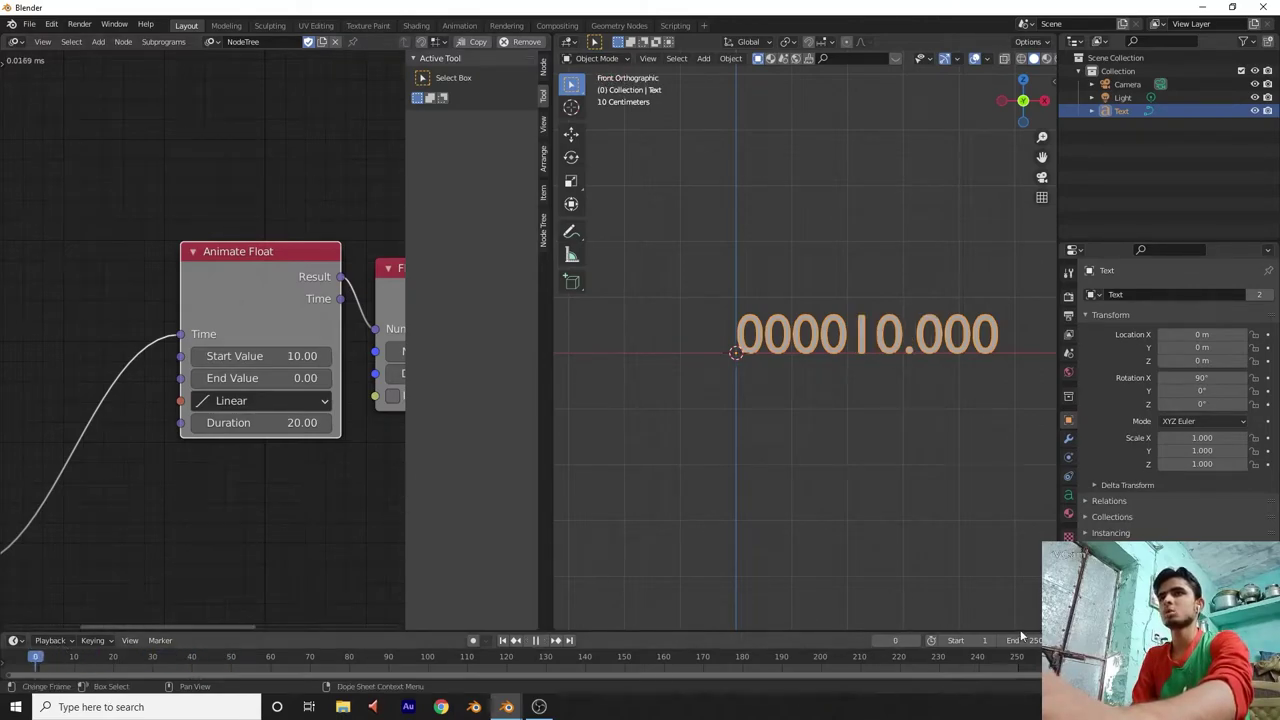
key("space")
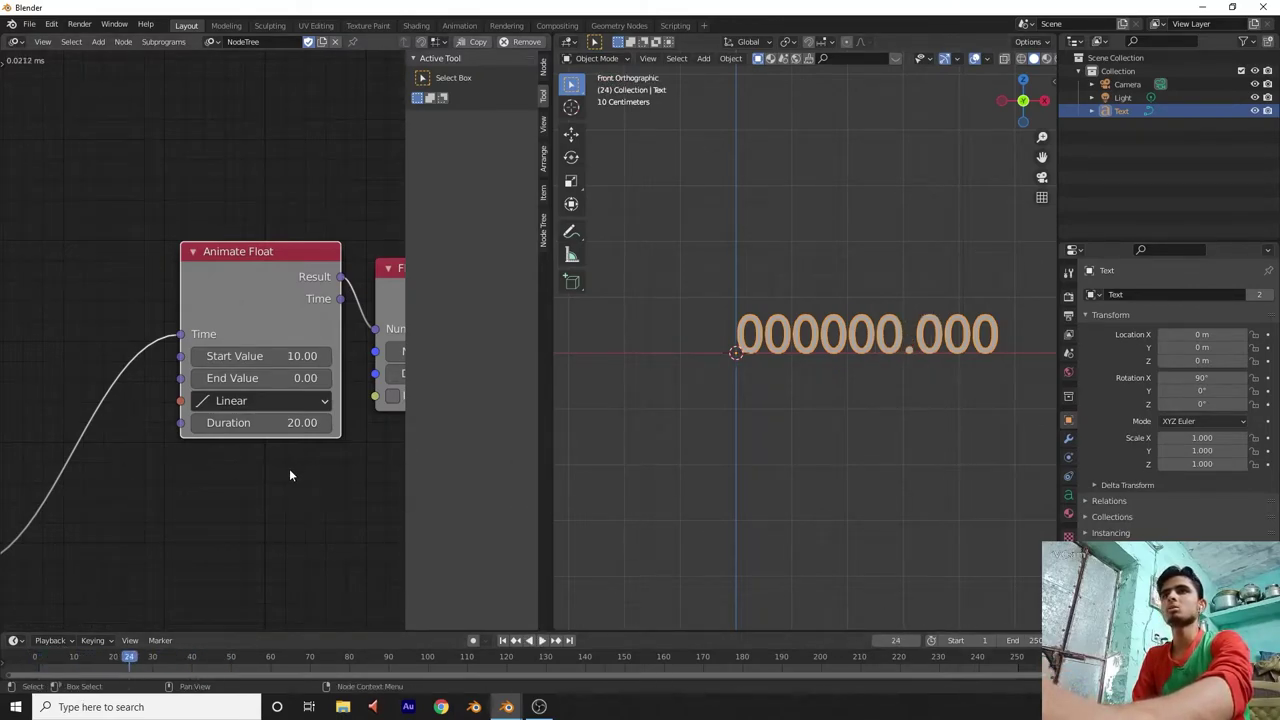
Set the Float to Text node's Decimals to 2.
scroll(265, 490, "down", 3)
left_click_drag(1025, 295, 700, 440)
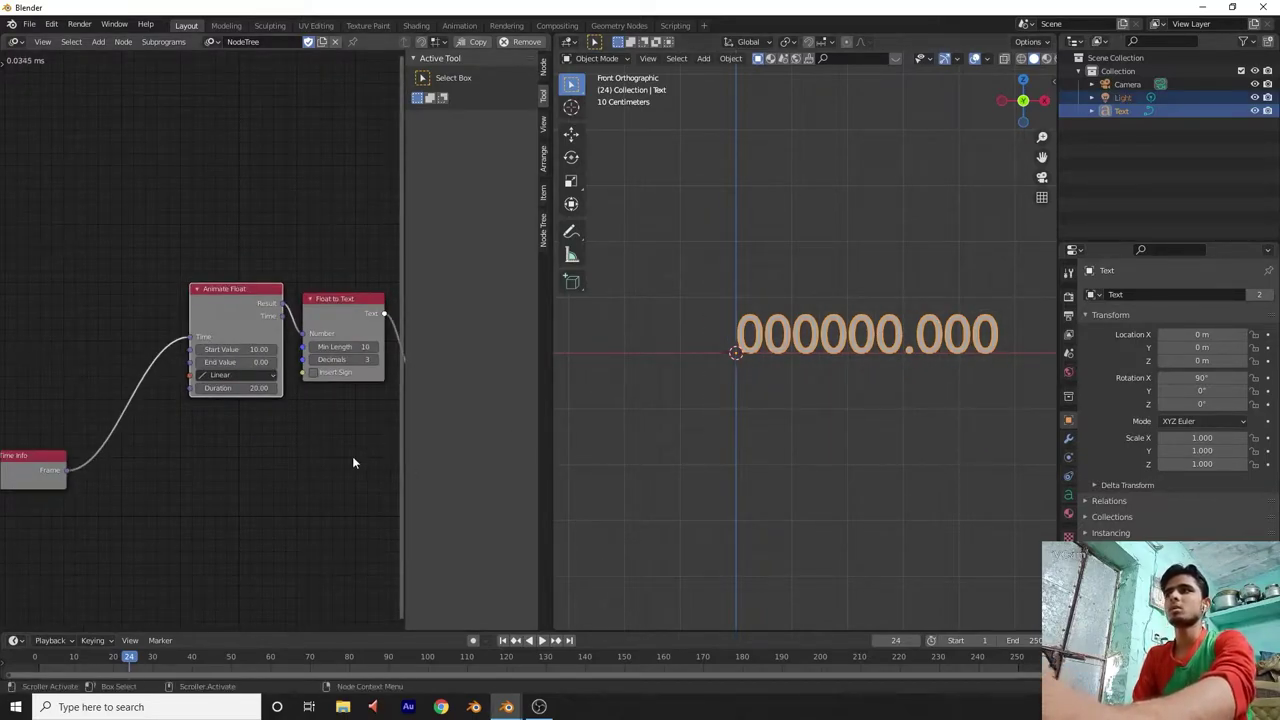
scroll(350, 452, "down", 2)
middle_click_drag(329, 448, 271, 506)
scroll(272, 500, "up", 4)
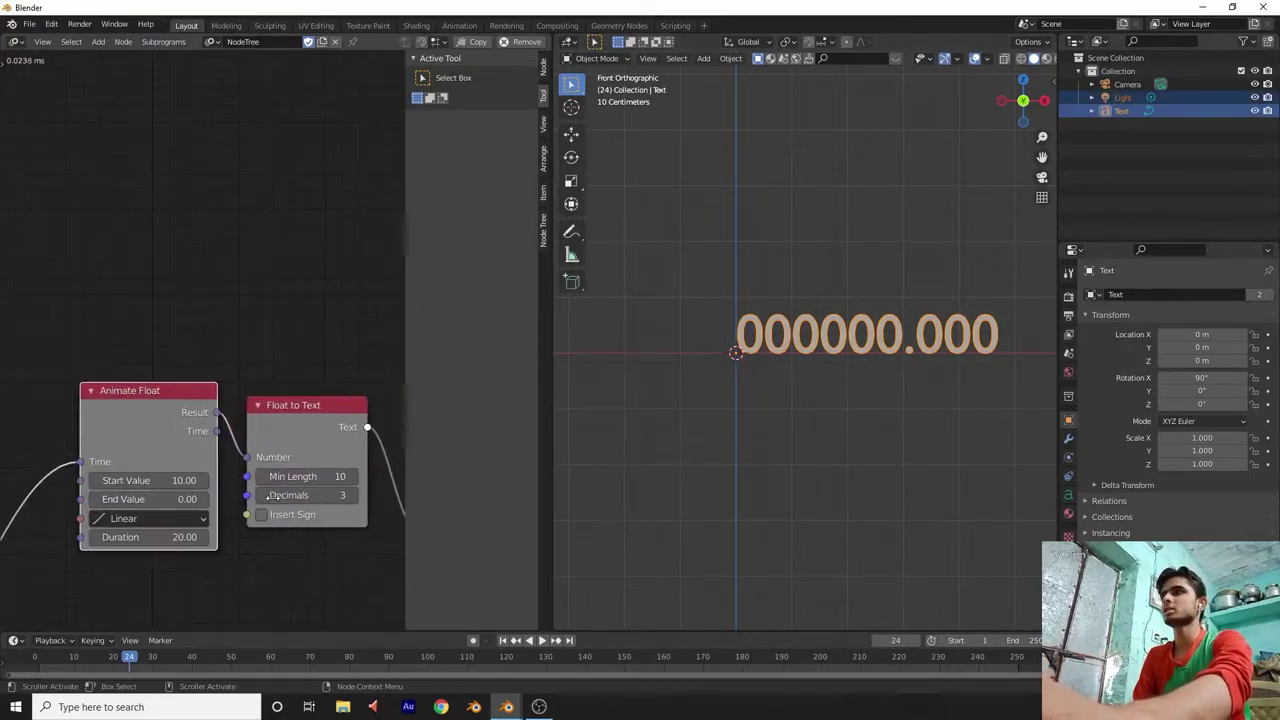
middle_click_drag(293, 572, 287, 485)
scroll(270, 450, "up", 1)
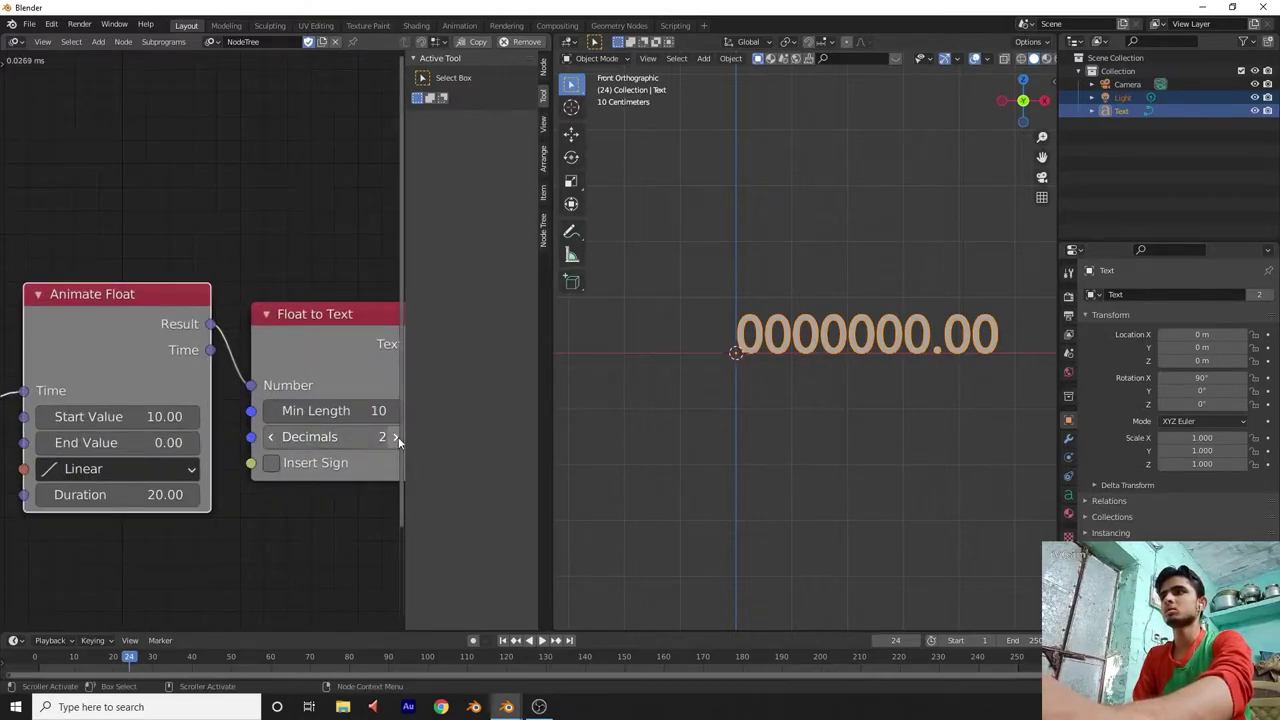
Reduce the Float to Text node's Min Length to 2.
left_click(269, 411)
left_click(269, 411)
left_click(269, 411)
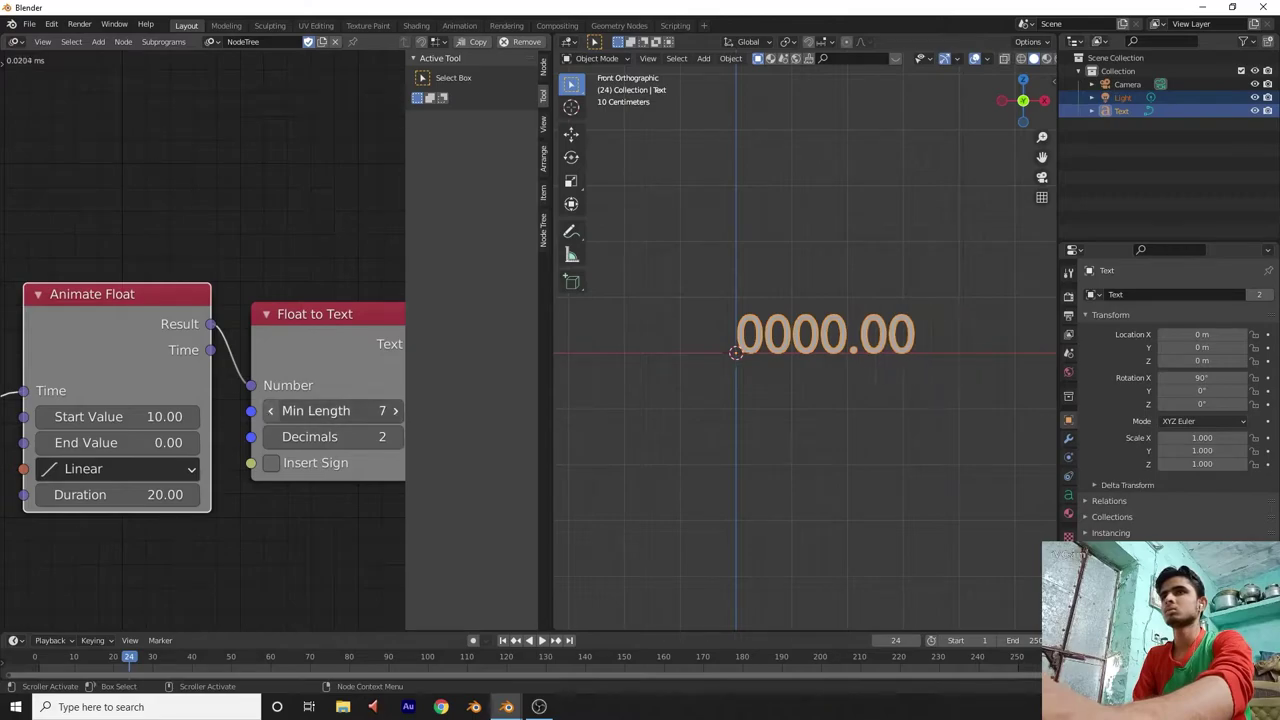
left_click(269, 411)
left_click(269, 411)
left_click(269, 411)
left_click(269, 411)
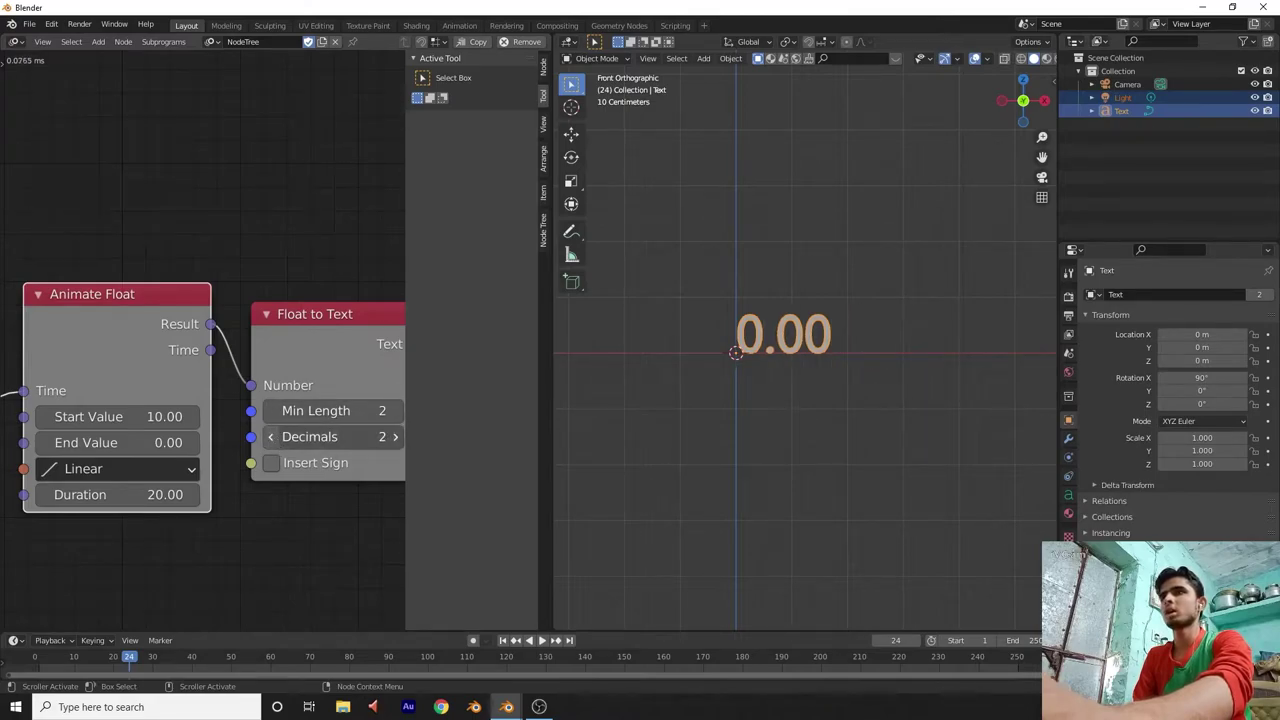
Set the Float to Text node's Decimals to 0 and play the countdown from frame 0.
left_click(270, 437)
left_click(270, 437)
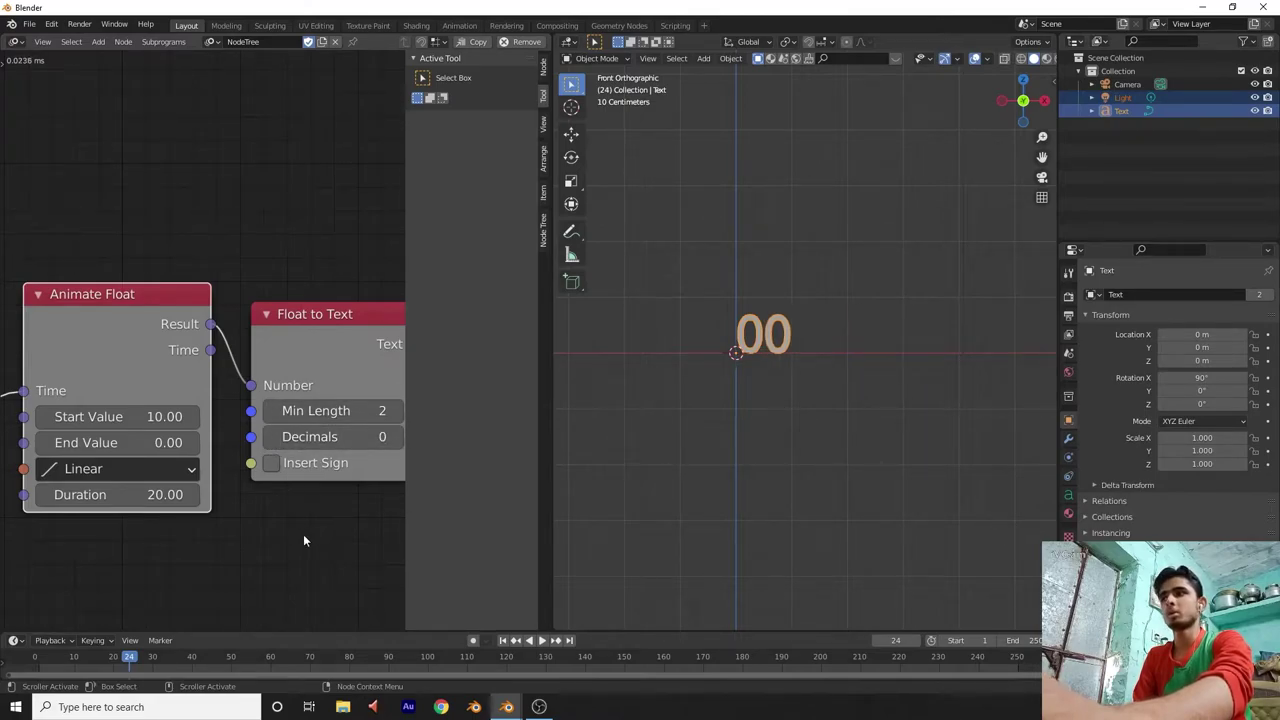
scroll(303, 534, "down", 2)
left_click_drag(143, 656, 34, 656)
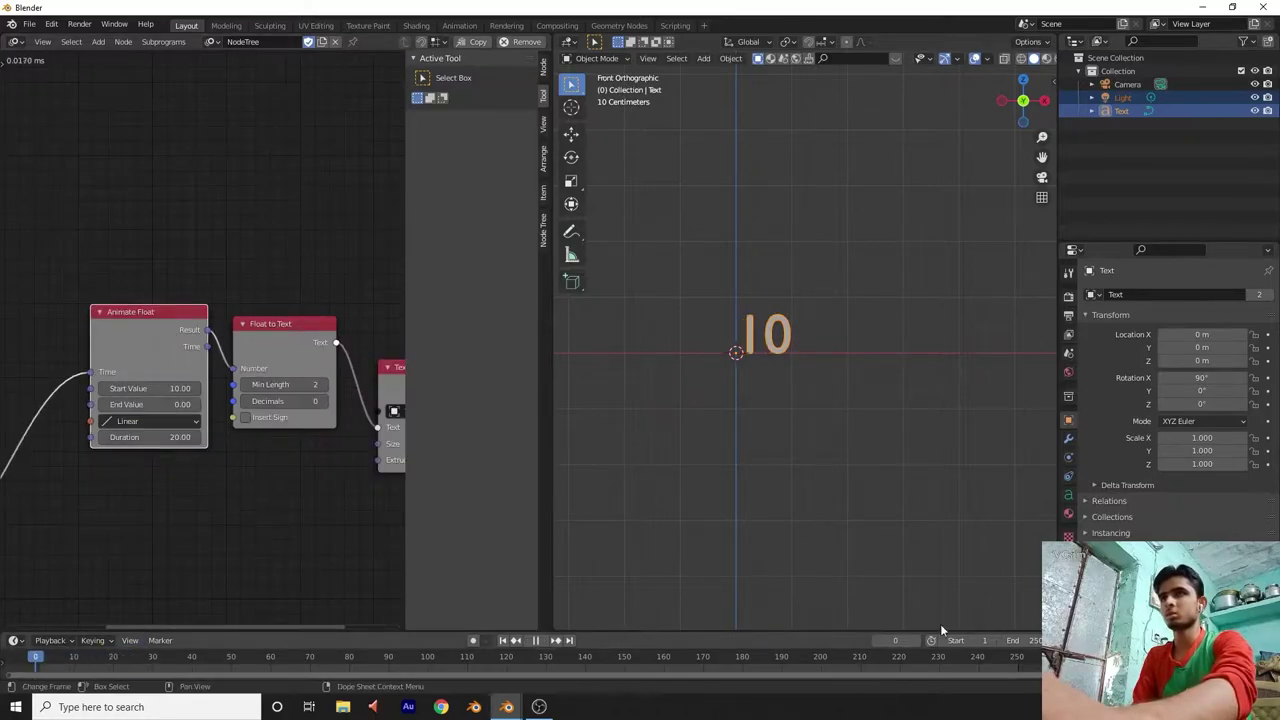
key("space")
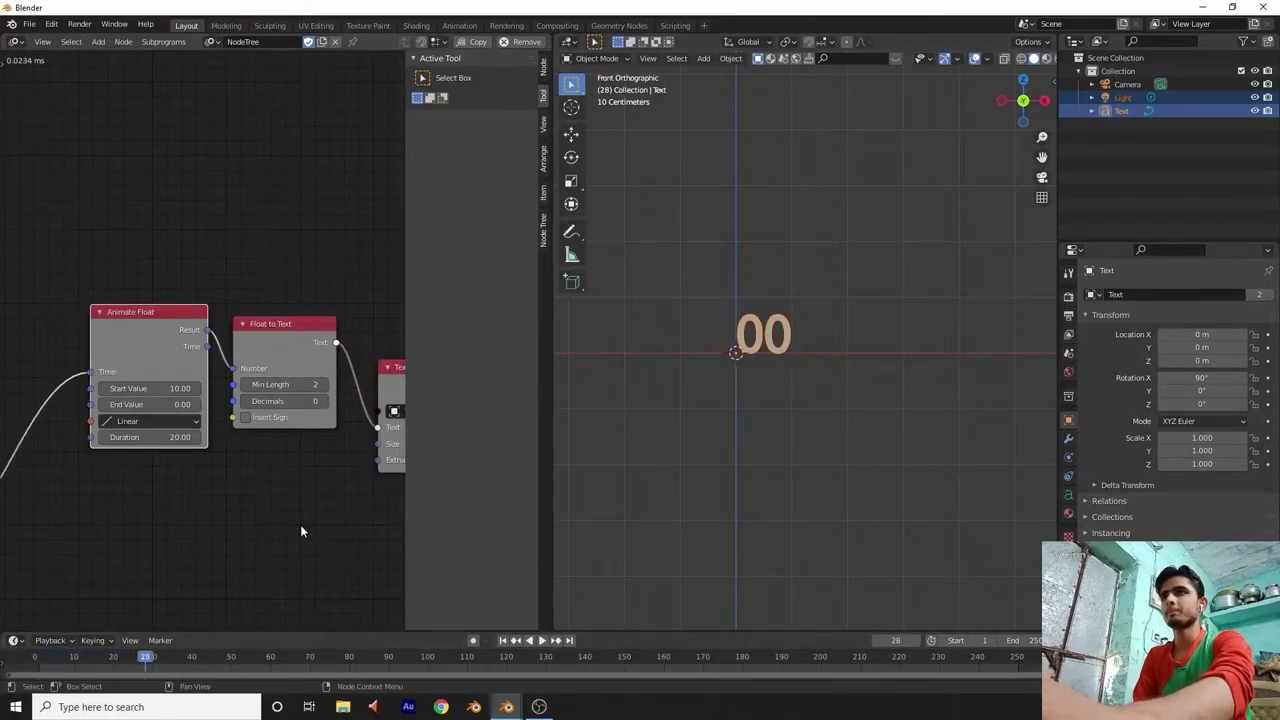
Reduce the Float to Text node's Min Length to 1 and return the timeline to frame 0.
left_click(145, 658)
left_click_drag(68, 655, 34, 656)
key("space")
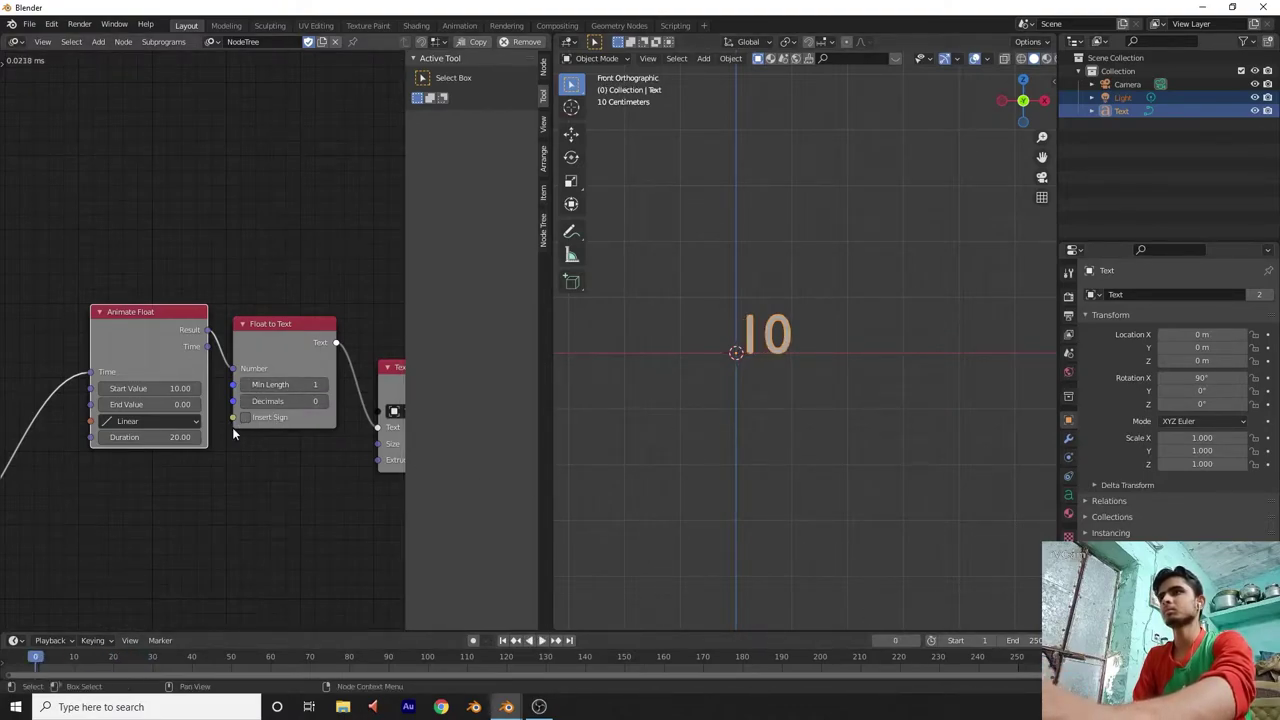
left_click(135, 658)
left_click_drag(135, 660, 34, 656)
Review the whole node chain and play the single-digit countdown from frame 0.
scroll(270, 520, "up", 3)
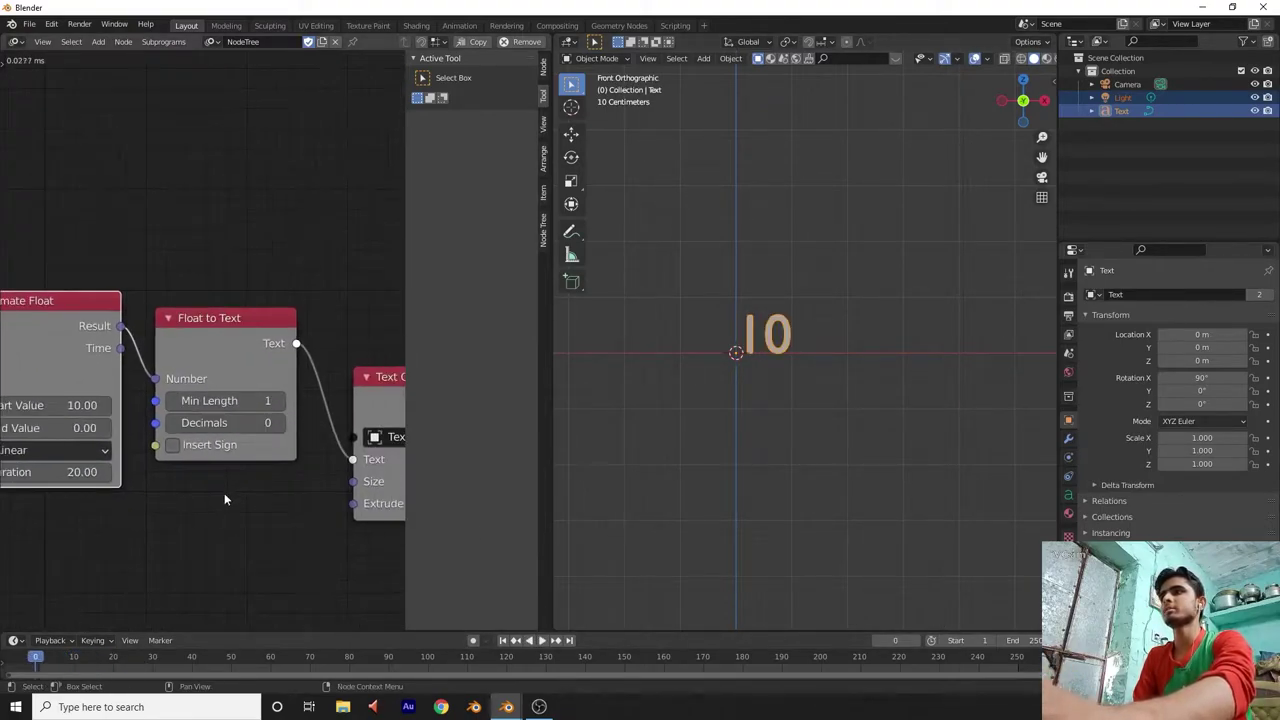
scroll(224, 495, "down", 5)
middle_click_drag(156, 494, 235, 474)
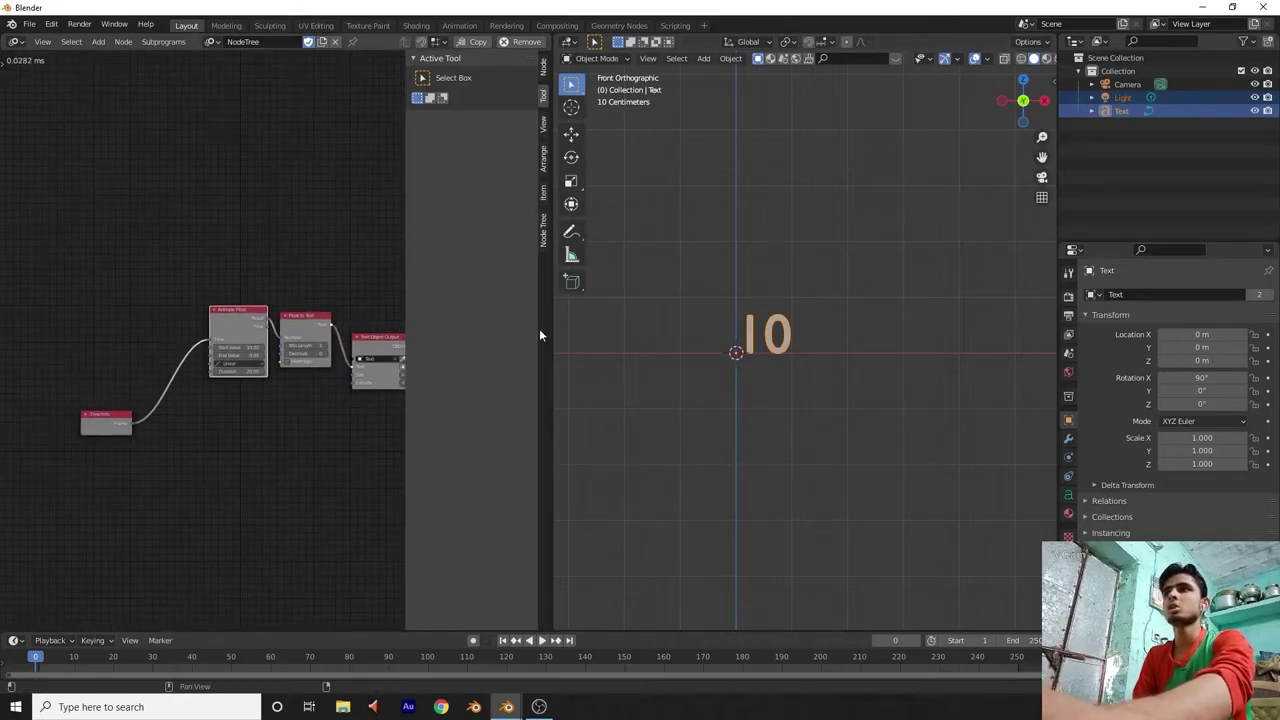
key("space")
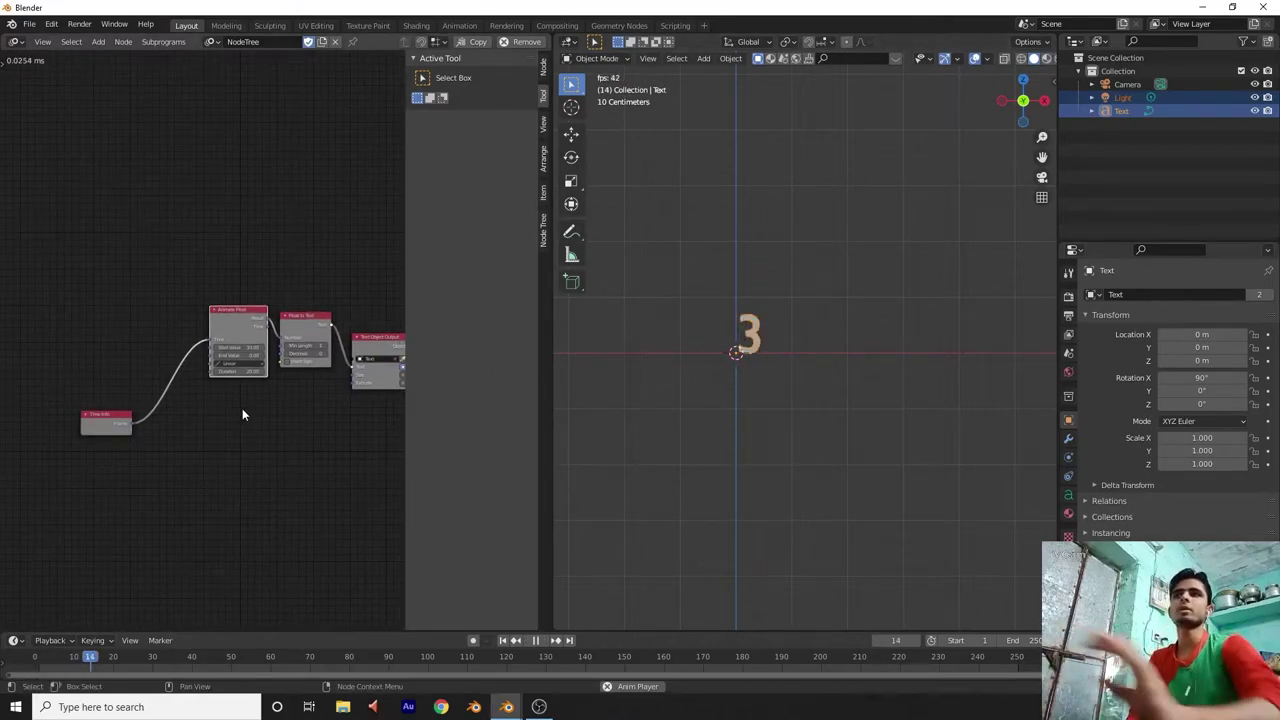
key("space")
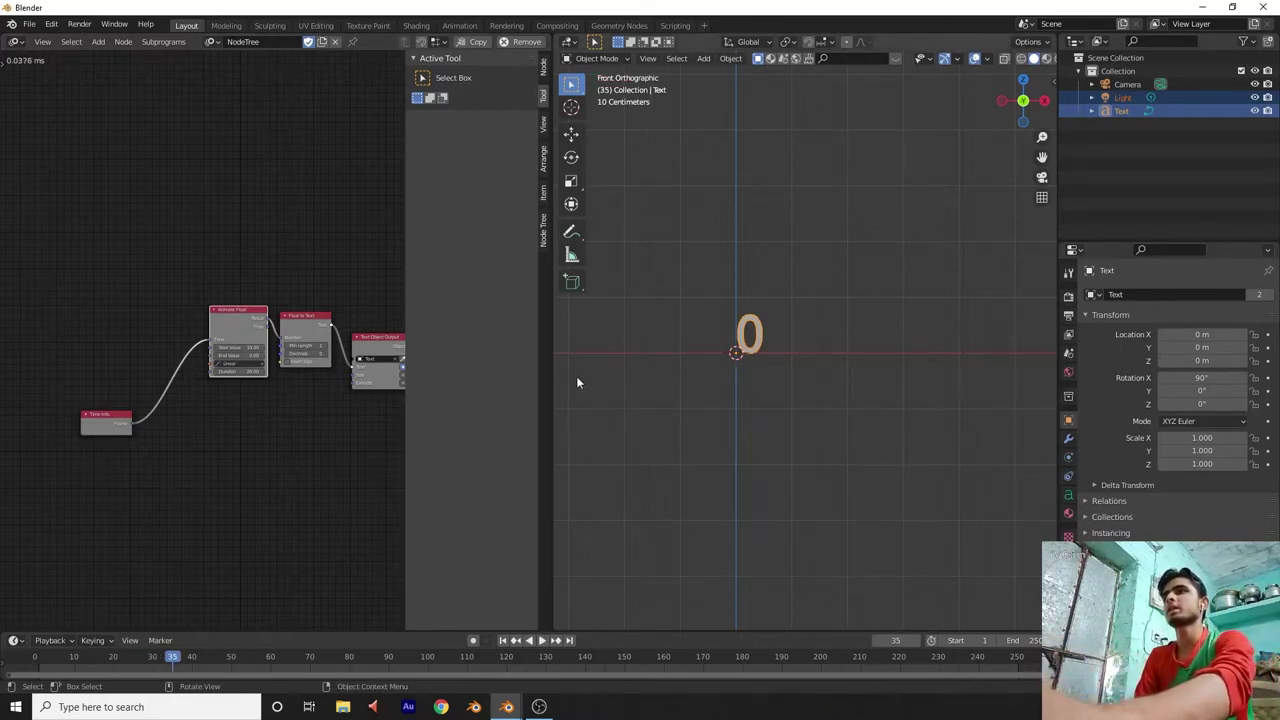
Enlarge the 3D viewport, view the text in perspective, and set its geometry Extrude to 0.04 m.
left_click_drag(549, 374, 245, 386)
left_click_drag(1019, 101, 1028, 110)
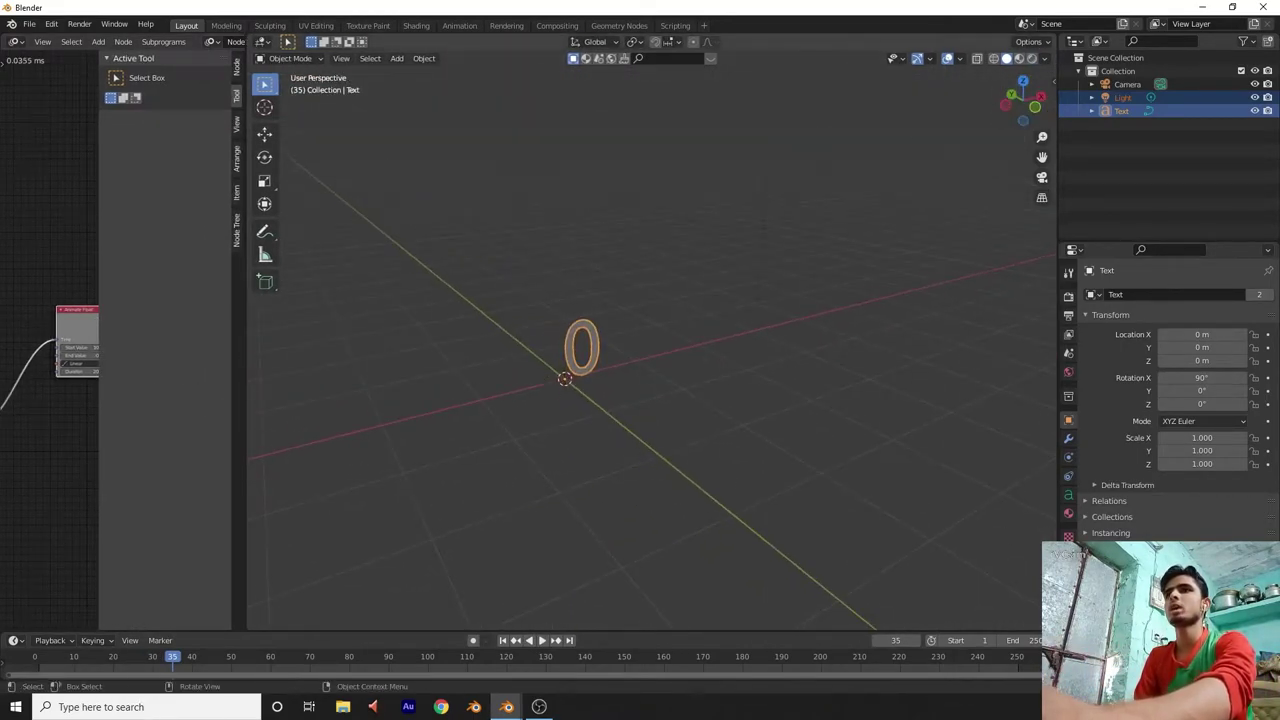
left_click(1068, 496)
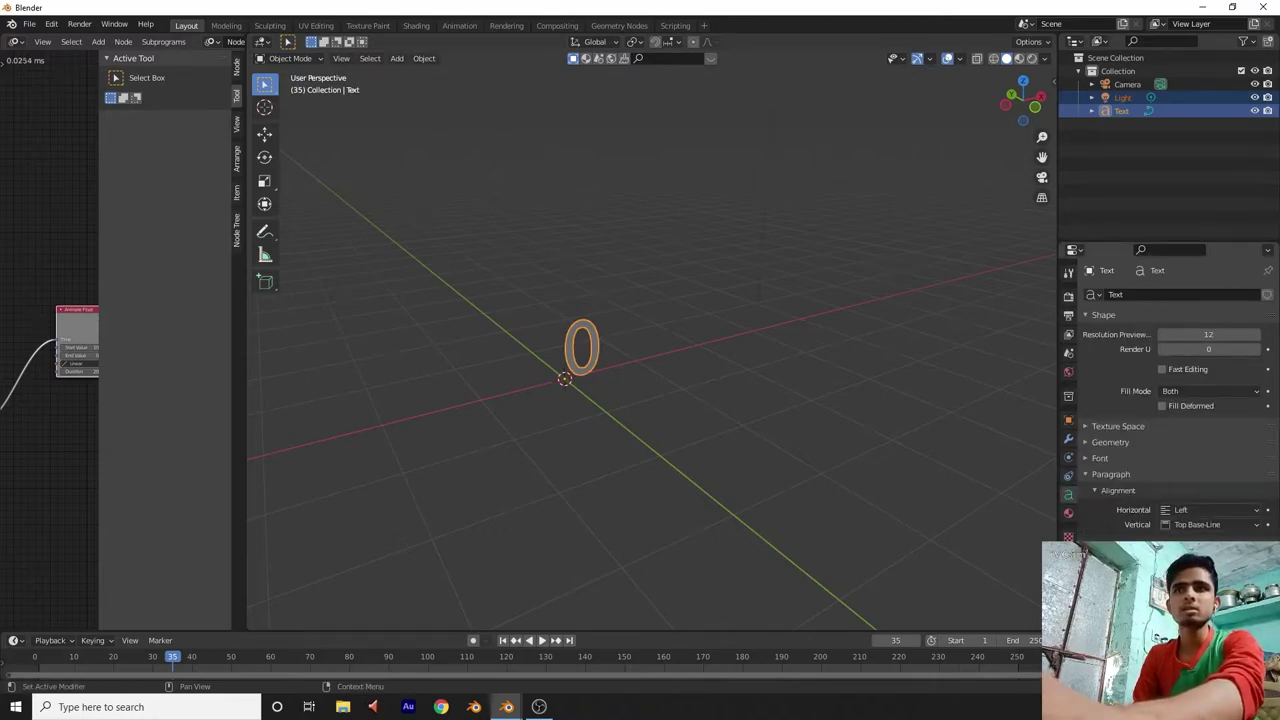
left_click(1086, 445)
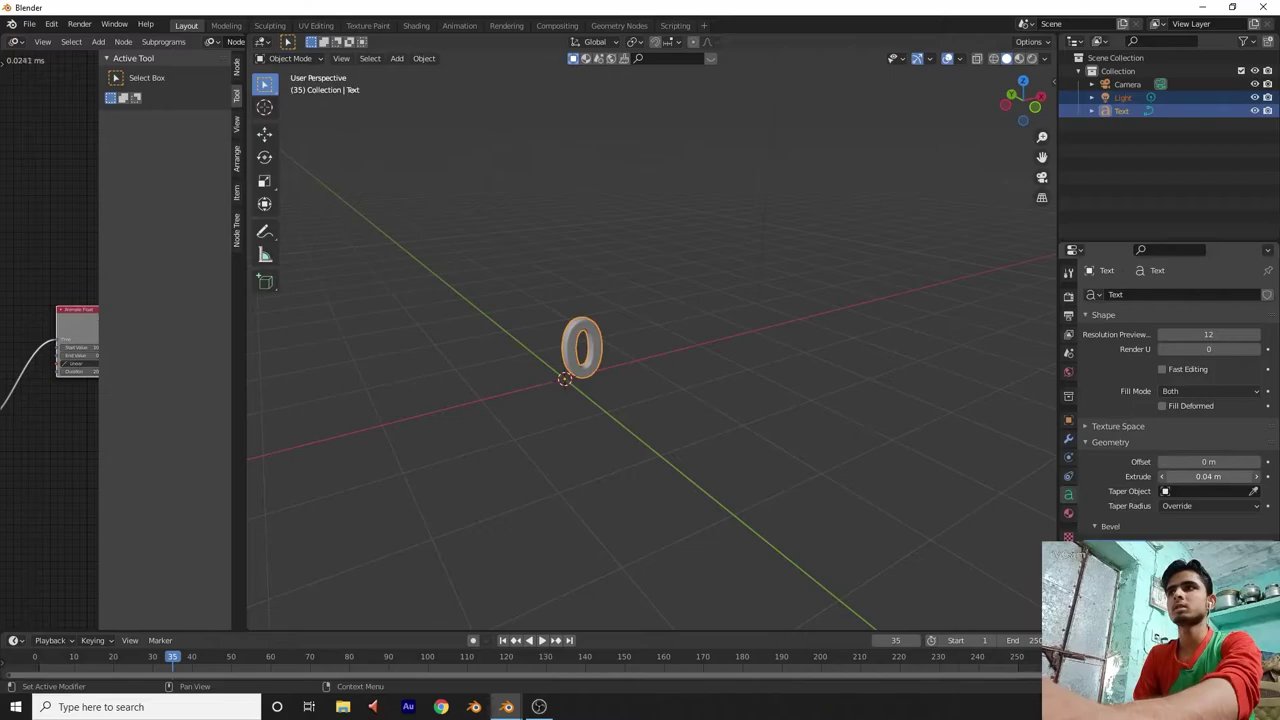
left_click(810, 291)
scroll(802, 300, "up", 4)
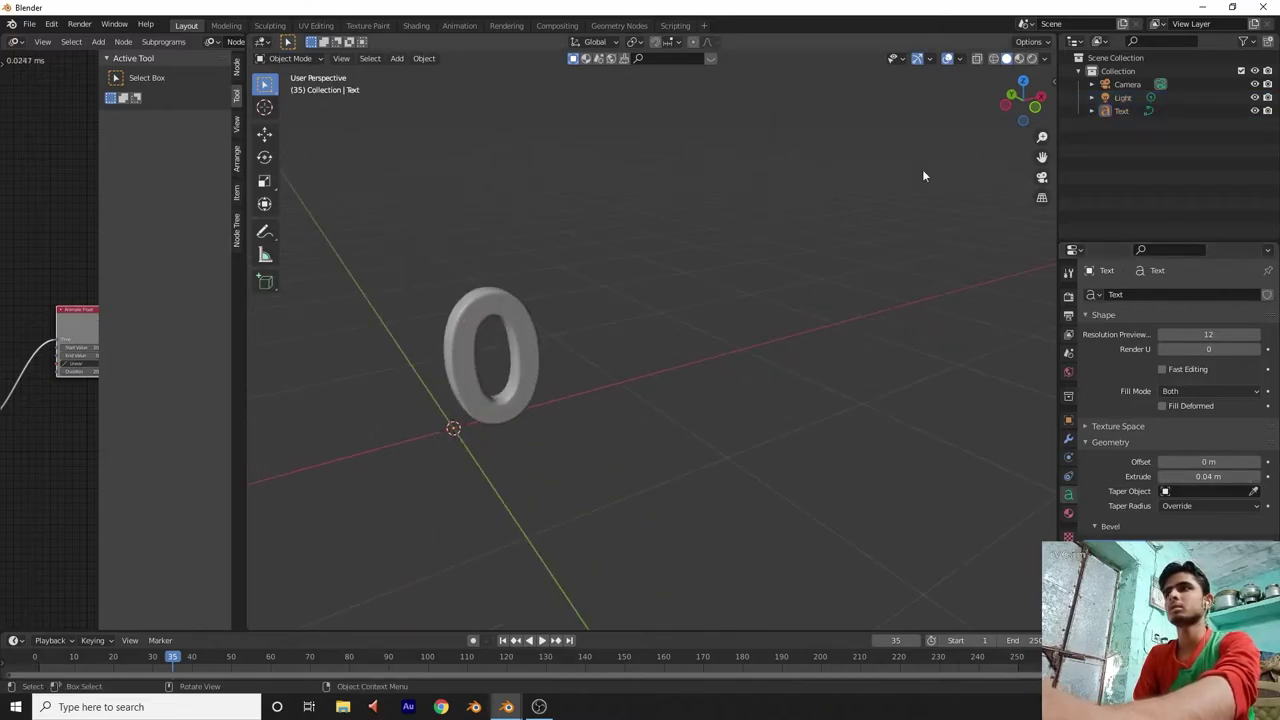
Enlarge the node editor around the countdown nodes and replay the animation from frame 0.
key("Escape")
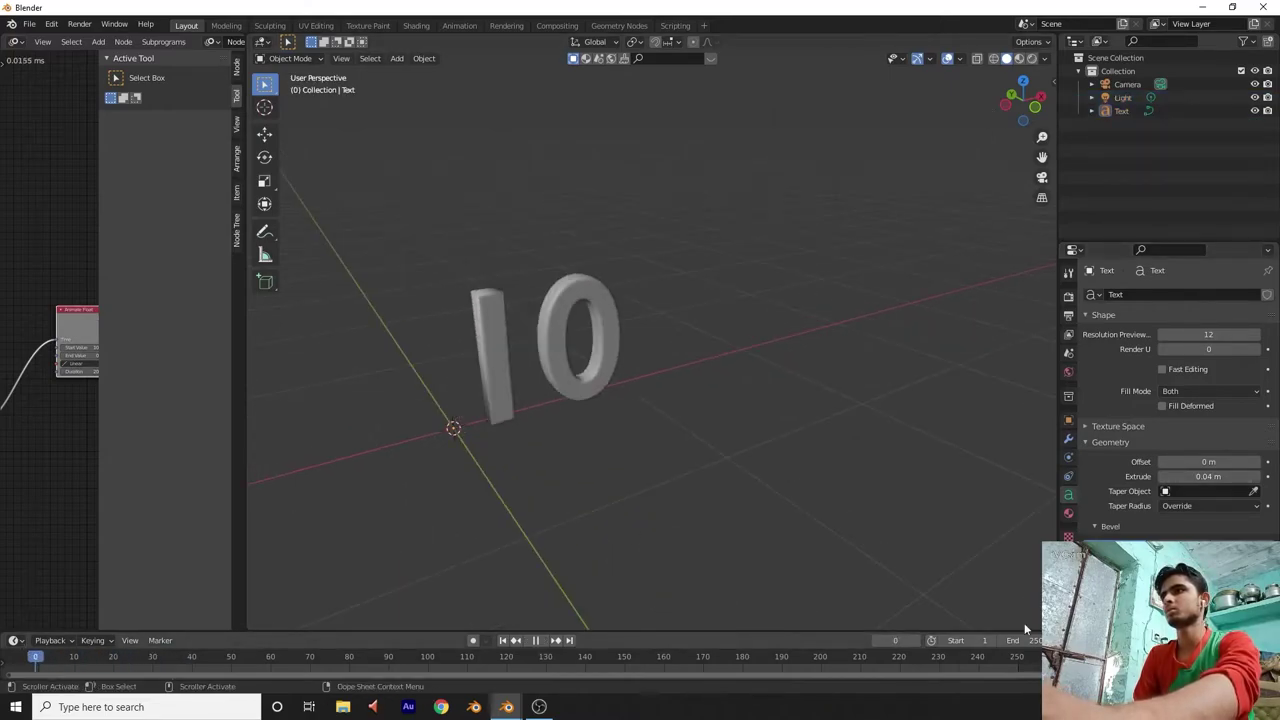
left_click_drag(242, 477, 831, 517)
scroll(597, 474, "up", 3)
middle_click_drag(597, 474, 433, 464)
scroll(401, 477, "up", 2)
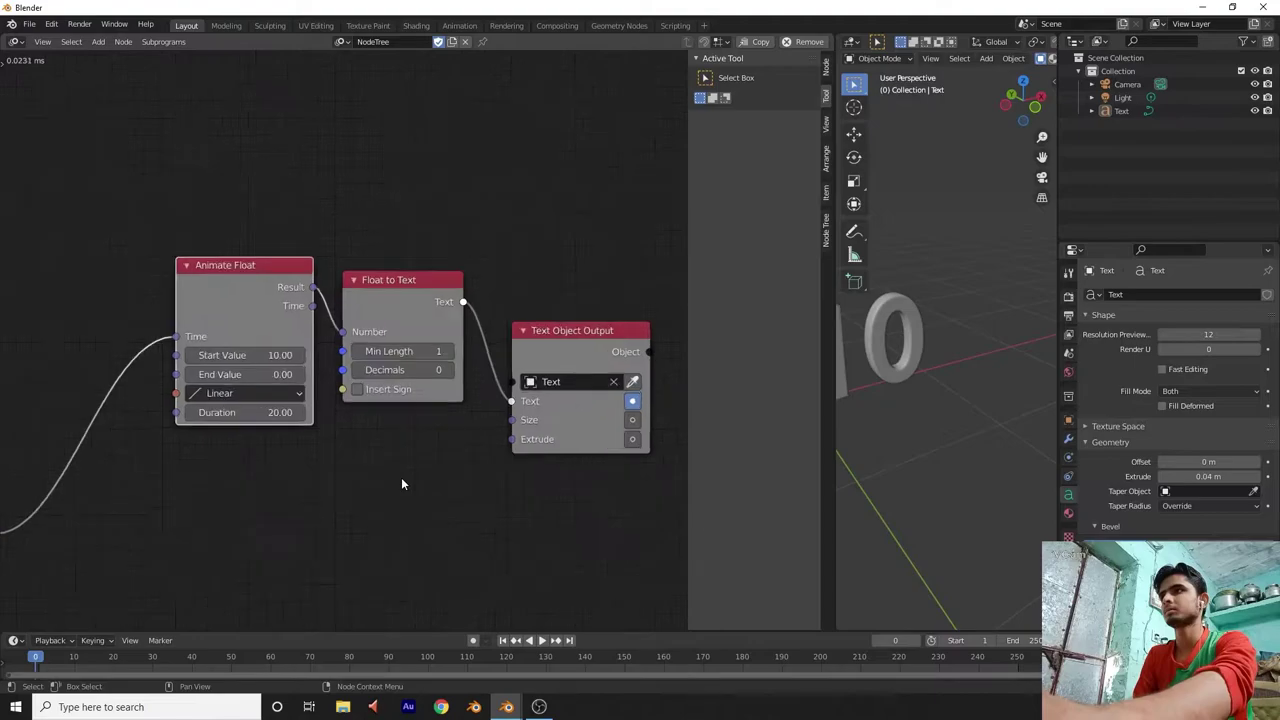
key("space")
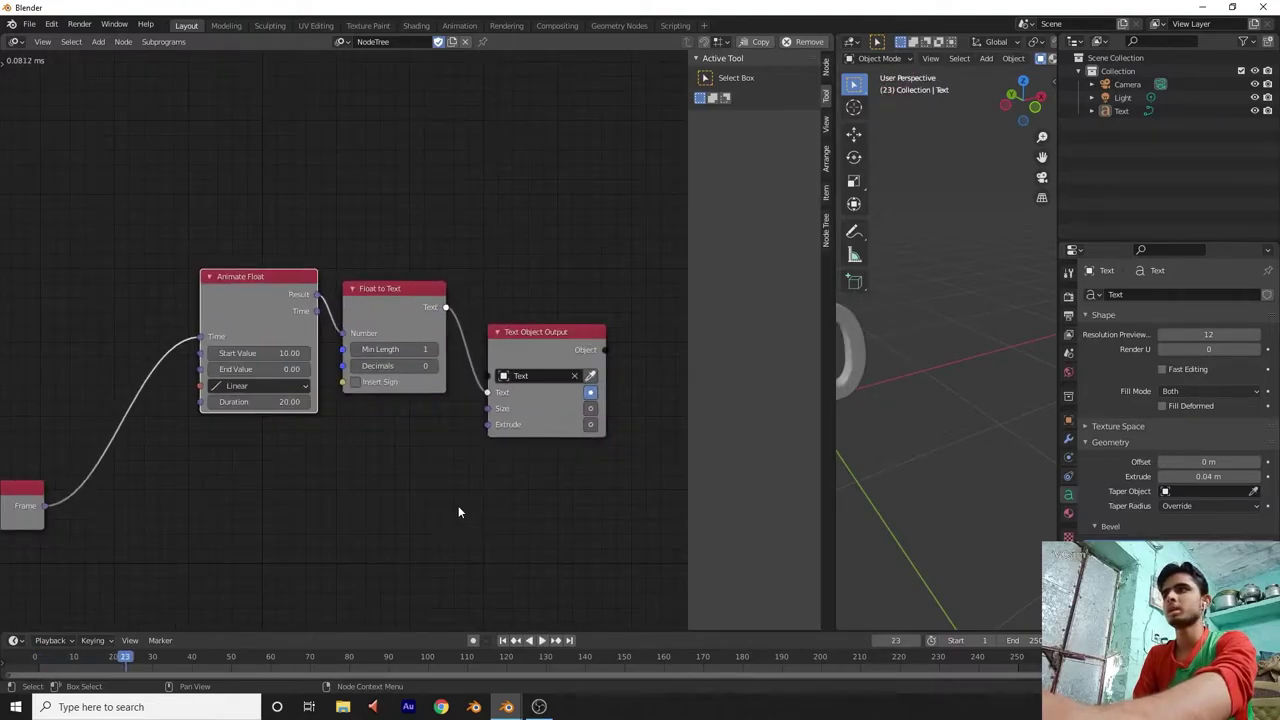
scroll(317, 571, "down", 1)
key("space")
key("Escape")
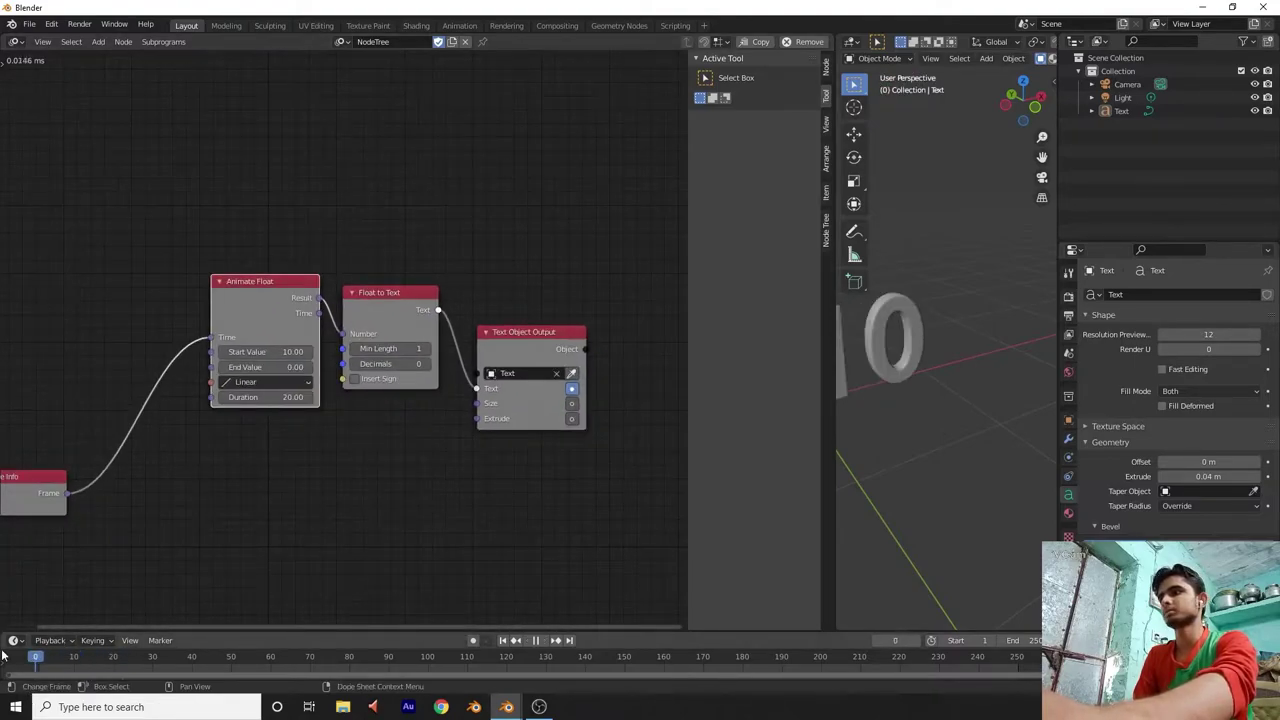
Set the Animate Float node's Duration to 25, test the playback, and return to frame 0.
scroll(184, 564, "up", 2)
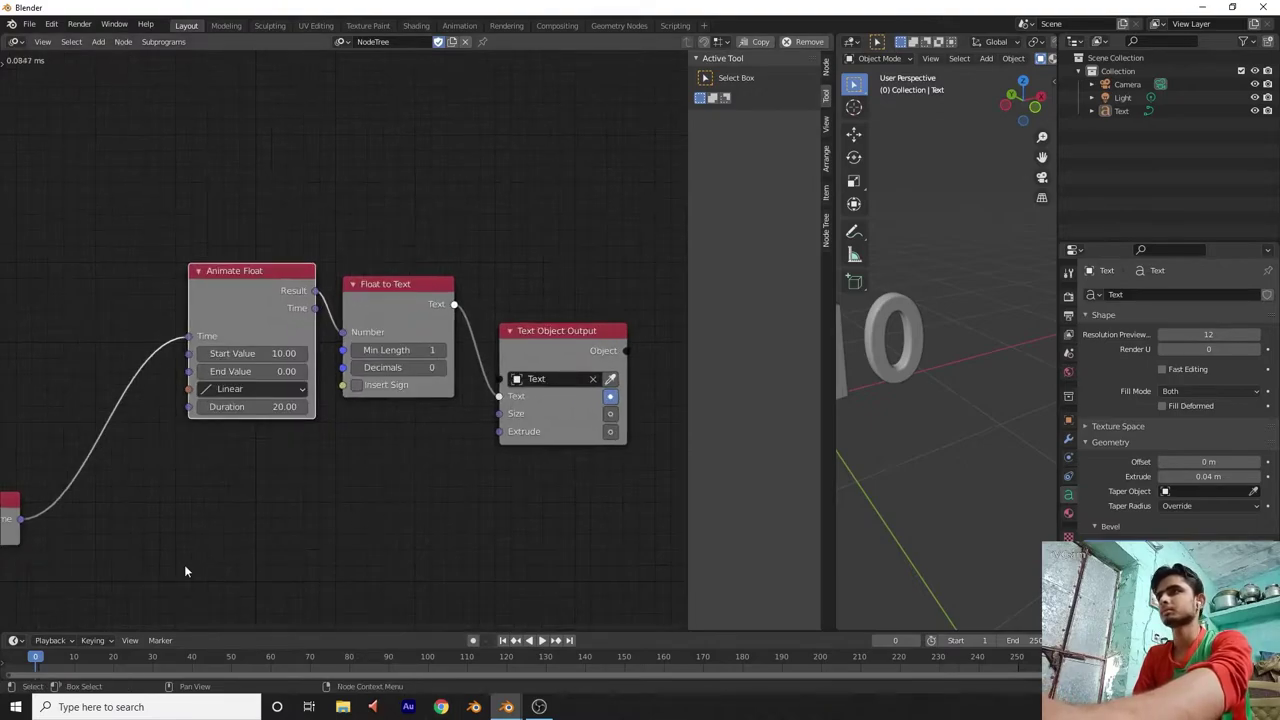
left_click(217, 431)
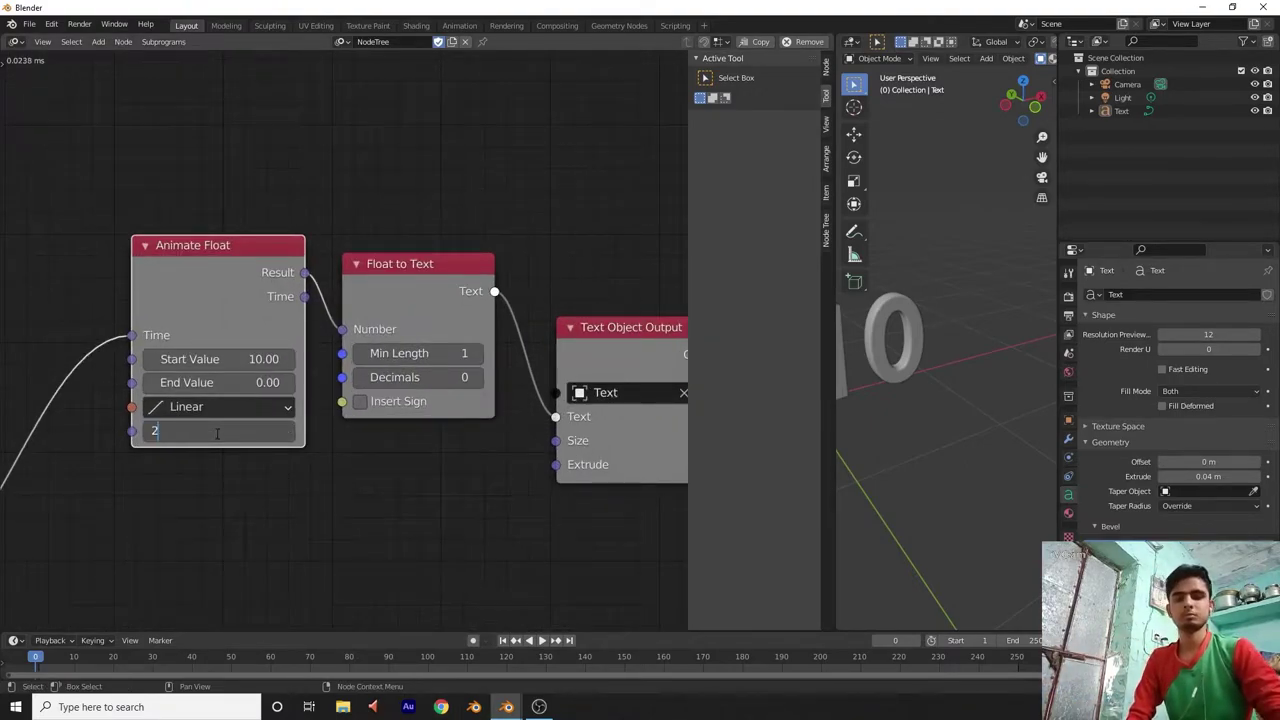
key("Return")
key("space")
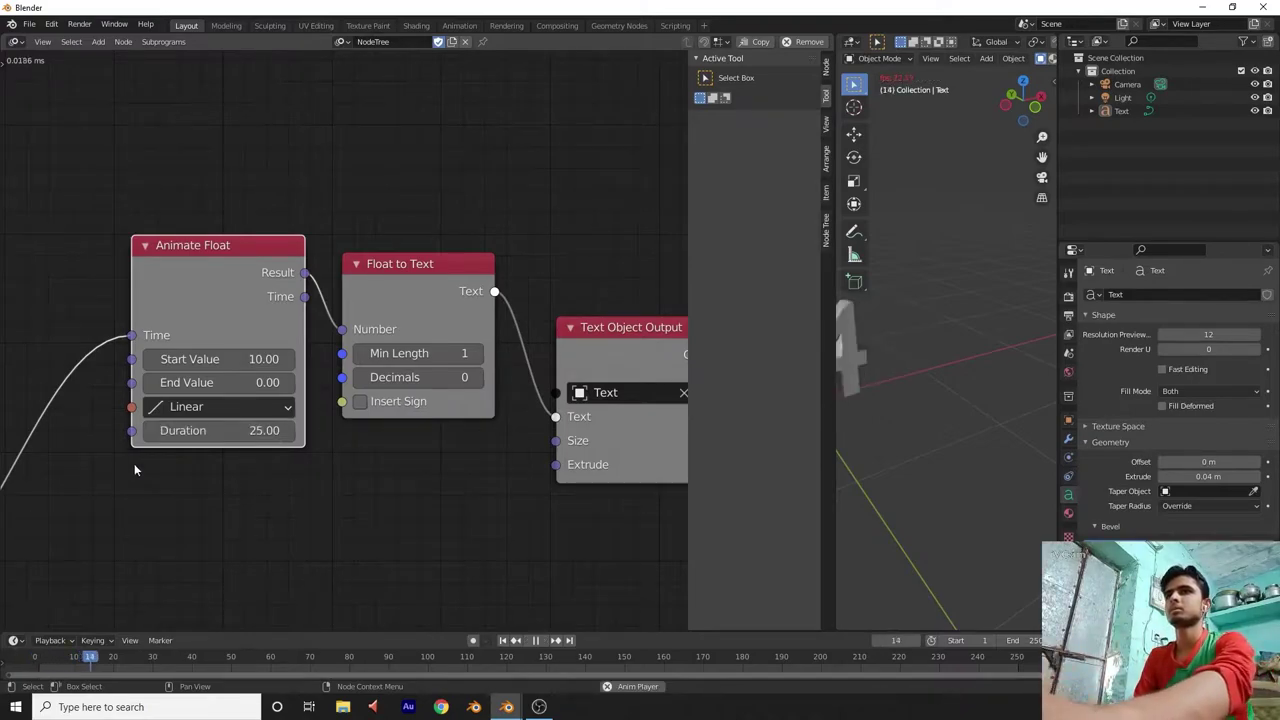
key("space")
key("shift+Left")
Set the Animate Float node's Duration to 100 and play the slower countdown.
left_click(202, 435)
key("BackSpace")
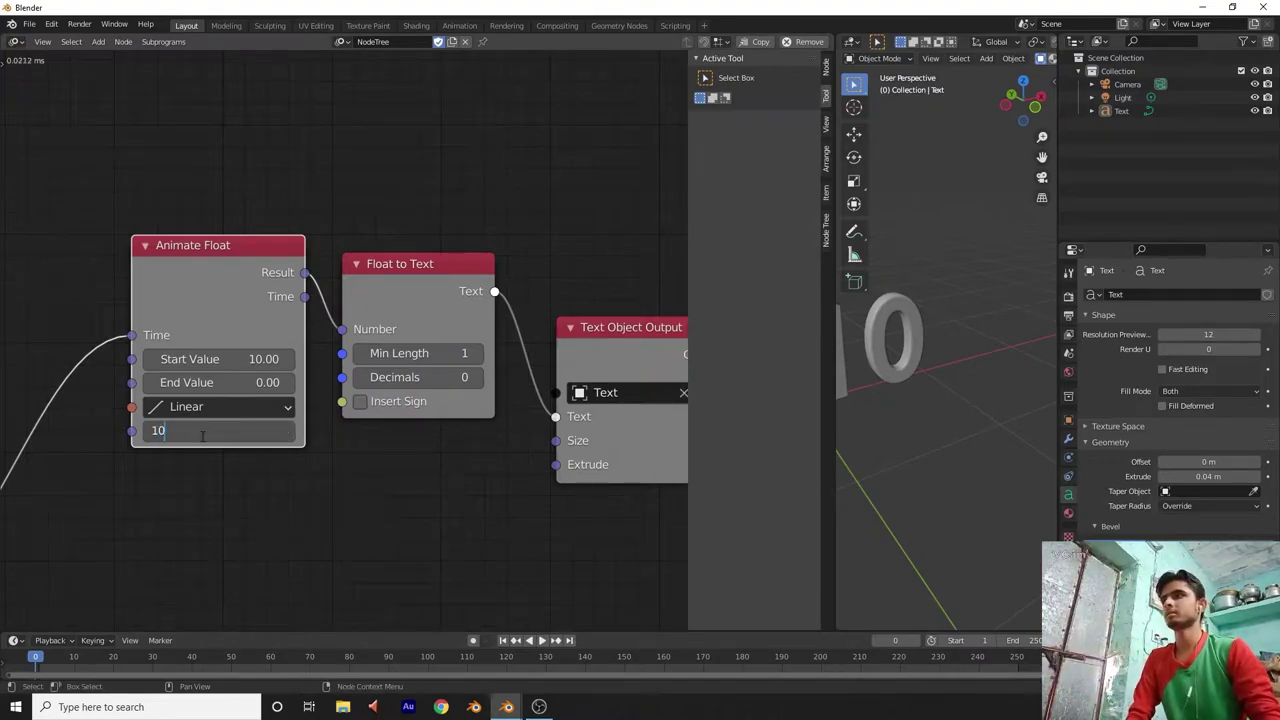
key("Return")
key("space")
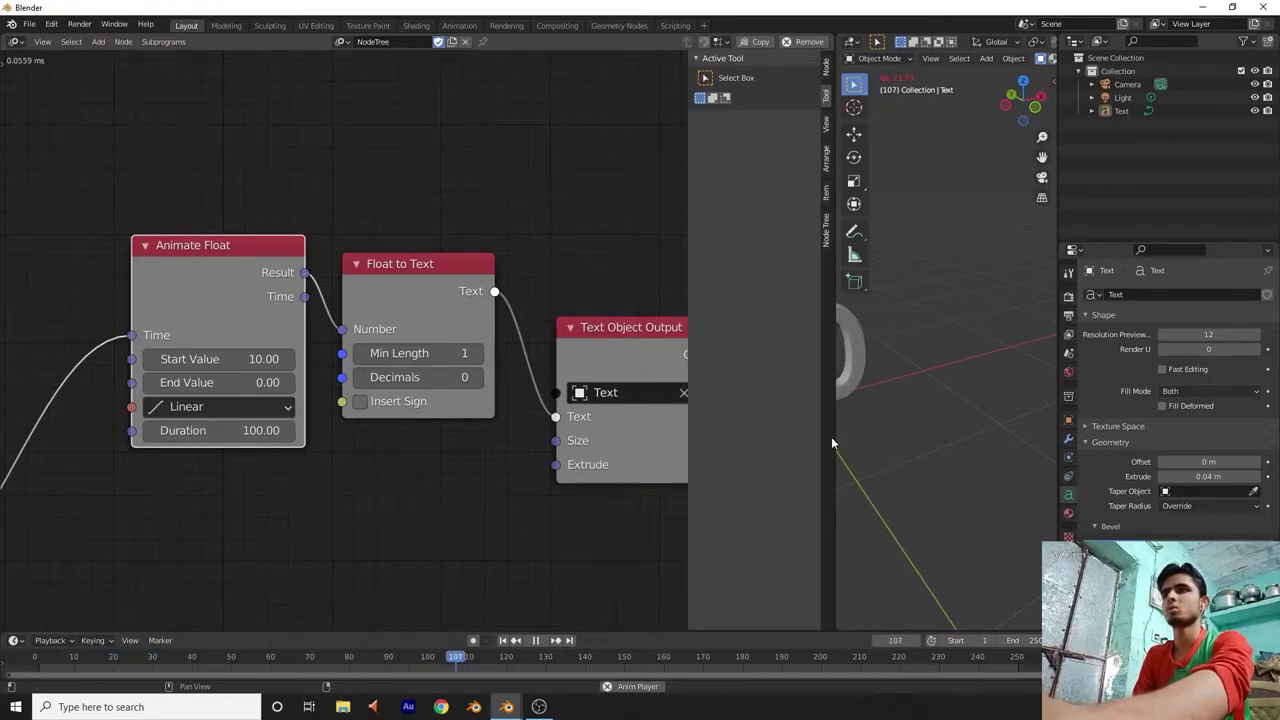
key("space")
Set the Animate Float node's Duration to 240.
left_click(252, 432)
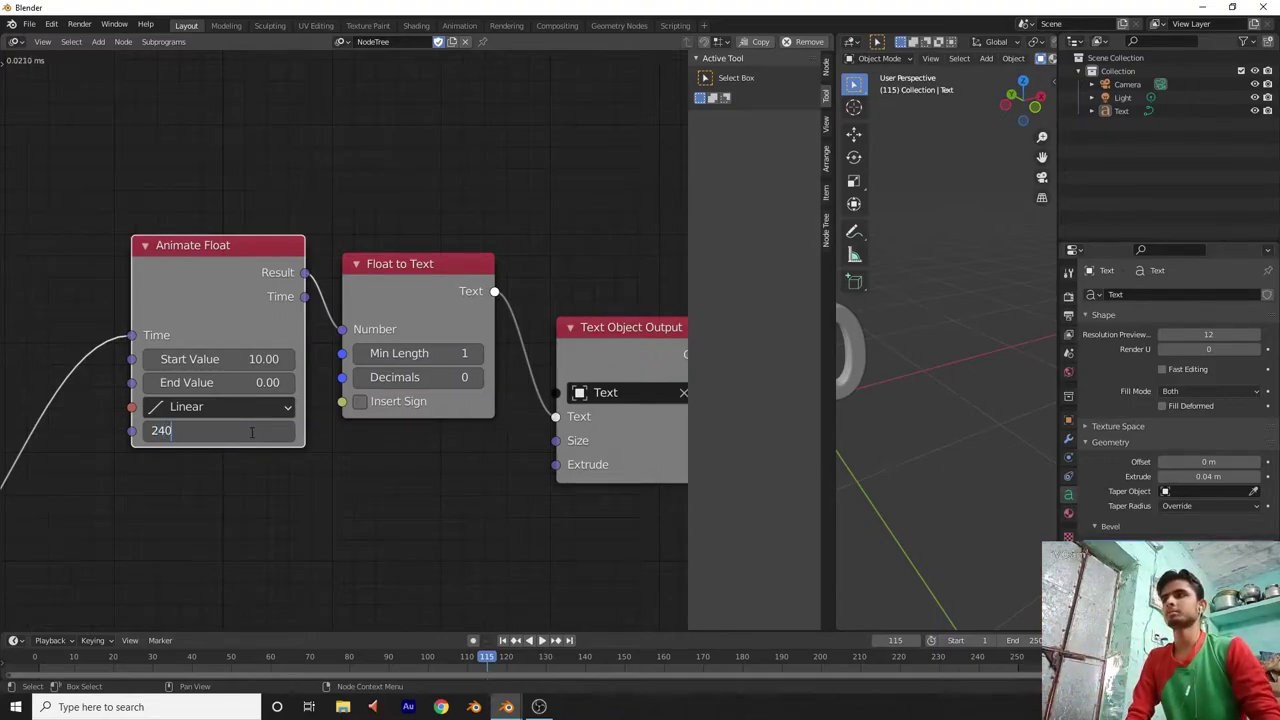
type("240")
key("Return")
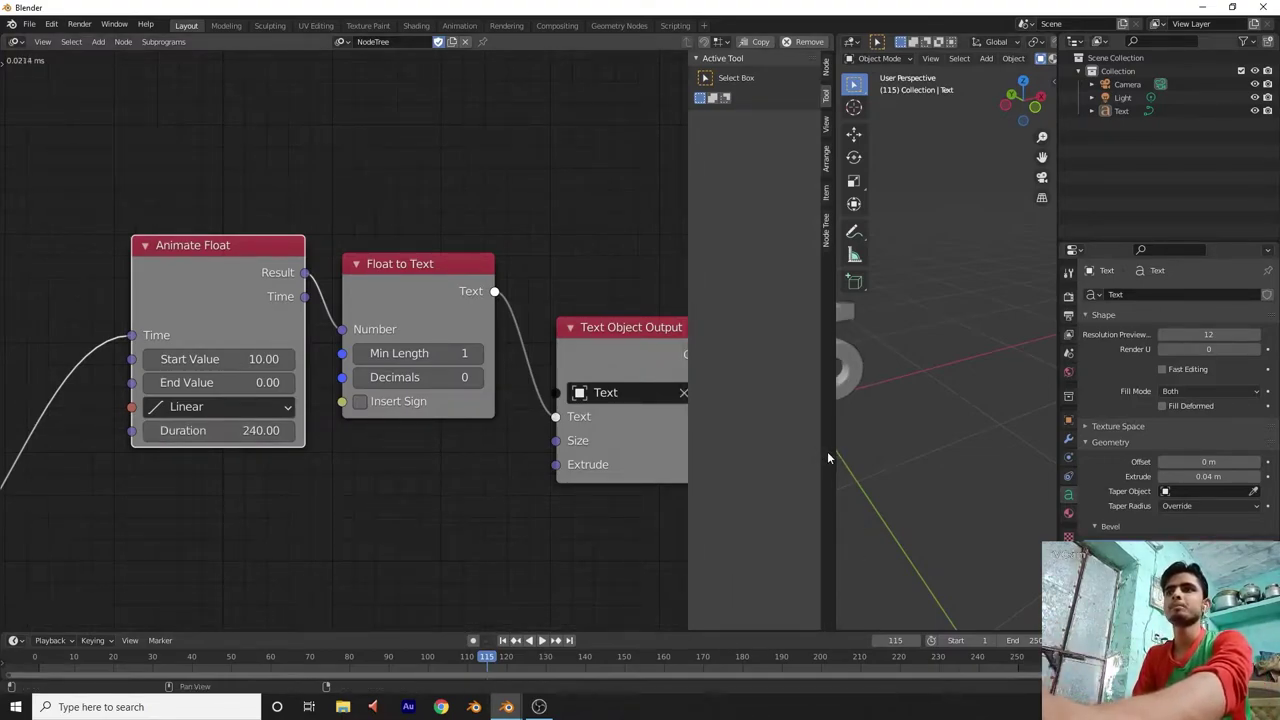
Enlarge the 3D viewport, set the timeline's end frame to 240, and play the countdown from frame 0.
left_click_drag(832, 451, 378, 452)
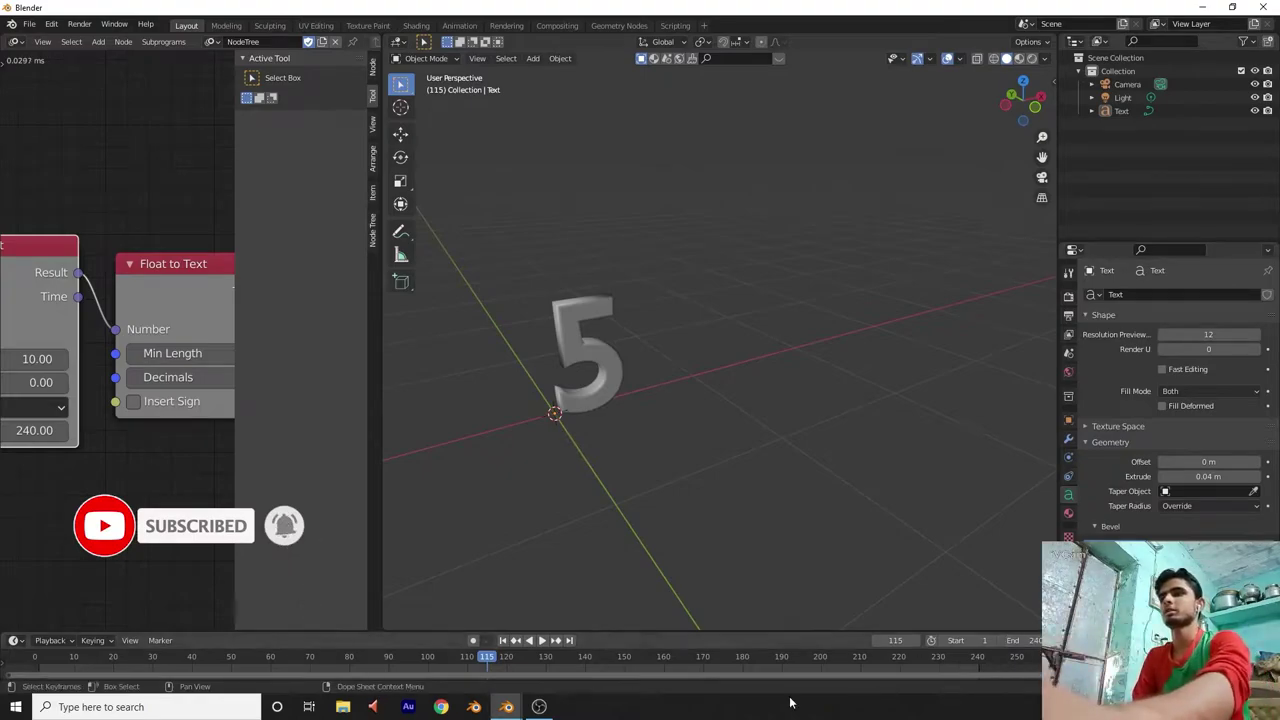
key("shift+Left")
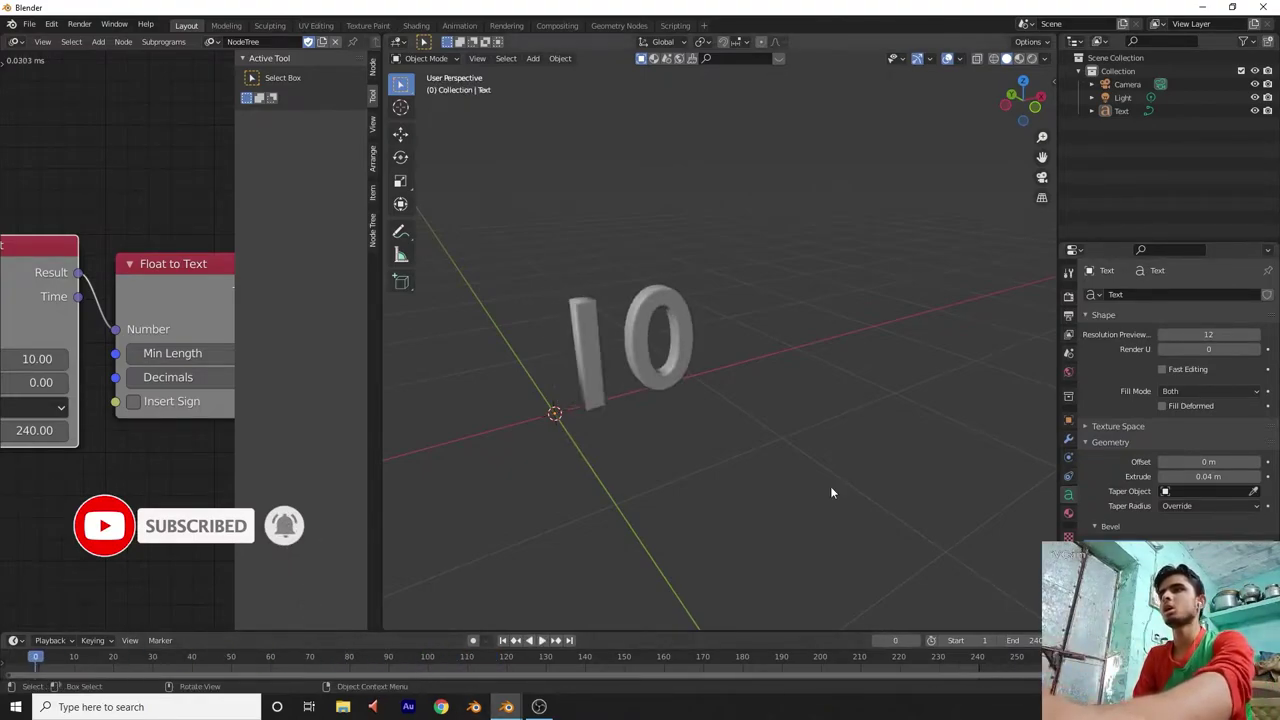
key("space")
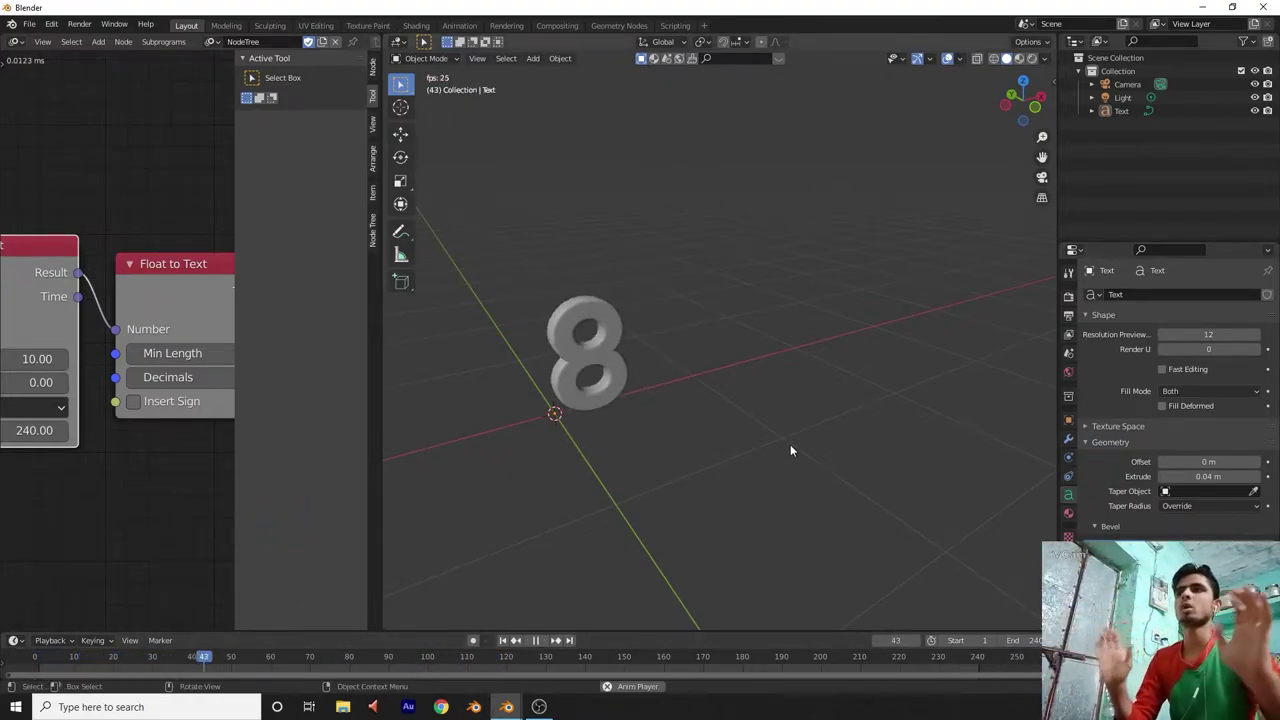
scroll(792, 442, "down", 4)
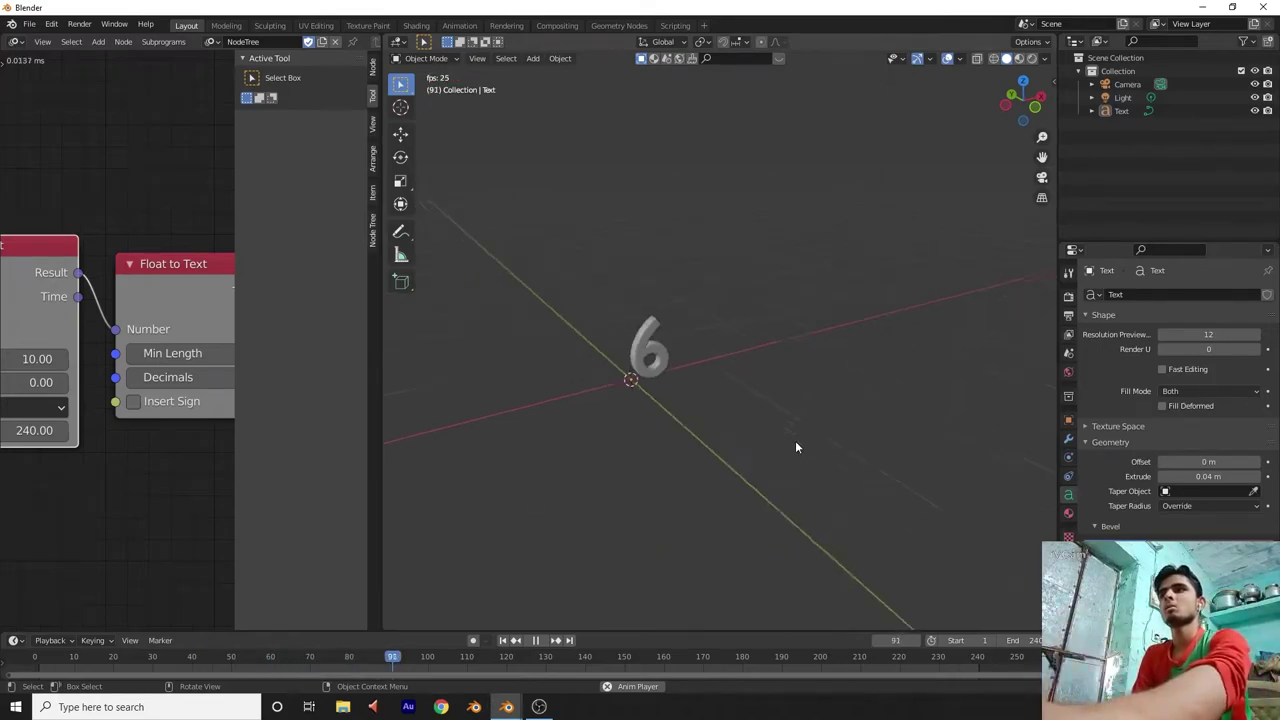
key("space")
Bring the Animate Float node fully into the node editor's visible area and set its Duration to 120.
left_click_drag(374, 346, 494, 349)
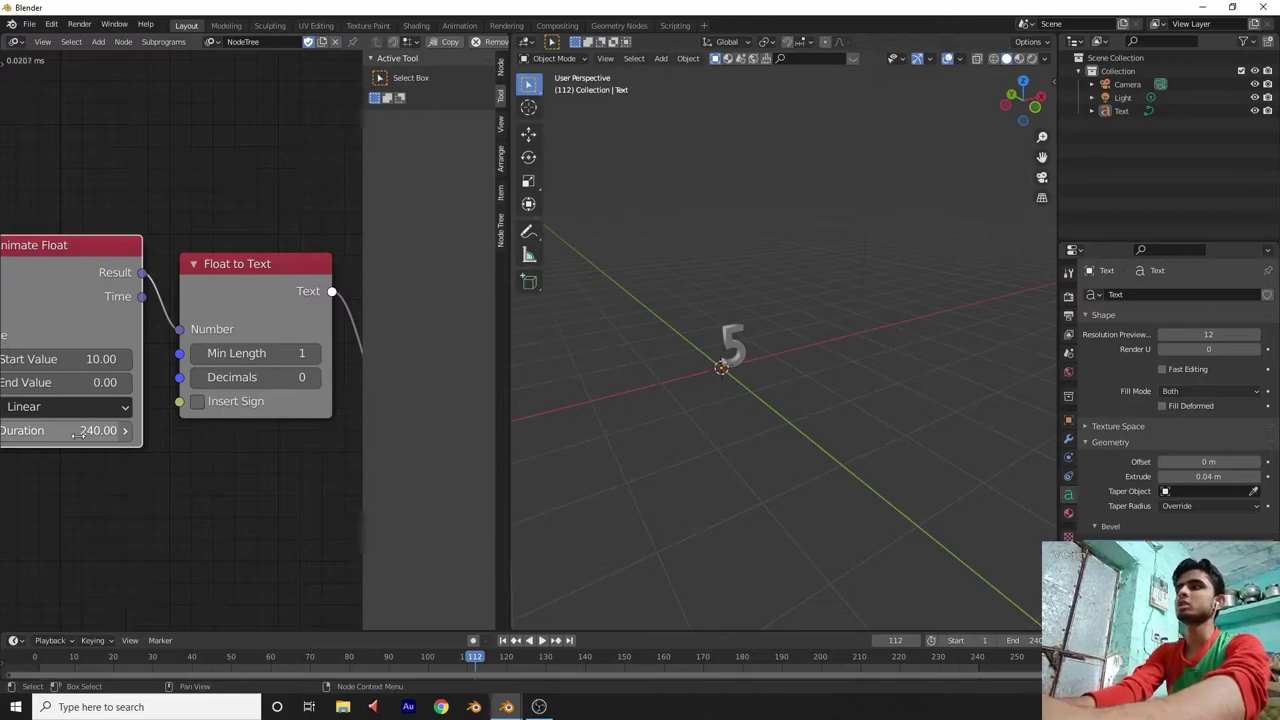
left_click_drag(50, 444, 132, 386)
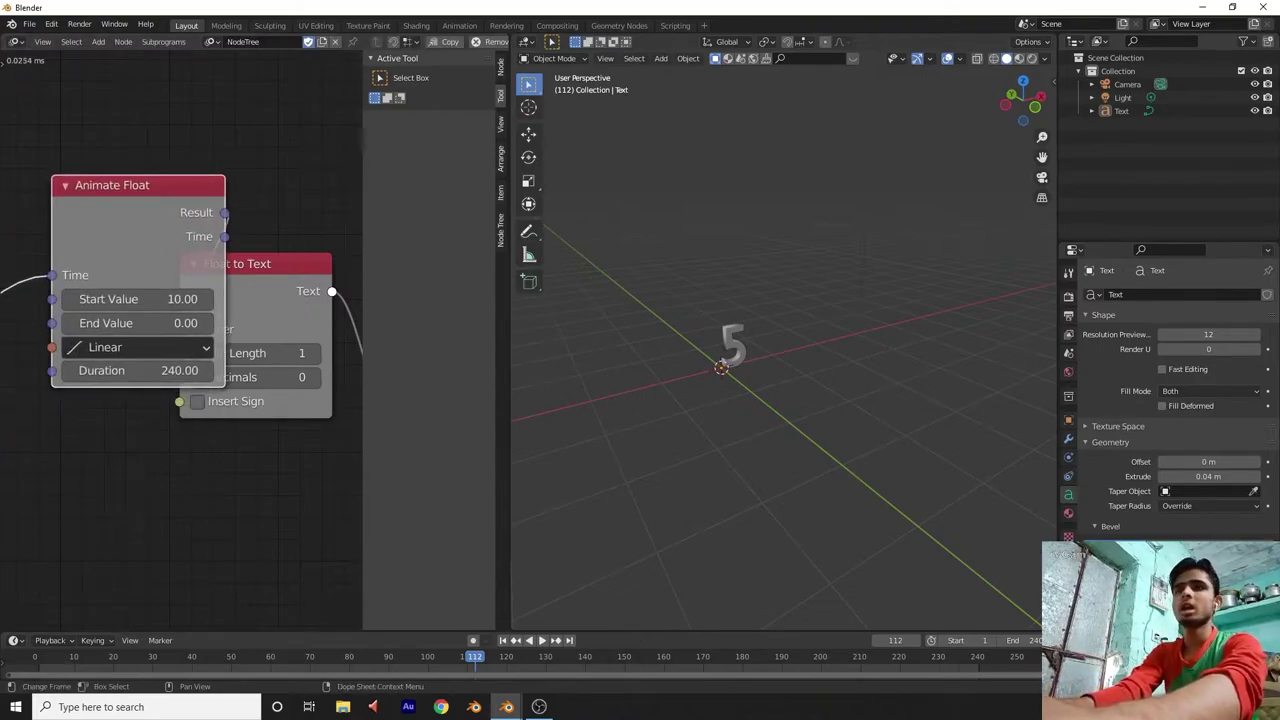
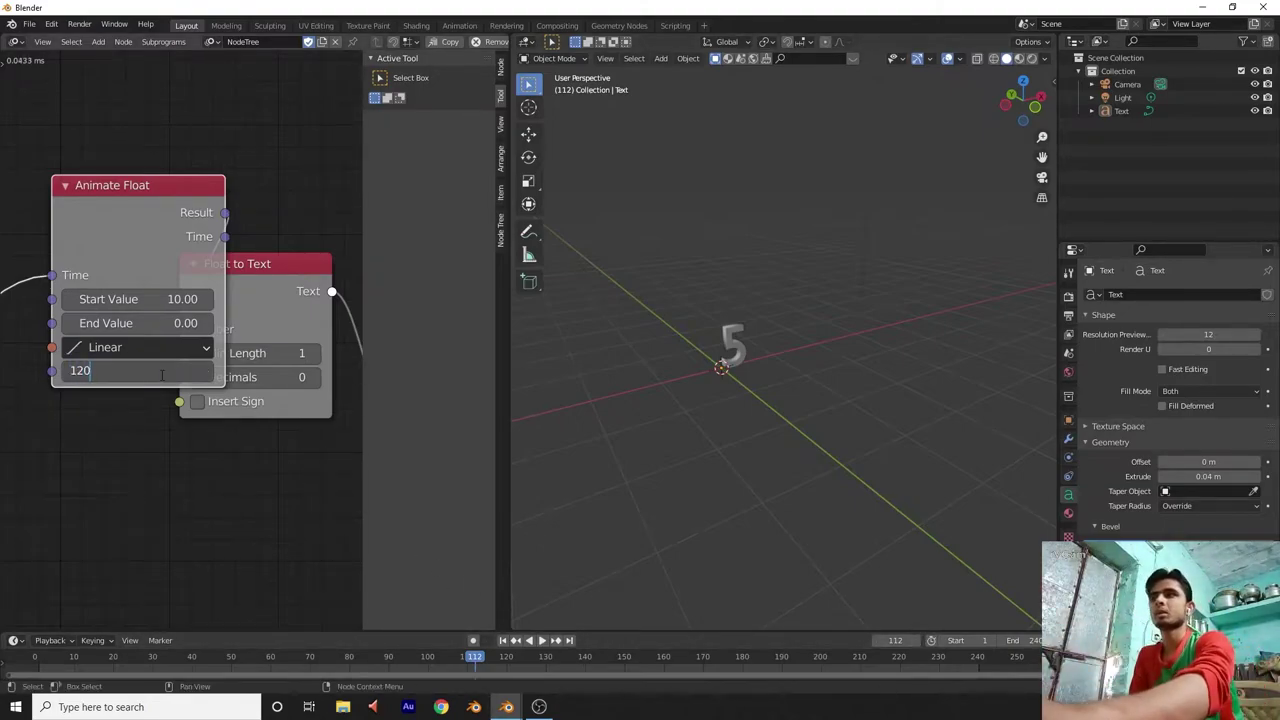
key("Return")
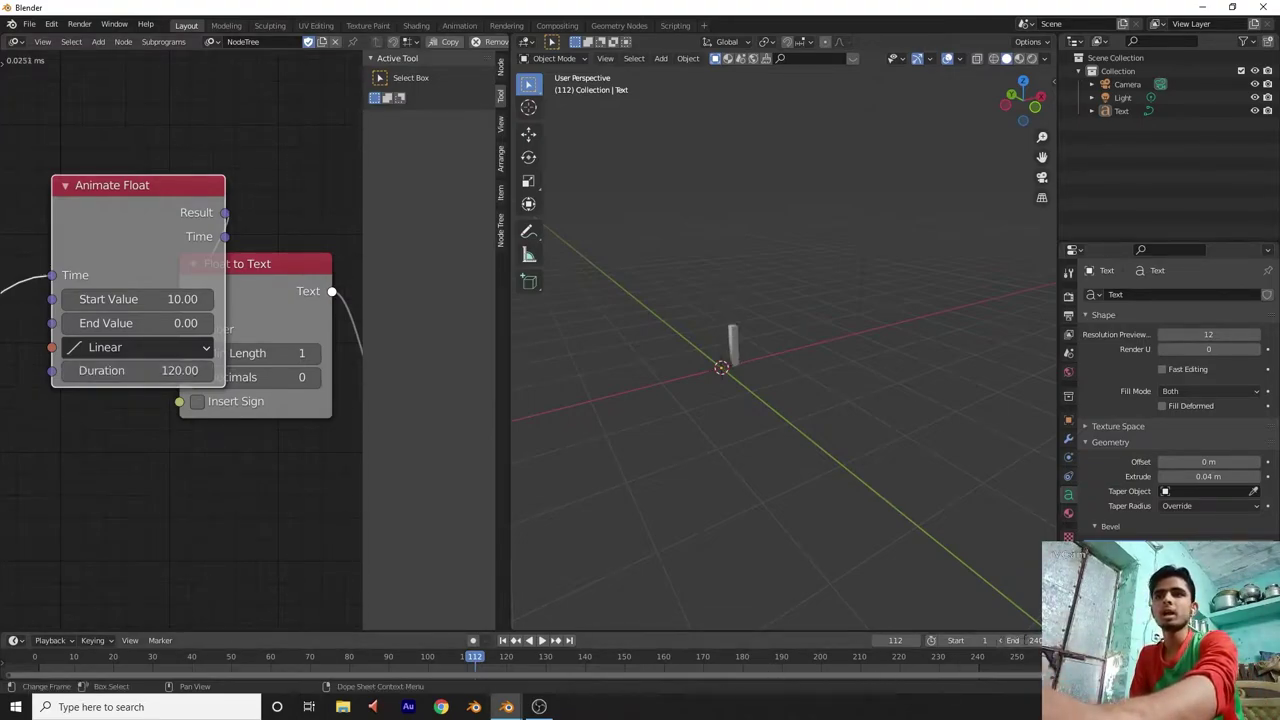
Set the timeline's end frame to 120 and replay the countdown to check its speed.
left_click(1024, 640)
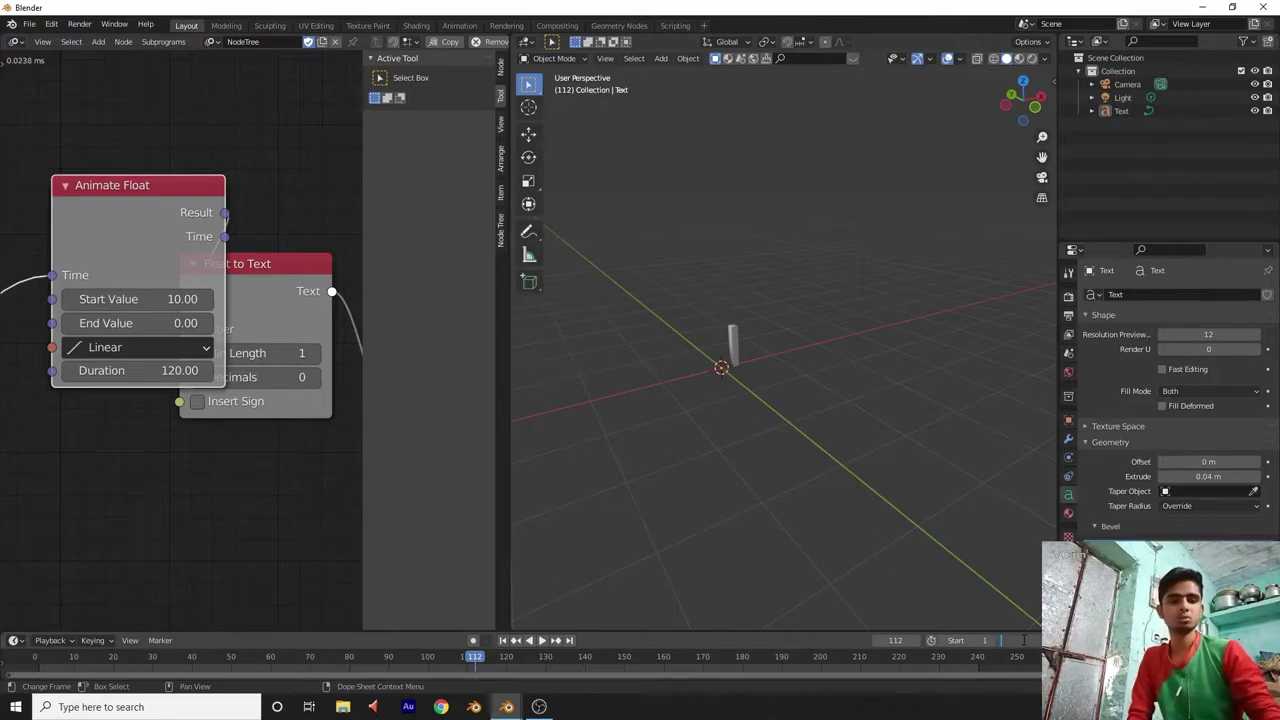
type("120")
key("Return")
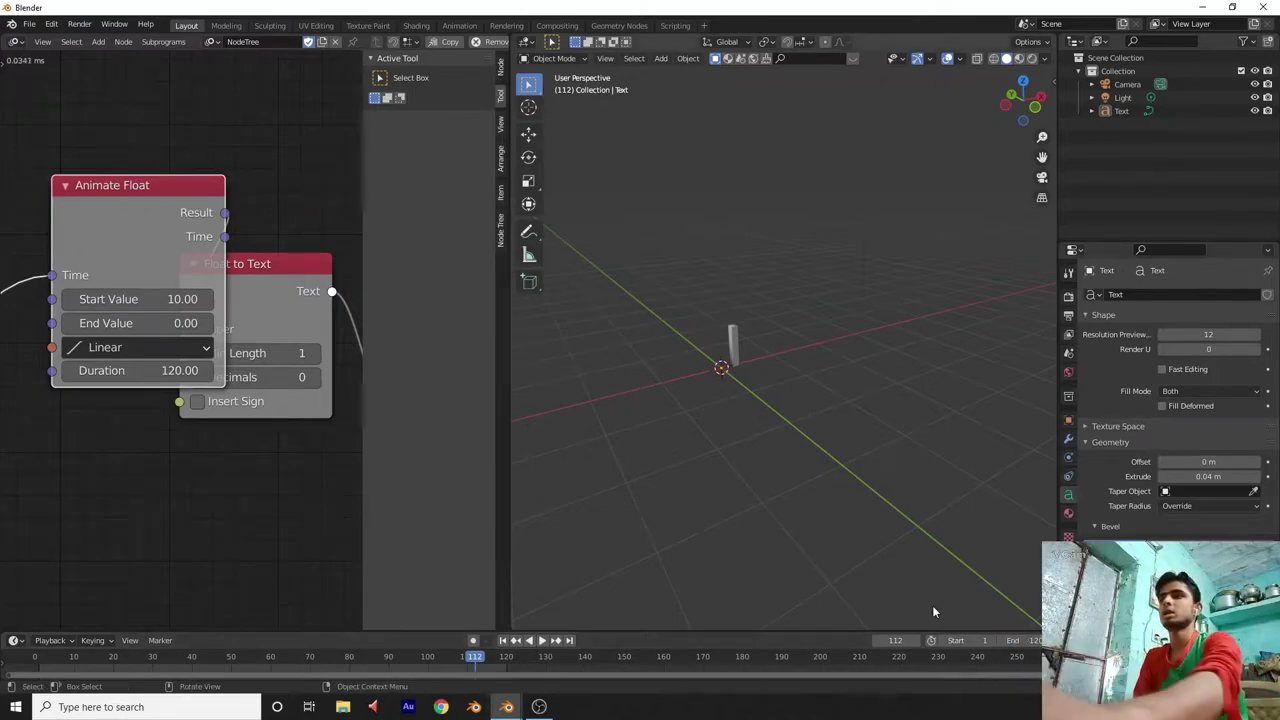
left_click_drag(490, 658, 381, 660)
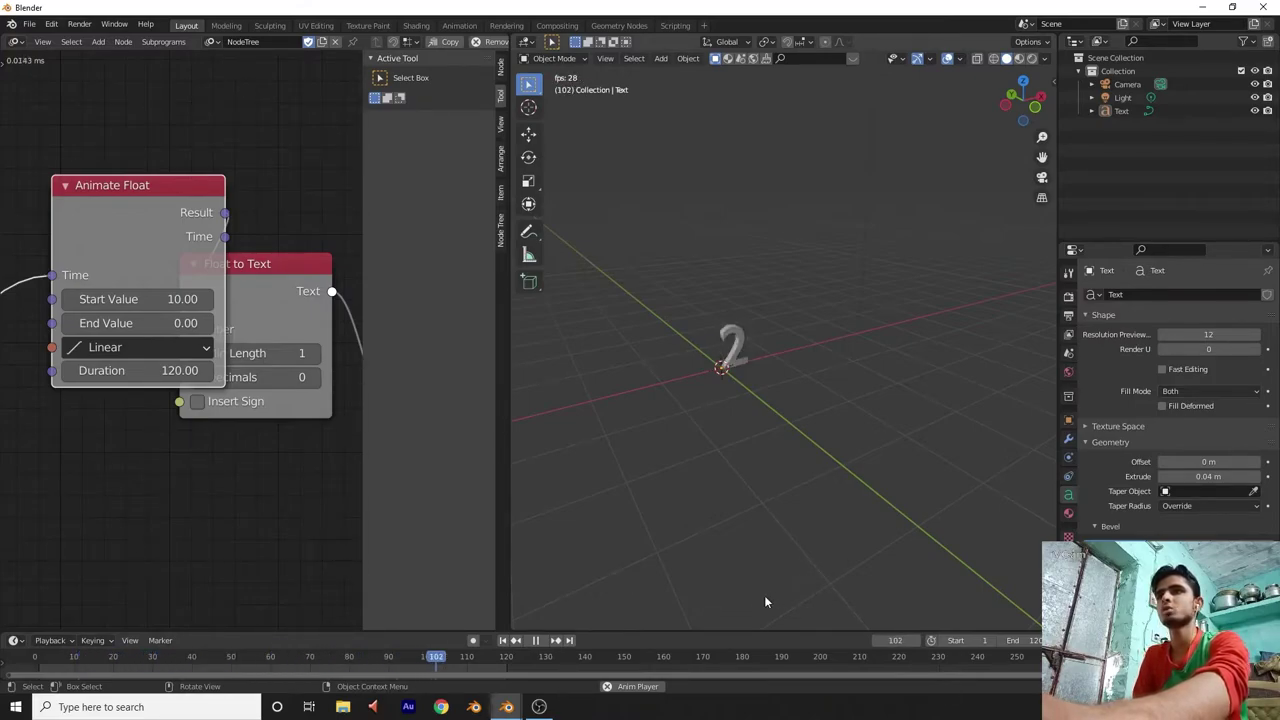
key("space")
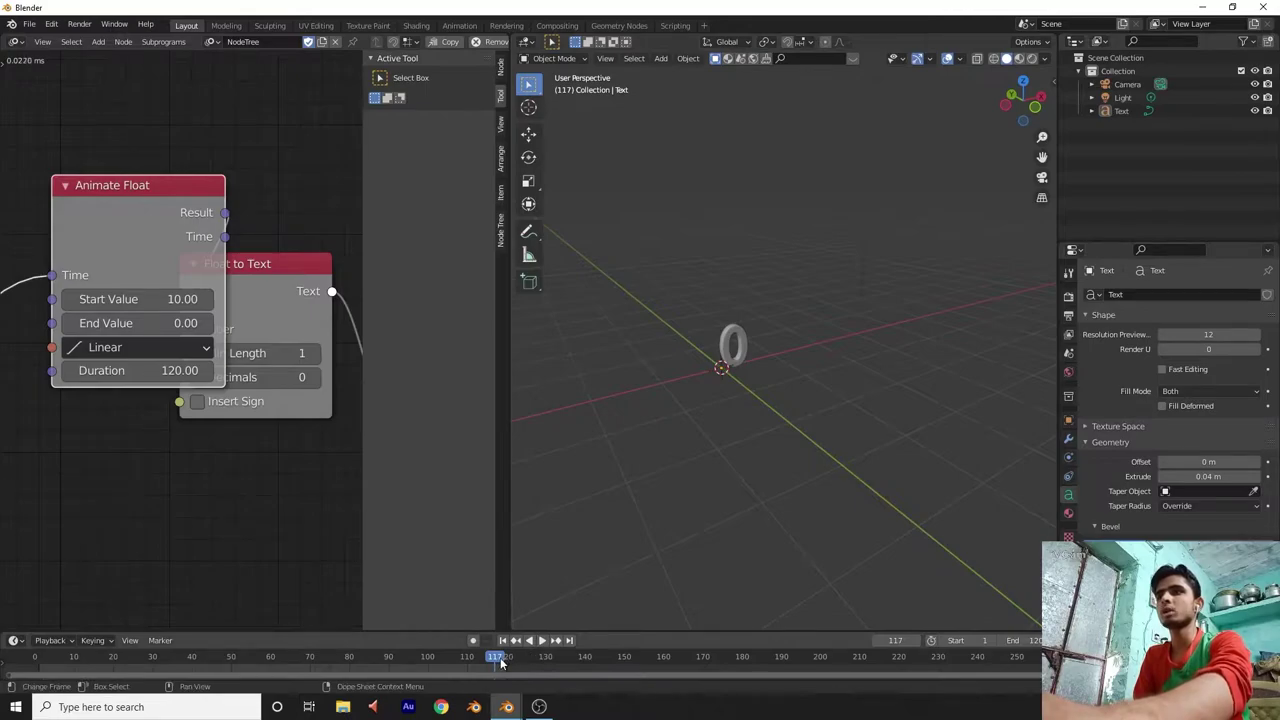
Replay the countdown from frame 0 with the text viewed up close, and return to the start frame.
left_click_drag(1022, 100, 768, 254)
scroll(777, 315, "up", 3)
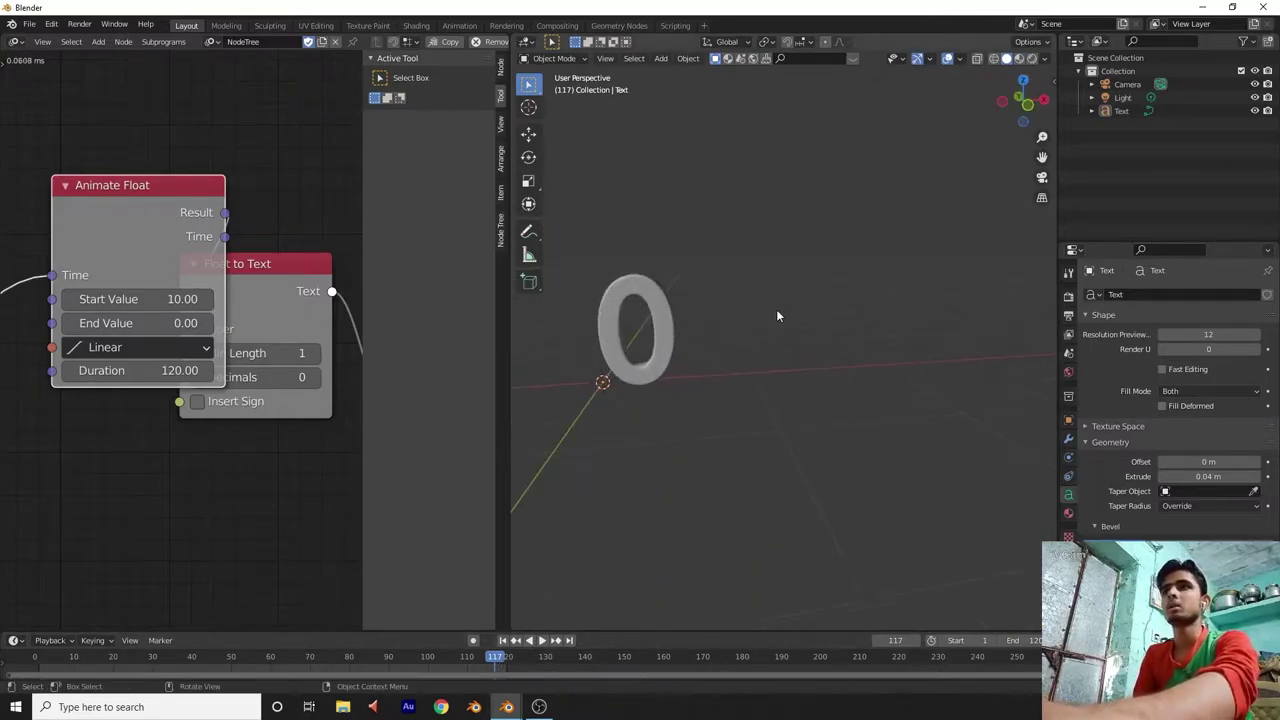
middle_click_drag(776, 316, 720, 340)
left_click(107, 655)
key("space")
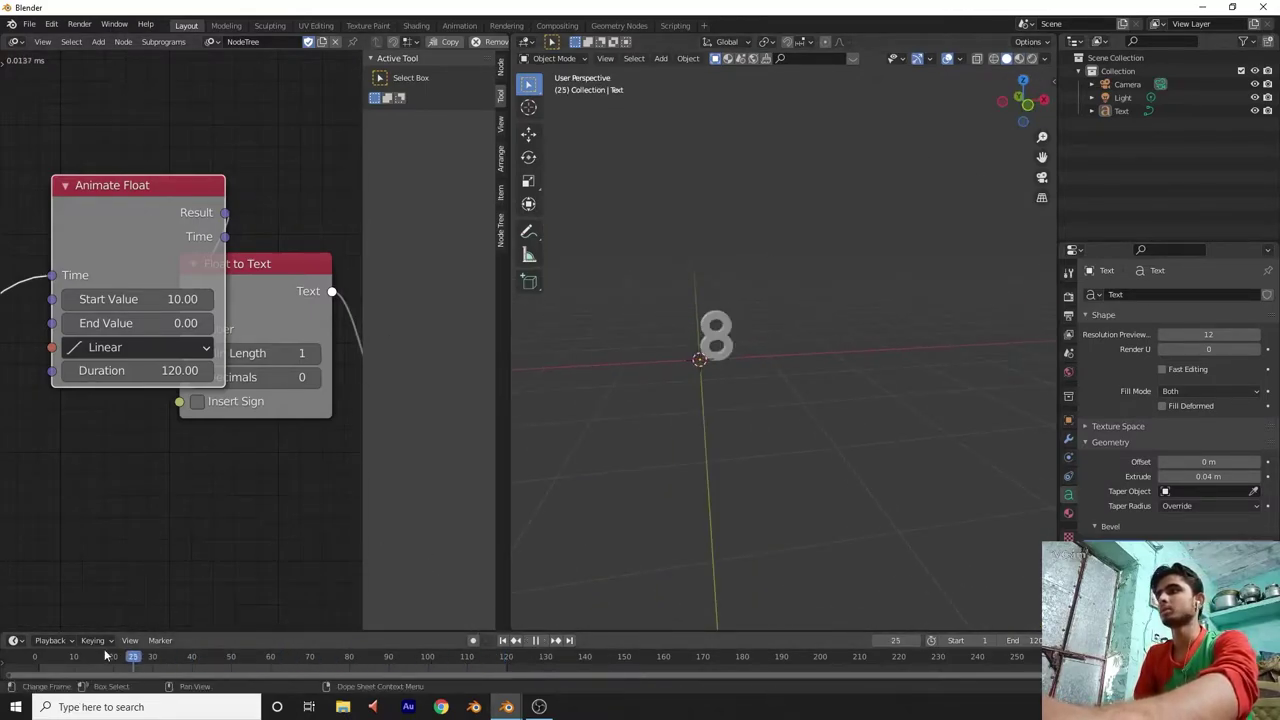
key("Escape")
left_click_drag(1022, 100, 1004, 118)
middle_click_drag(685, 420, 829, 317)
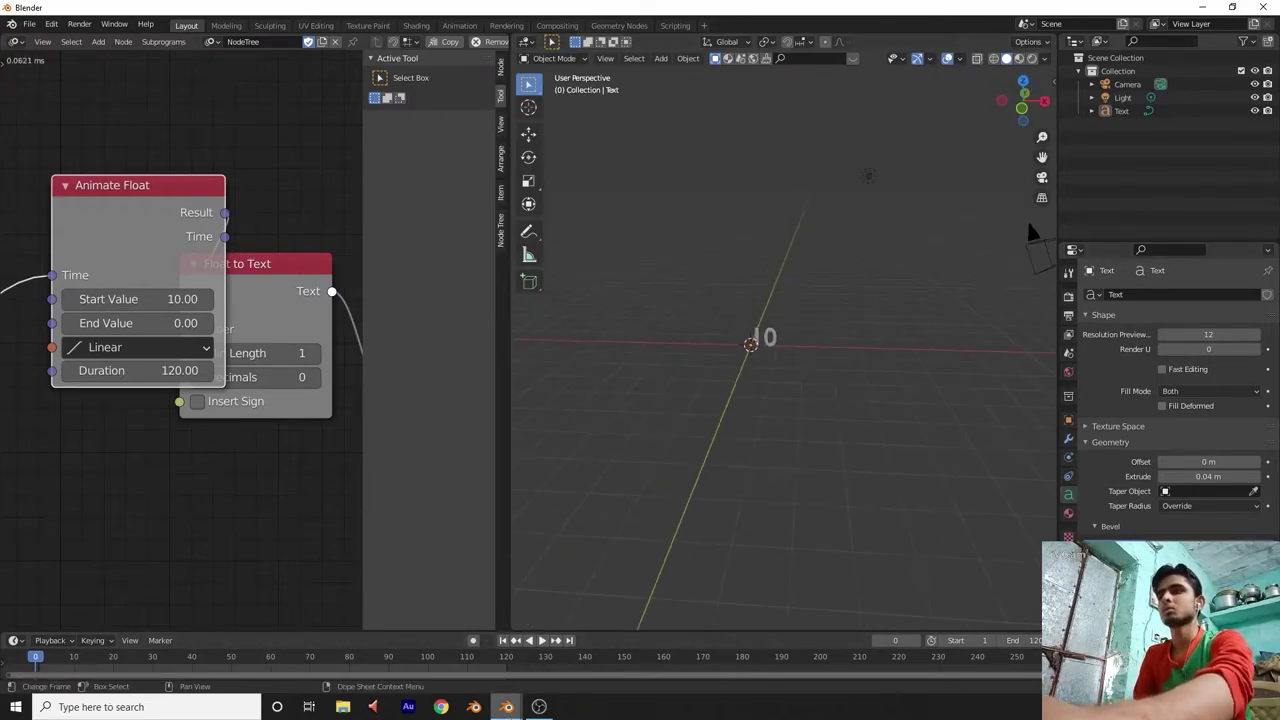
Set the Animate Float node's Duration to 240 and the timeline's end frame to 240.
mouse_move(506, 709)
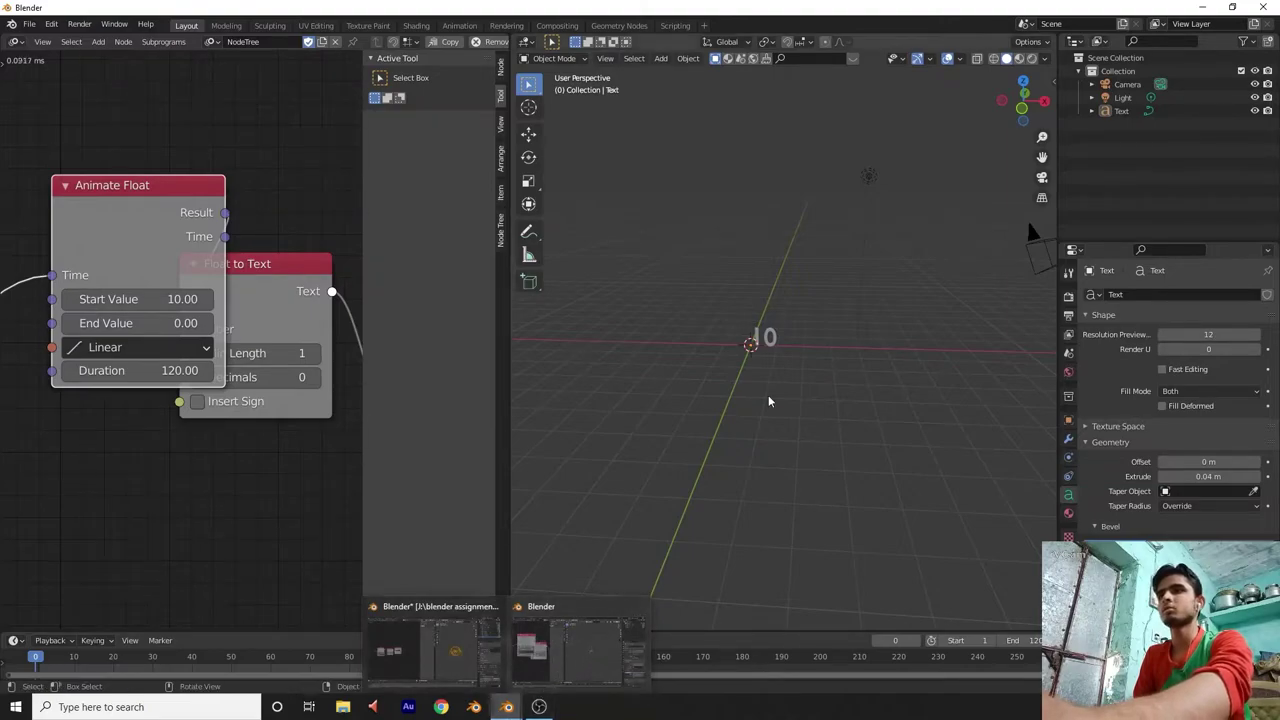
left_click(174, 368)
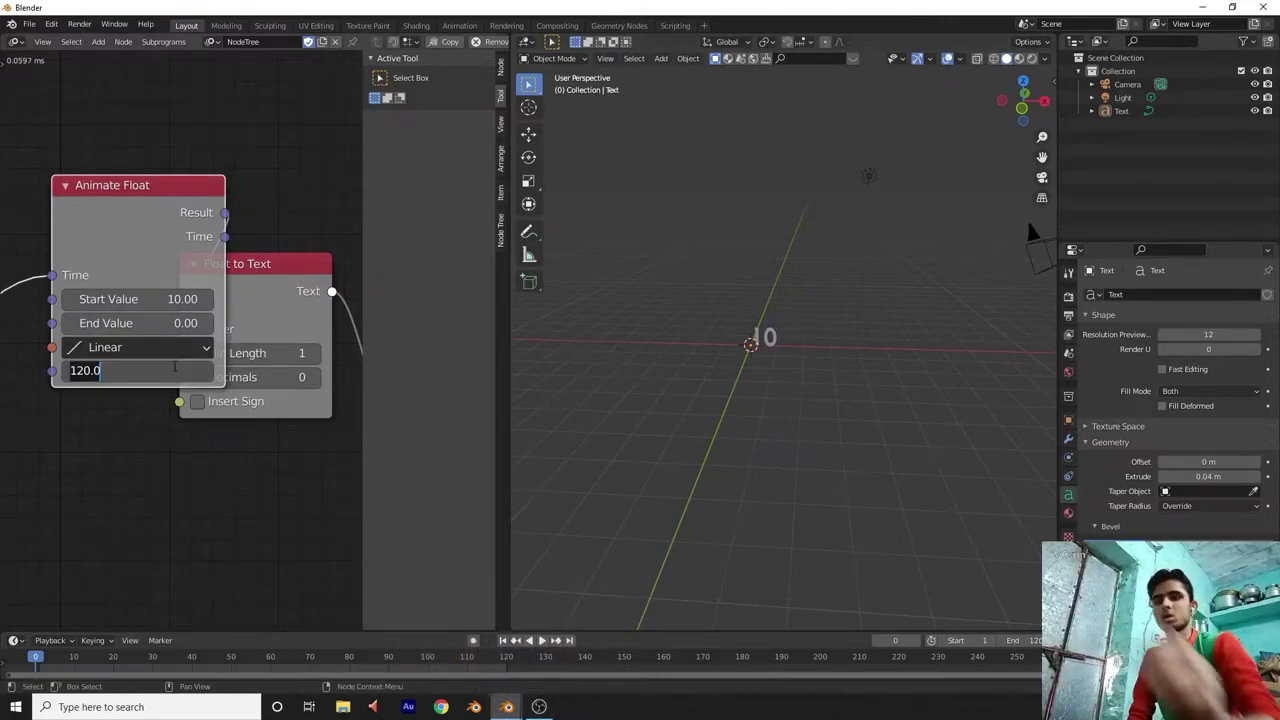
key("Return")
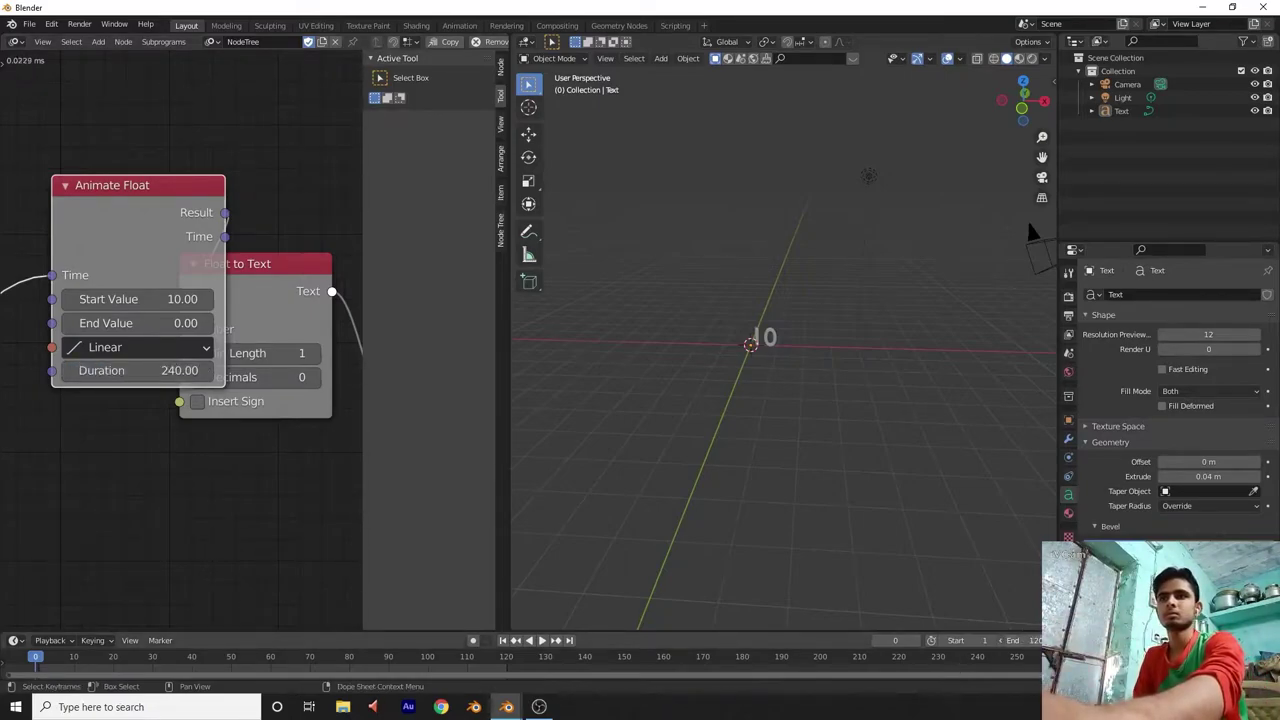
left_click(1027, 640)
type("240")
key("Return")
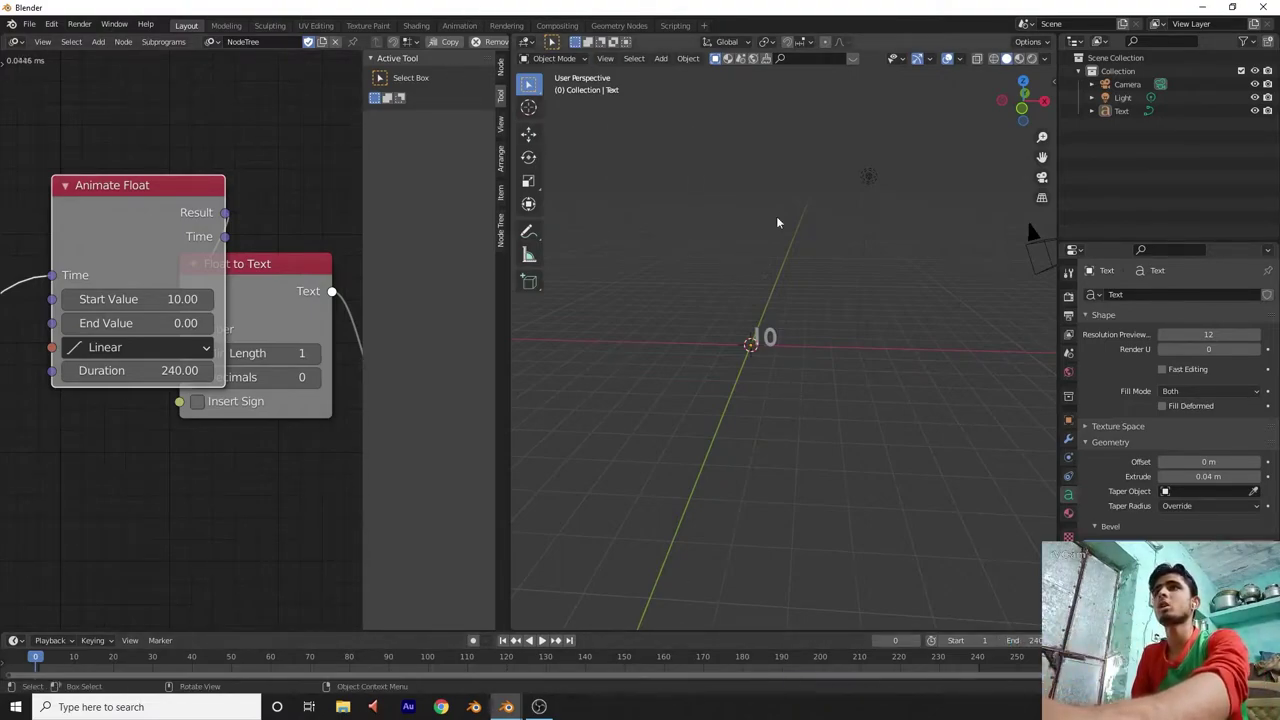
Join the node editor area into the 3D viewport so that the viewport fills the space.
left_click_drag(1022, 100, 956, 192)
middle_click_drag(899, 276, 876, 236)
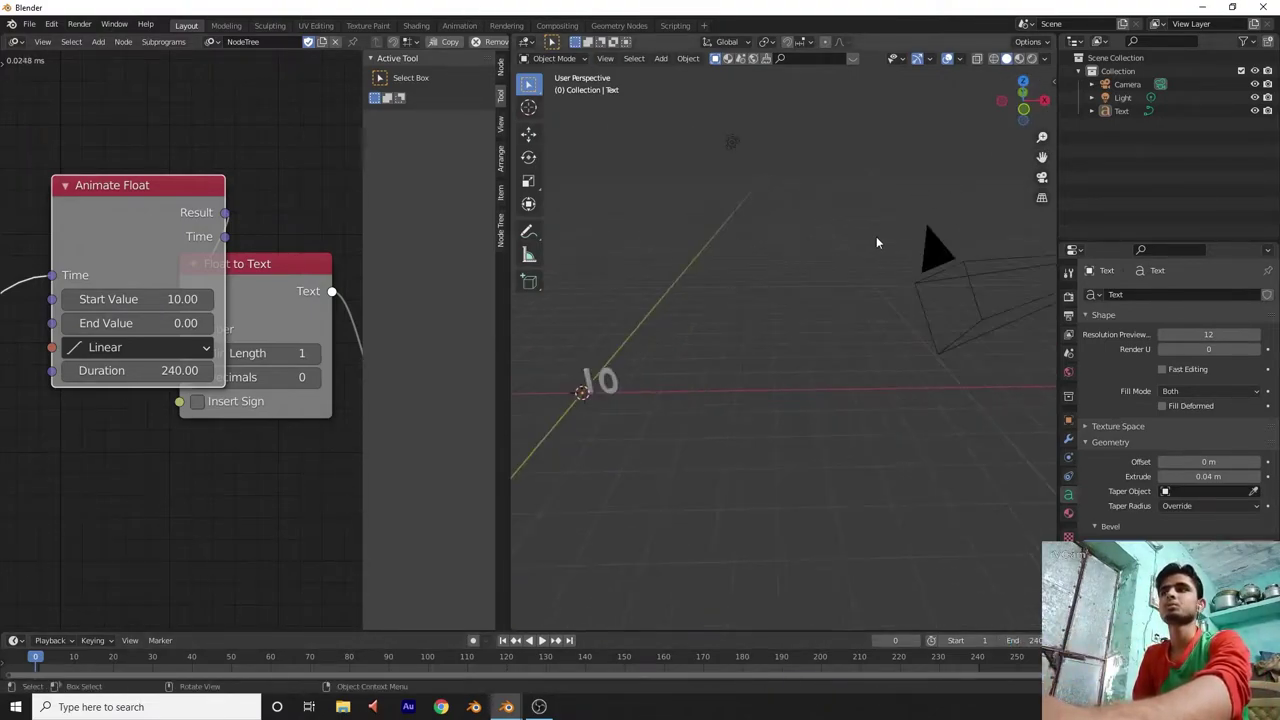
left_click_drag(1012, 103, 512, 325)
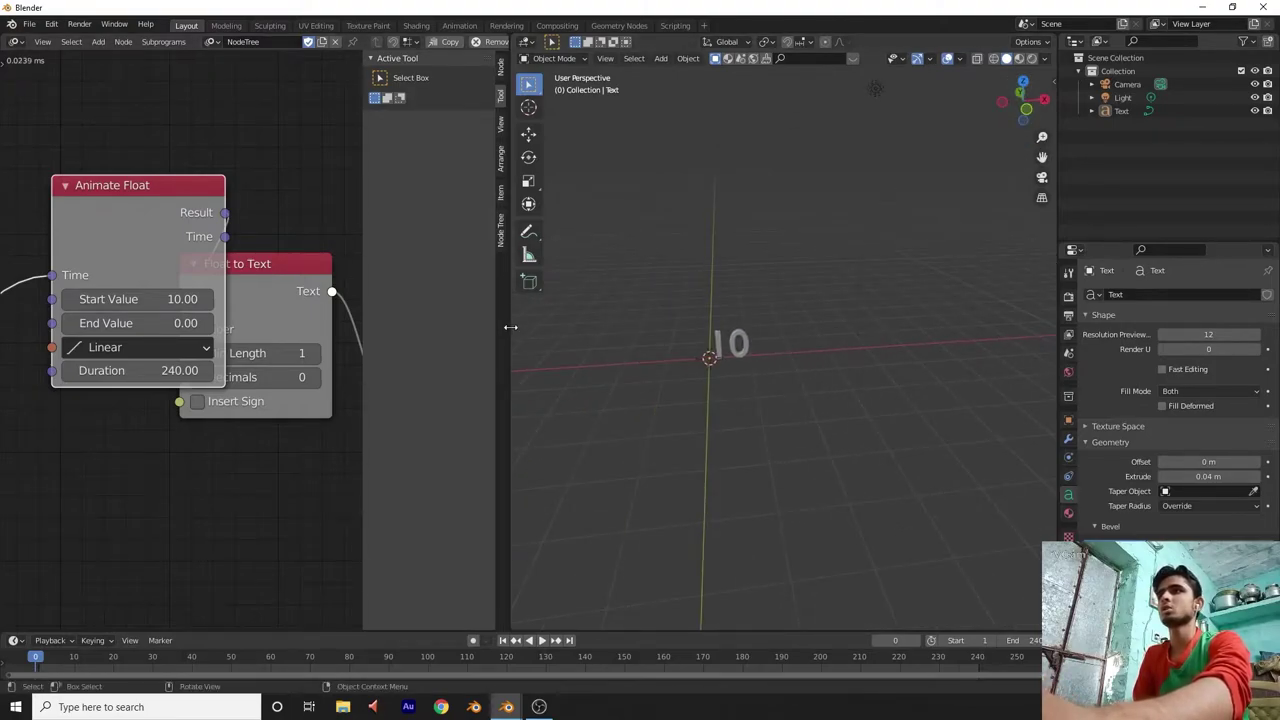
right_click(510, 330)
left_click(470, 360)
left_click(457, 380)
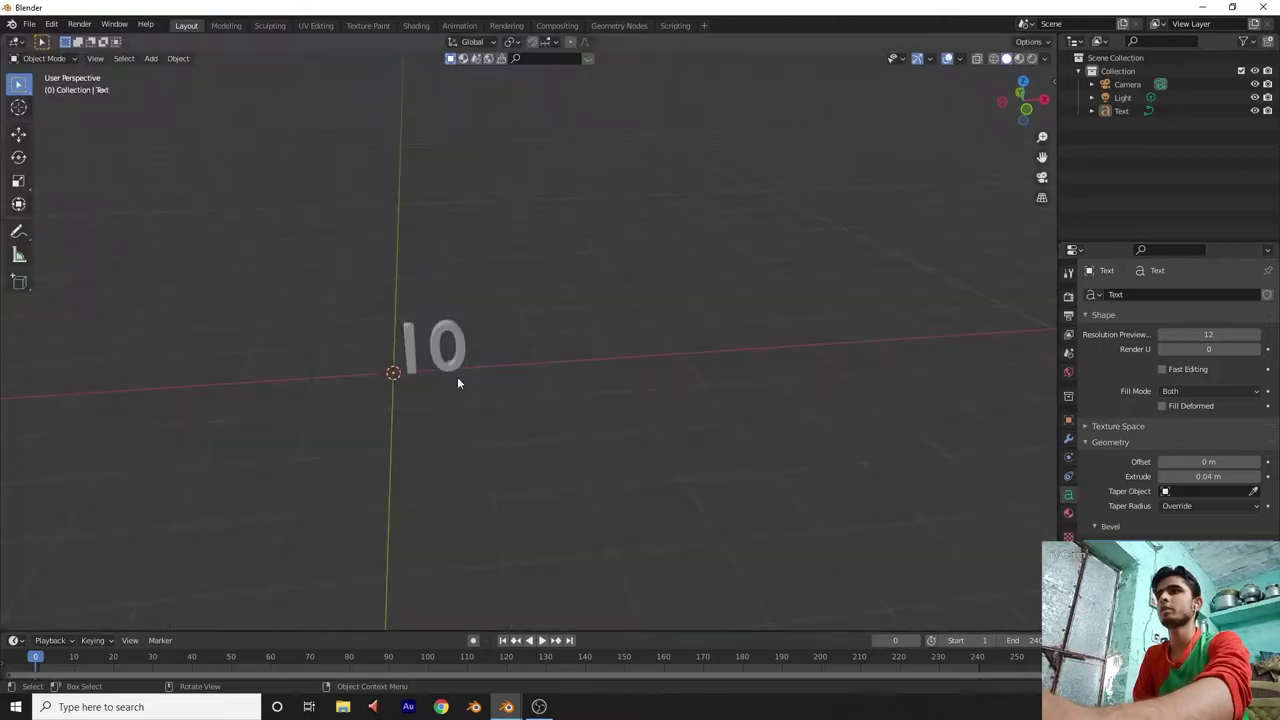
Examine the ring around the digits in the finished timer.blend window and return to the new countdown scene.
middle_click_drag(652, 374, 908, 230)
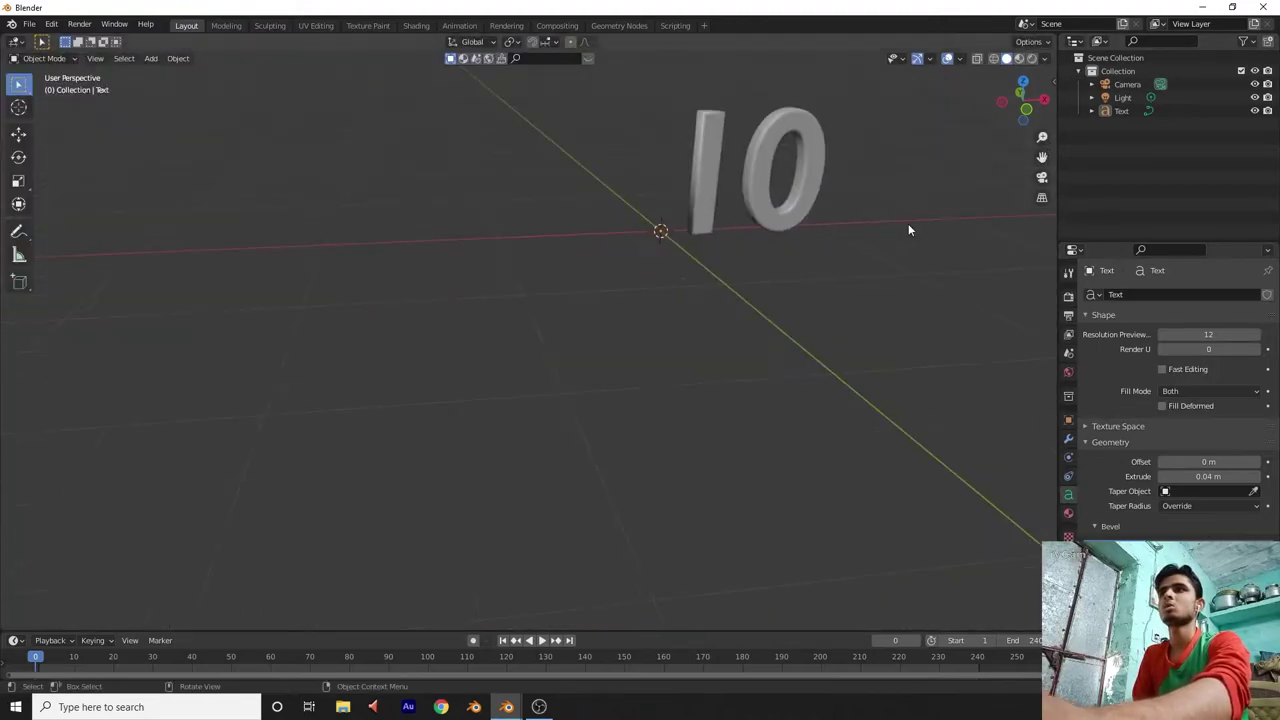
left_click_drag(1022, 100, 980, 188)
scroll(948, 294, "down", 2)
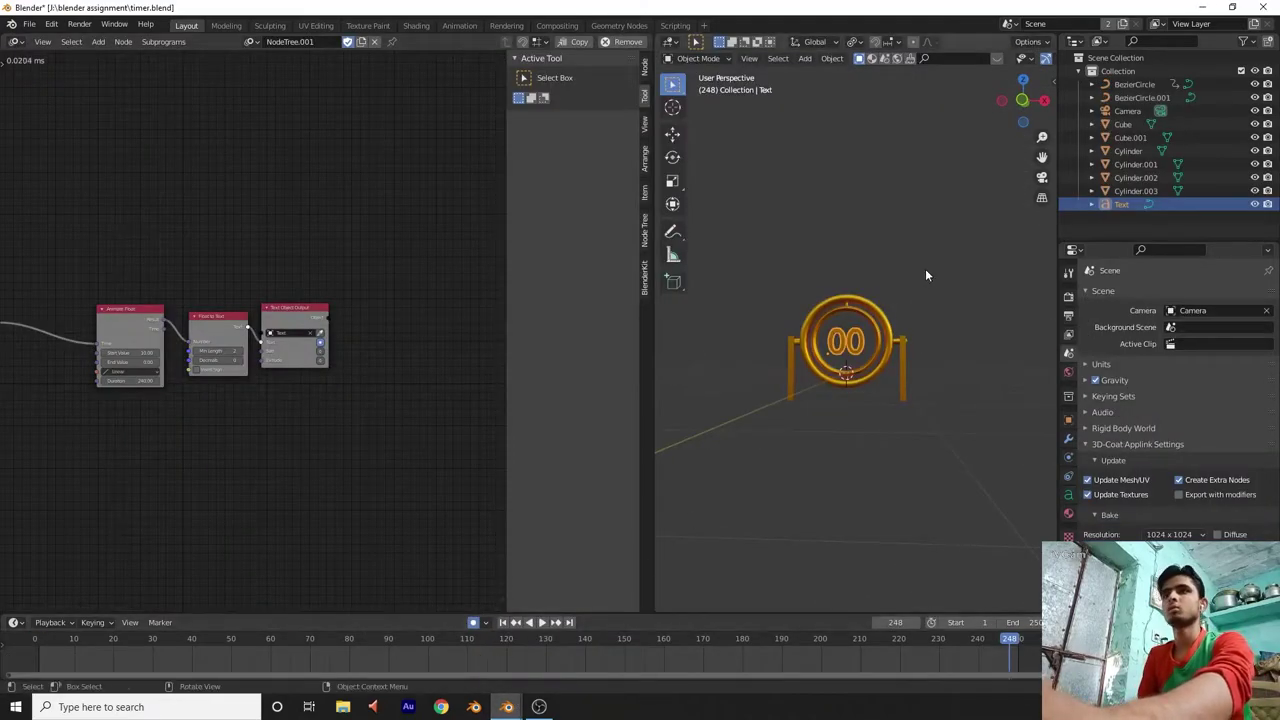
left_click_drag(914, 266, 768, 446)
left_click(890, 375)
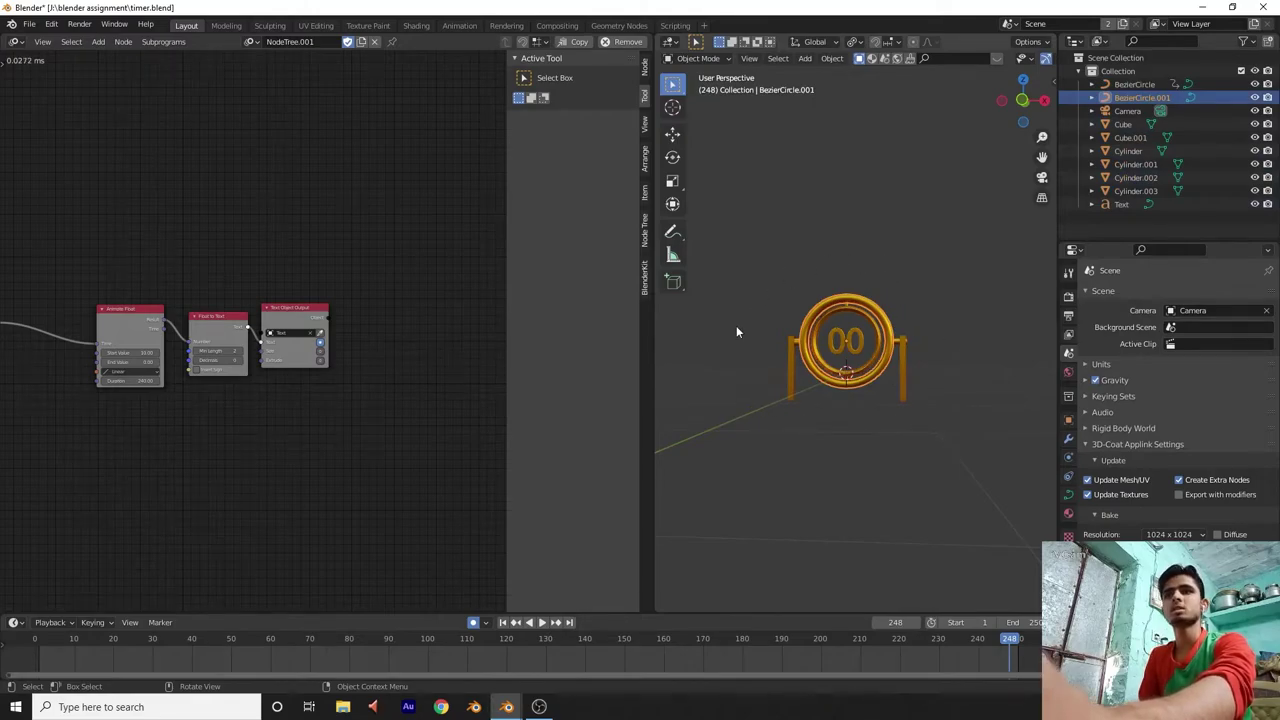
mouse_move(508, 708)
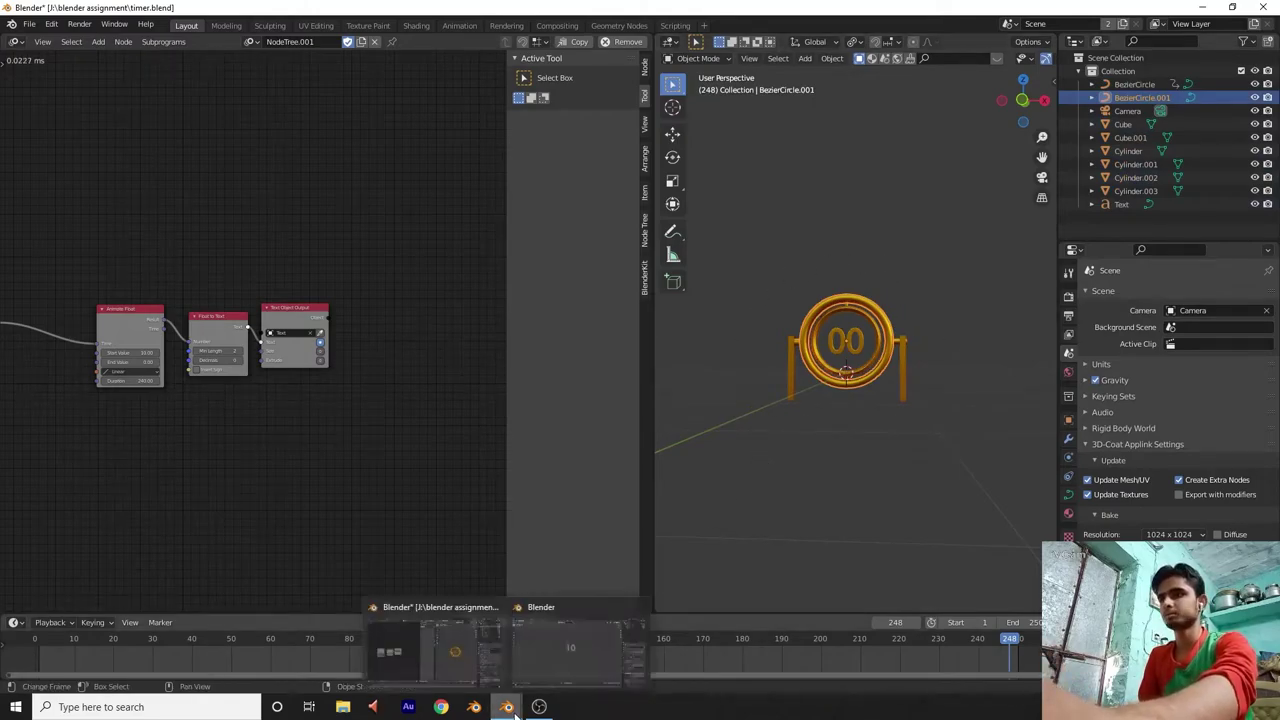
left_click(563, 666)
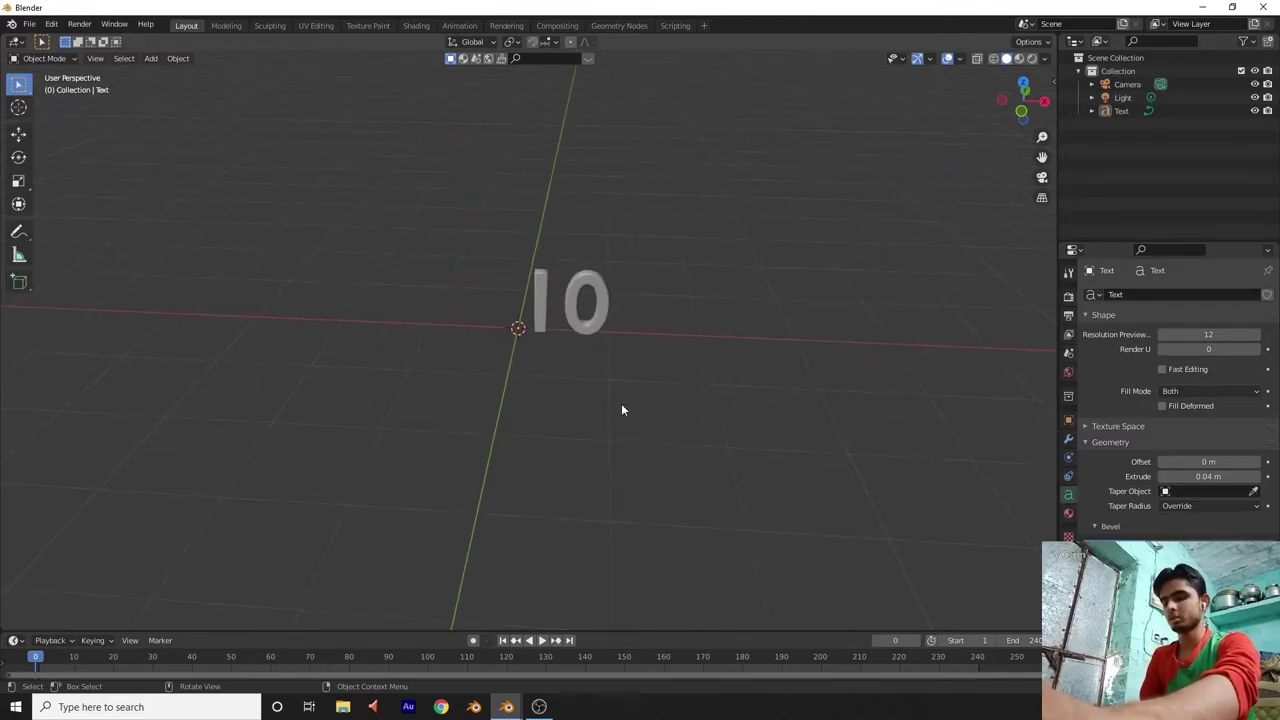
Hide the countdown text and add a Bezier circle curve at the world origin.
left_click(585, 300)
key("h")
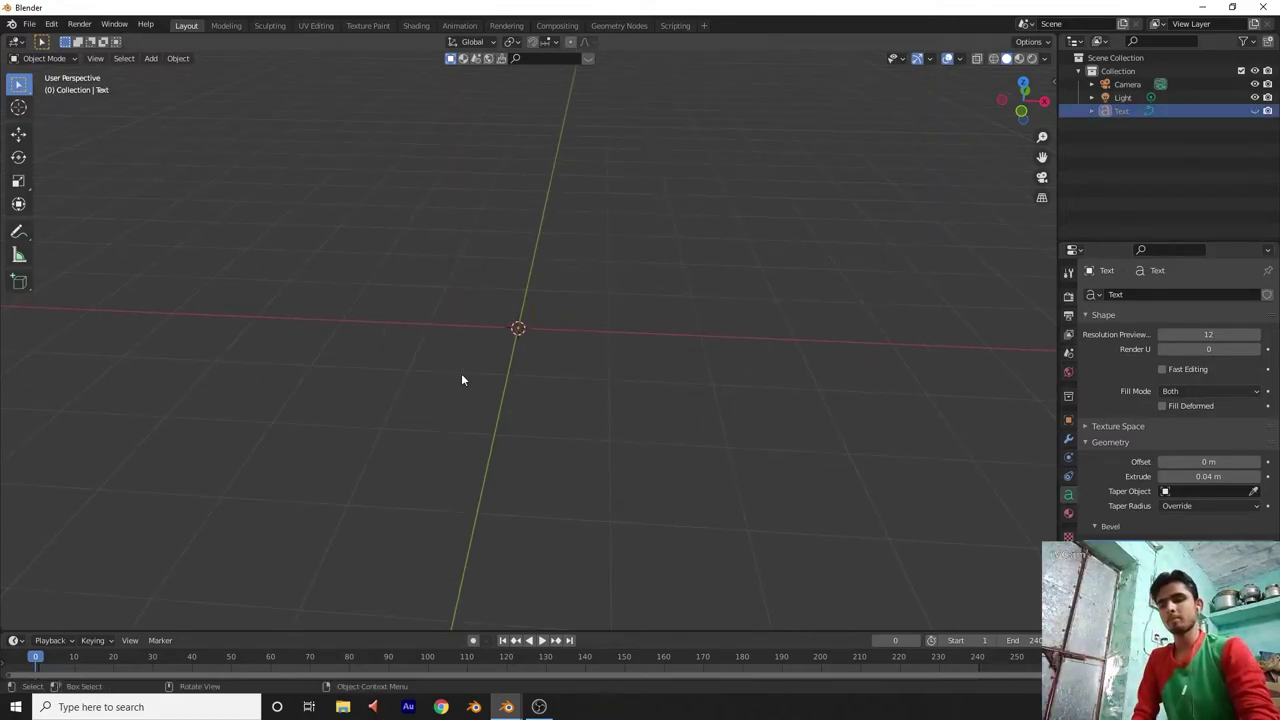
left_click_drag(1022, 100, 1020, 108)
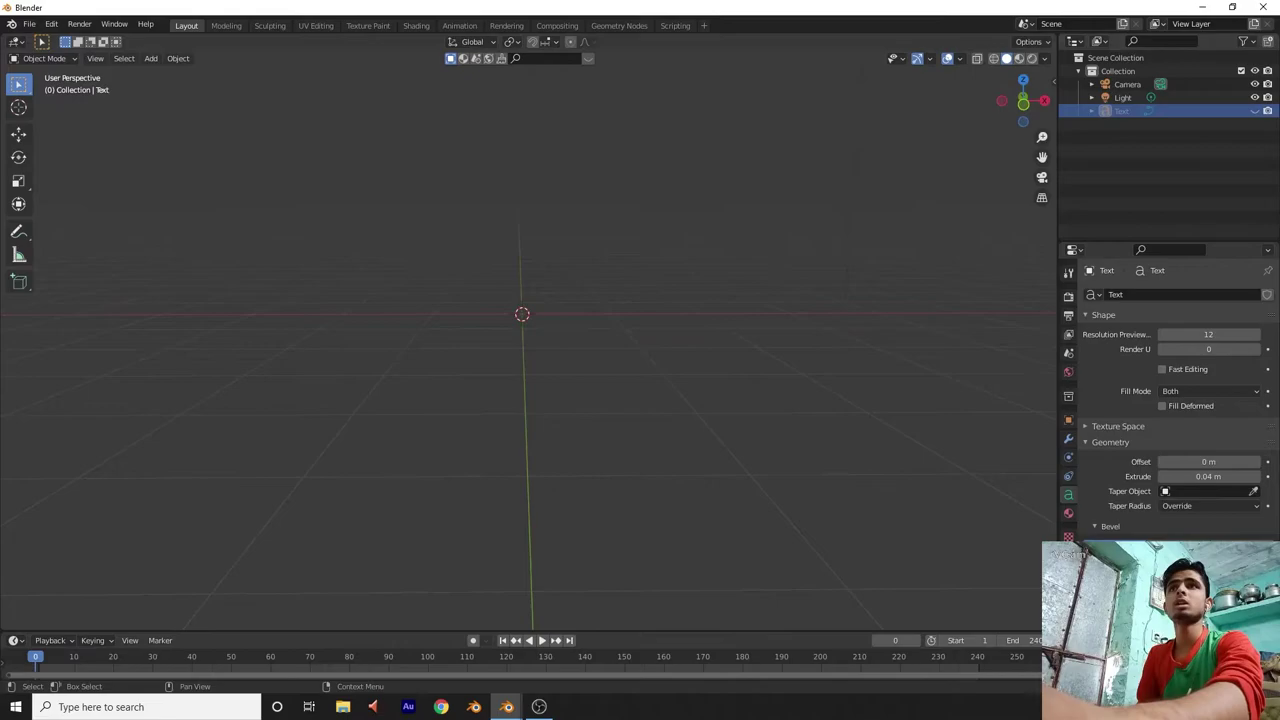
key("shift+a")
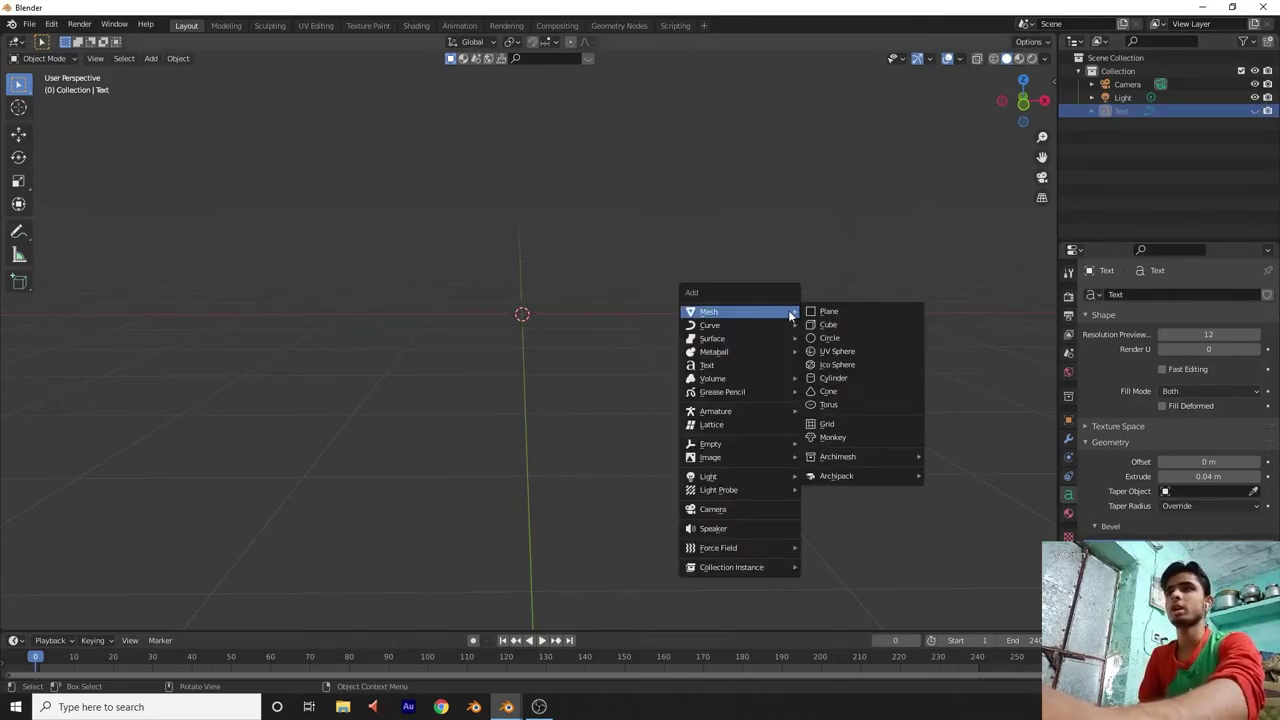
mouse_move(752, 340)
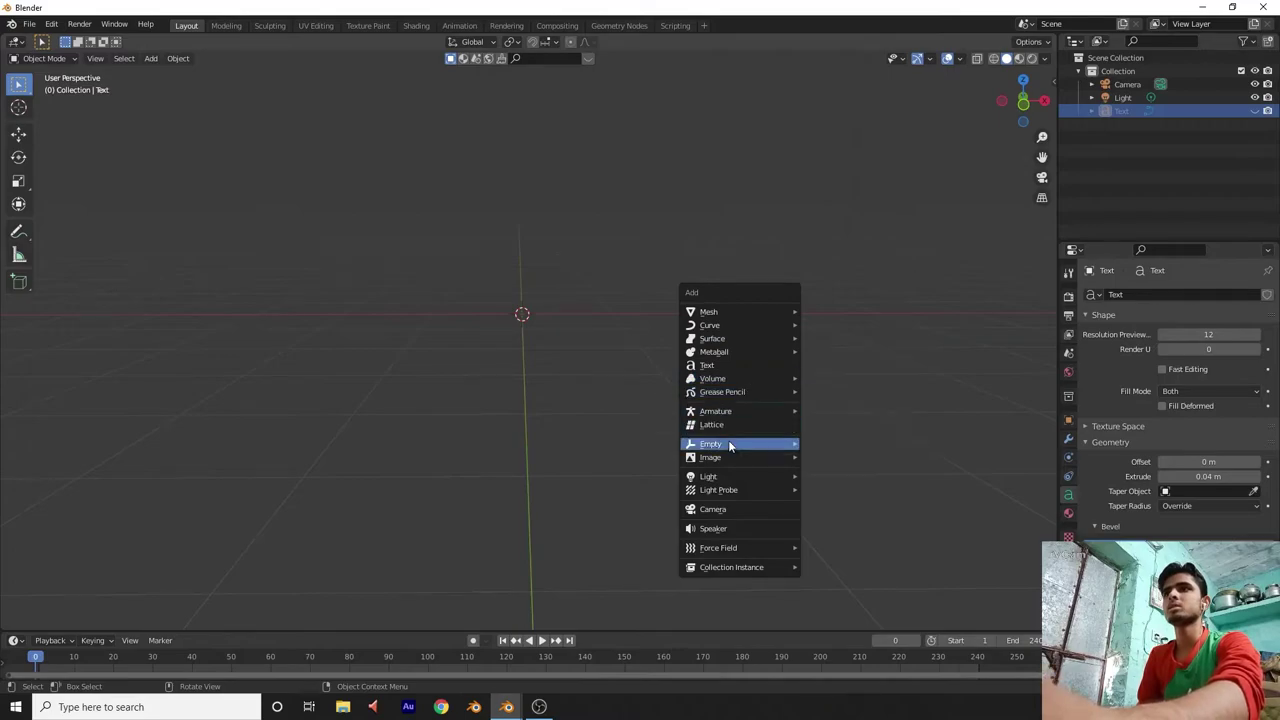
mouse_move(731, 449)
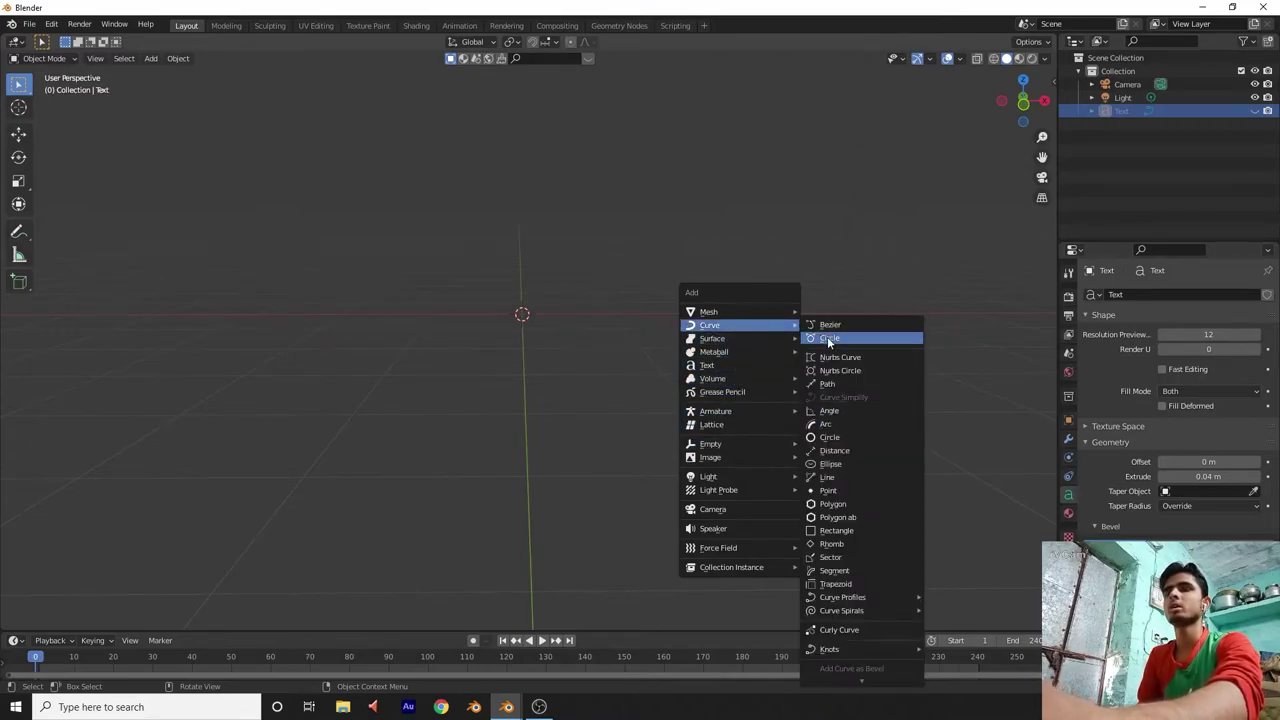
left_click(829, 340)
left_click_drag(1022, 100, 1024, 132)
scroll(925, 212, "up", 3)
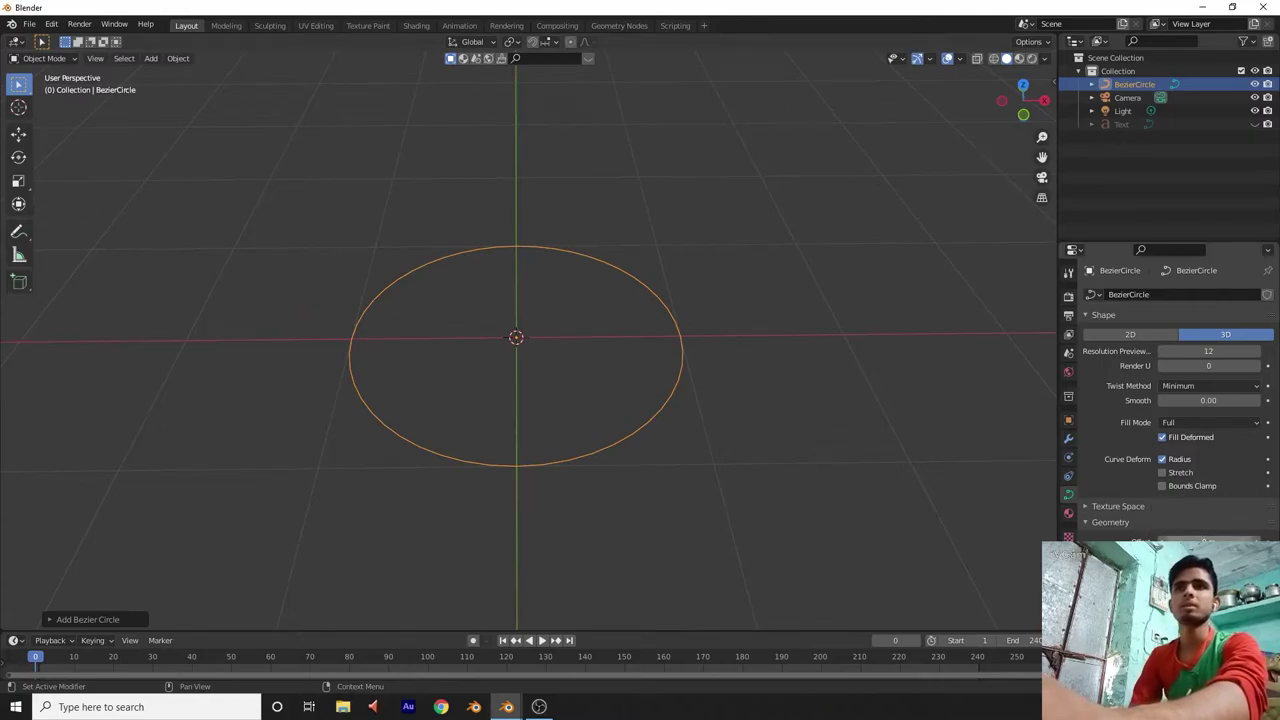
Extrude the Bezier circle 0.14 m and give it a round bevel to form a thick ring.
left_click_drag(1200, 556, 1250, 556)
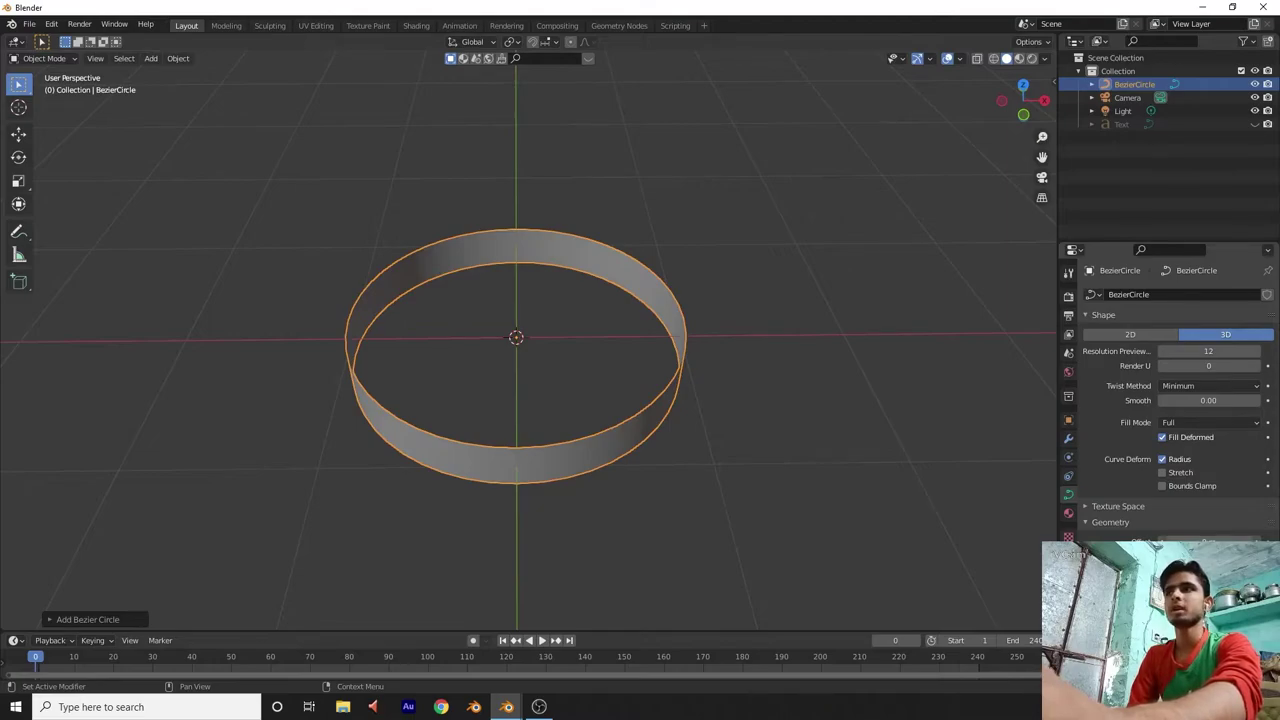
scroll(1170, 400, "down", 2)
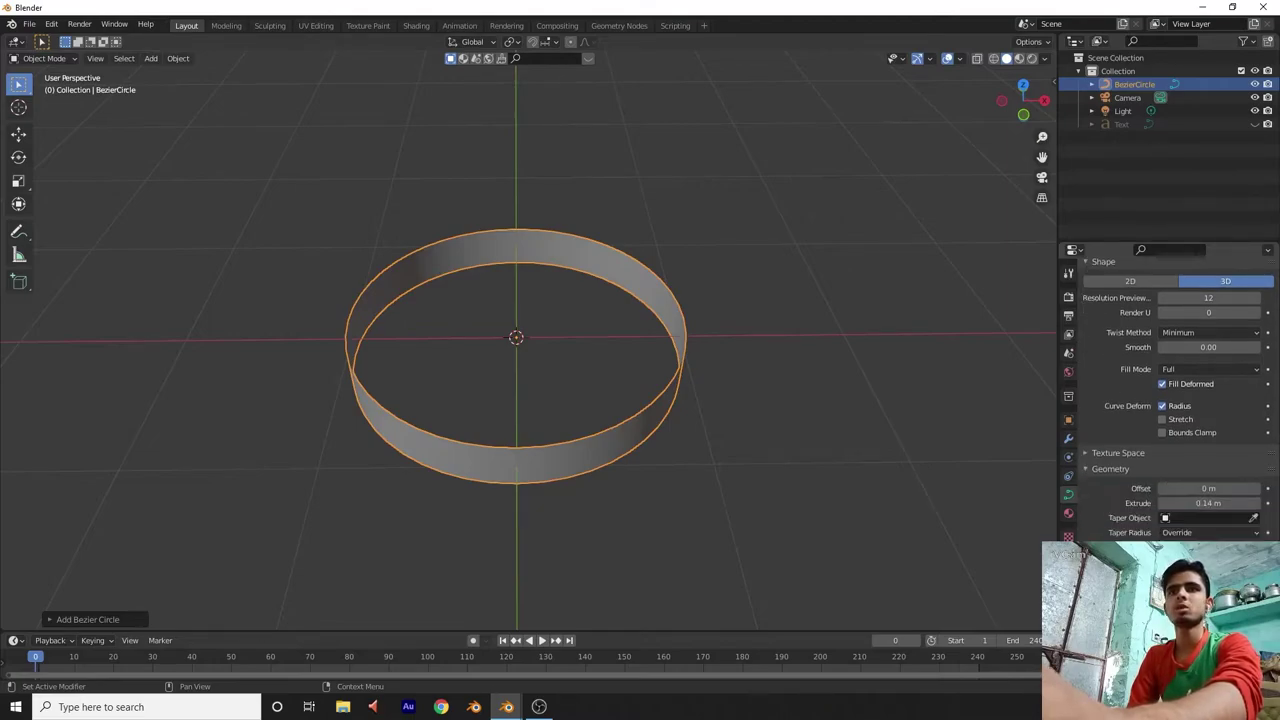
scroll(1143, 475, "up", 2)
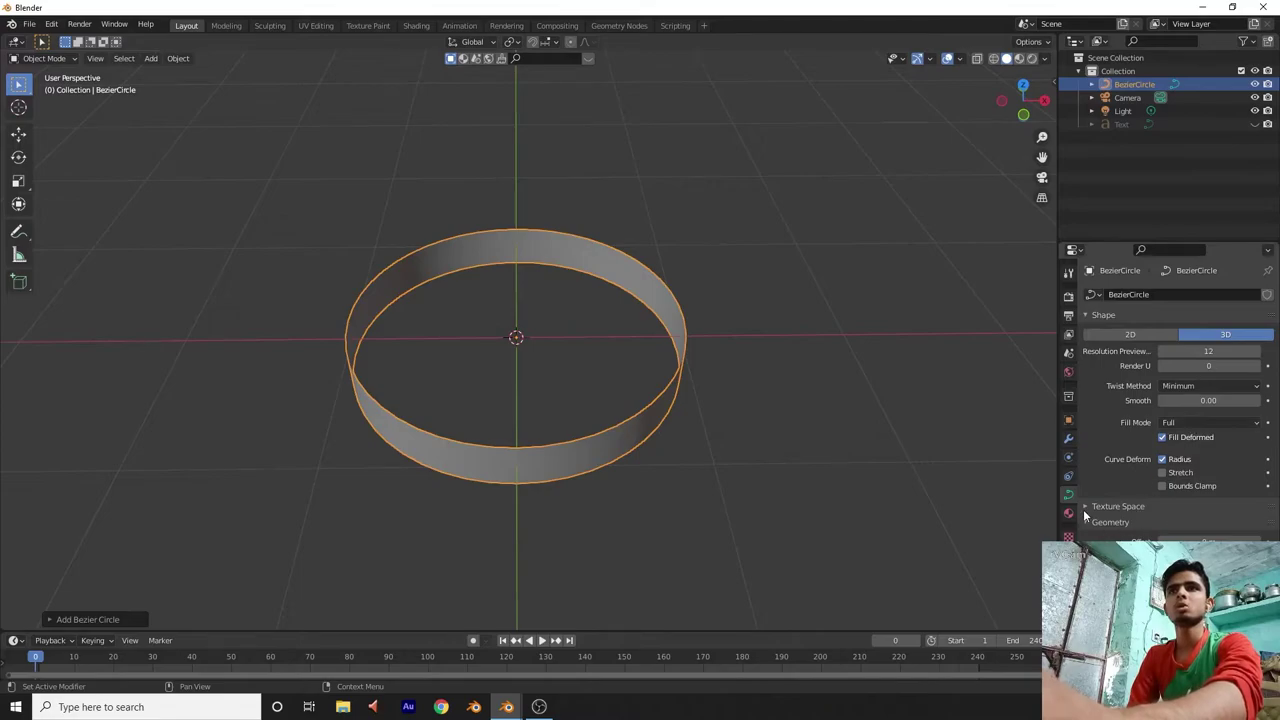
scroll(1085, 515, "down", 4)
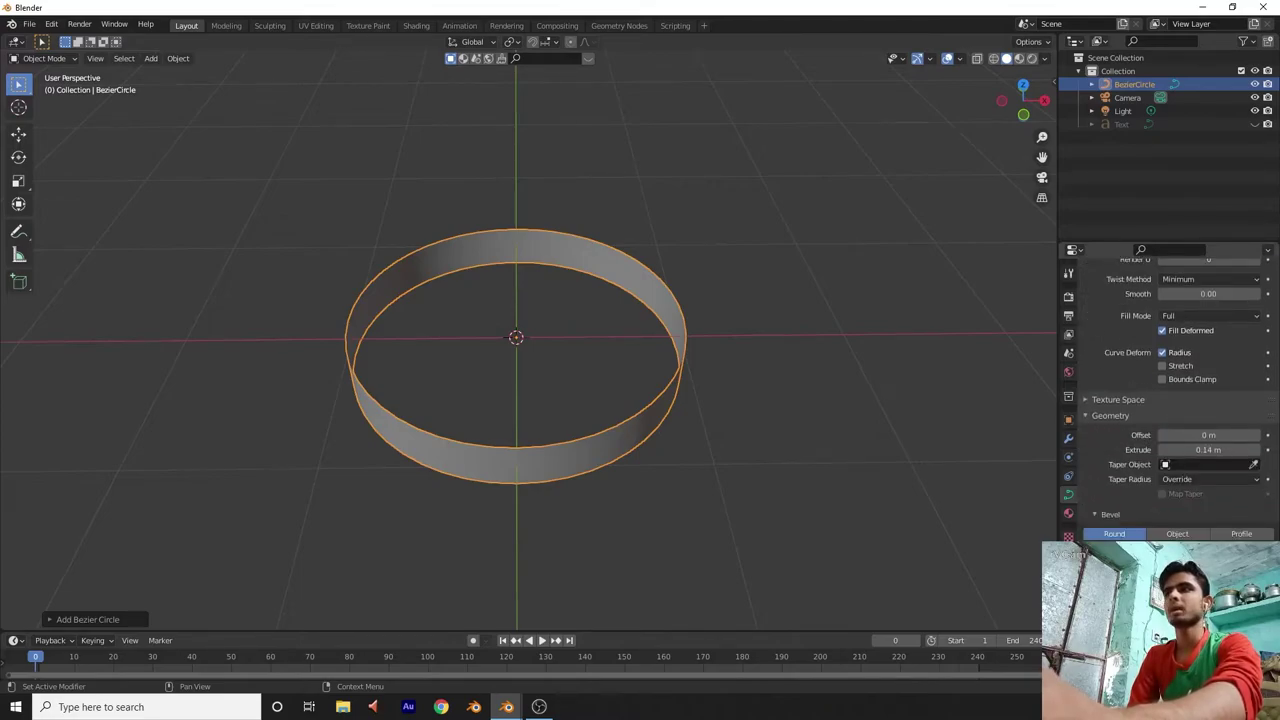
left_click_drag(1200, 550, 1235, 550)
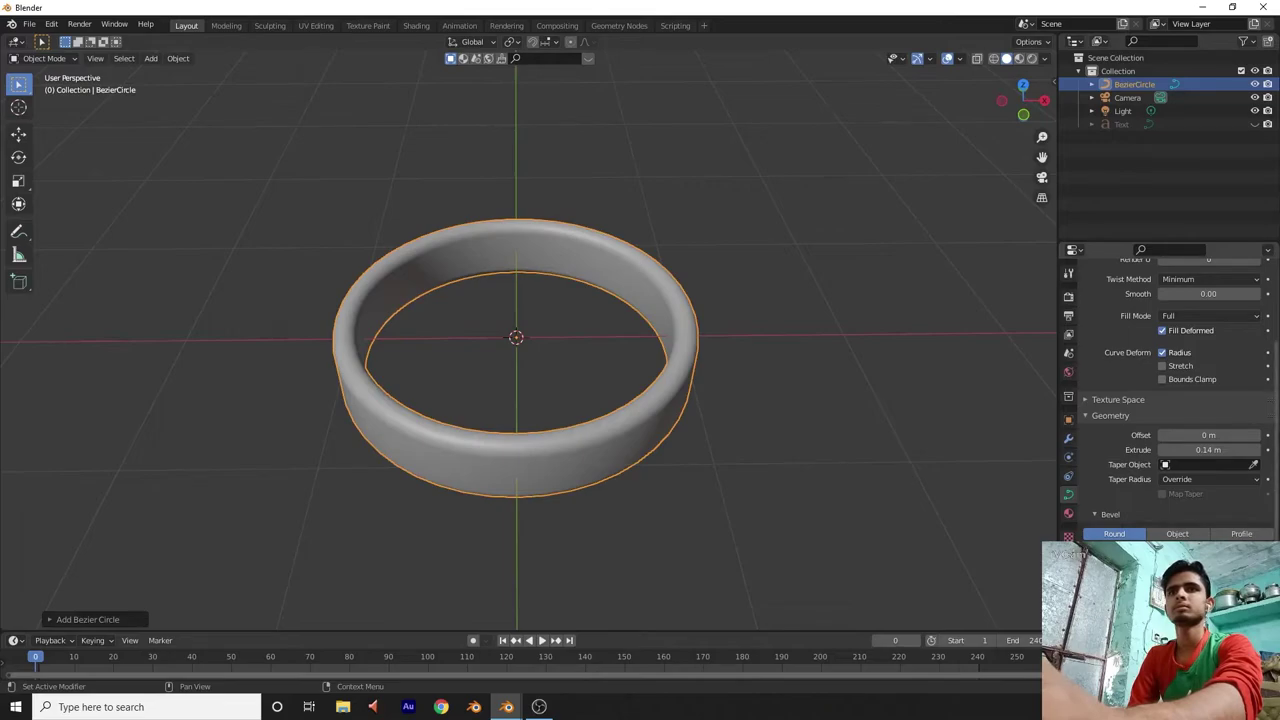
mouse_move(1021, 99)
left_mouse_down()
mouse_move(995, 110)
mouse_move(1005, 106)
left_mouse_up()
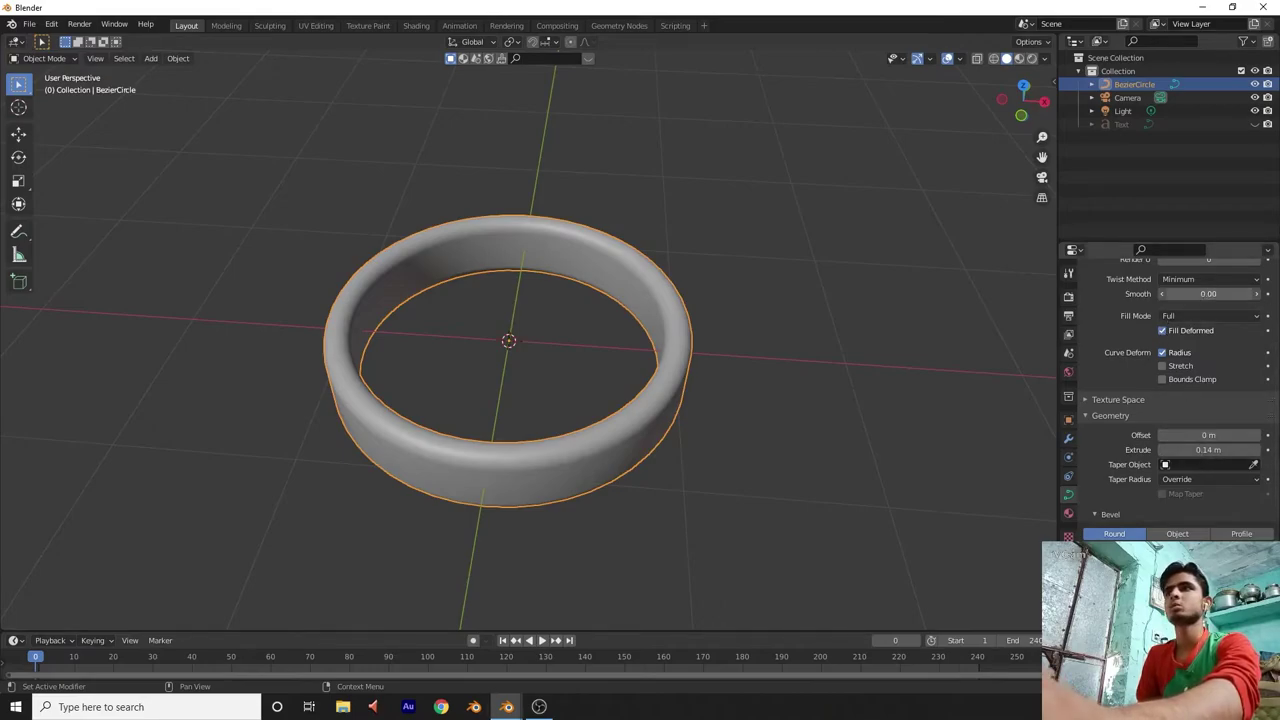
Set the ring curve's Smooth value to 0.03 and keep the ring selected.
left_click(1200, 293)
type("3")
key("Return")
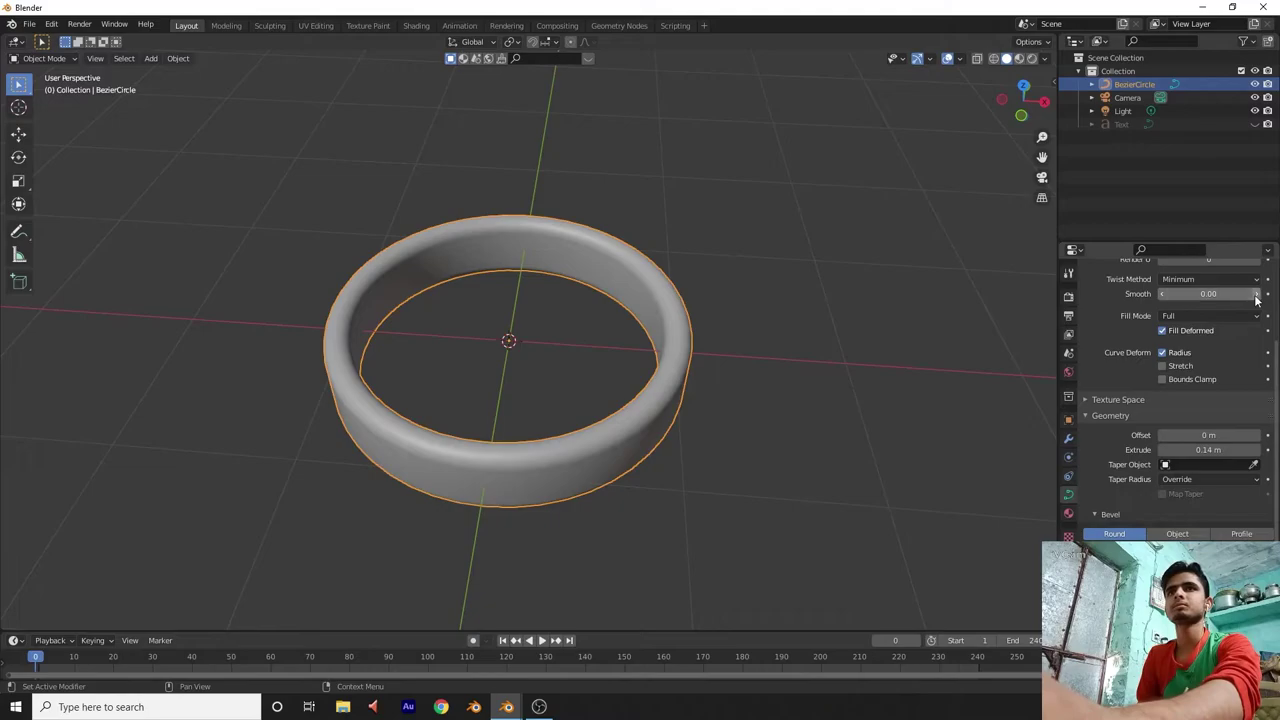
left_click(635, 369)
left_click(664, 372)
Rotate the ring 90 degrees about the X axis so it stands upright.
scroll(731, 375, "down", 5)
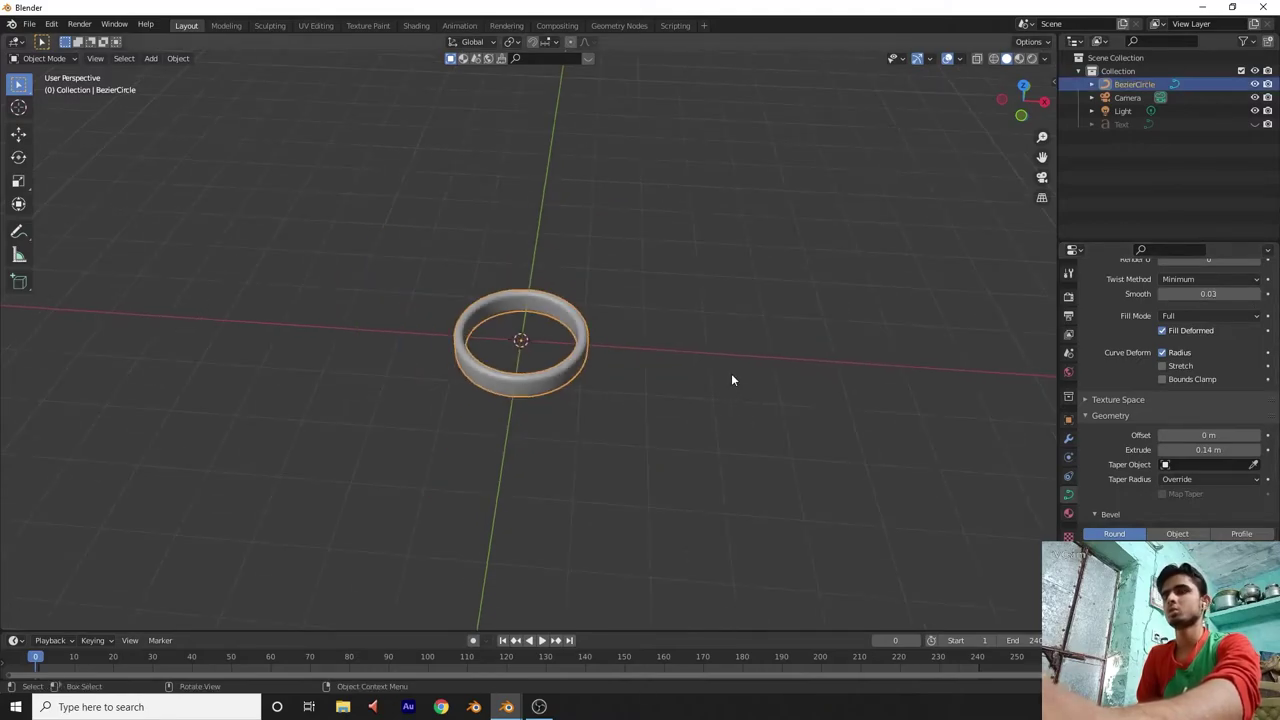
type("rx90")
key("Return")
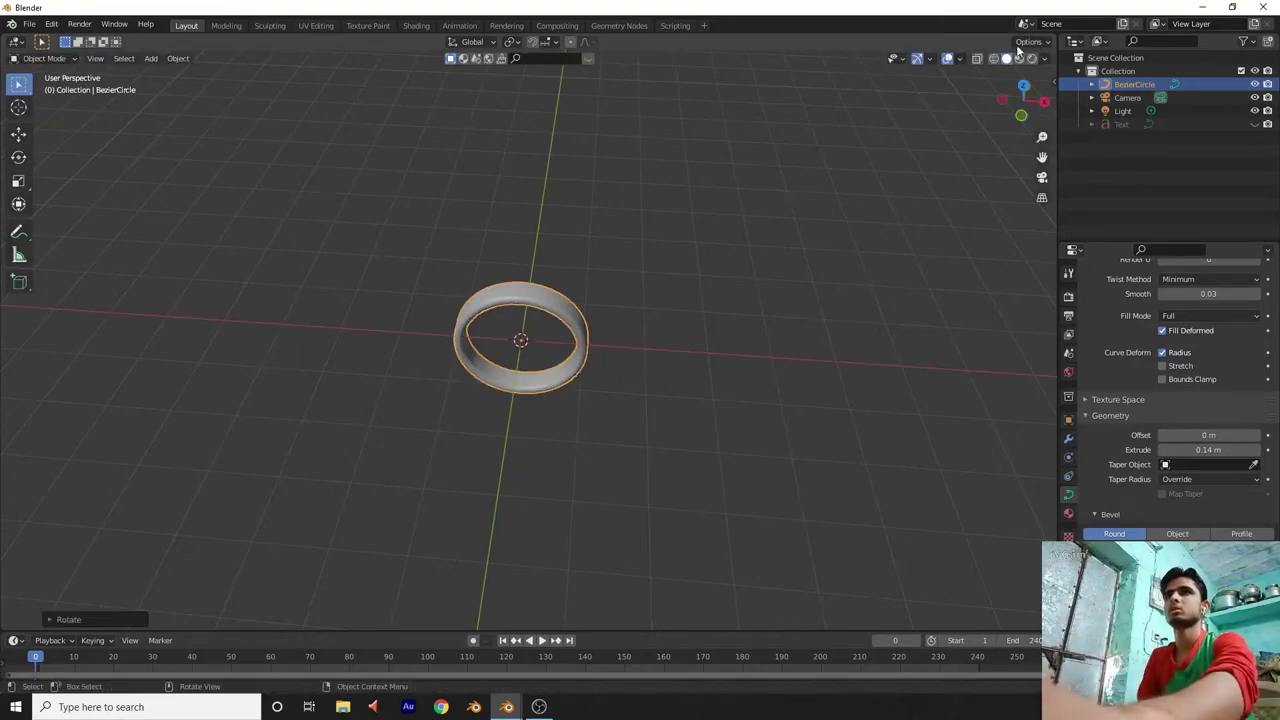
middle_click_drag(880, 110, 892, 178)
scroll(651, 224, "up", 3)
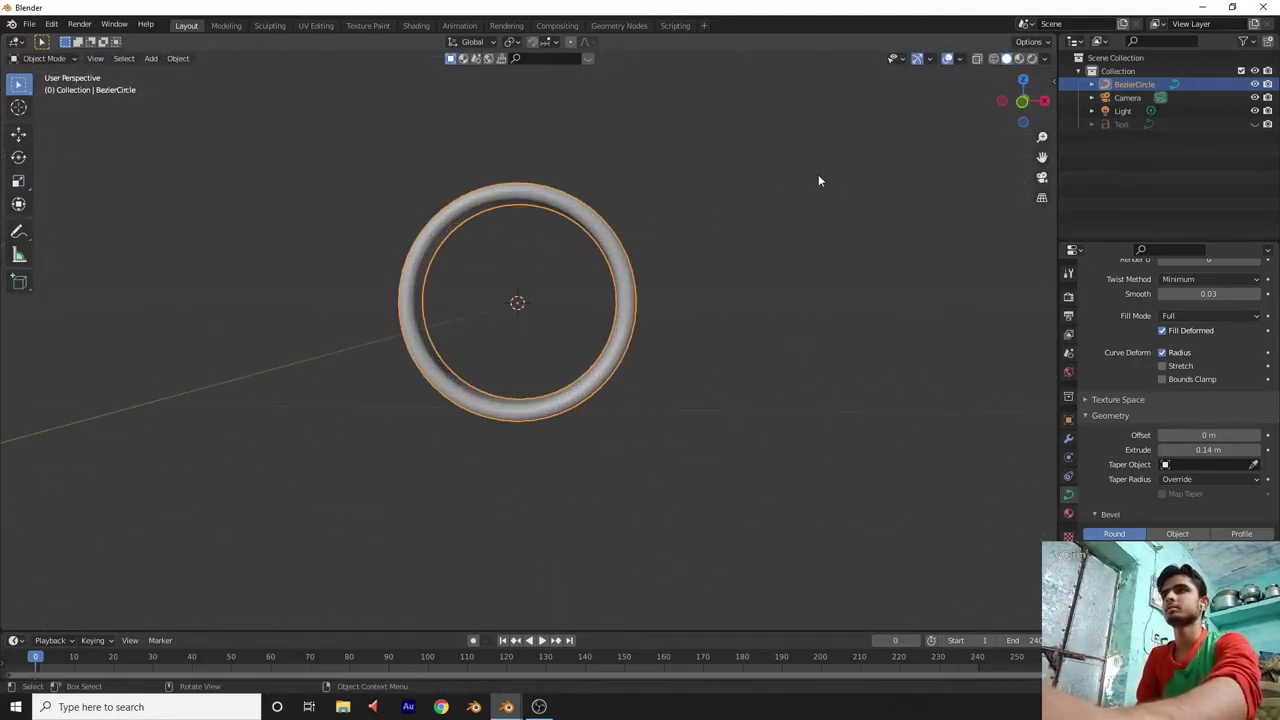
Scale the upright ring down along the Y axis to reduce its depth, and deselect it.
left_click(18, 181)
left_click(462, 219)
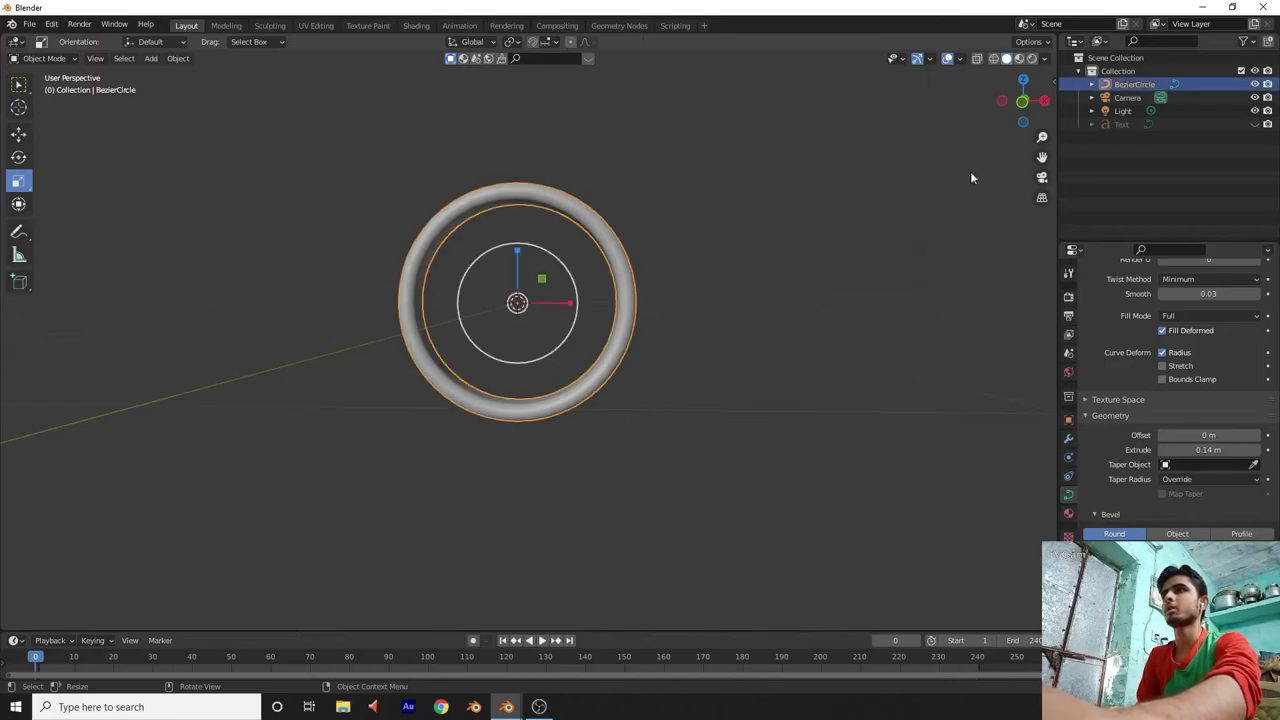
left_click_drag(1040, 103, 980, 150)
left_click_drag(534, 301, 516, 301)
left_click(679, 268)
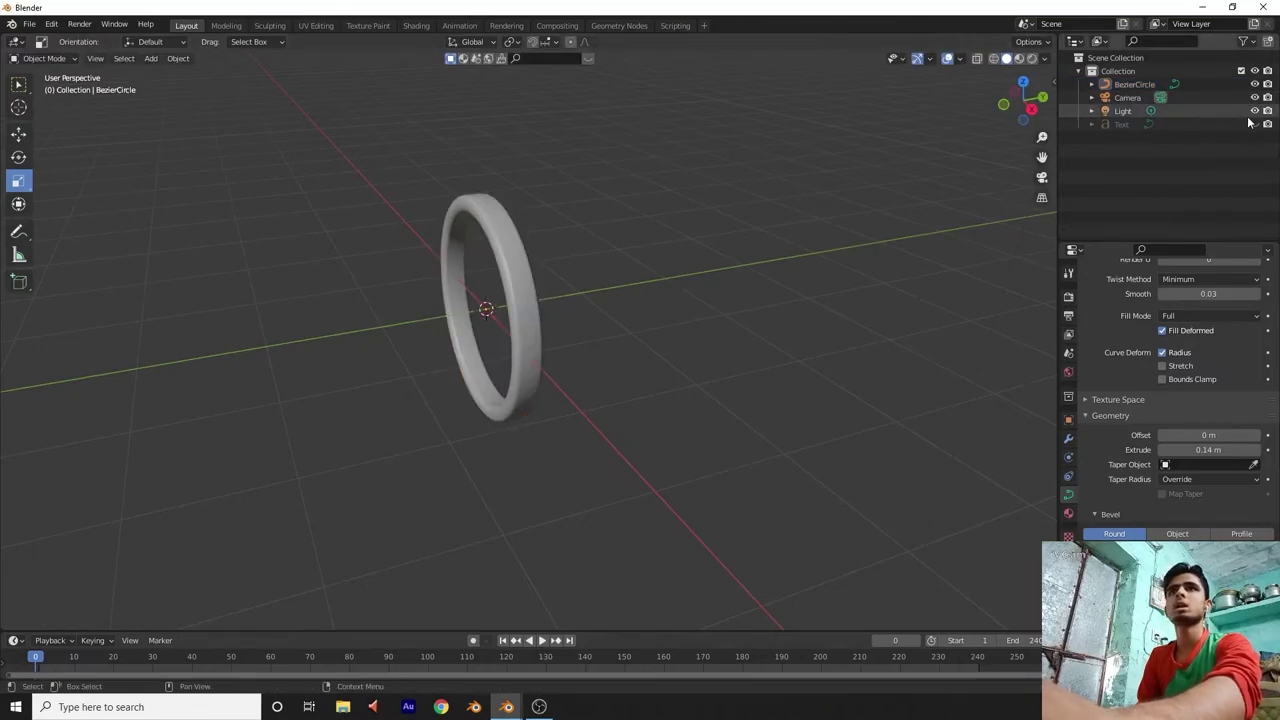
Unhide the countdown text and, in front view, move the ring along the X axis to centre it horizontally around the digits.
left_click(1254, 124)
left_click_drag(1036, 100, 655, 302)
key("KP_1")
left_click(522, 211)
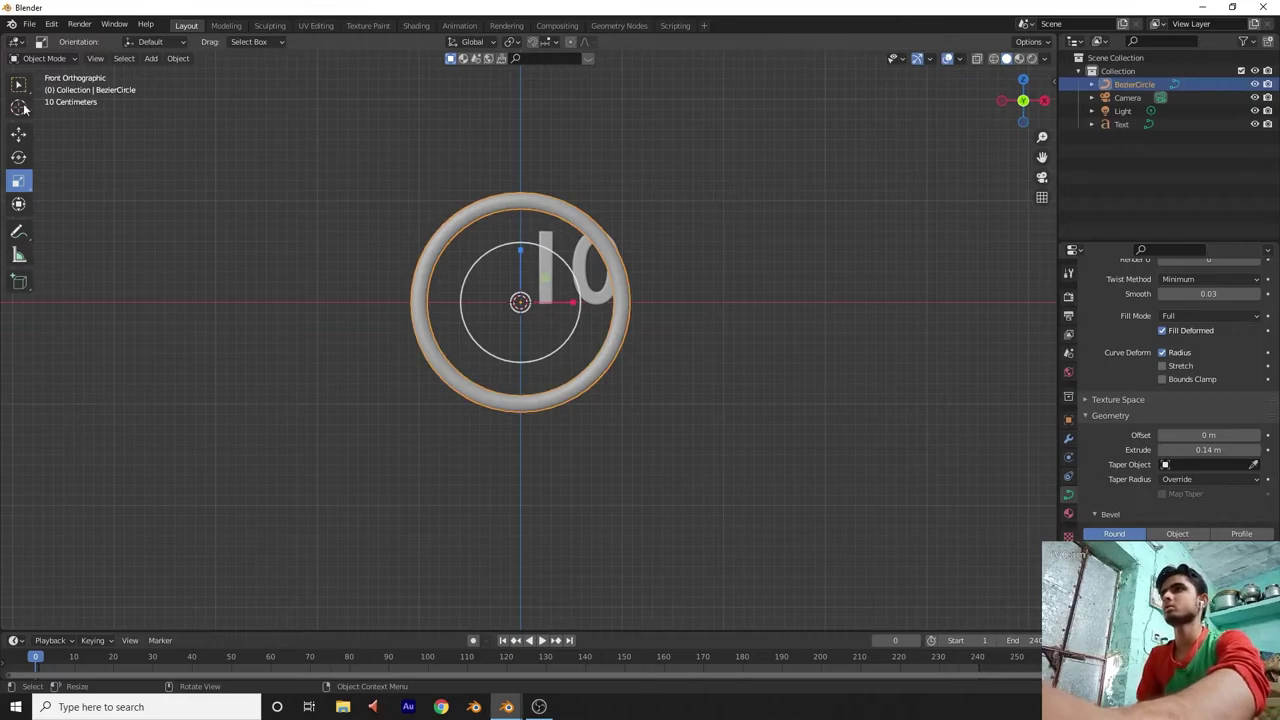
left_click(30, 131)
left_click_drag(590, 302, 637, 302)
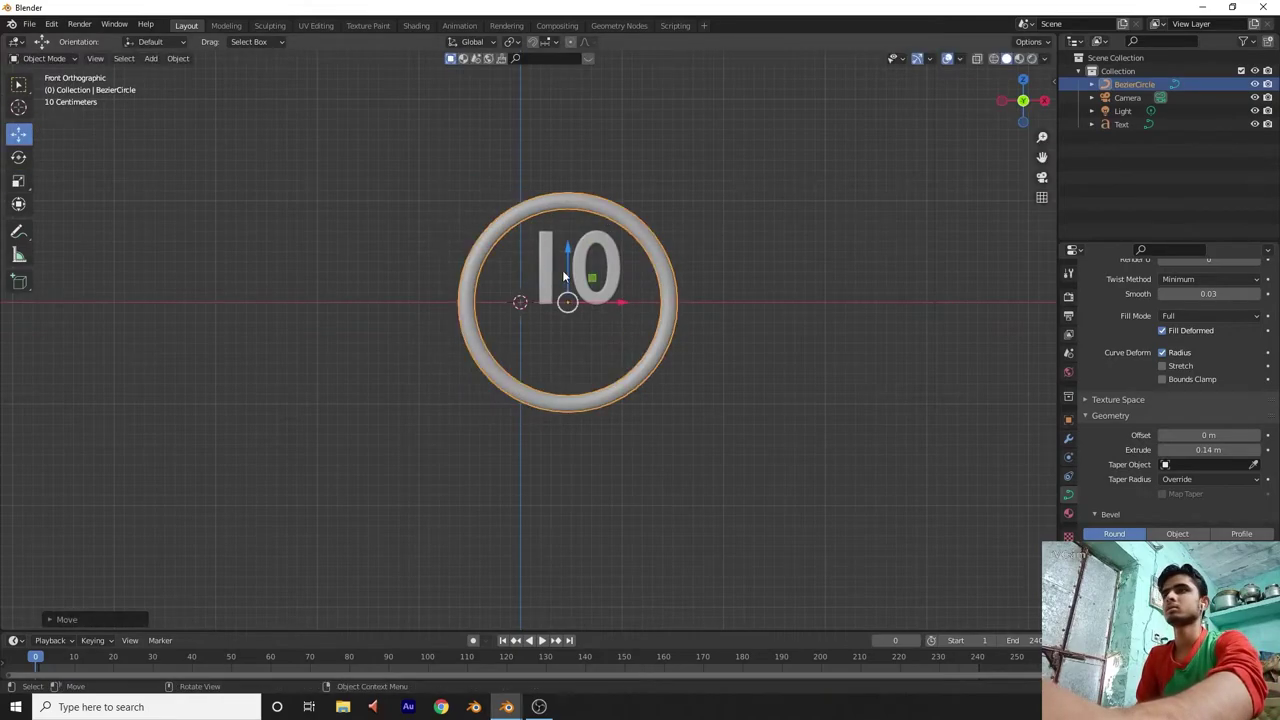
Raise the ring along the Z axis to centre it around the digits, and scale it down uniformly to about 0.78.
left_click_drag(568, 258, 568, 220)
left_click_drag(625, 265, 637, 270)
key("s")
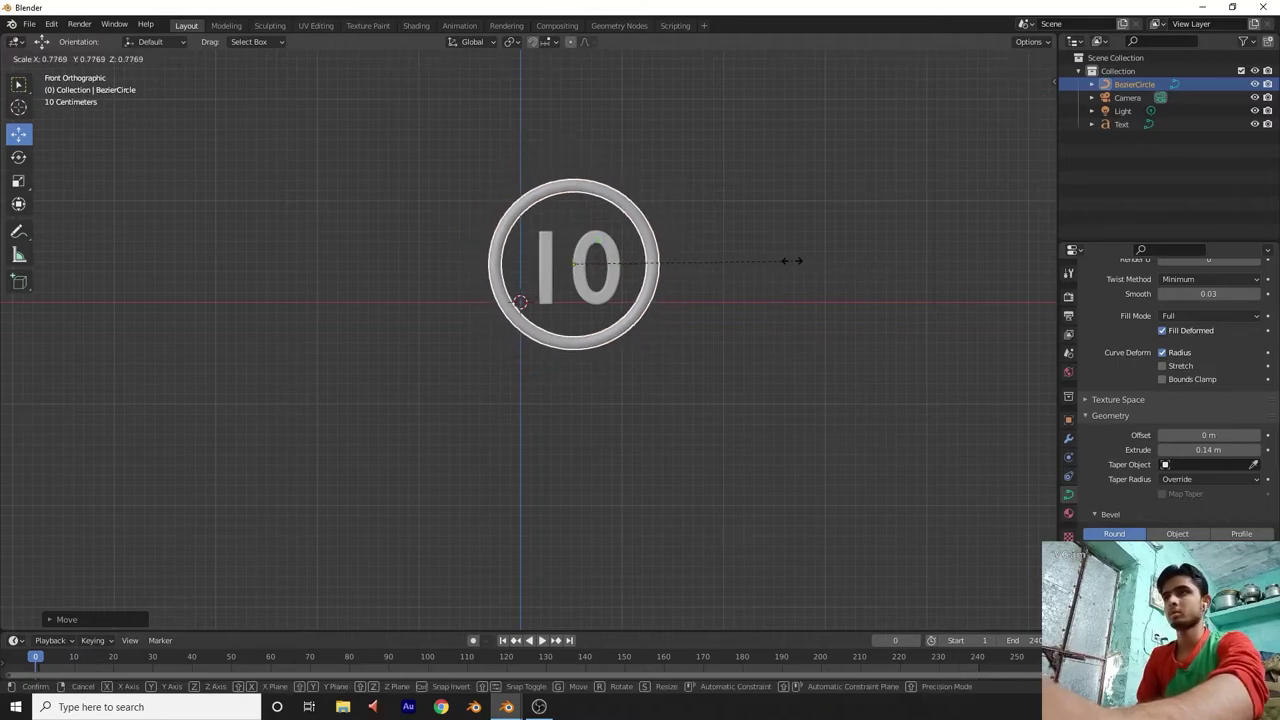
left_click(790, 258)
left_click(790, 258)
mouse_move(1020, 100)
left_mouse_down()
mouse_move(1070, 100)
mouse_move(1035, 120)
mouse_move(1025, 105)
left_mouse_up()
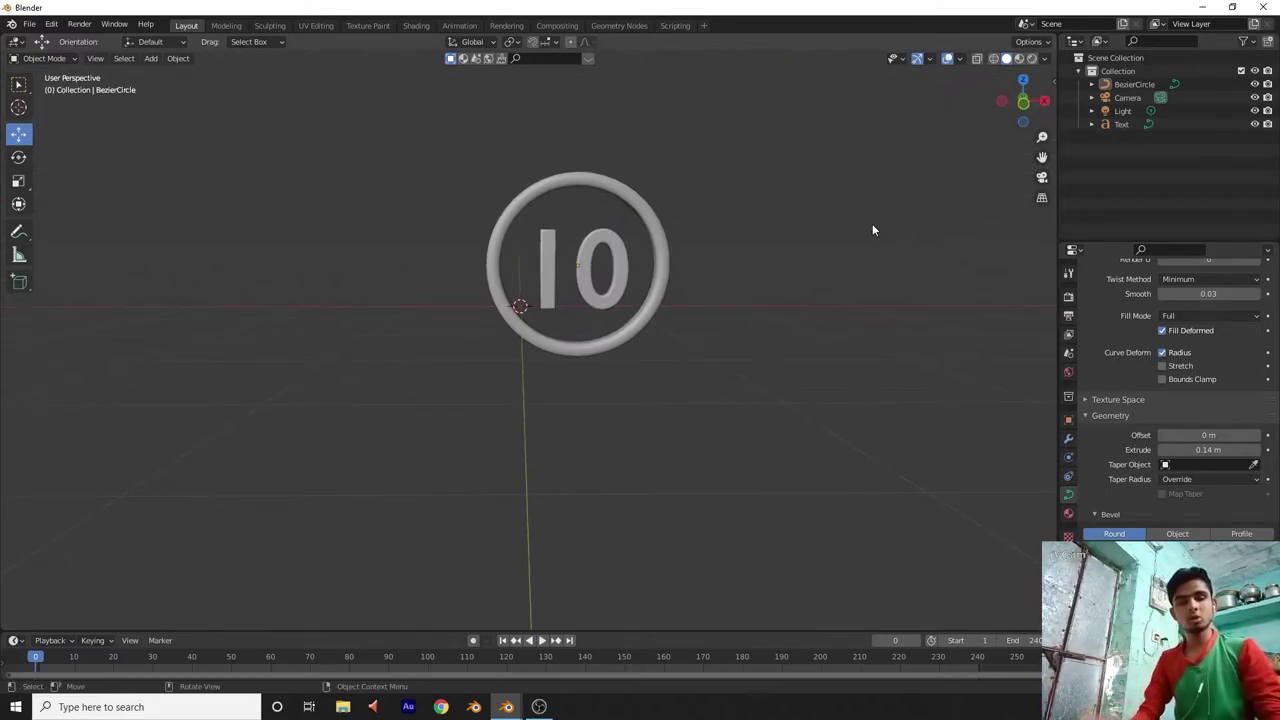
Duplicate the ring in place and scale the copy up to about 1.4 to form a concentric outer ring.
key("KP_1")
left_click(648, 250)
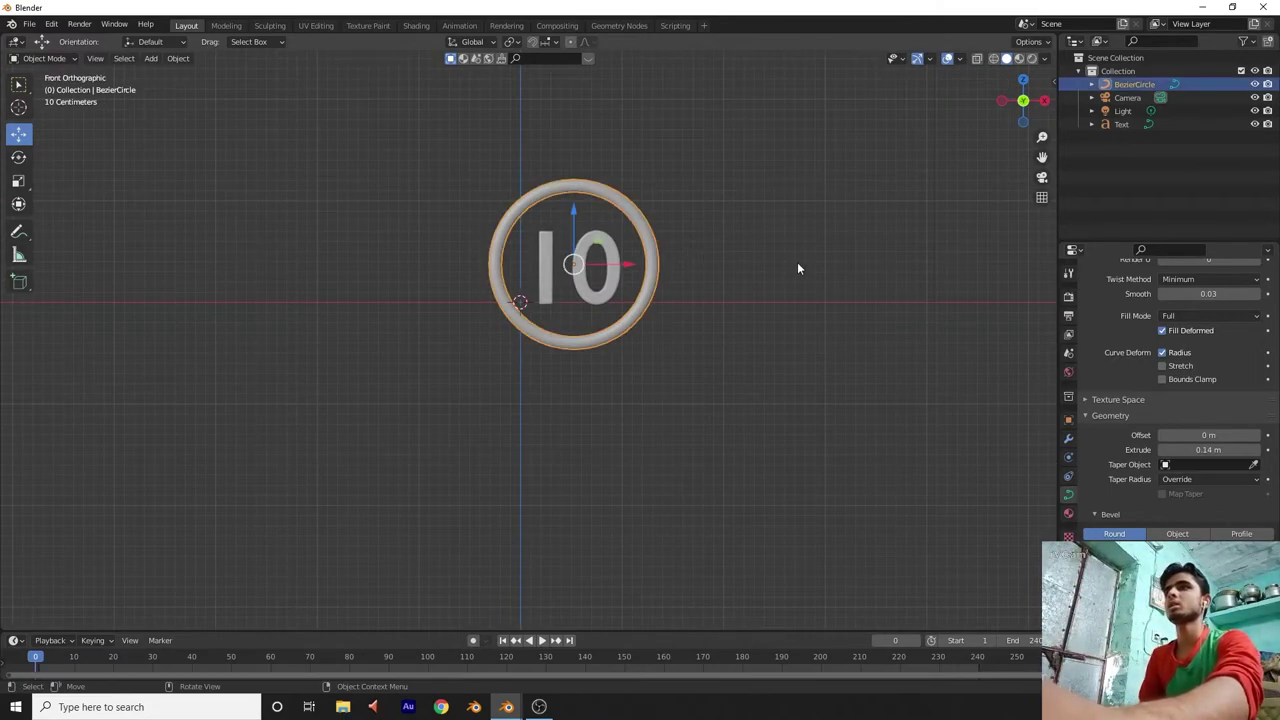
key("shift+d")
right_click(815, 271)
key("s")
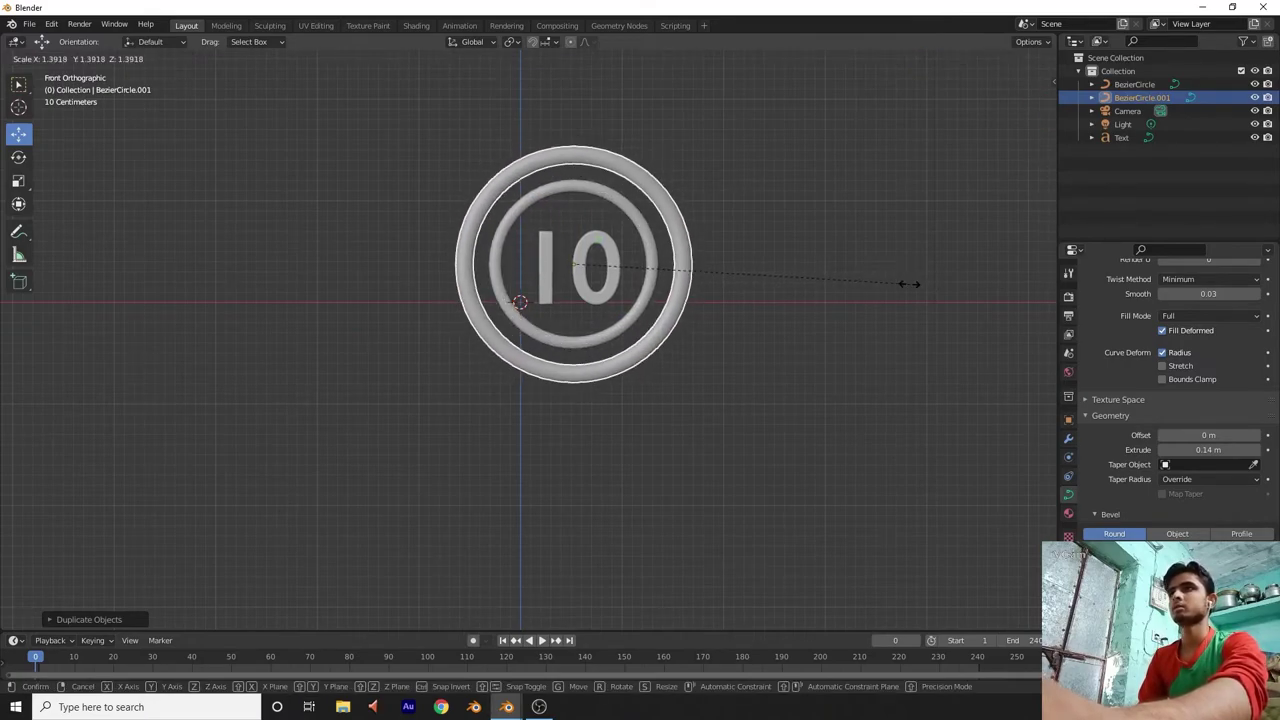
left_click(914, 283)
left_click(853, 268)
mouse_move(1022, 131)
left_mouse_down()
mouse_move(1048, 120)
mouse_move(1032, 113)
left_mouse_up()
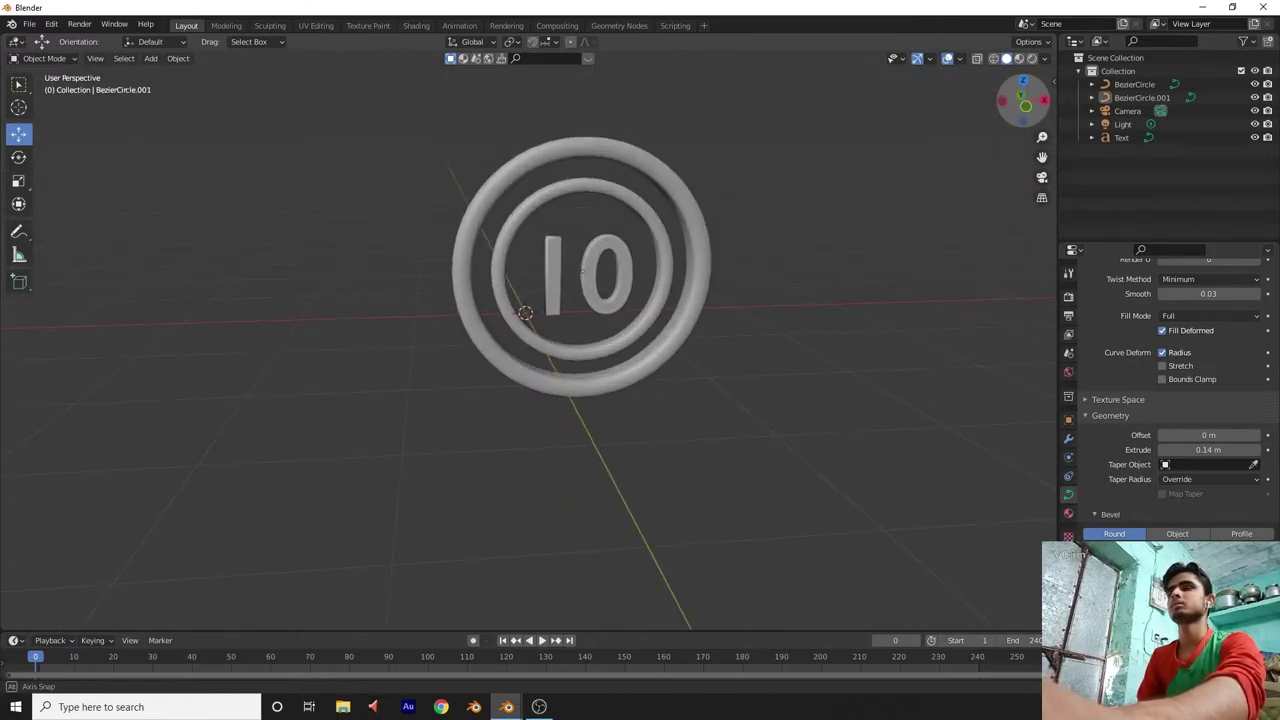
Scale the outer ring down slightly in front view to narrow the gap to the inner ring.
left_click(707, 222)
key("KP_1")
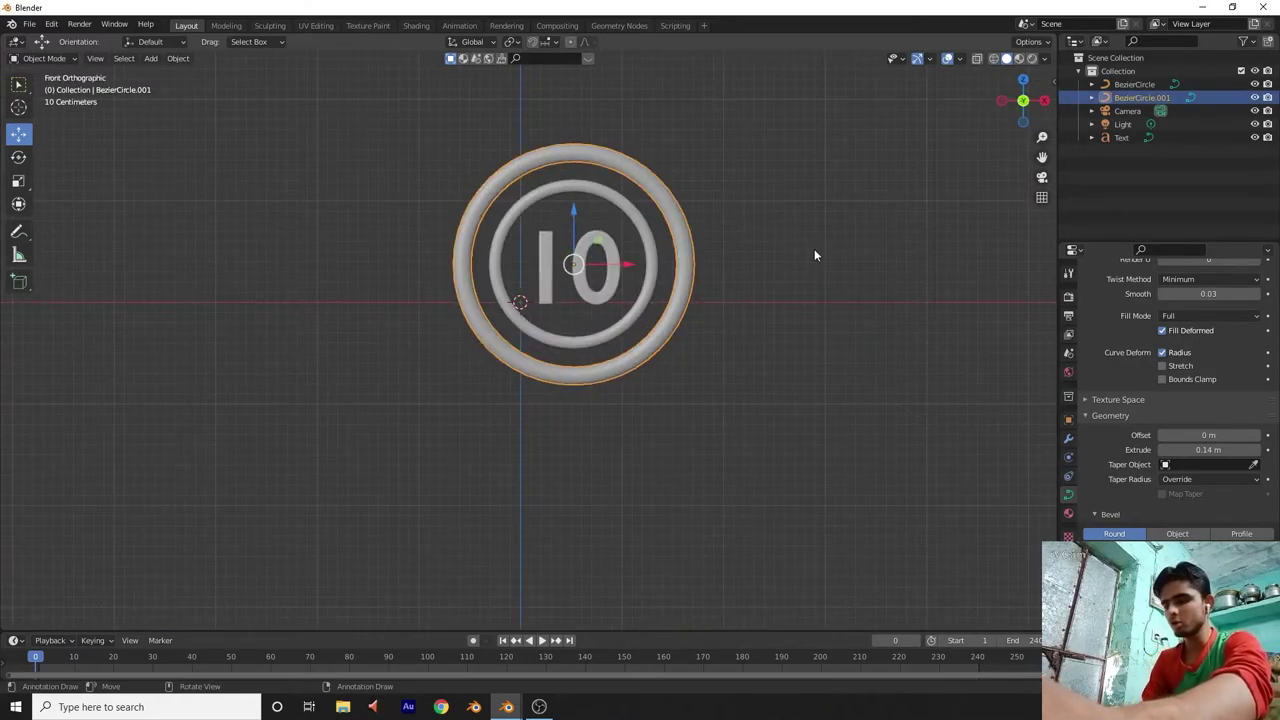
key("s")
left_click(751, 246)
left_click(751, 246)
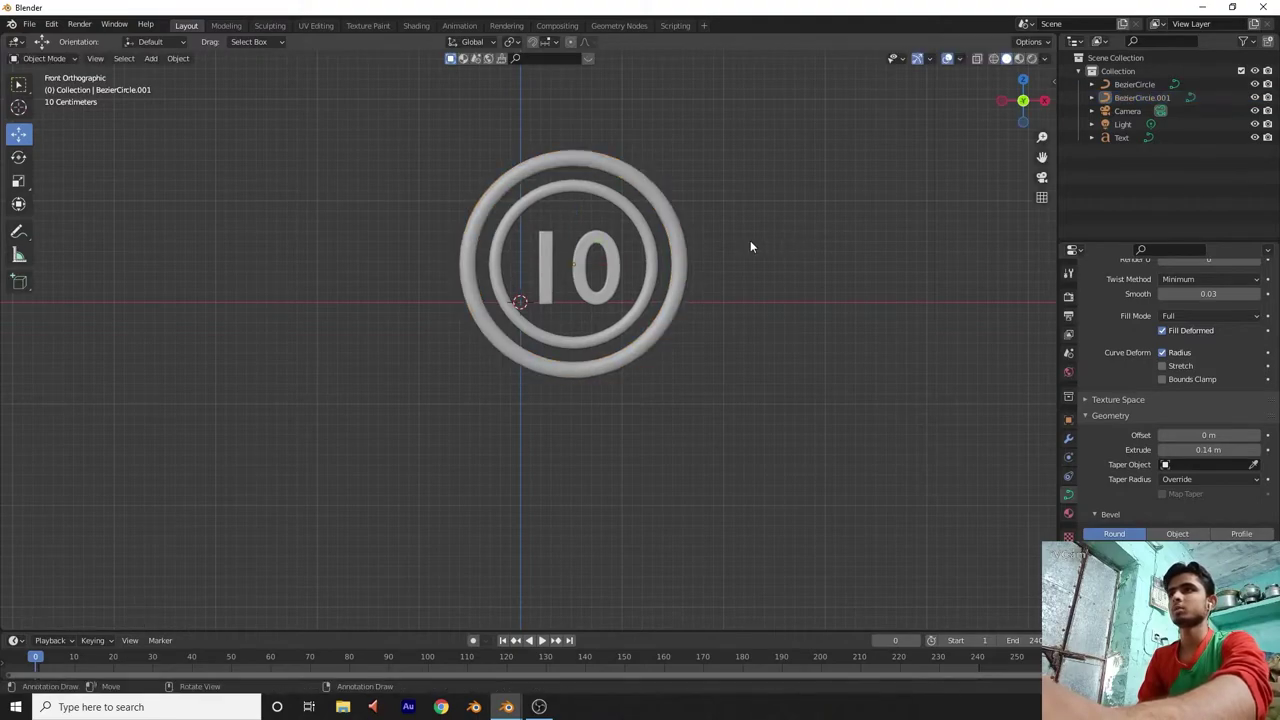
left_click_drag(1022, 100, 1010, 120)
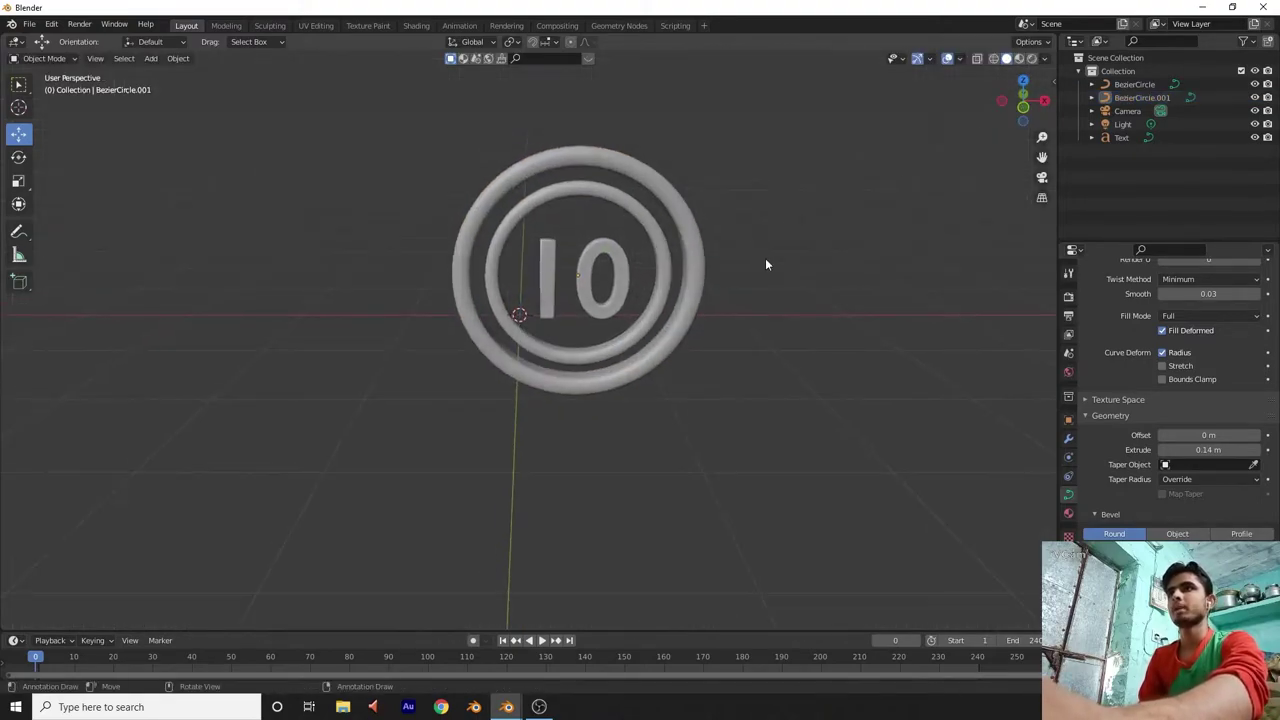
Add a mesh cylinder with 100 vertices and a depth of 0.51 m, and reduce its radius to make a thin rod.
key("shift+a")
mouse_move(772, 292)
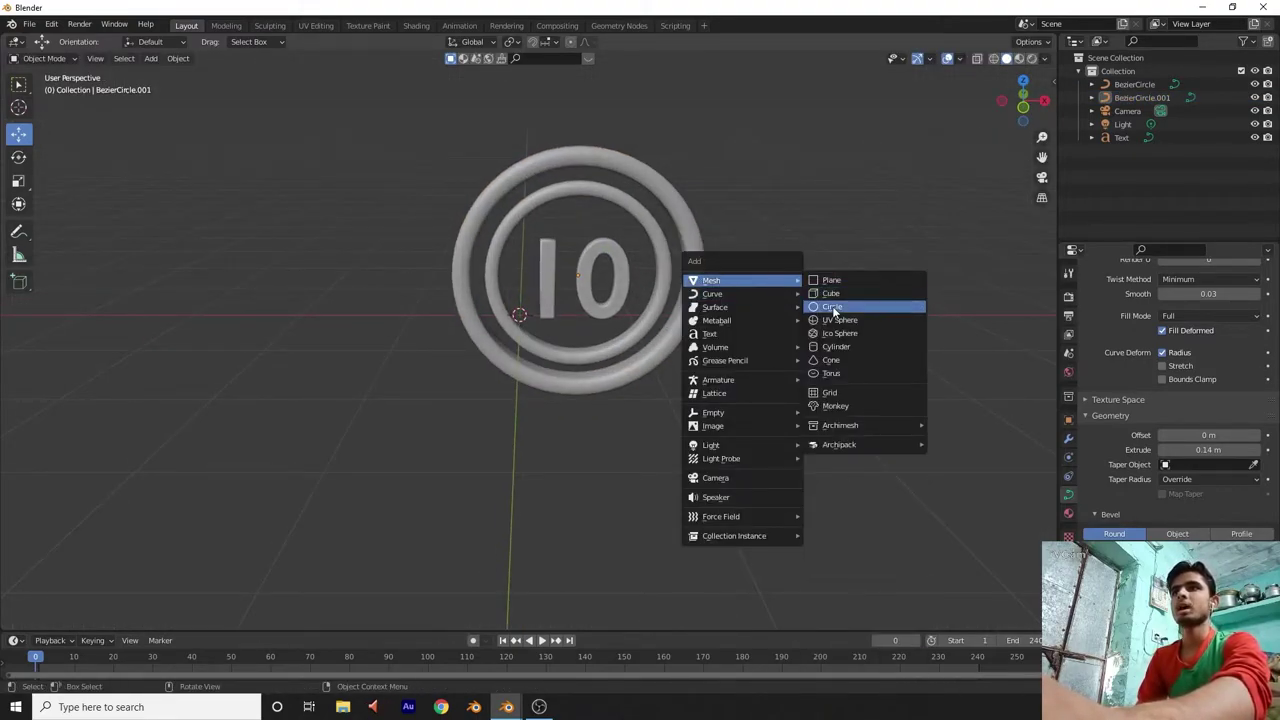
left_click(836, 347)
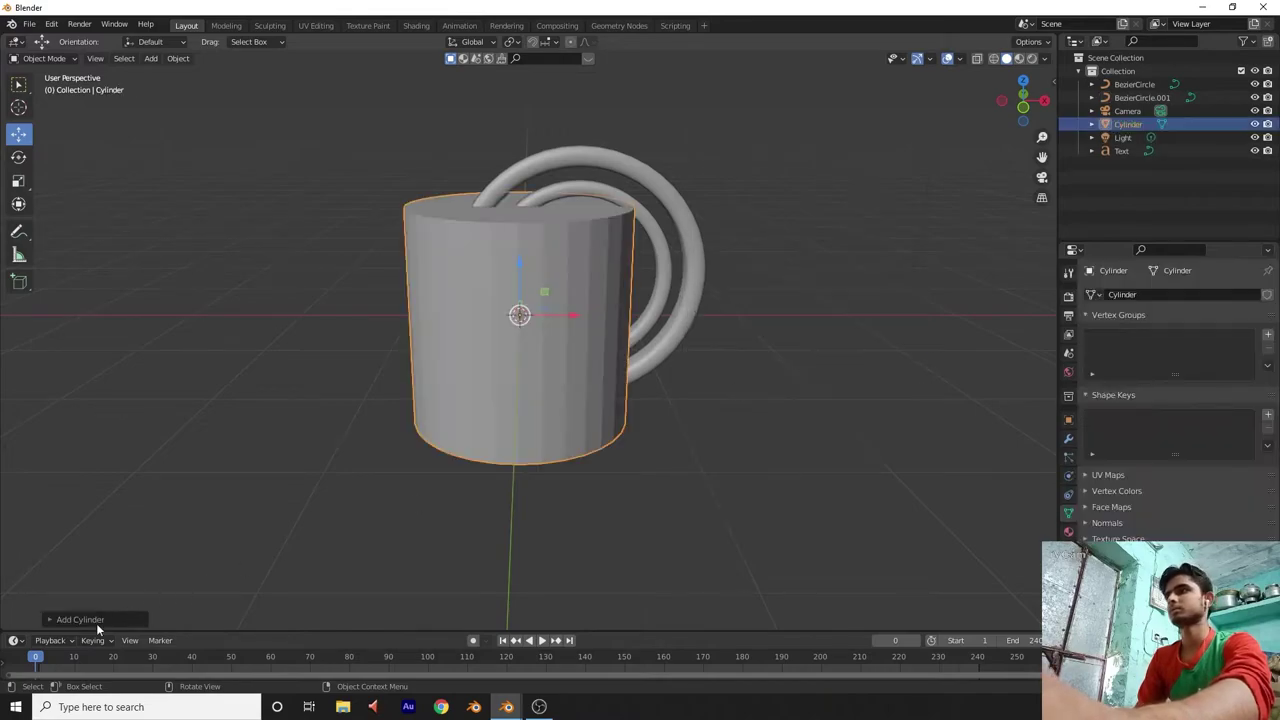
left_click(90, 621)
left_click(172, 459)
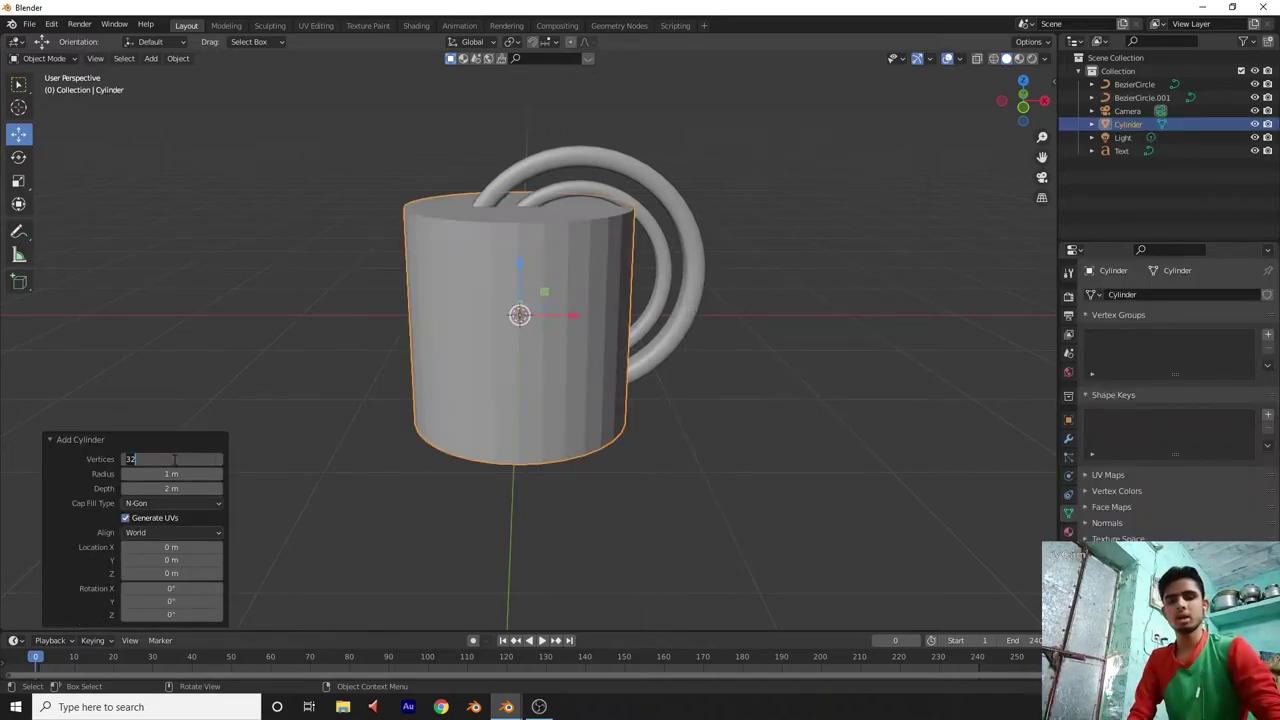
key("Return")
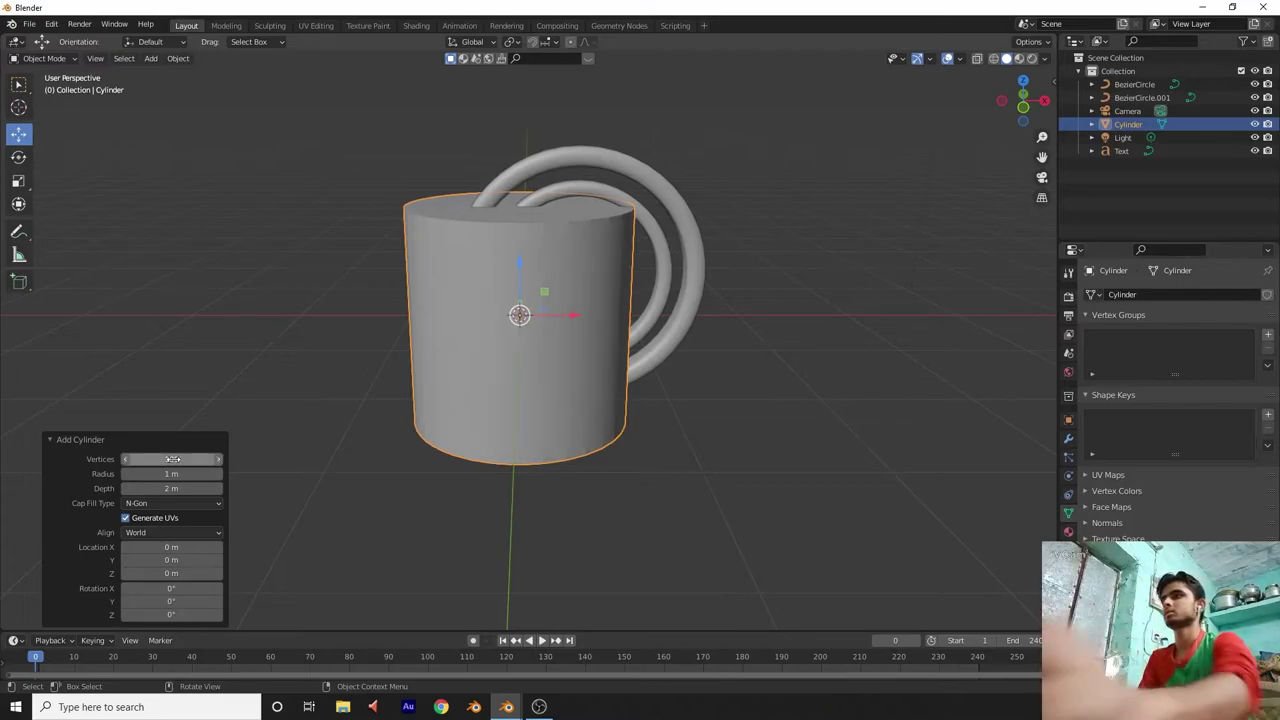
left_click_drag(188, 480, 96, 488)
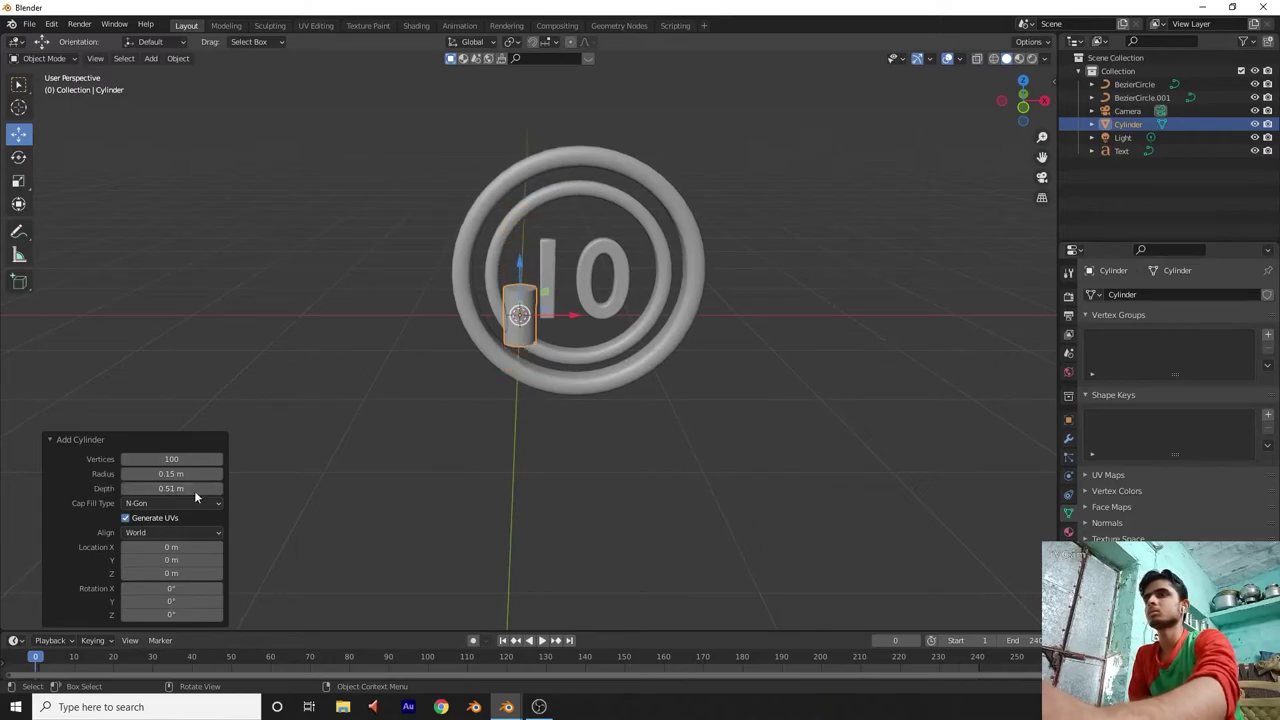
mouse_move(185, 475)
left_mouse_down()
mouse_move(160, 475)
mouse_move(185, 476)
left_mouse_up()
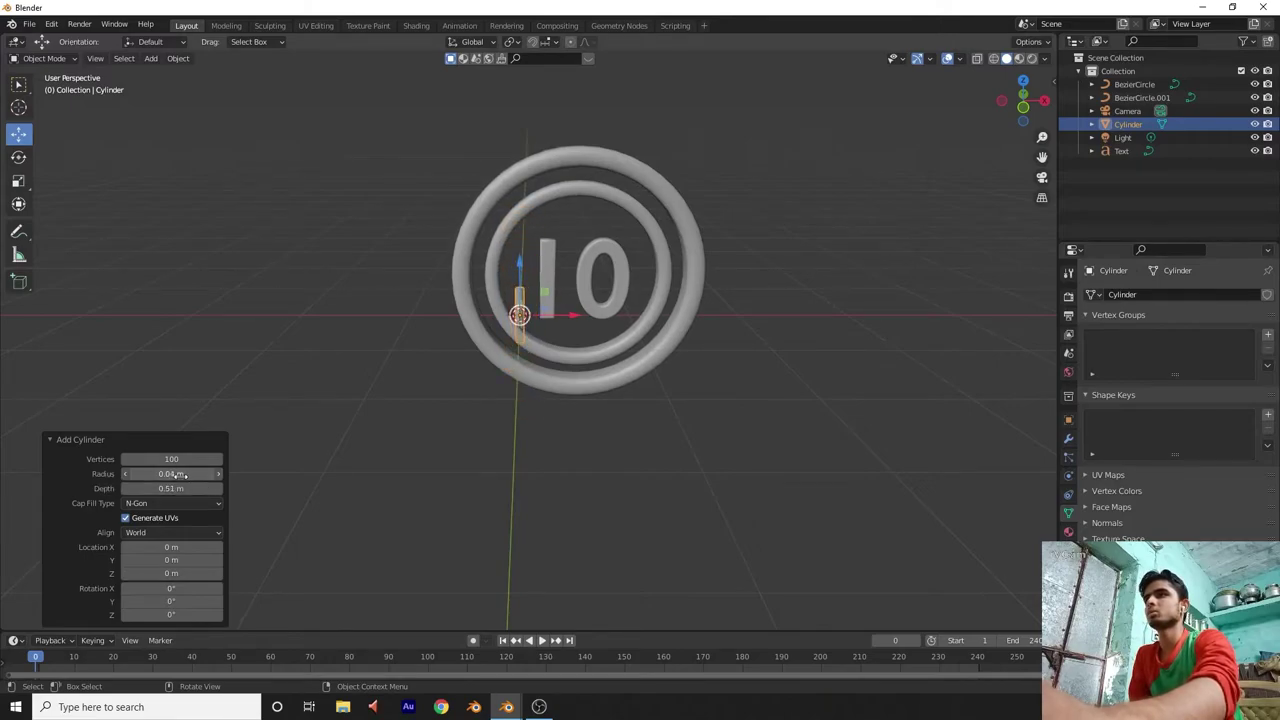
Move the rod into the gap between the two rings at their top centre and scale it to about 0.687 along Z.
left_click_drag(565, 317, 641, 316)
key("KP_1")
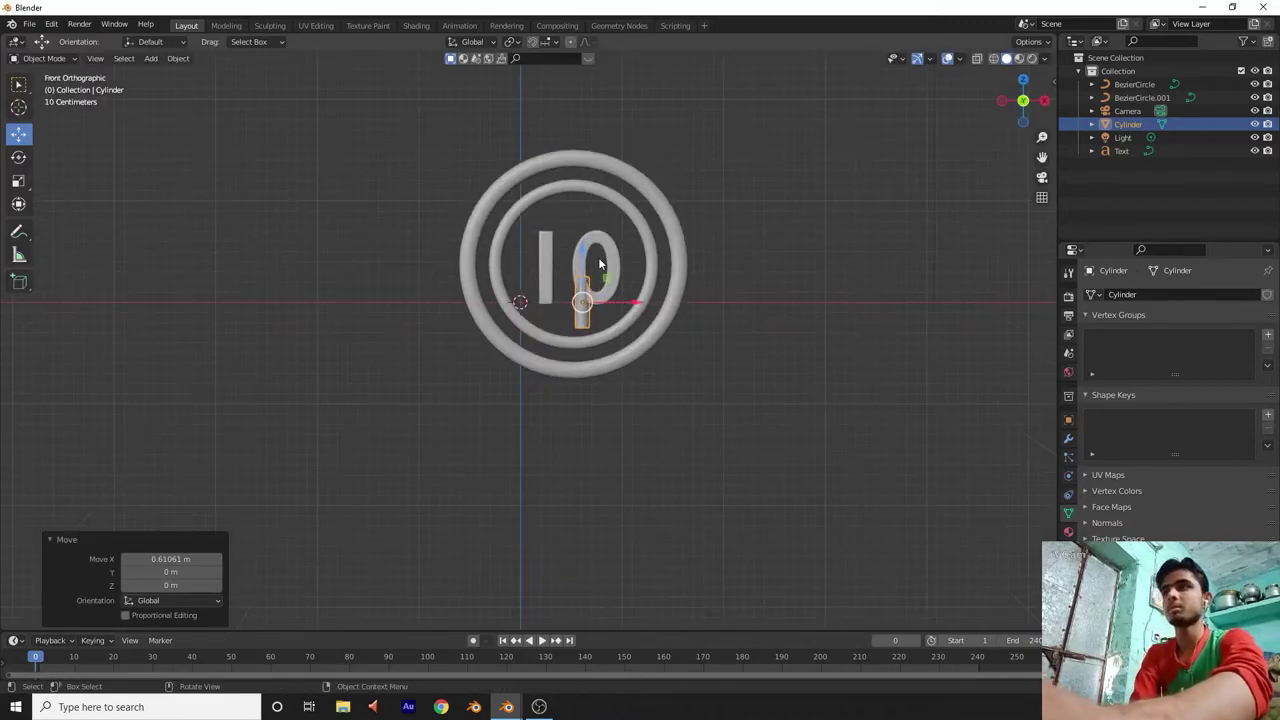
left_click_drag(576, 262, 584, 135)
key("shift+space")
key("s")
left_click(19, 132)
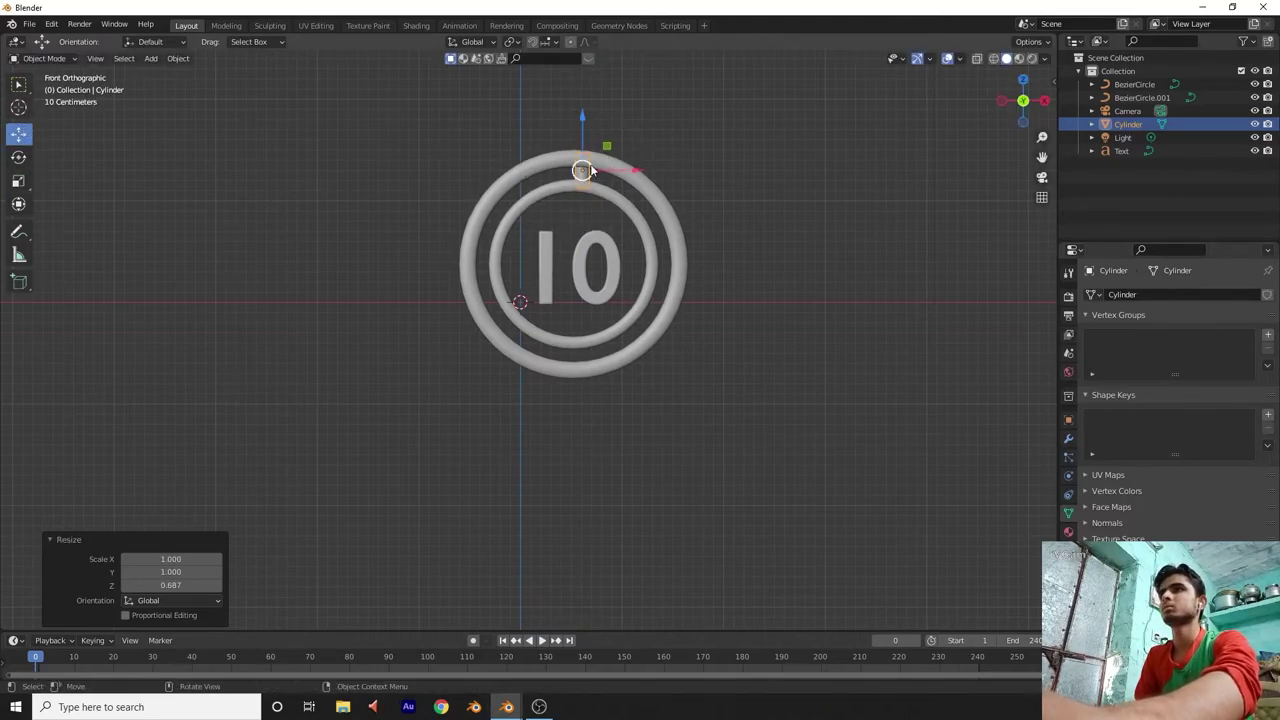
left_click_drag(632, 174, 625, 170)
left_click(643, 170)
Duplicate the top connector rod and move the copy down along Z into the gap at the bottom of the rings.
left_click(577, 175)
key("shift+d")
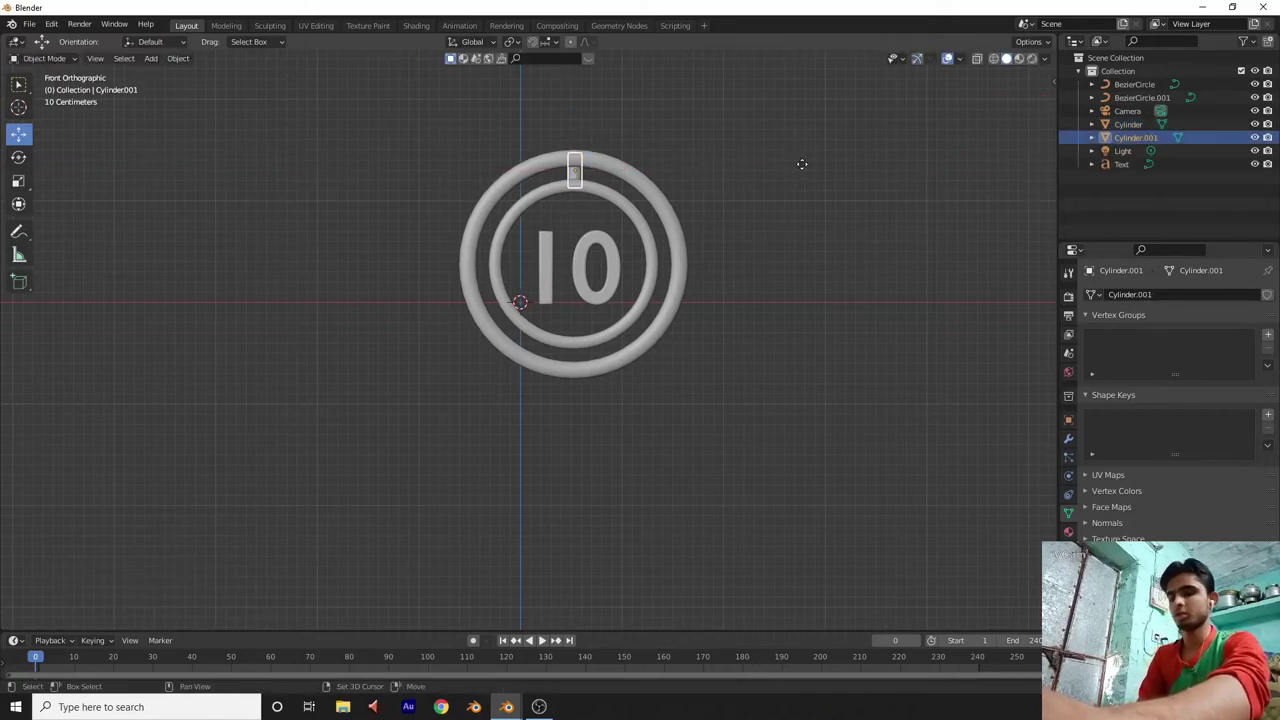
key("Escape")
left_click_drag(573, 118, 572, 304)
left_click(749, 283)
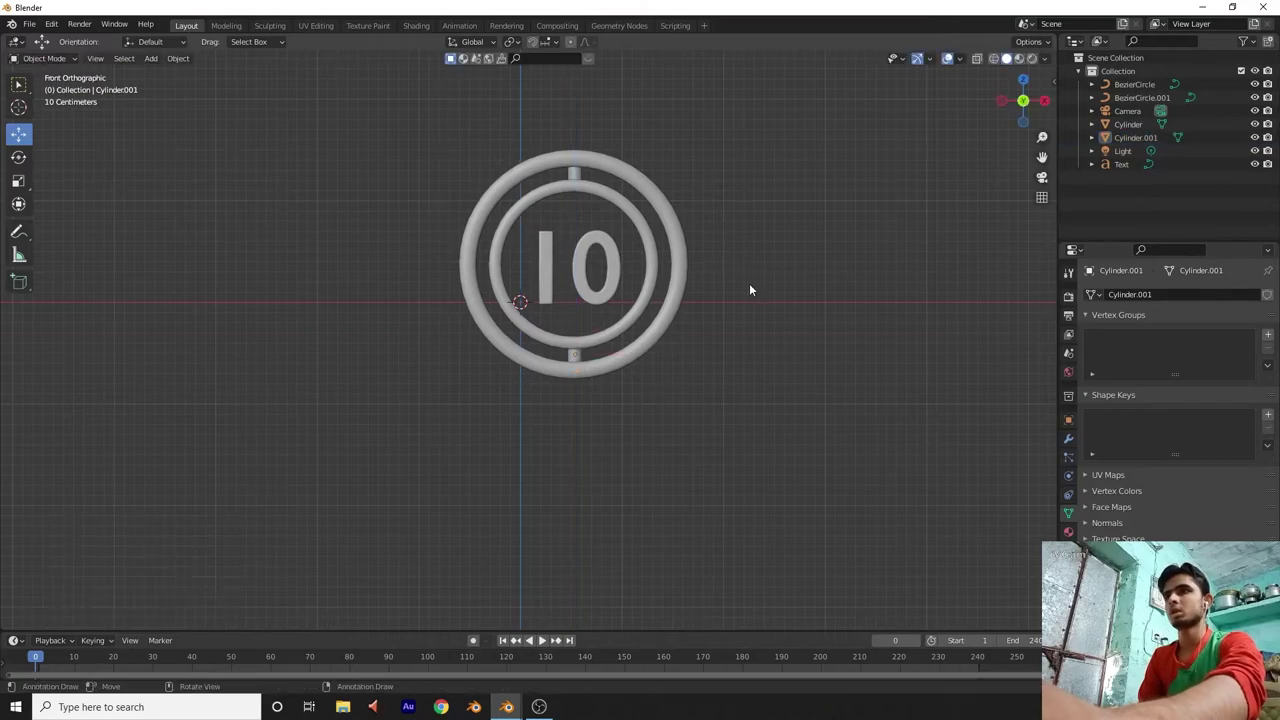
Duplicate the bottom connector and move the copy about 1.12 m along X and 0.86 m up, beside the outer ring's right edge.
left_click(574, 354)
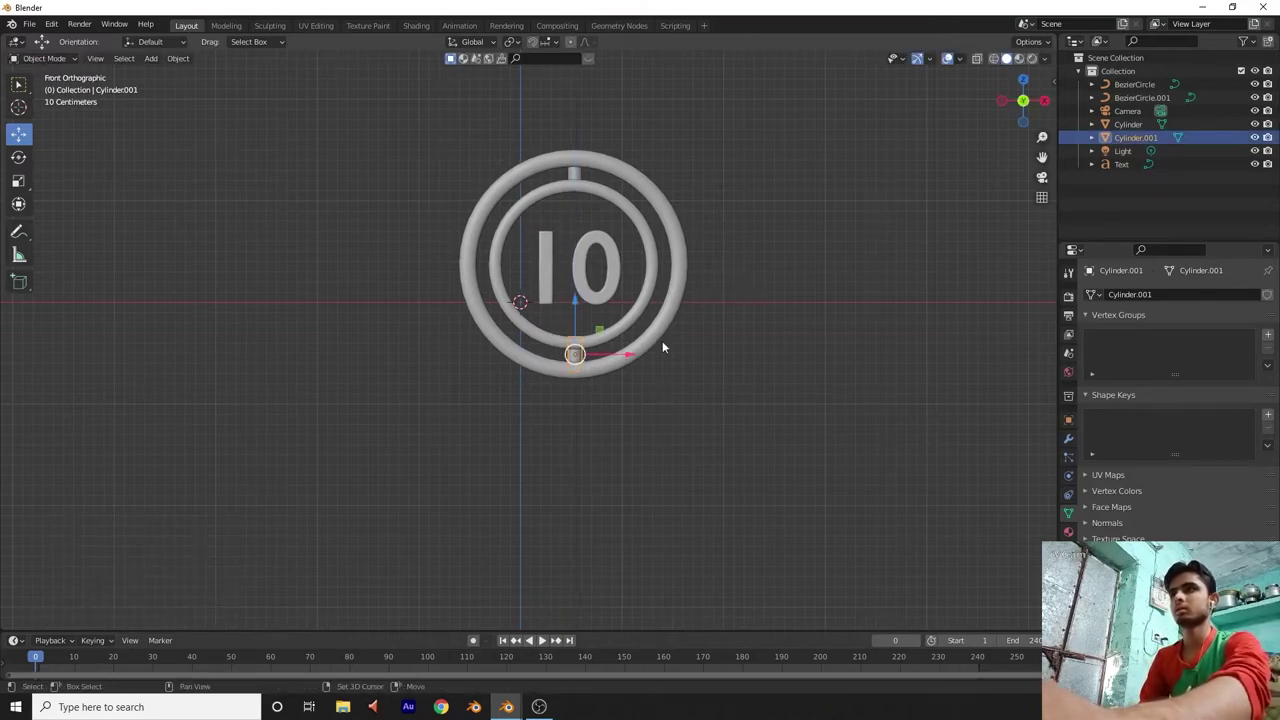
key("shift+d")
key("Escape")
left_click(752, 318)
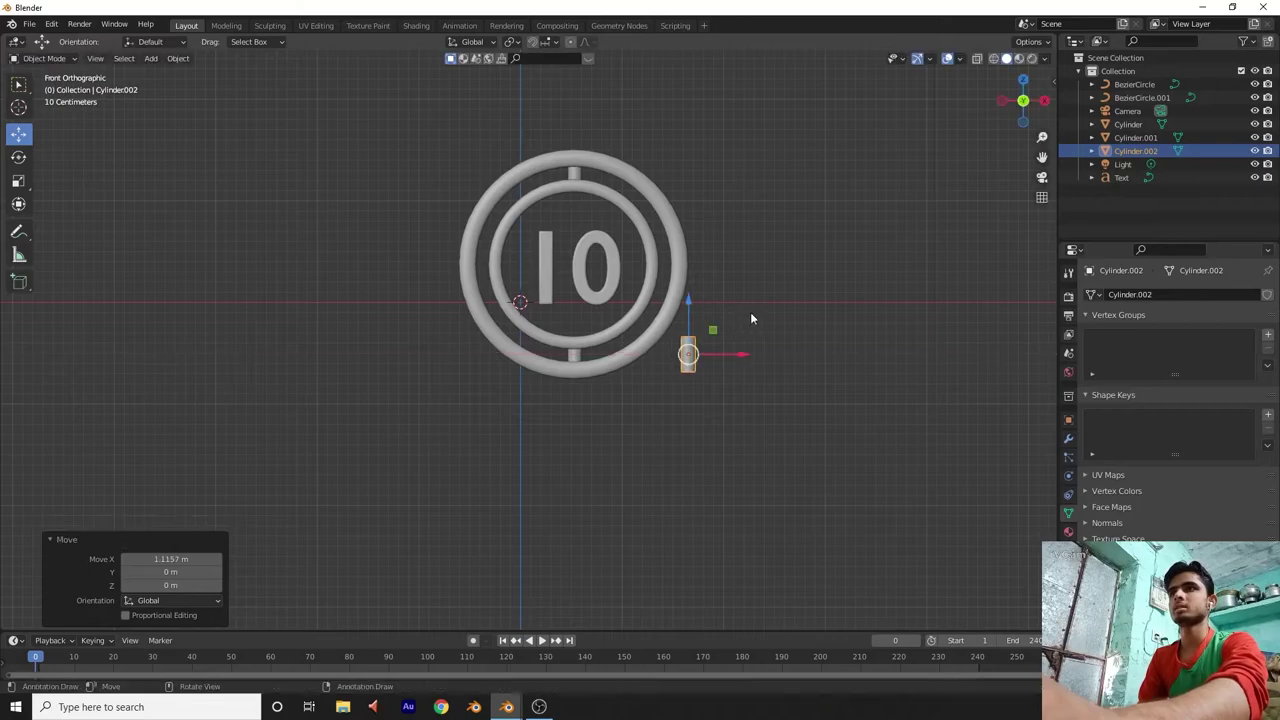
left_click_drag(687, 301, 688, 213)
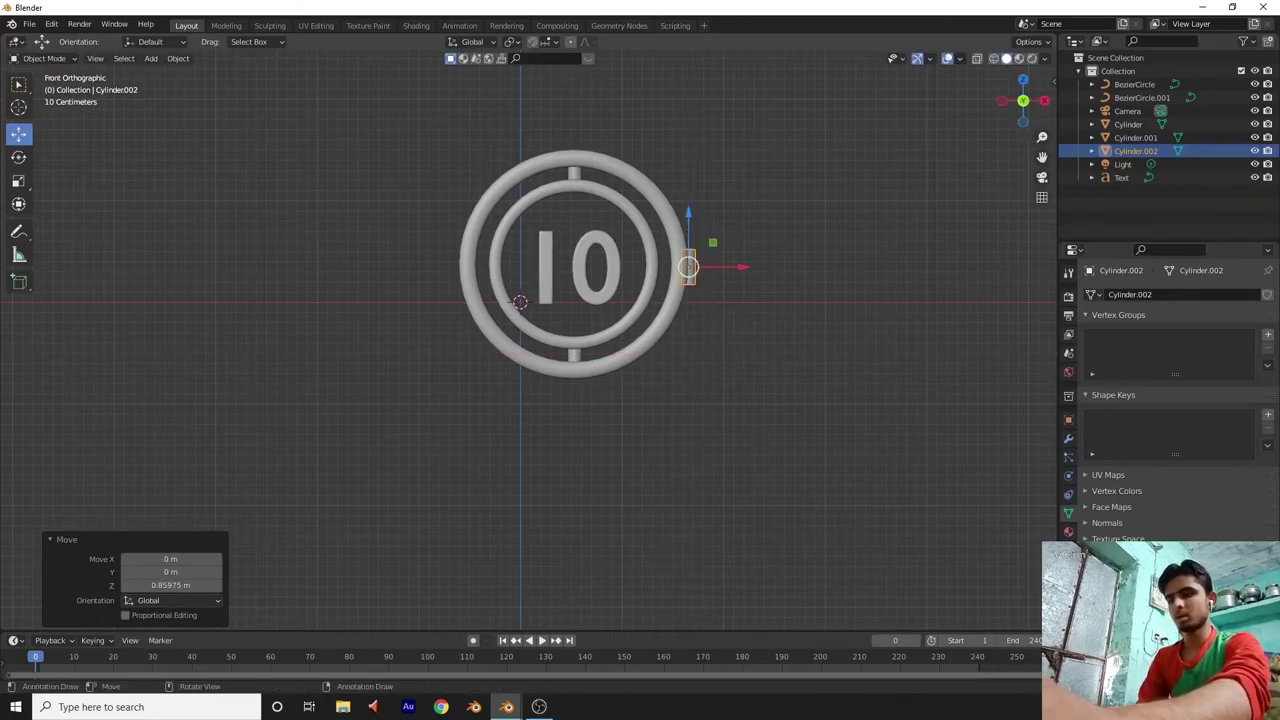
Rotate the copied side rod 90 degrees about the Y axis so it lies horizontally.
key("r")
key("y")
type("90")
key("Return")
left_click(838, 271)
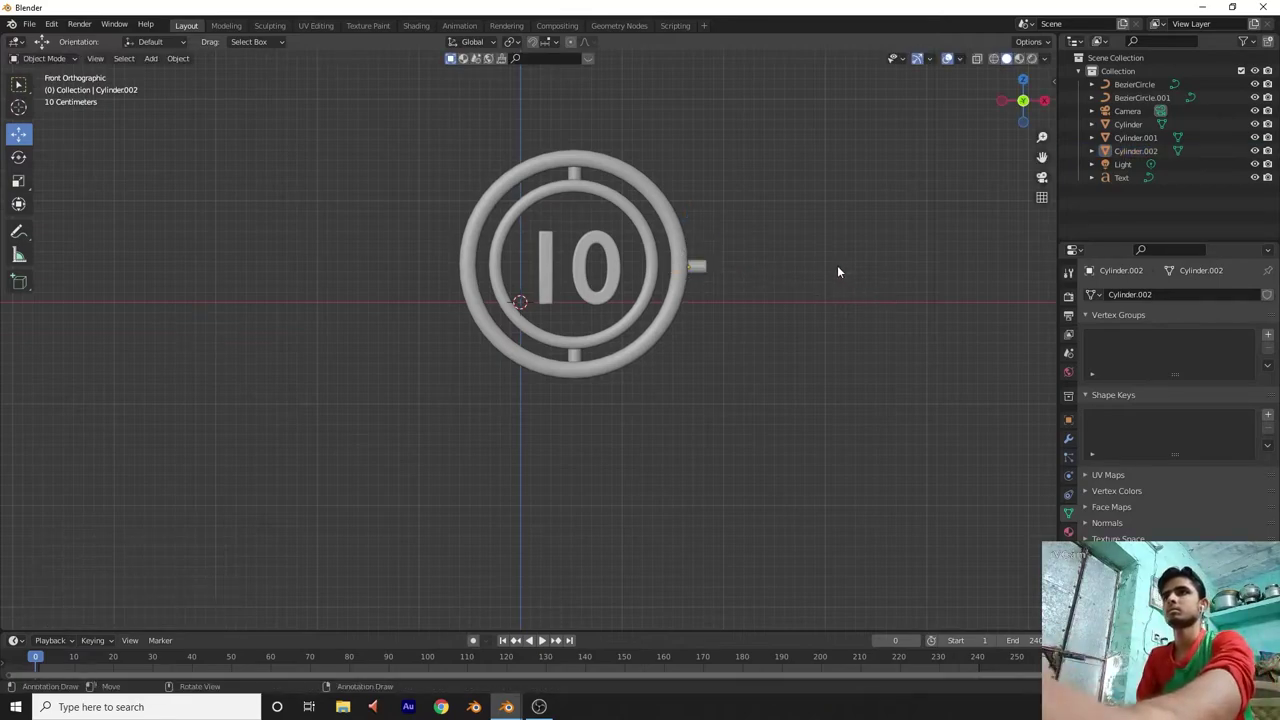
Shift the horizontal rod slightly outward along the X axis so it projects from the outer ring's right edge.
left_click(696, 268)
key("g")
key("x")
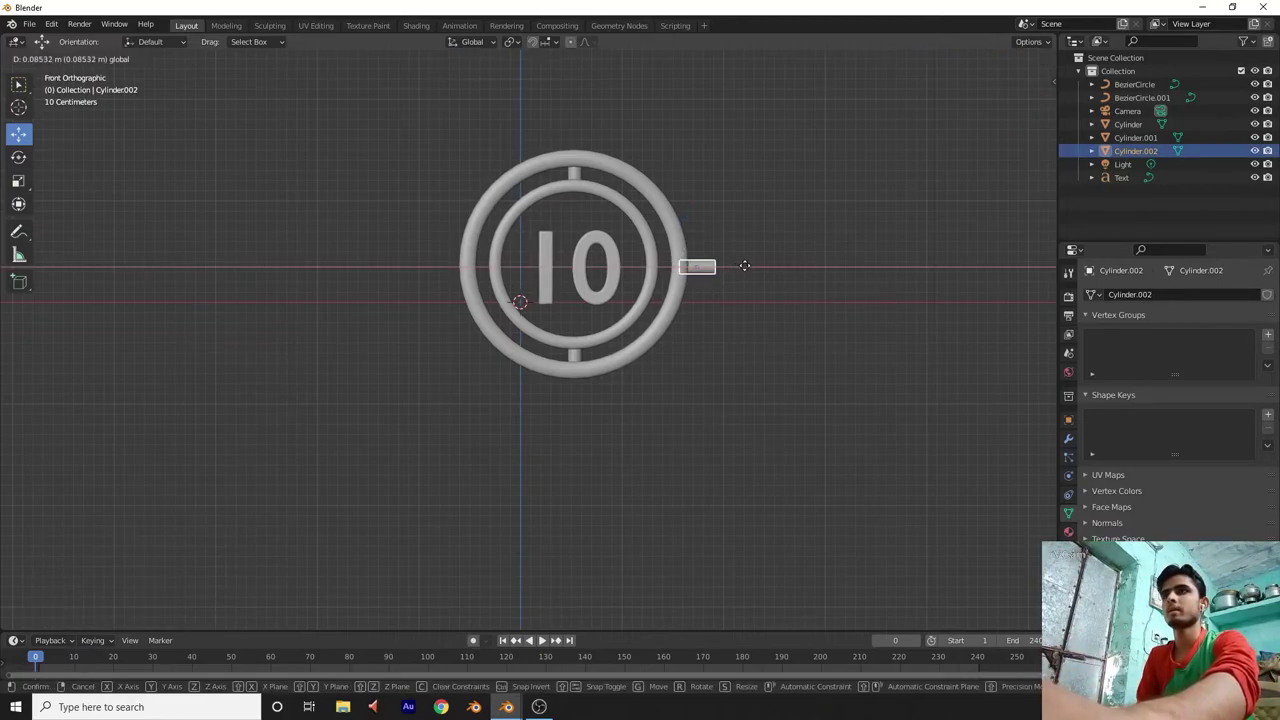
left_click(743, 266)
left_click(734, 273)
Duplicate the horizontal side rod and move the copy along X to the outer ring's left edge.
left_click(700, 267)
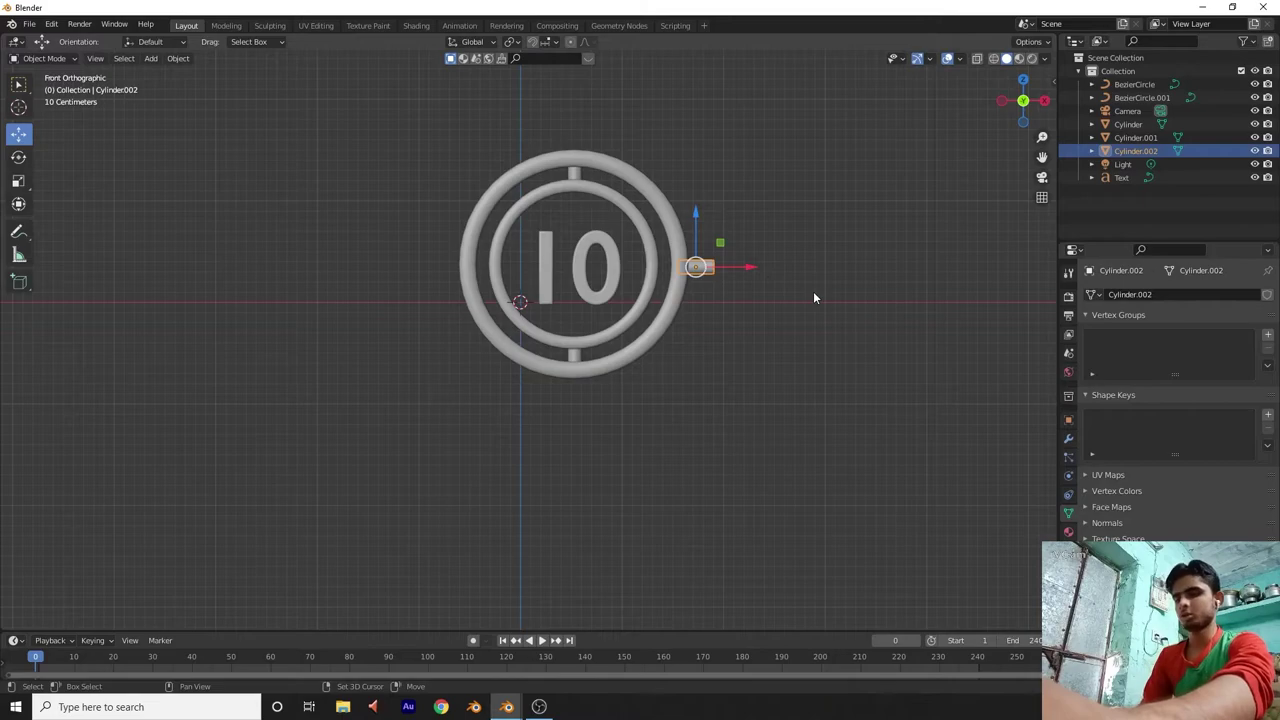
key("shift+d")
key("Escape")
left_click_drag(752, 270, 500, 281)
left_click(934, 220)
Add a cube and shape it into a thin upright post by narrowing it along X, scaling Z to 0.927 and Y to 0.102.
key("shift+a")
mouse_move(840, 287)
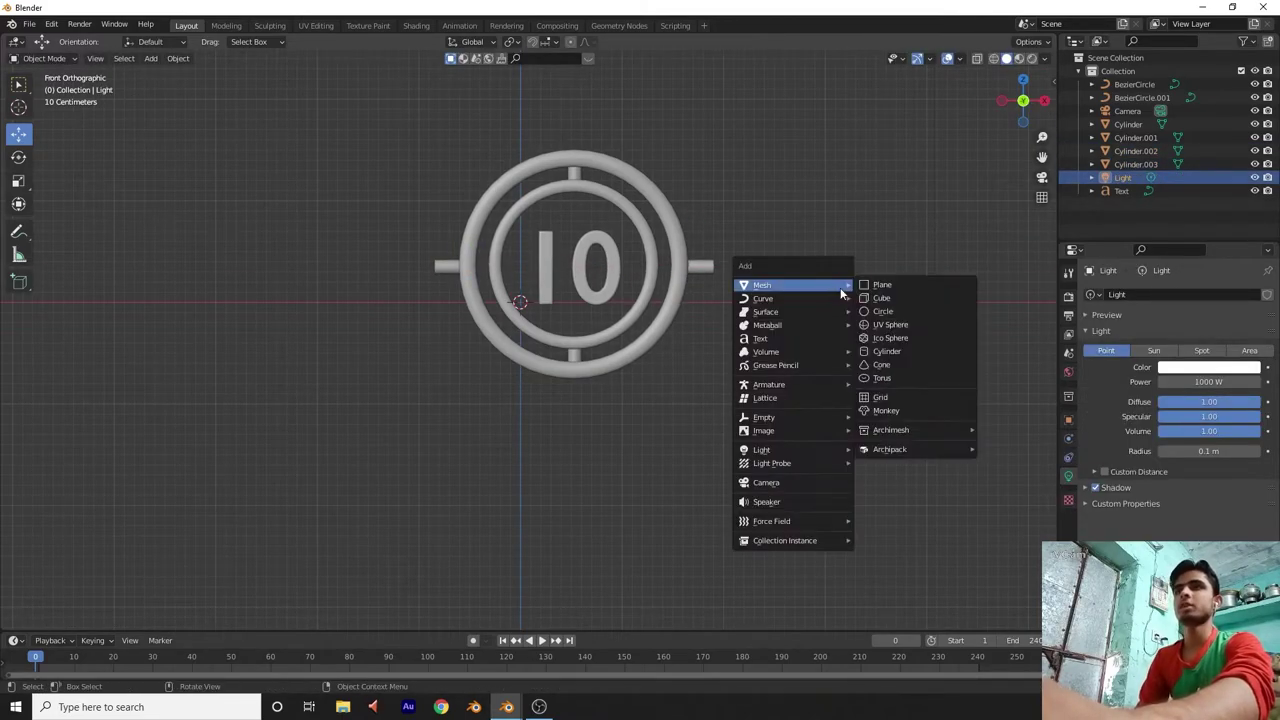
left_click(874, 298)
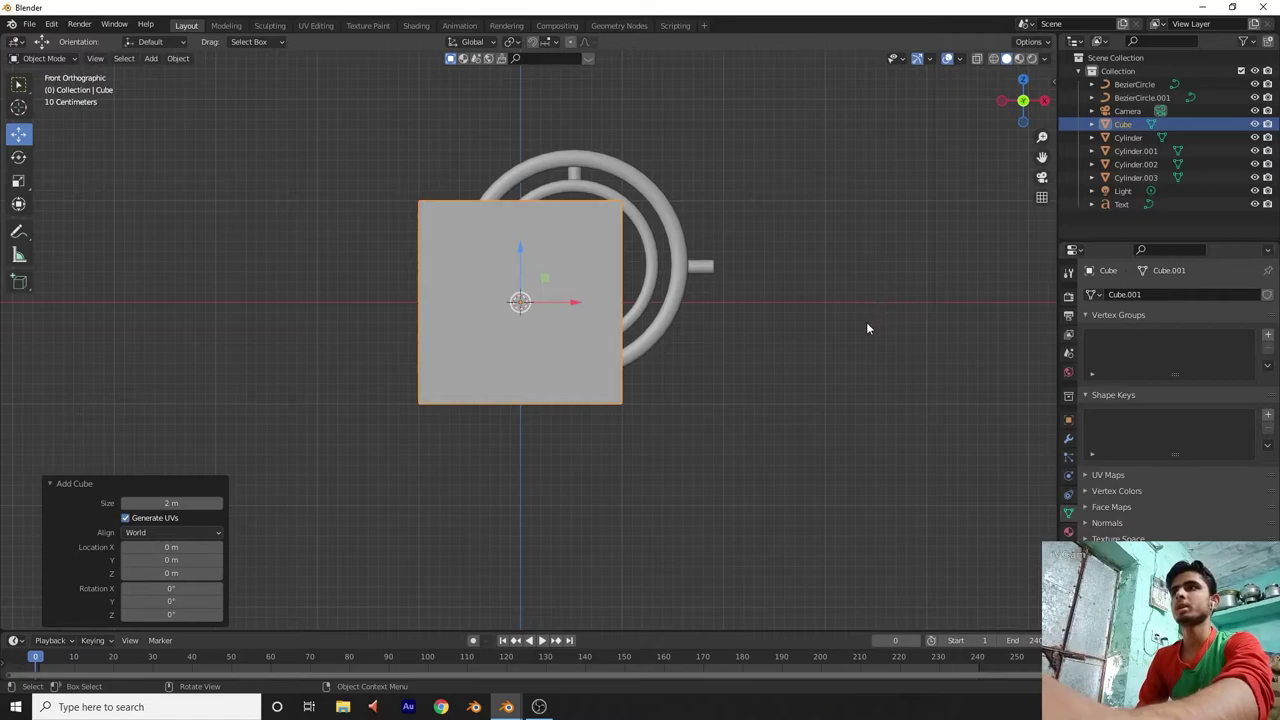
left_click(22, 180)
left_click_drag(572, 302, 520, 259)
left_click_drag(1022, 100, 990, 110)
middle_click_drag(599, 277, 599, 277)
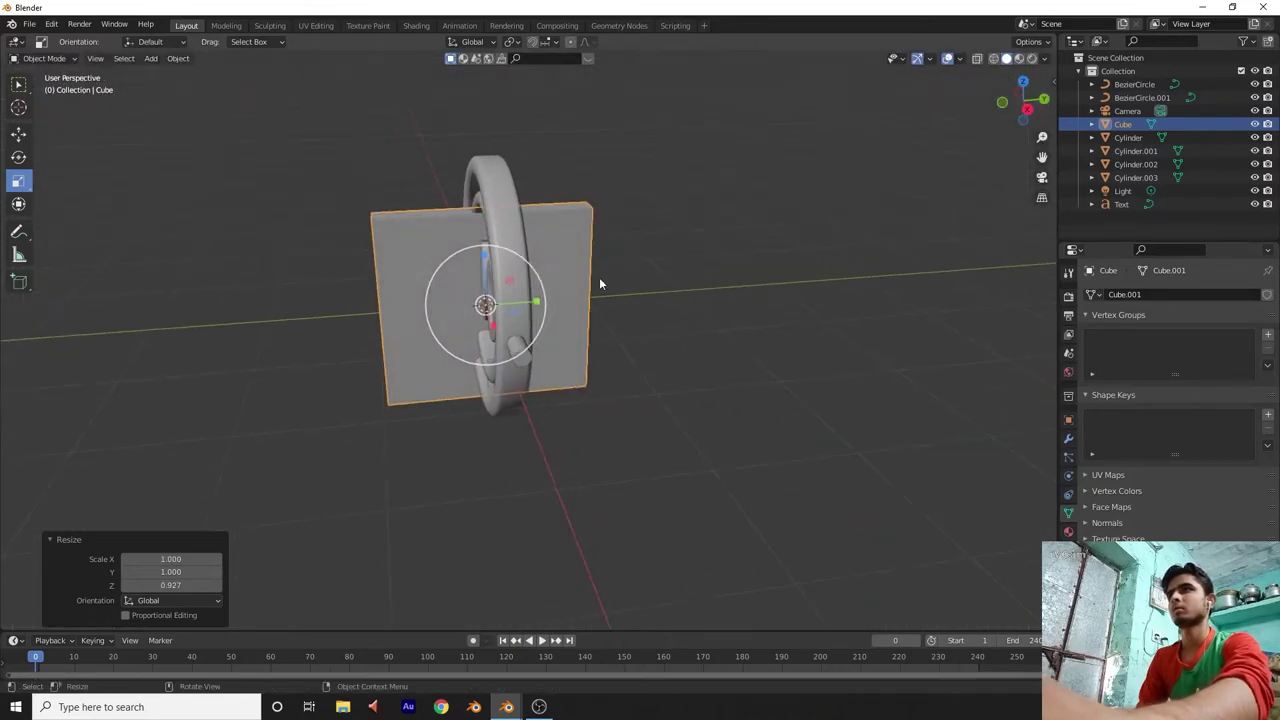
left_click_drag(540, 304, 485, 305)
Shorten the post along Z and move it in front view so its upper end meets the left side rod.
left_click(1015, 105)
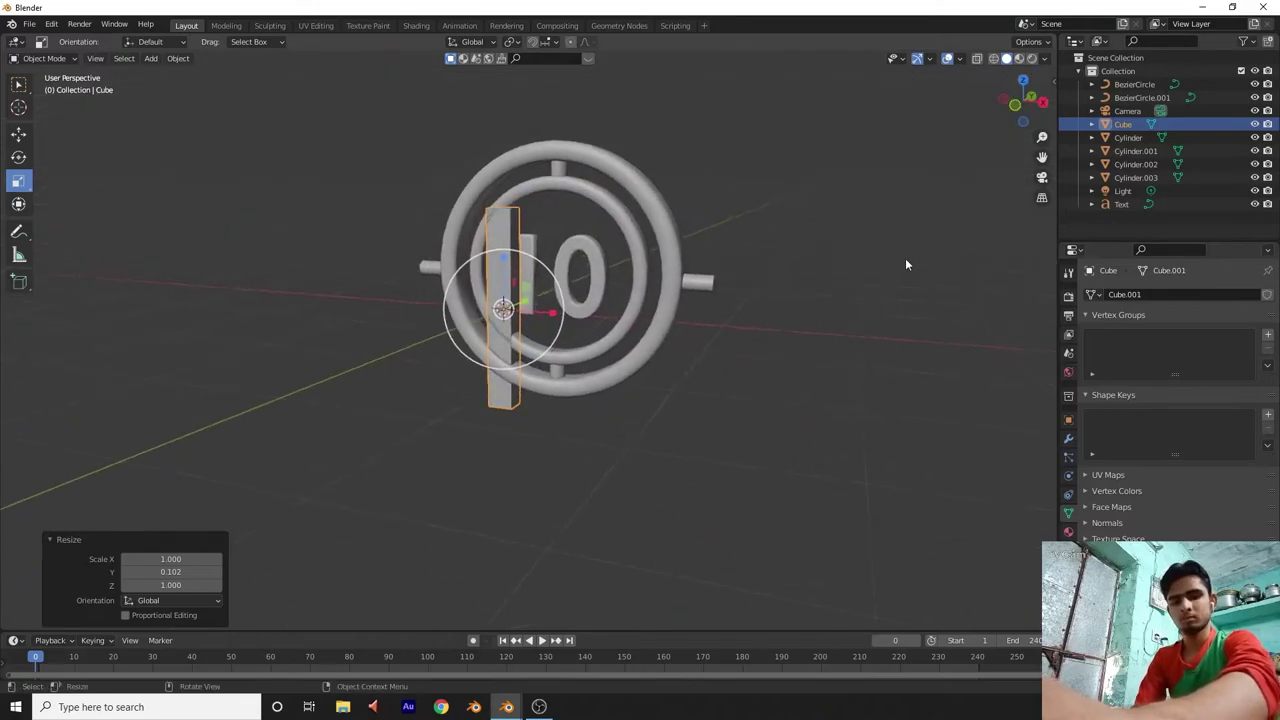
left_click_drag(520, 250, 520, 254)
left_click(19, 134)
left_click_drag(545, 302, 435, 296)
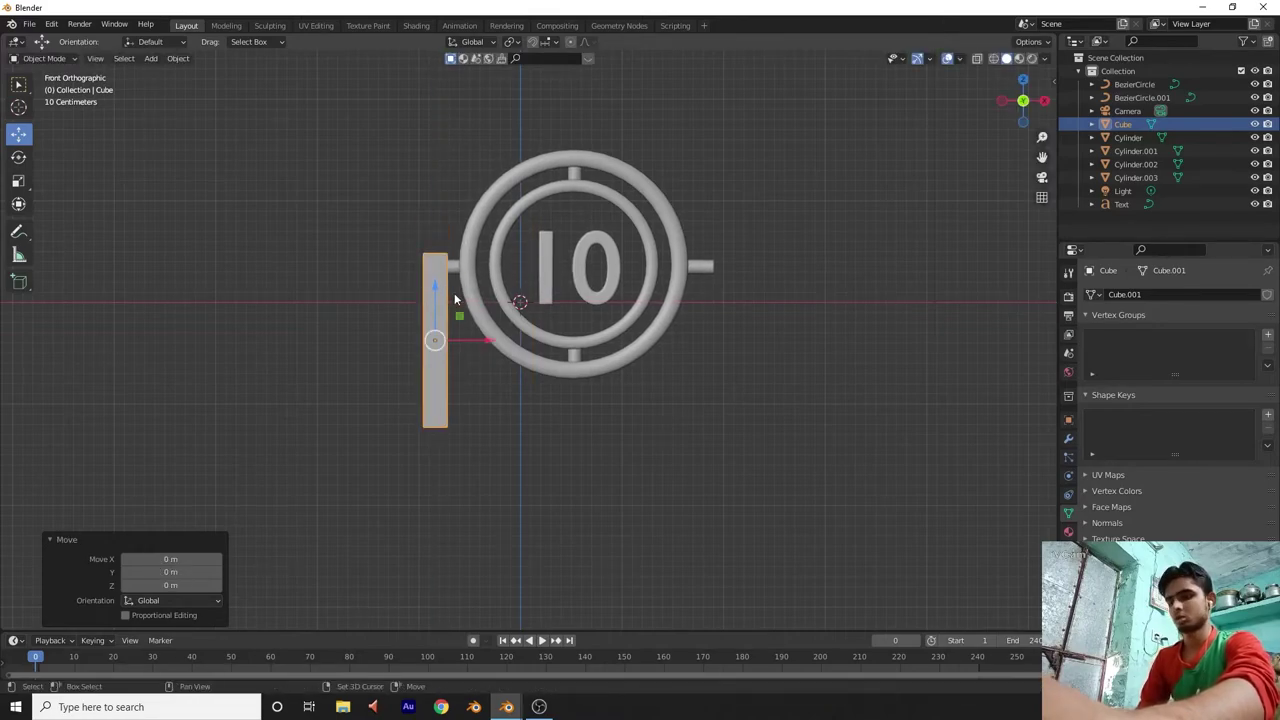
Duplicate the left post and move the copy about 2.77 m along X to the end of the right side rod.
key("shift+d")
right_click(455, 298)
left_click(489, 344)
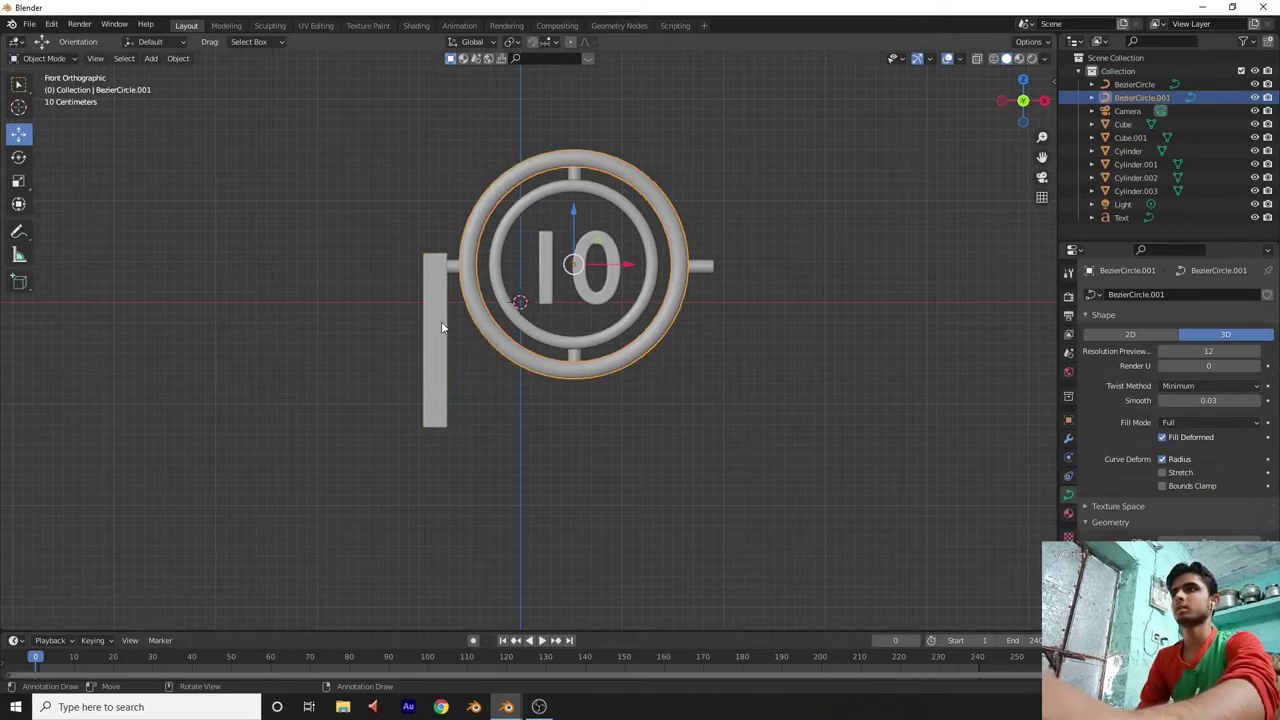
left_click(441, 327)
key("shift+d")
key("x")
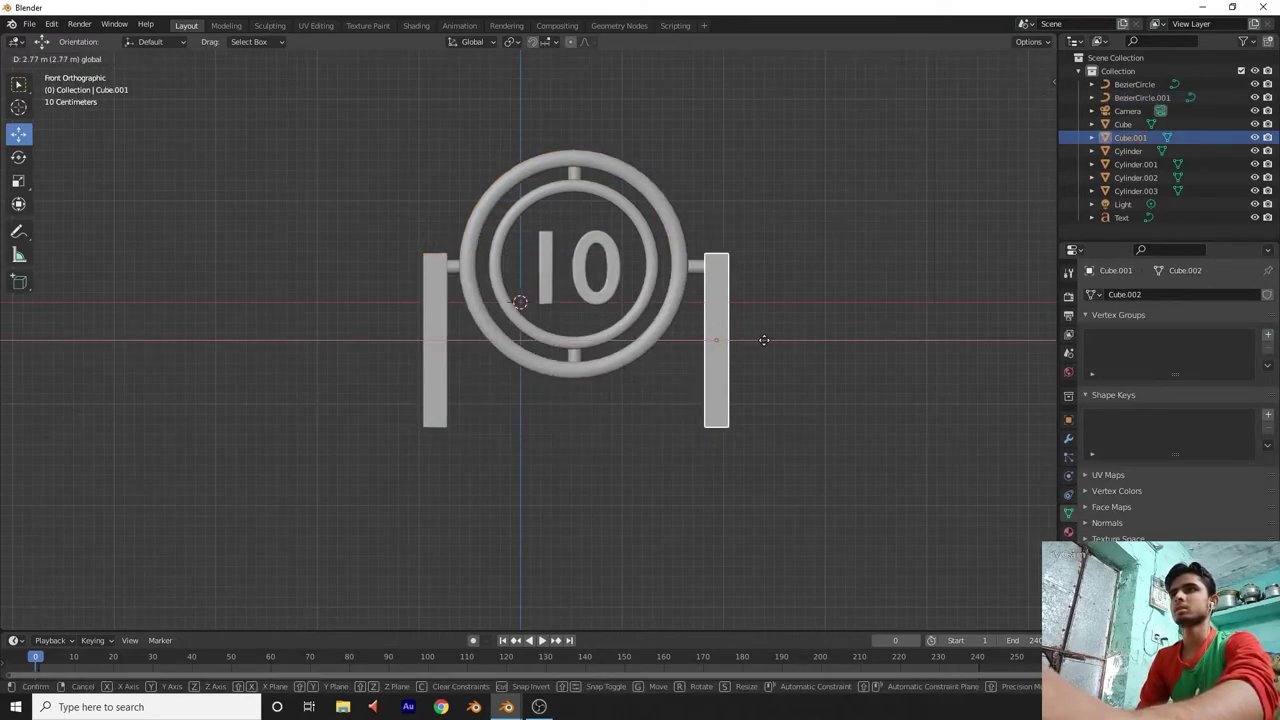
left_click(764, 340)
left_click_drag(1015, 100, 978, 105)
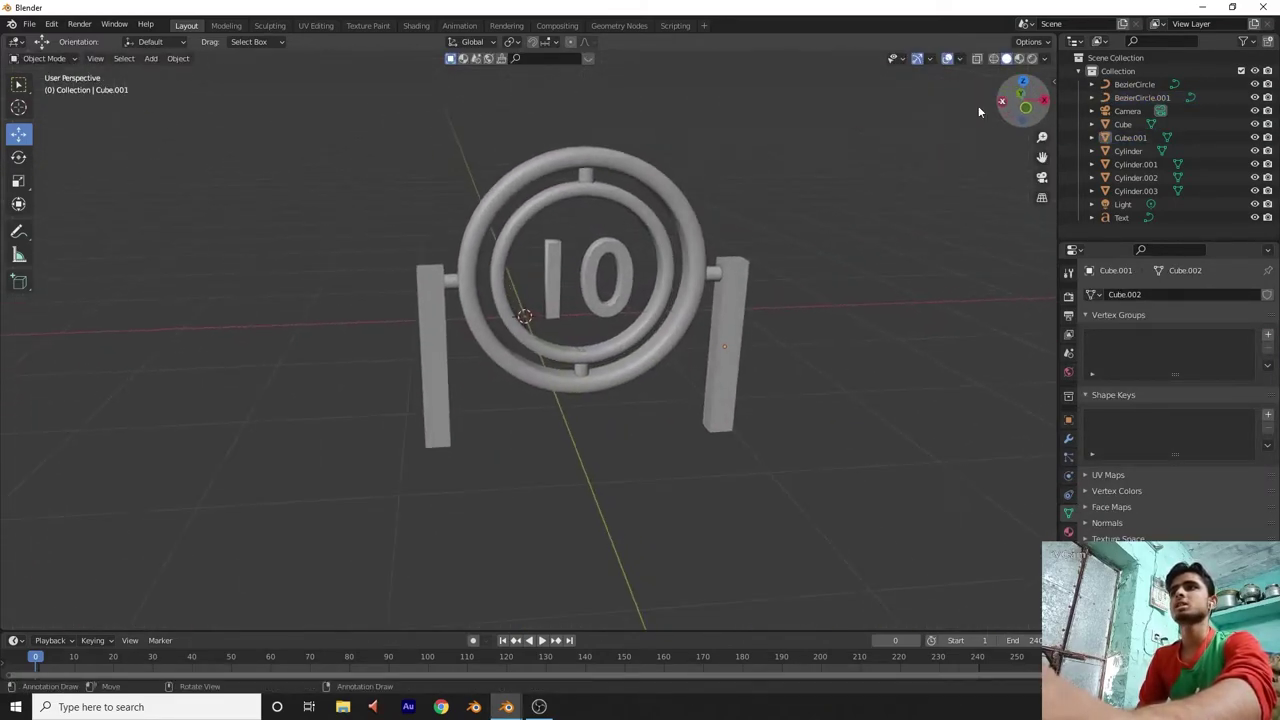
left_click(642, 210)
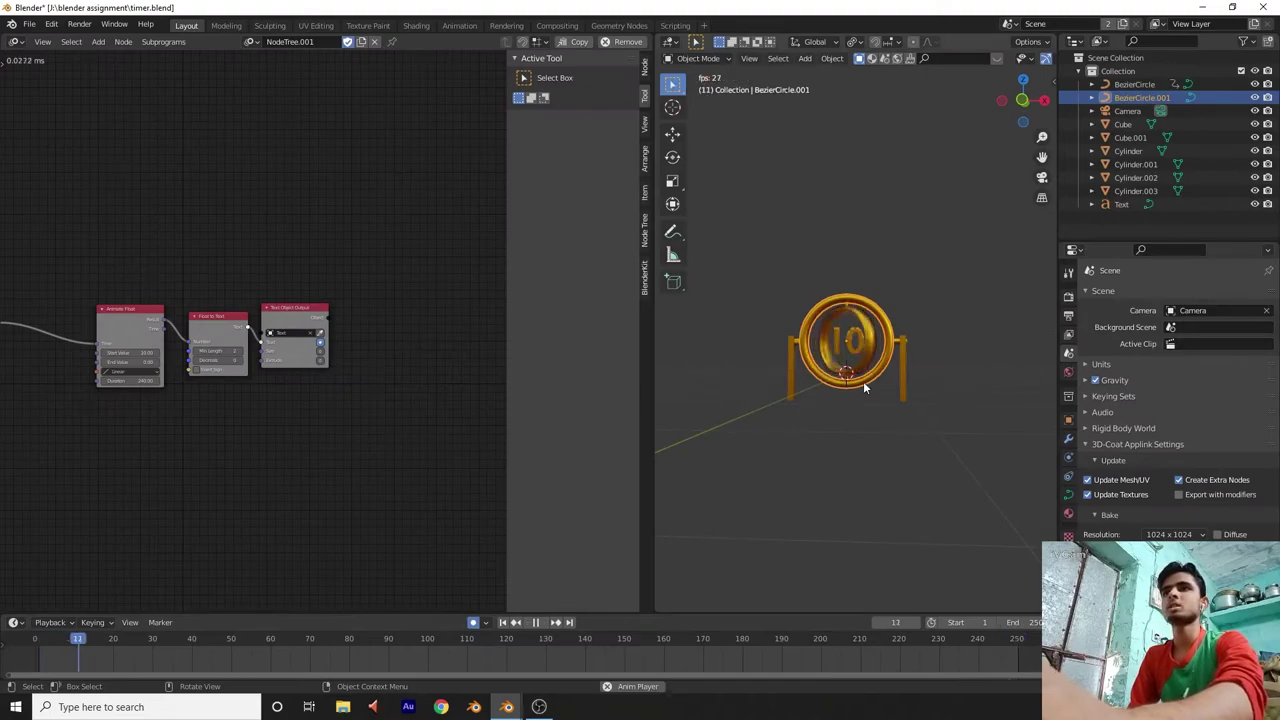
Watch the gold timer's countdown and ring rotation up close, and stop the playback at frame 45.
scroll(900, 356, "up", 5)
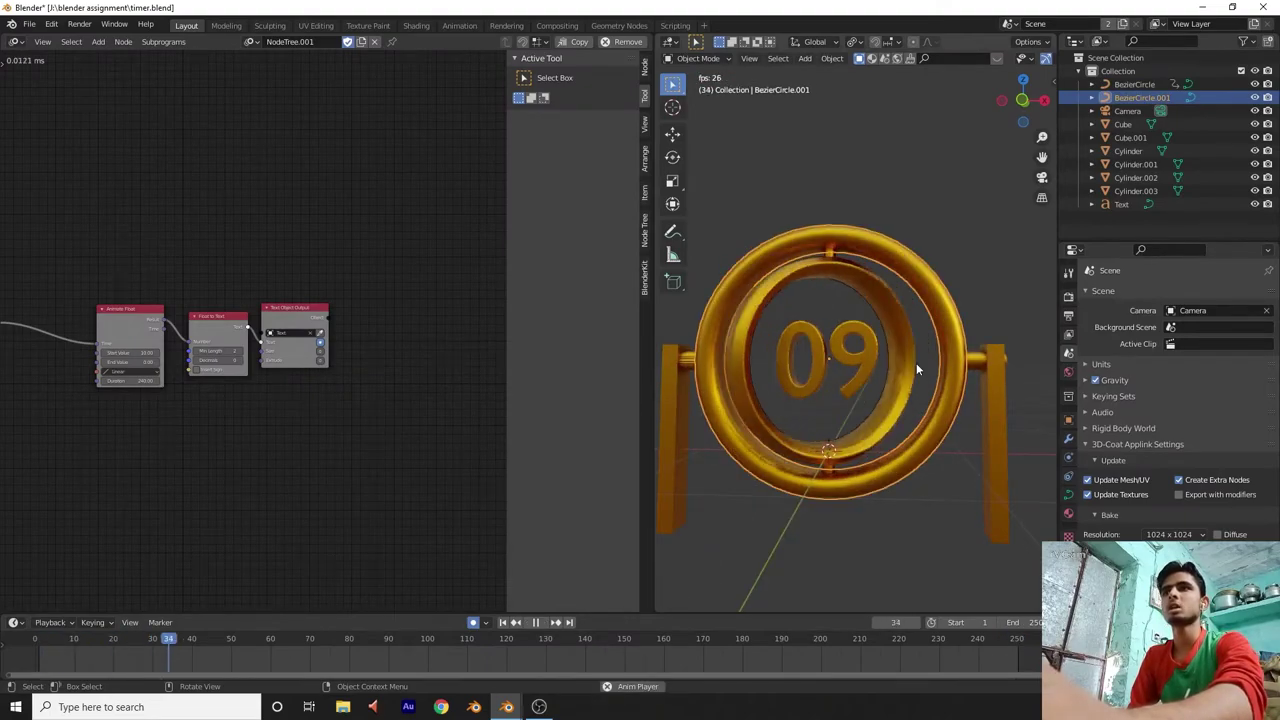
key("space")
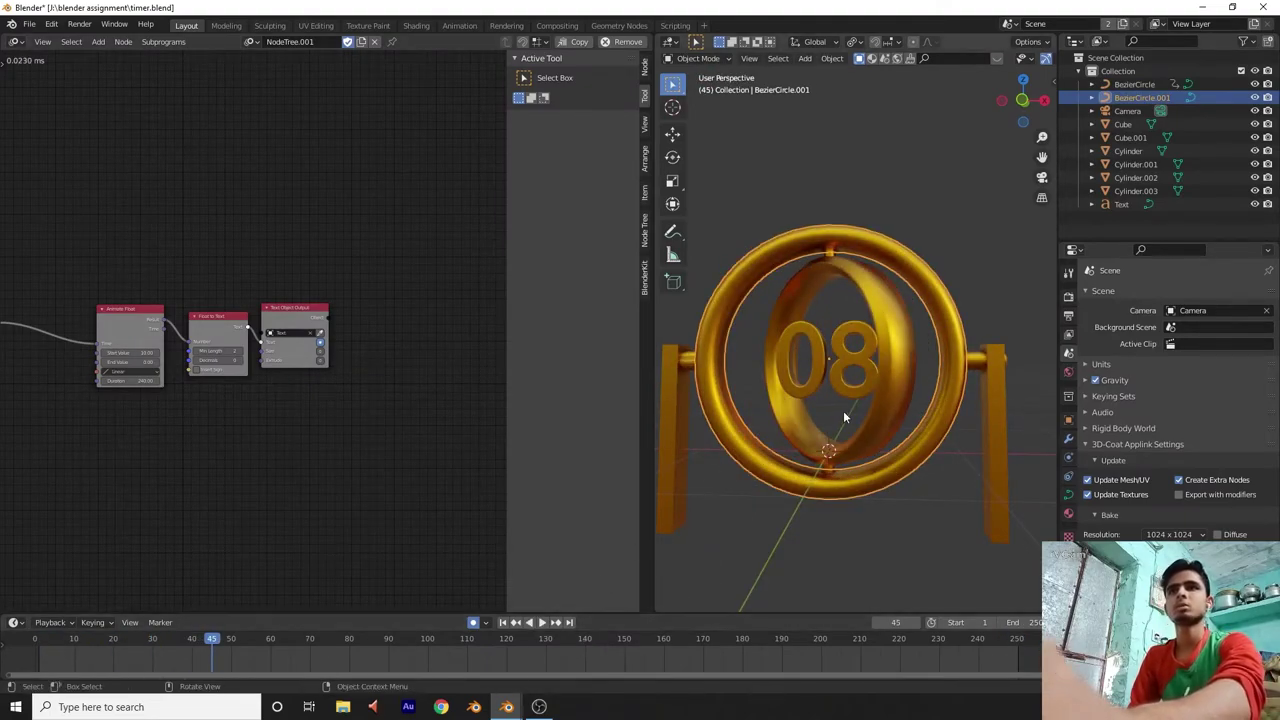
Examine the outer ring's curve data settings down to its Geometry offset and extrude values.
left_click(1068, 494)
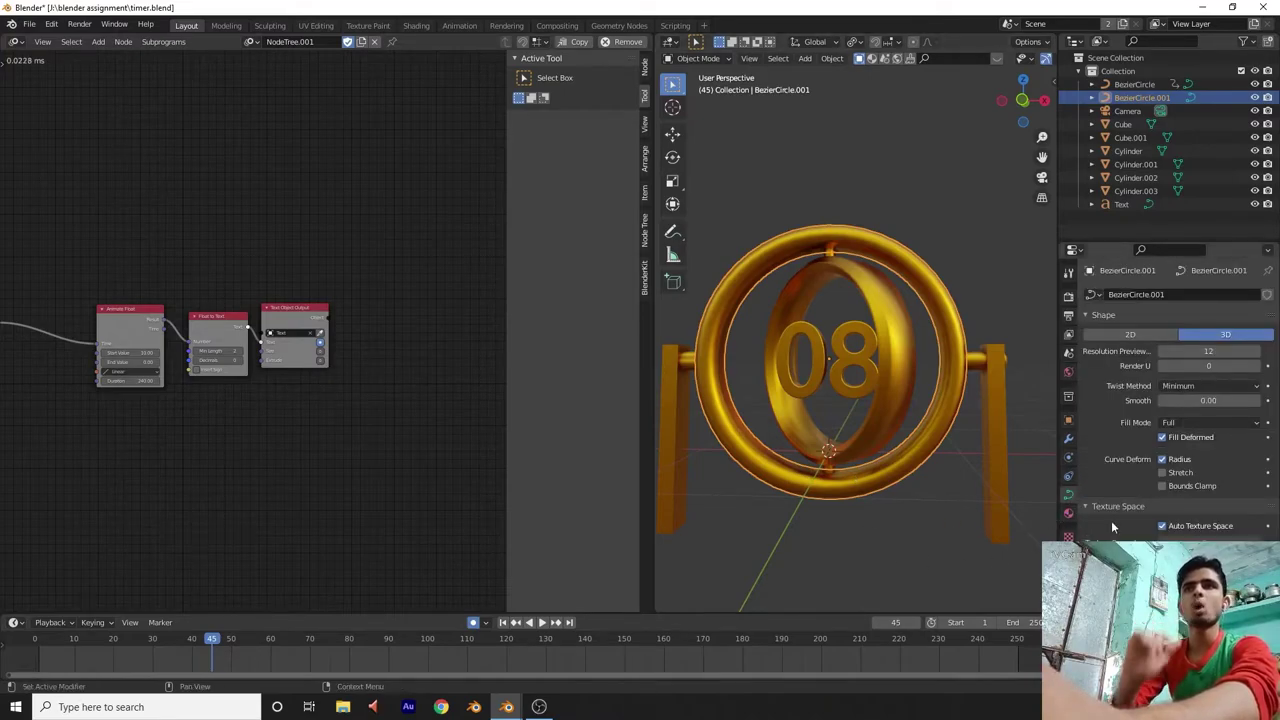
scroll(1140, 515, "down", 2)
scroll(1140, 515, "down", 2)
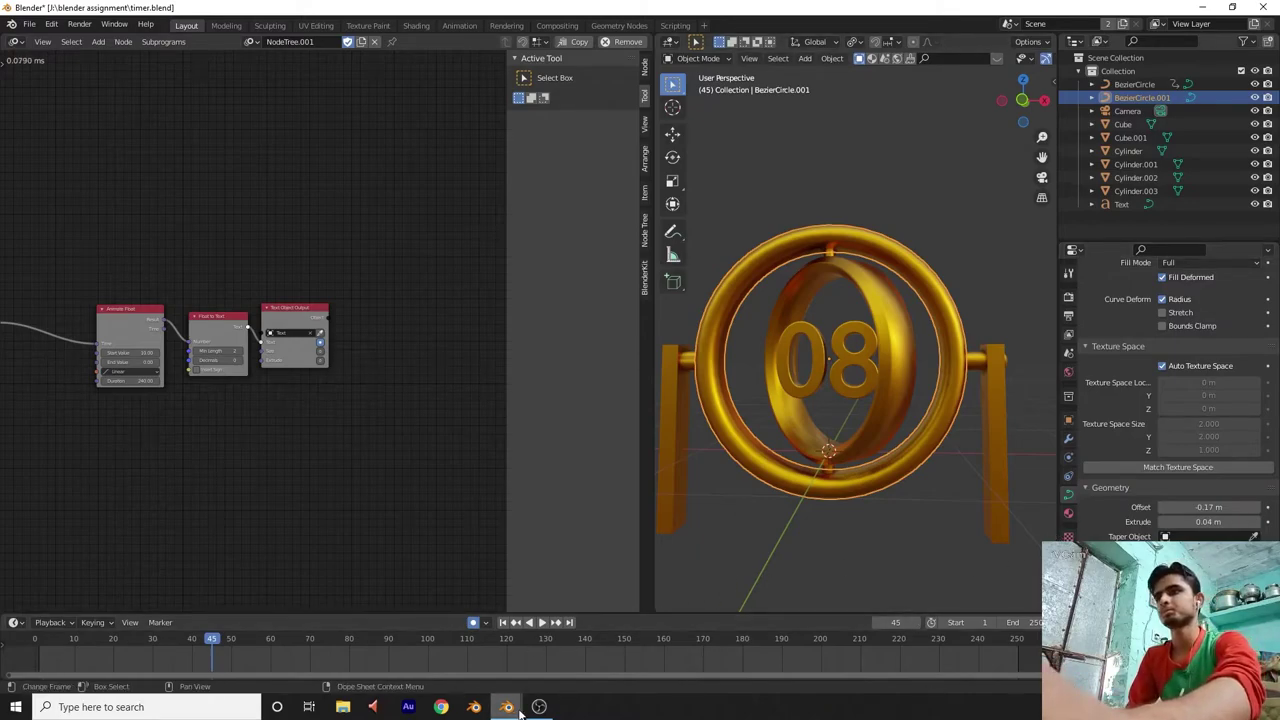
Switch to the other Blender window with the grey timer and set the inner ring's curve geometry offset to -0.03 m.
mouse_move(507, 707)
left_click(575, 660)
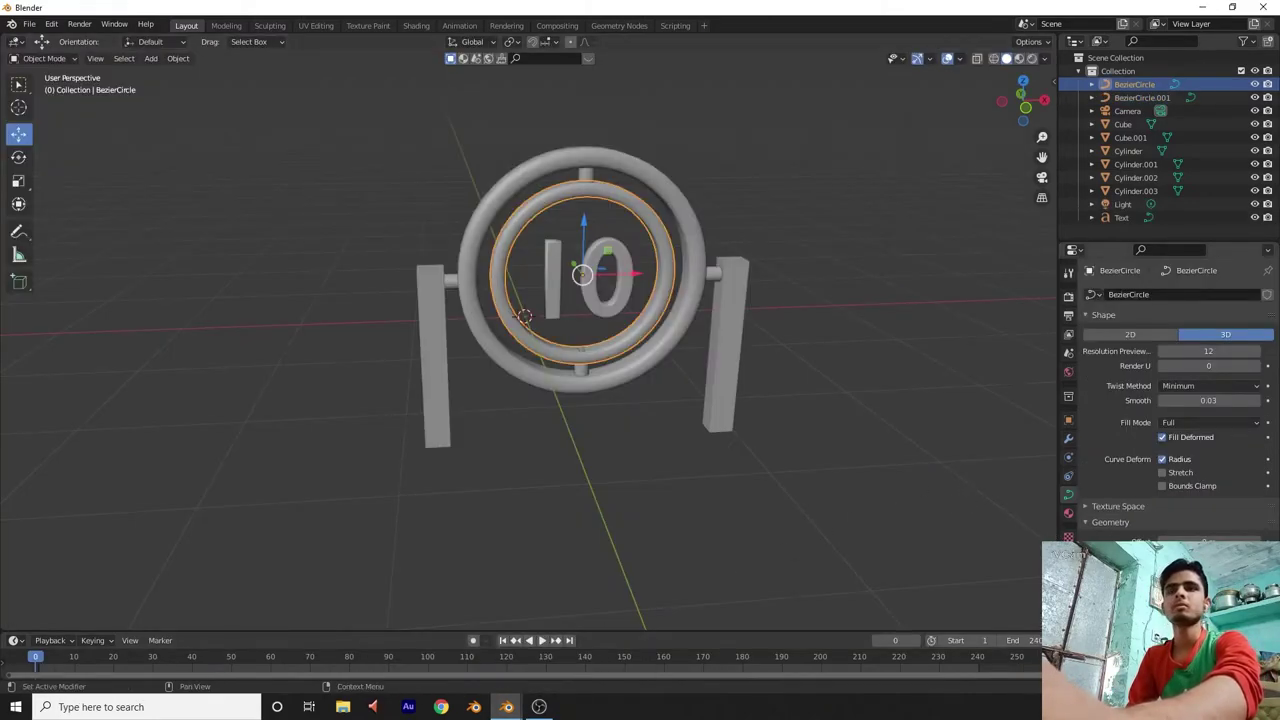
left_click_drag(1208, 540, 1230, 540)
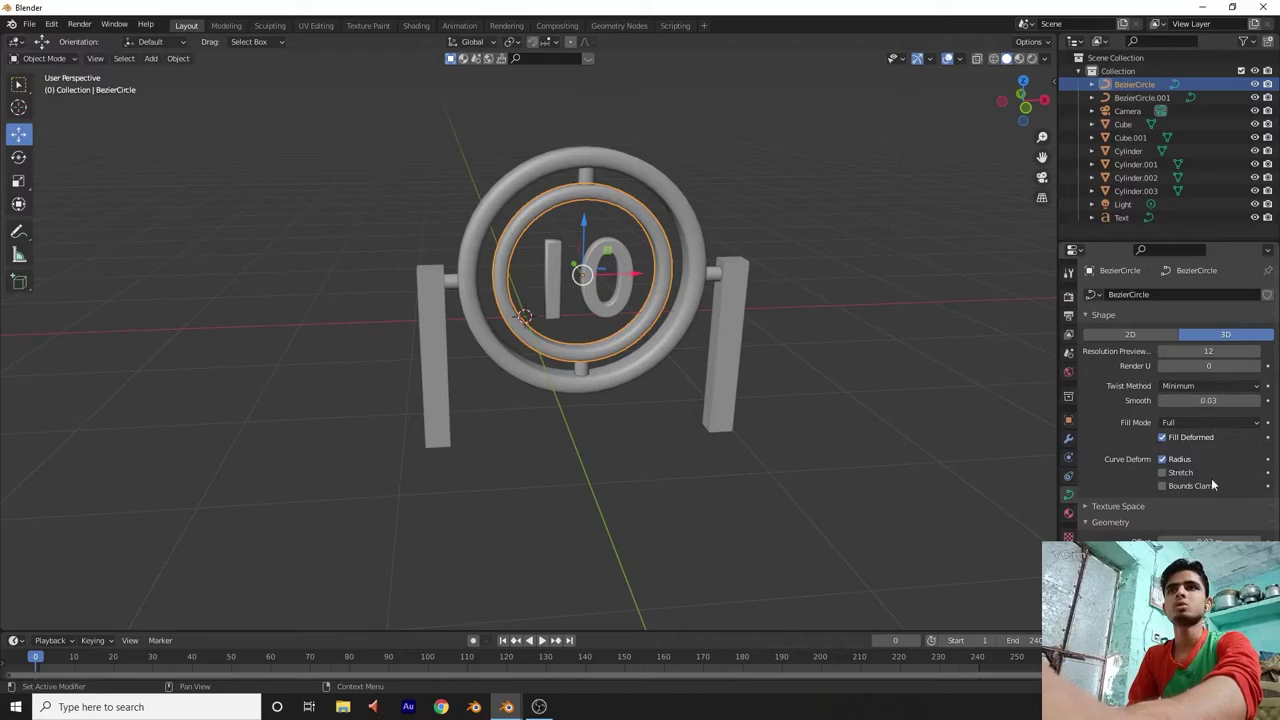
scroll(1211, 478, "down", 3)
scroll(1179, 400, "down", 1)
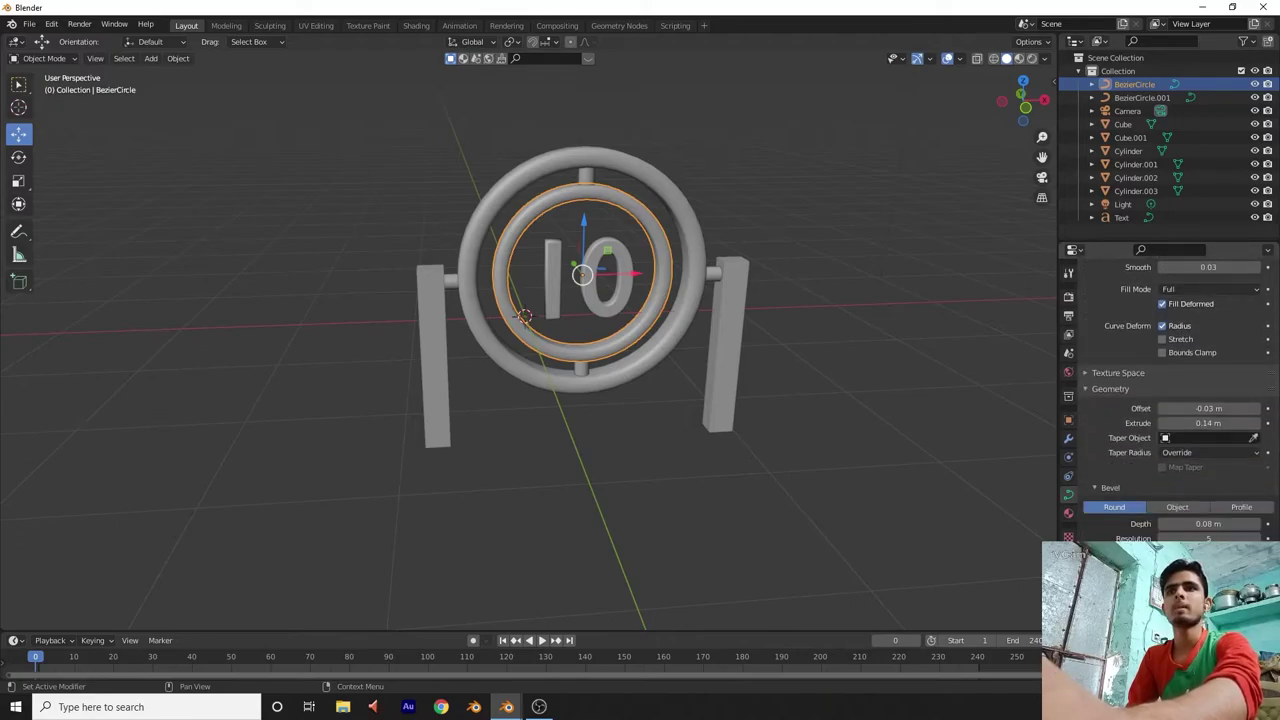
Try the Object and Profile bevel modes on the inner ring and return it to Round.
left_click(1178, 508)
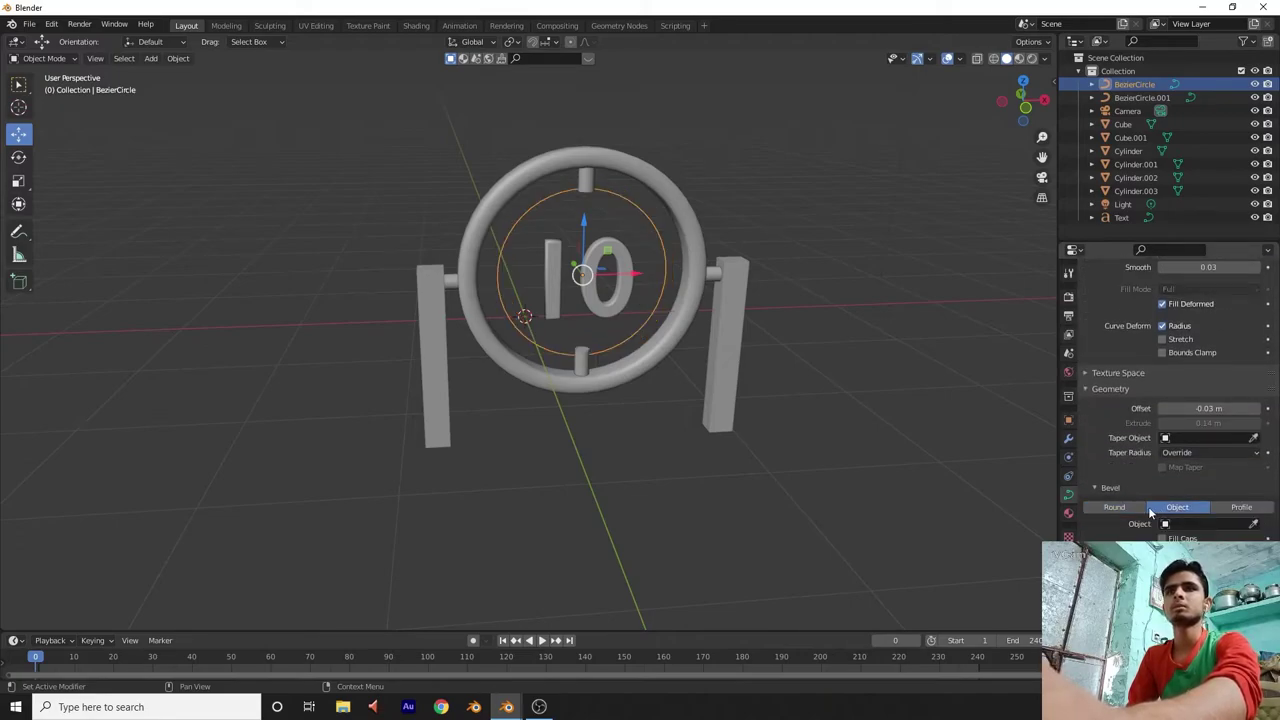
left_click(1118, 508)
left_click(1241, 508)
left_click(1116, 508)
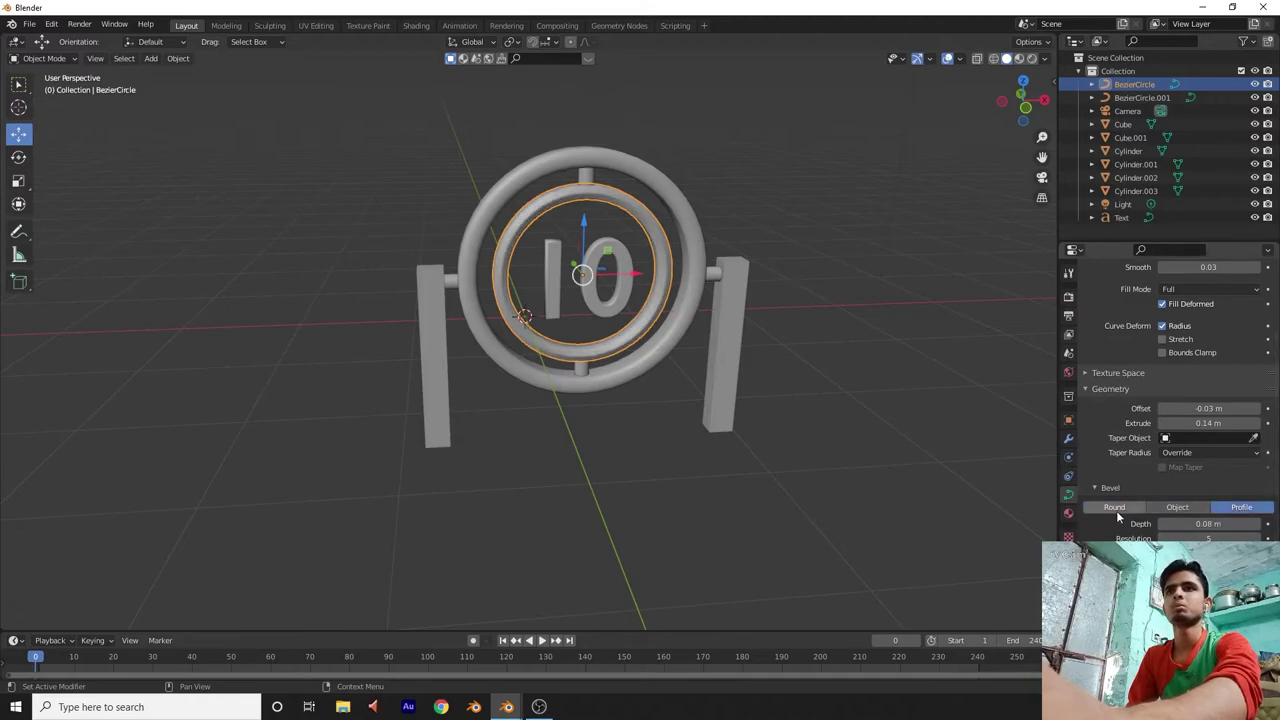
scroll(864, 335, "up", 2)
left_click(675, 470)
left_click(707, 172)
scroll(670, 368, "down", 5)
scroll(772, 318, "up", 3)
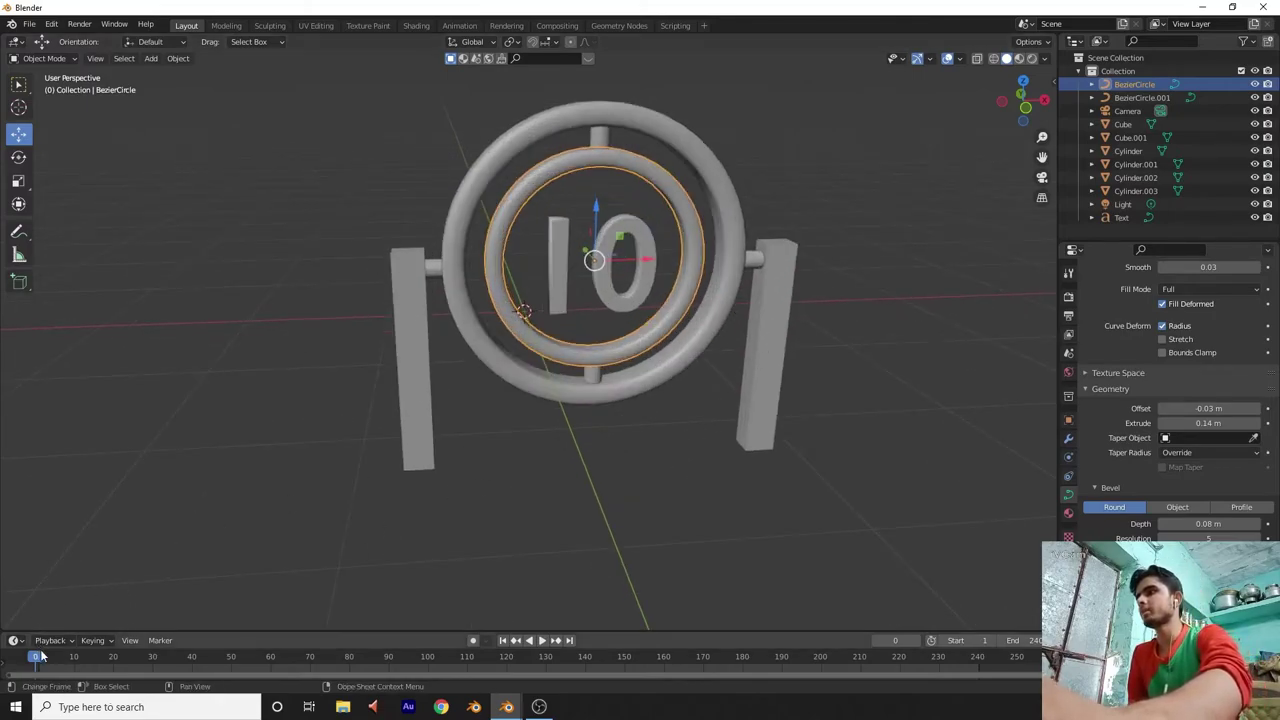
Insert a Rotation keyframe for the inner ring at frame 1, then enlarge the timeline and show the ring's transform properties.
key("Right")
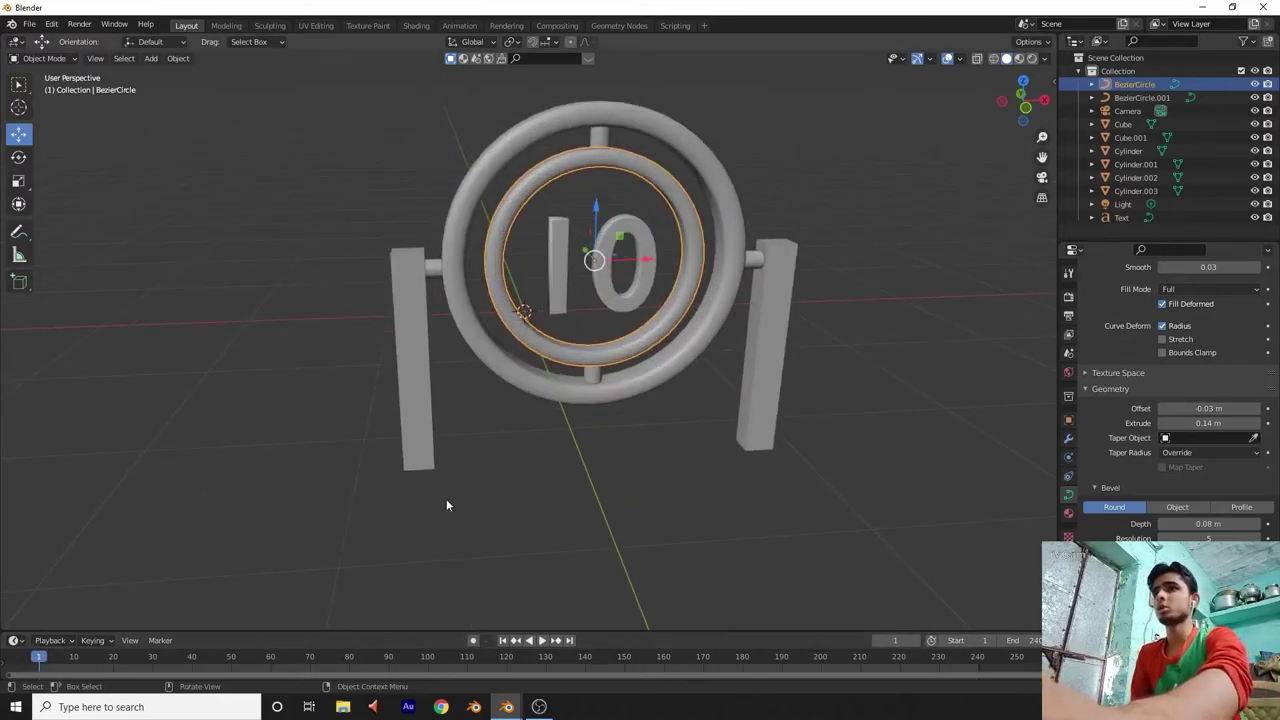
scroll(500, 470, "down", 1)
key("i")
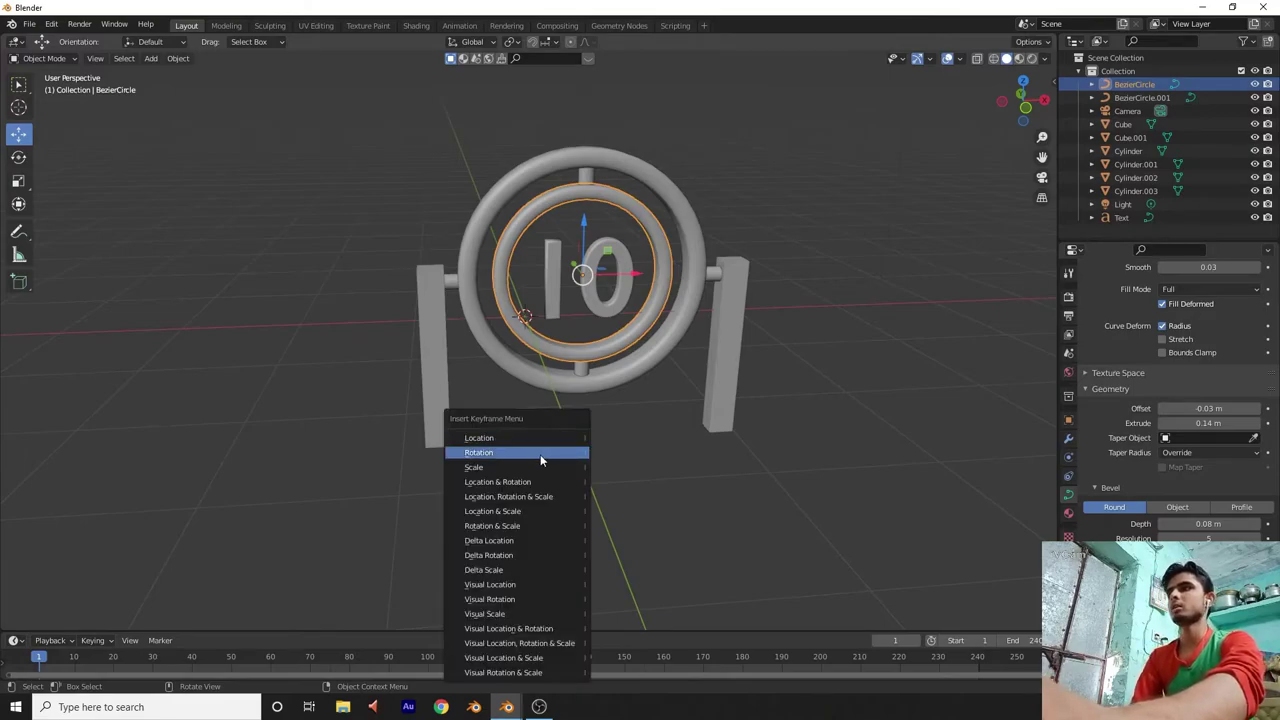
left_click(540, 453)
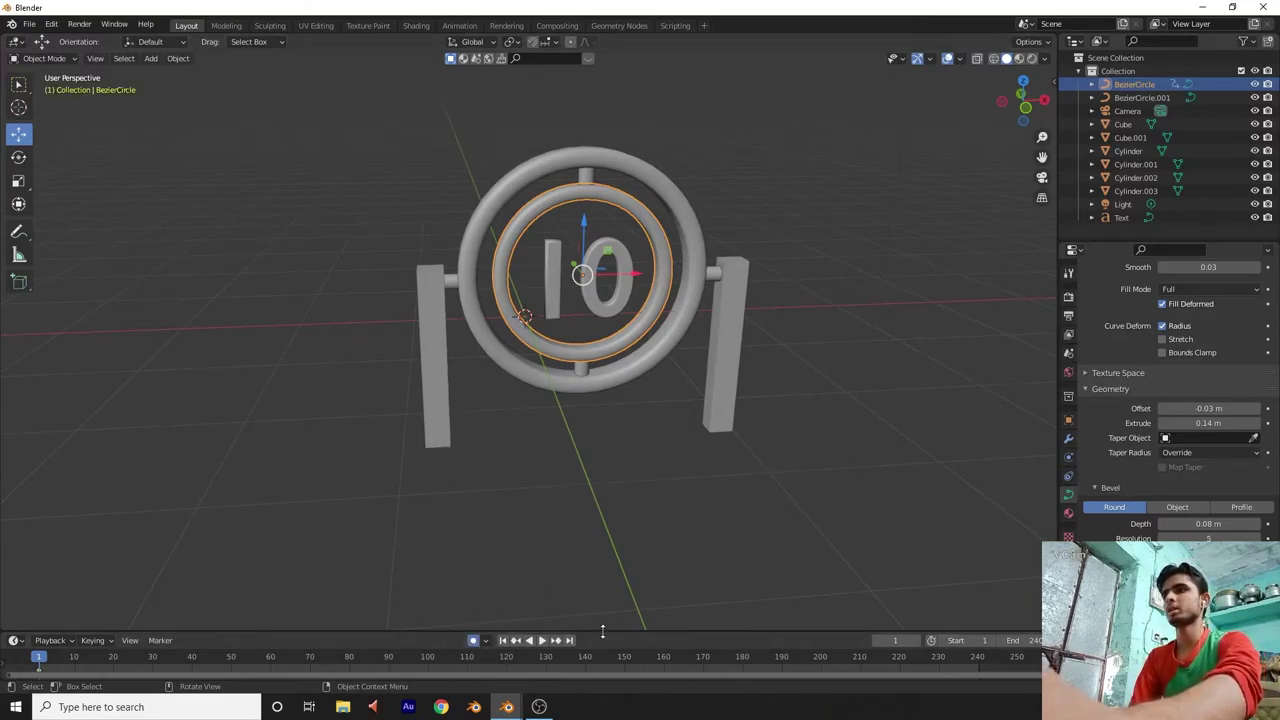
left_click_drag(595, 633, 600, 550)
left_click(1067, 420)
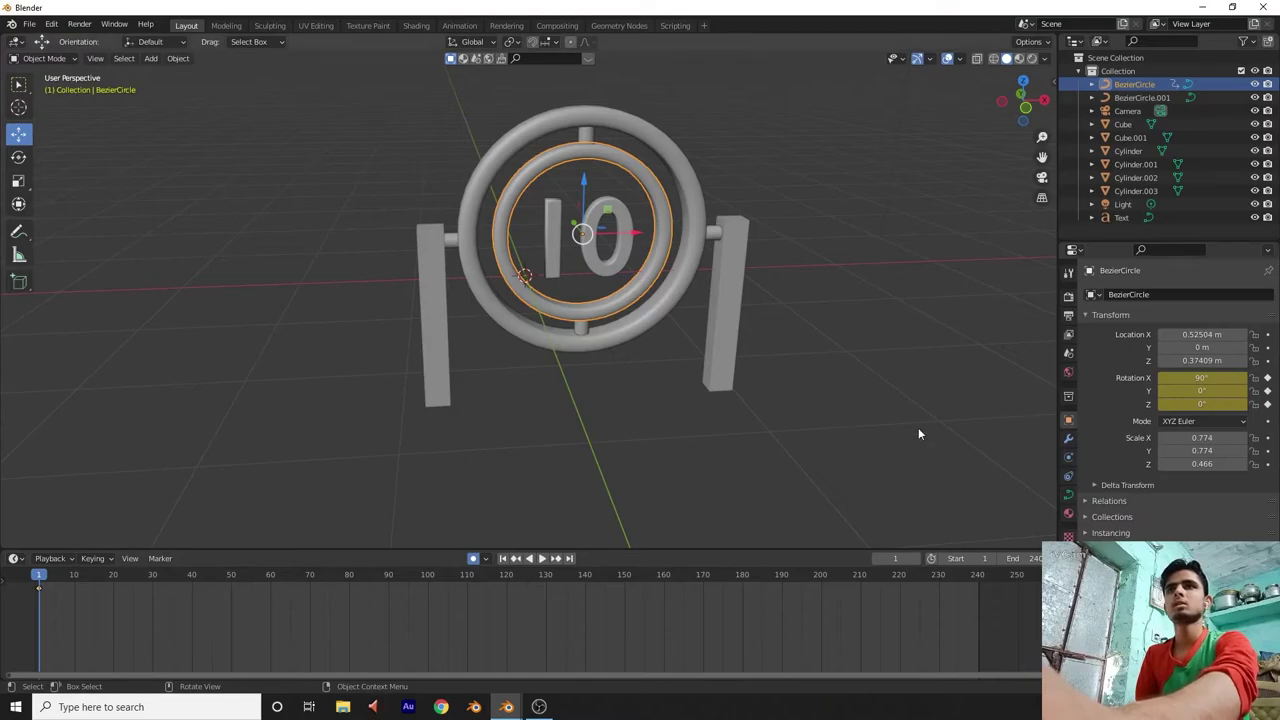
Move to frame 20 and keyframe the inner ring's Z rotation at 360°.
key("space")
left_click_drag(62, 580, 115, 578)
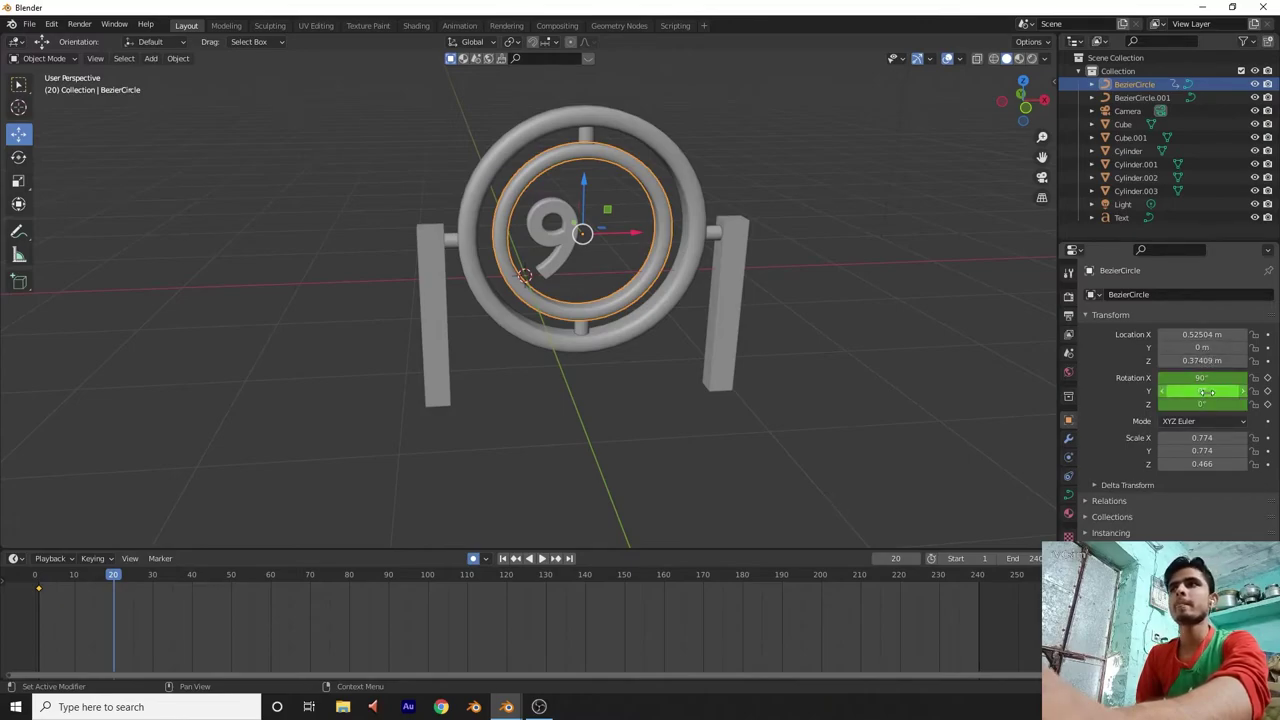
left_click_drag(1206, 391, 1210, 391)
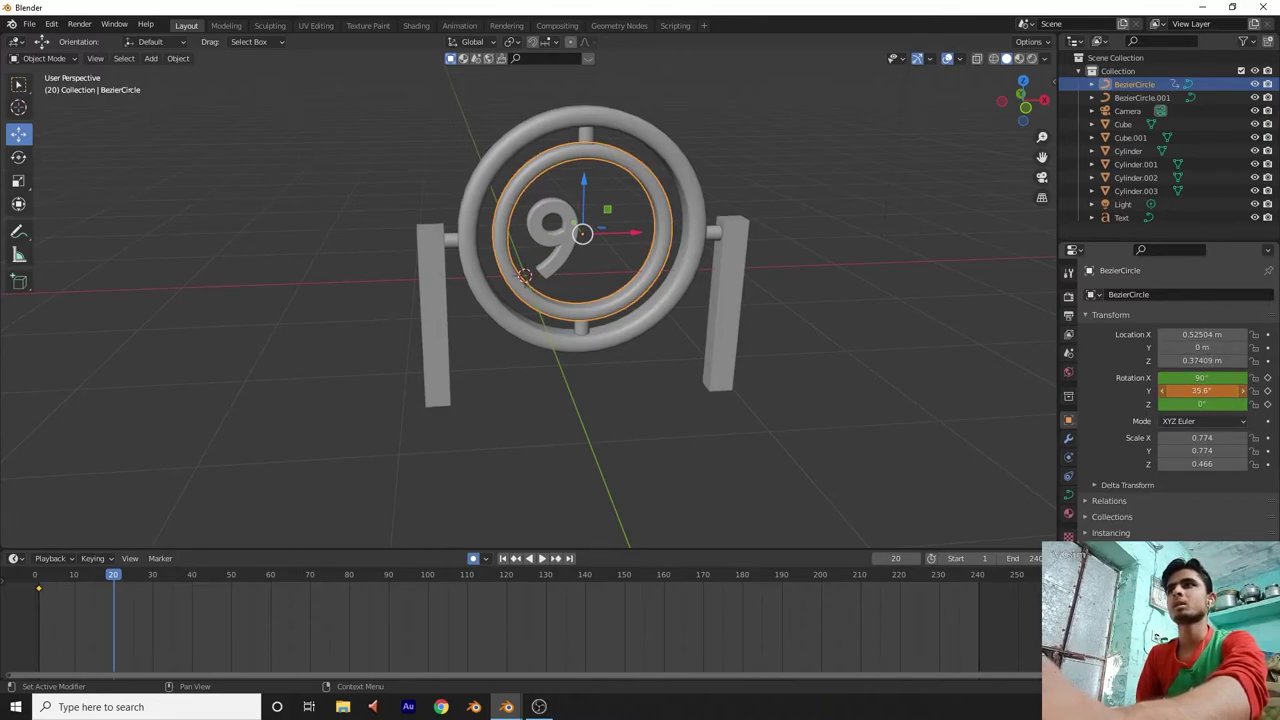
key("Escape")
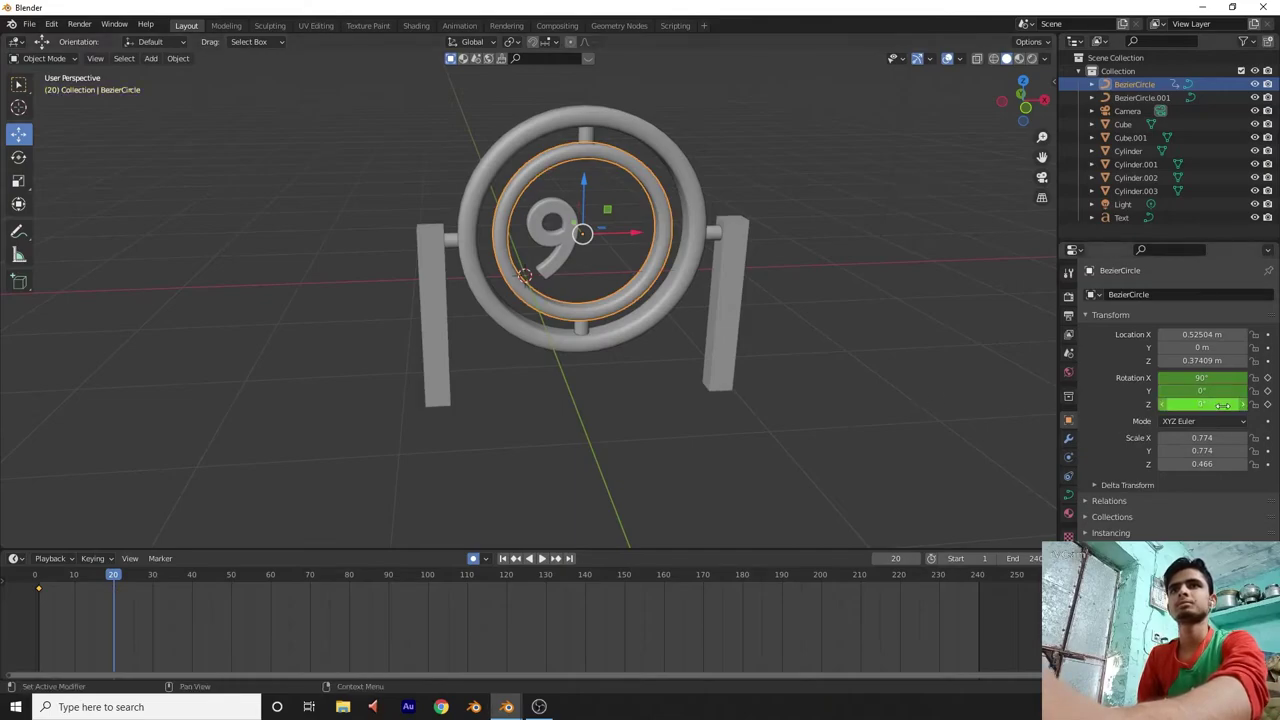
key("i")
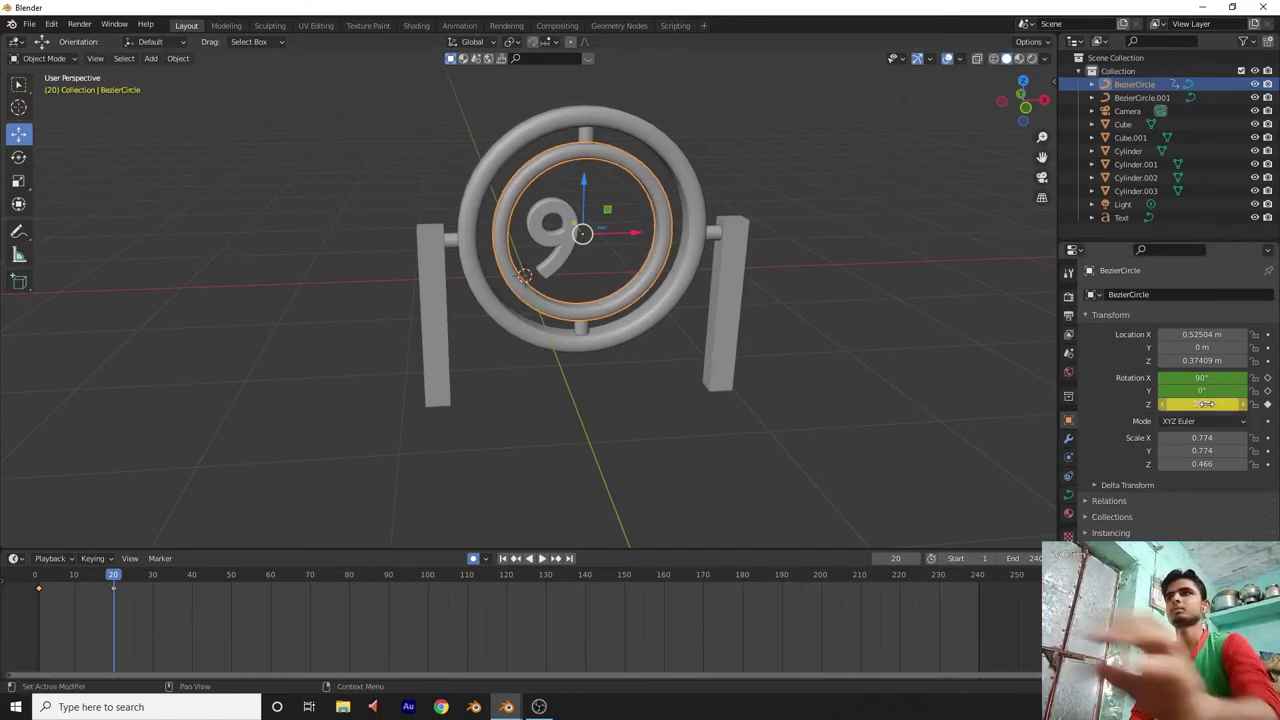
key("Return")
Preview the inner ring's first turn, then go to frame 40 and open its Z rotation for editing.
key("space")
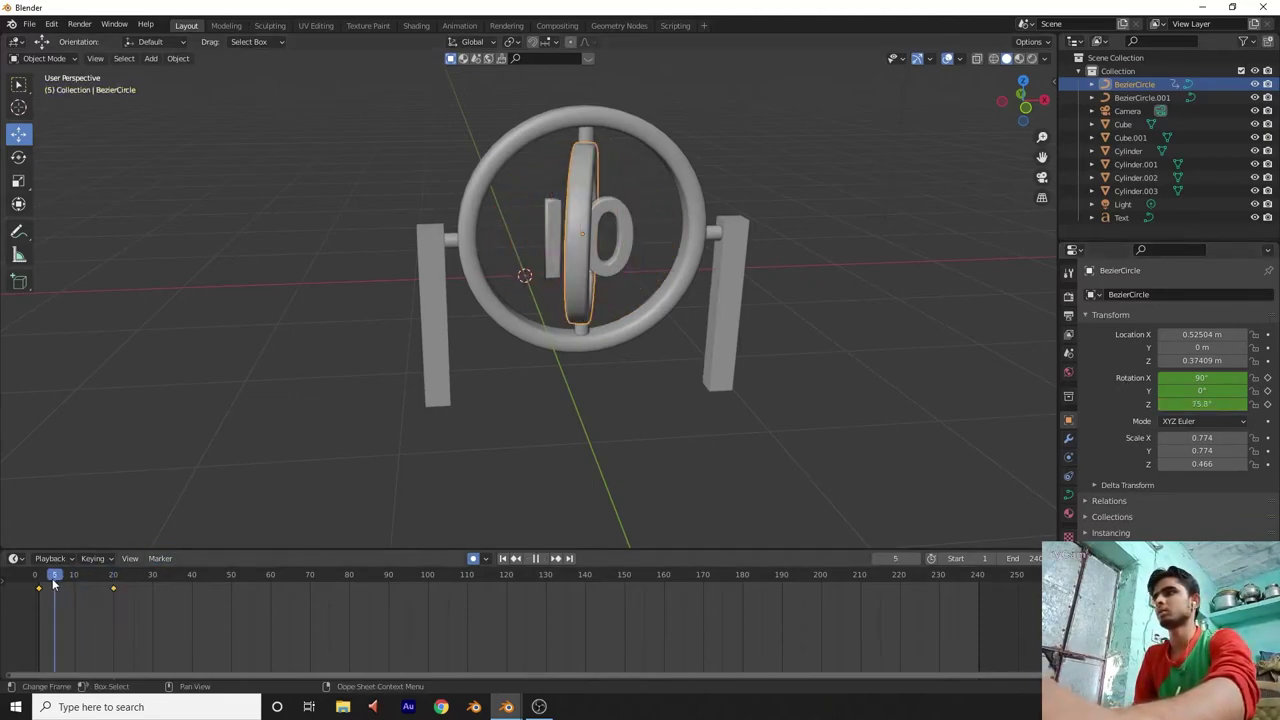
key("space")
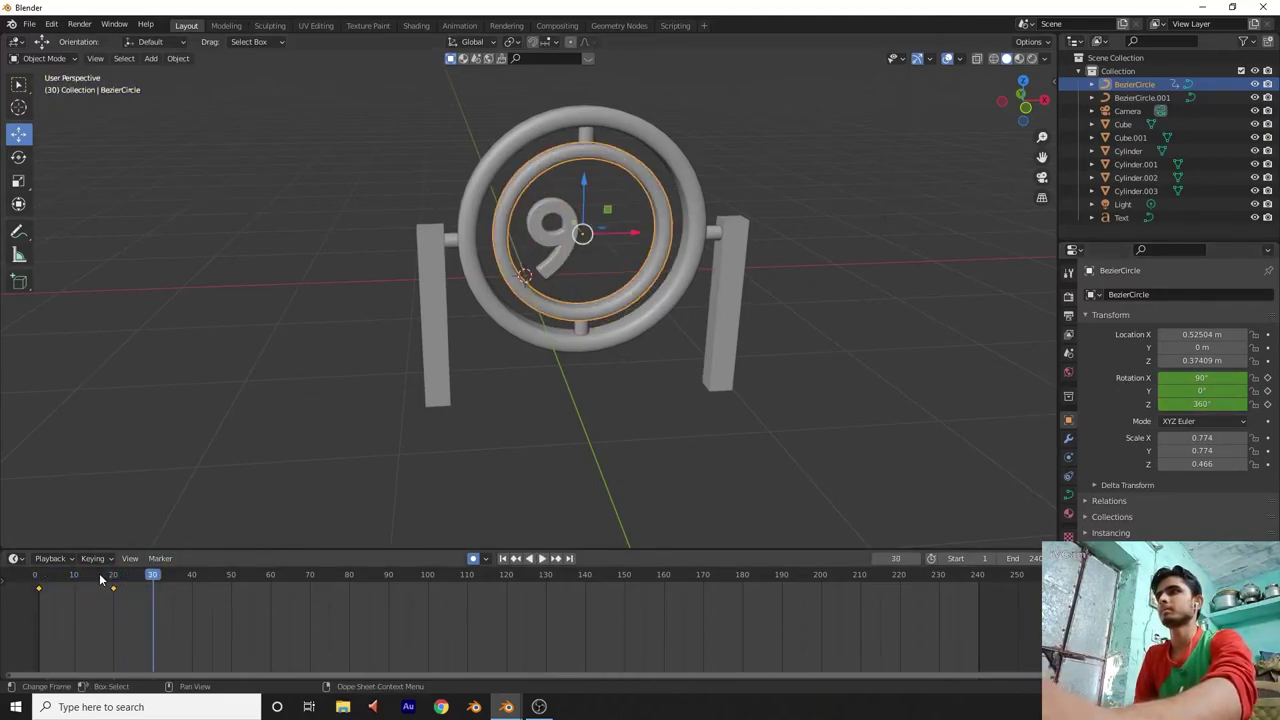
left_click_drag(171, 580, 186, 580)
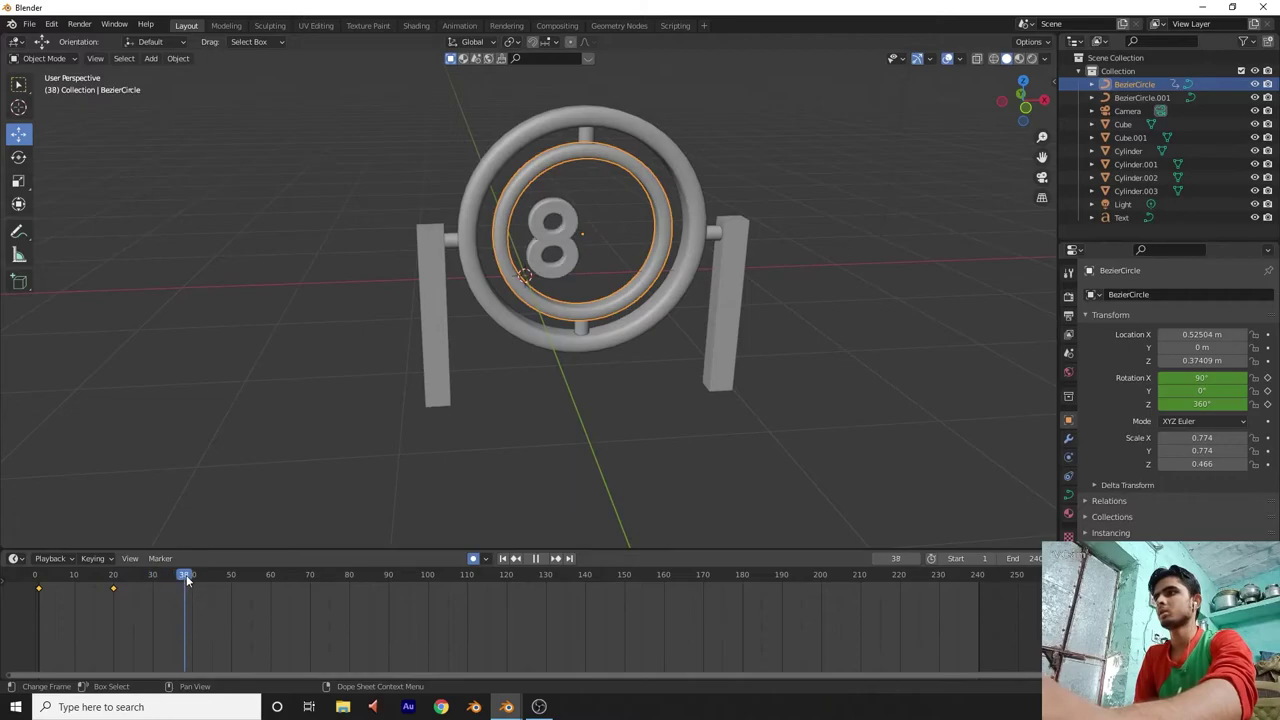
left_click(1218, 404)
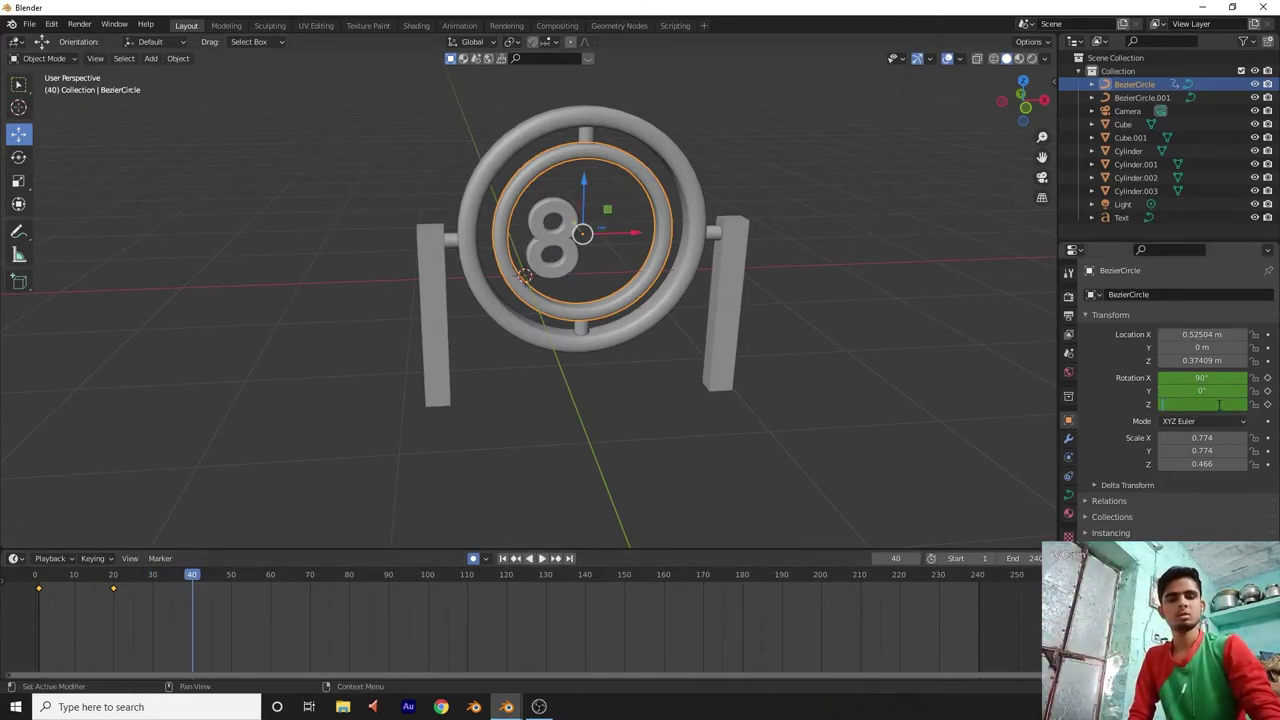
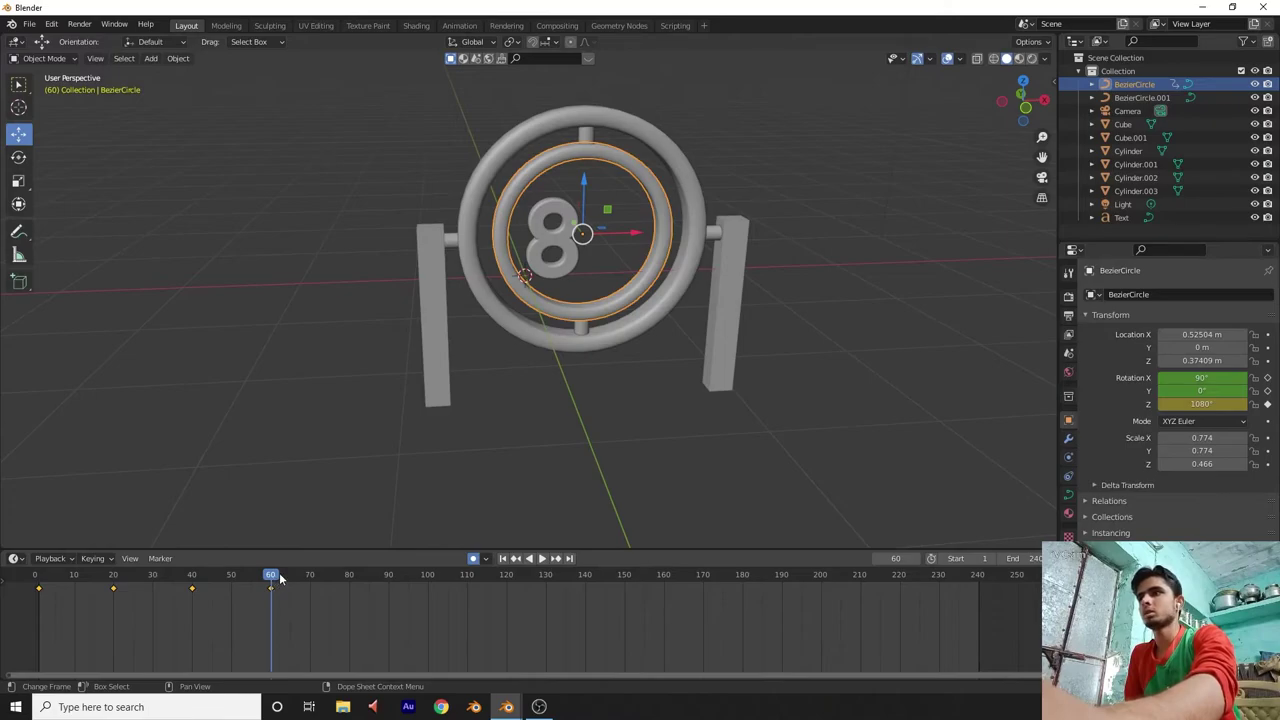
Move to frame 80 and keyframe the inner ring's Z rotation at 1440°.
key("space")
left_click_drag(388, 574, 349, 574)
key("space")
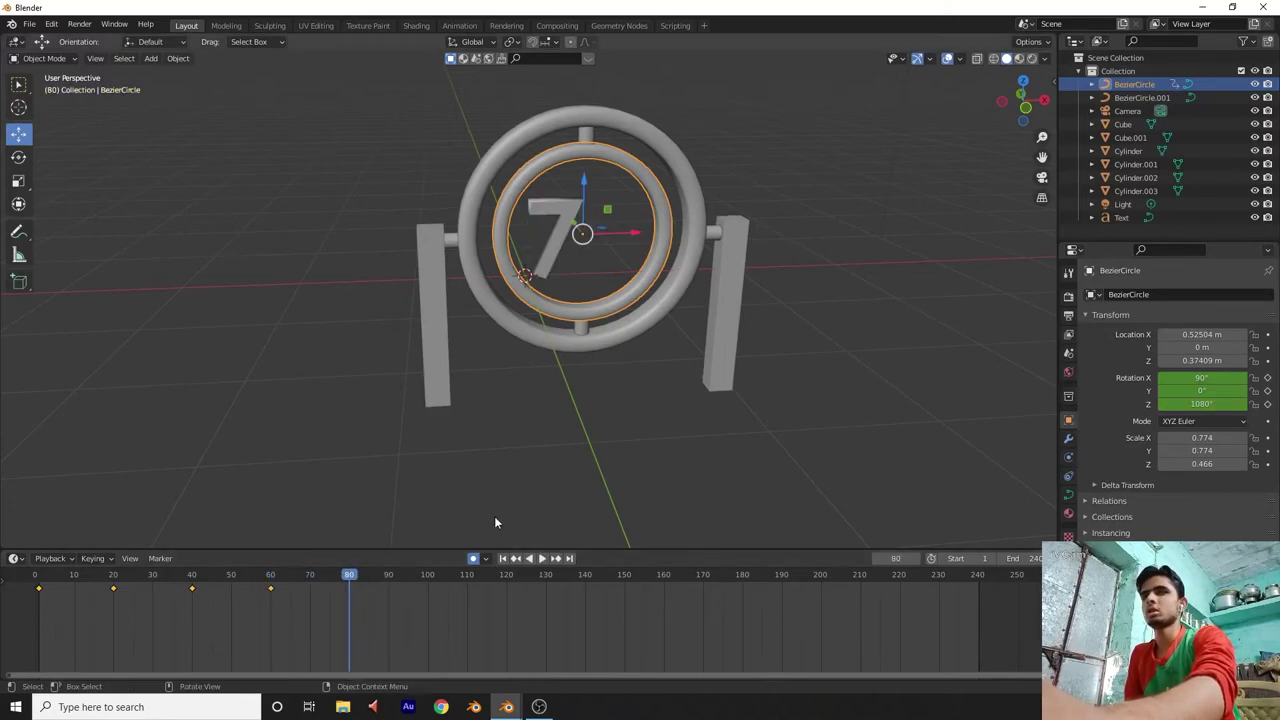
left_click(1203, 403)
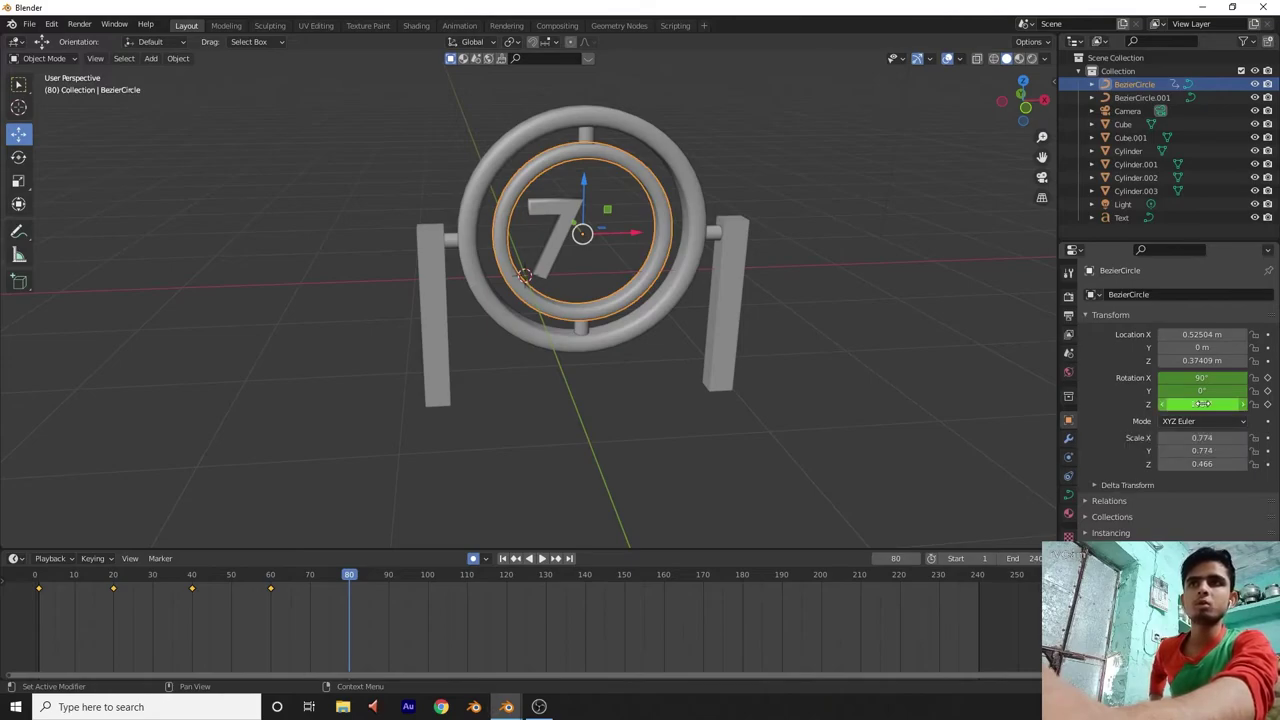
type("1440")
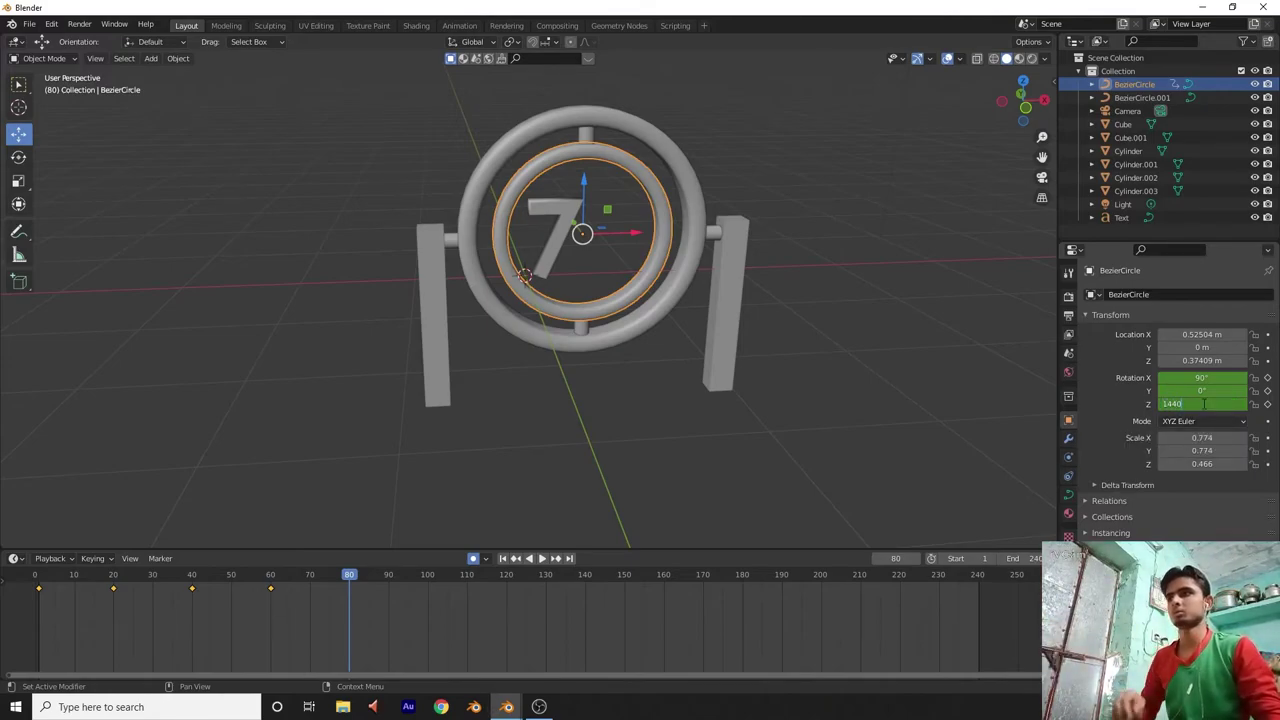
key("Return")
key("i")
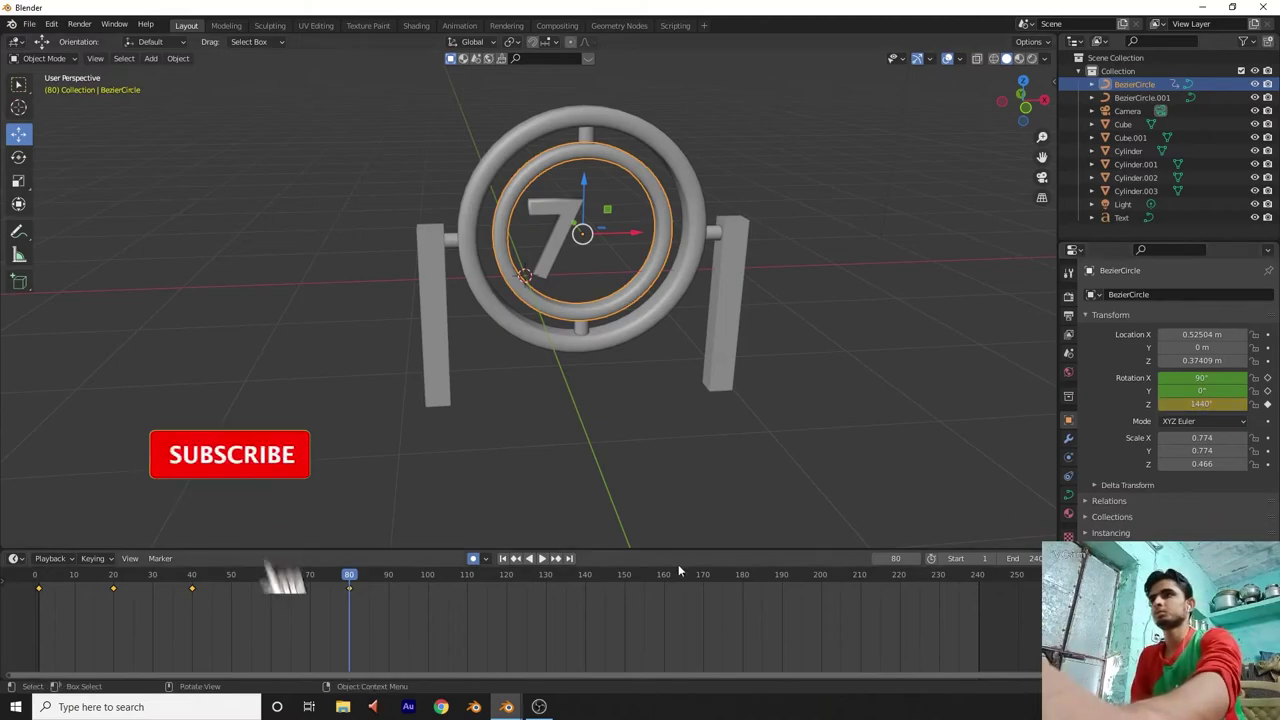
Move to frame 100 and keyframe the inner ring's Z rotation at 1800°.
key("space")
left_click_drag(380, 578, 433, 578)
key("space")
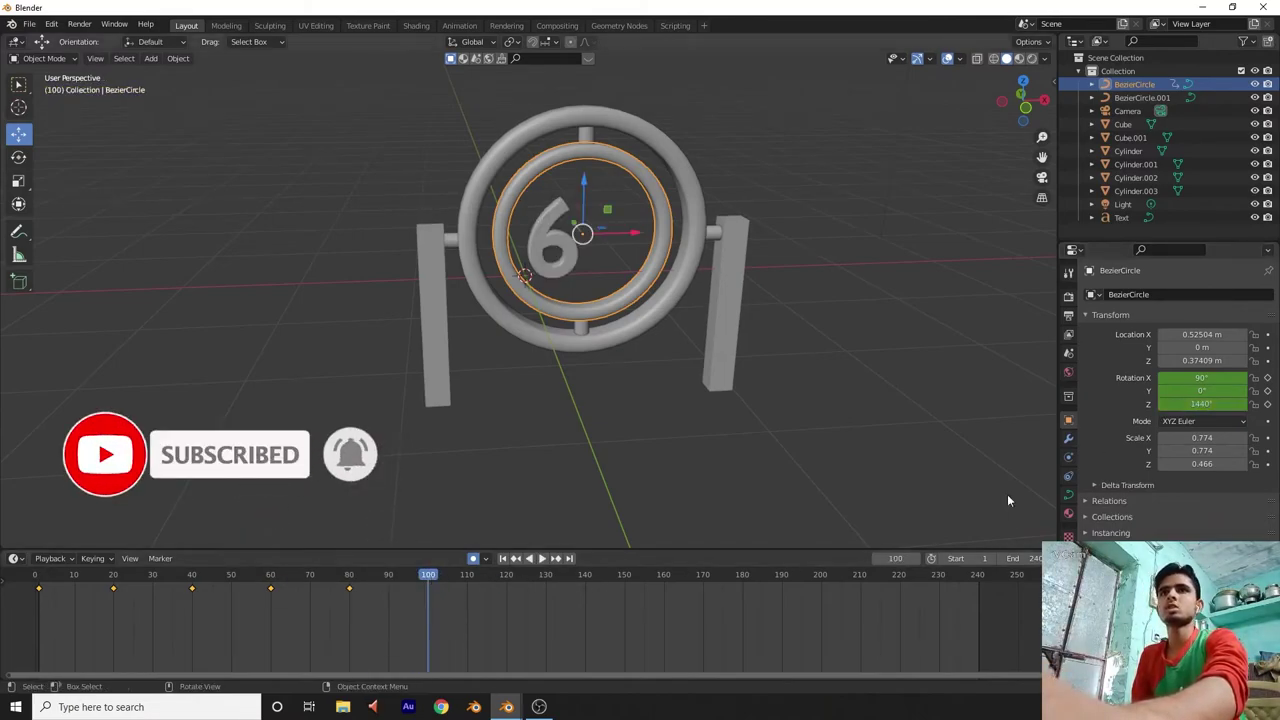
left_click(1203, 403)
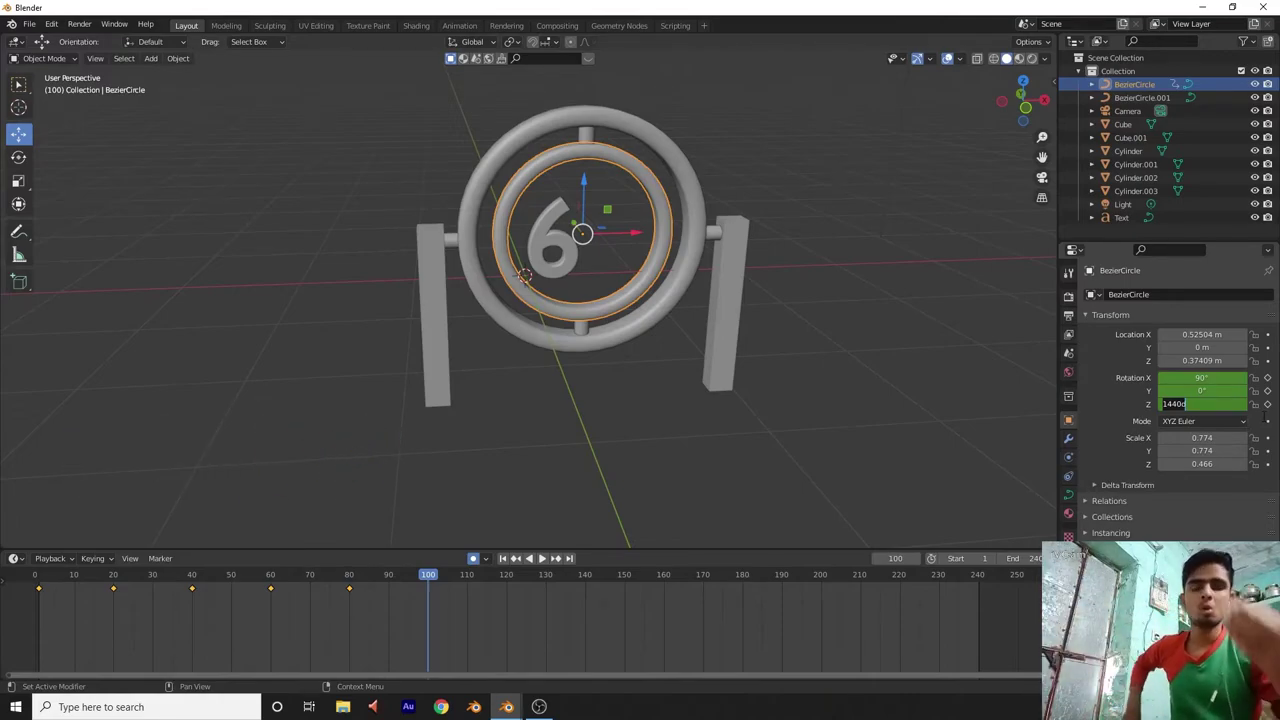
type("18")
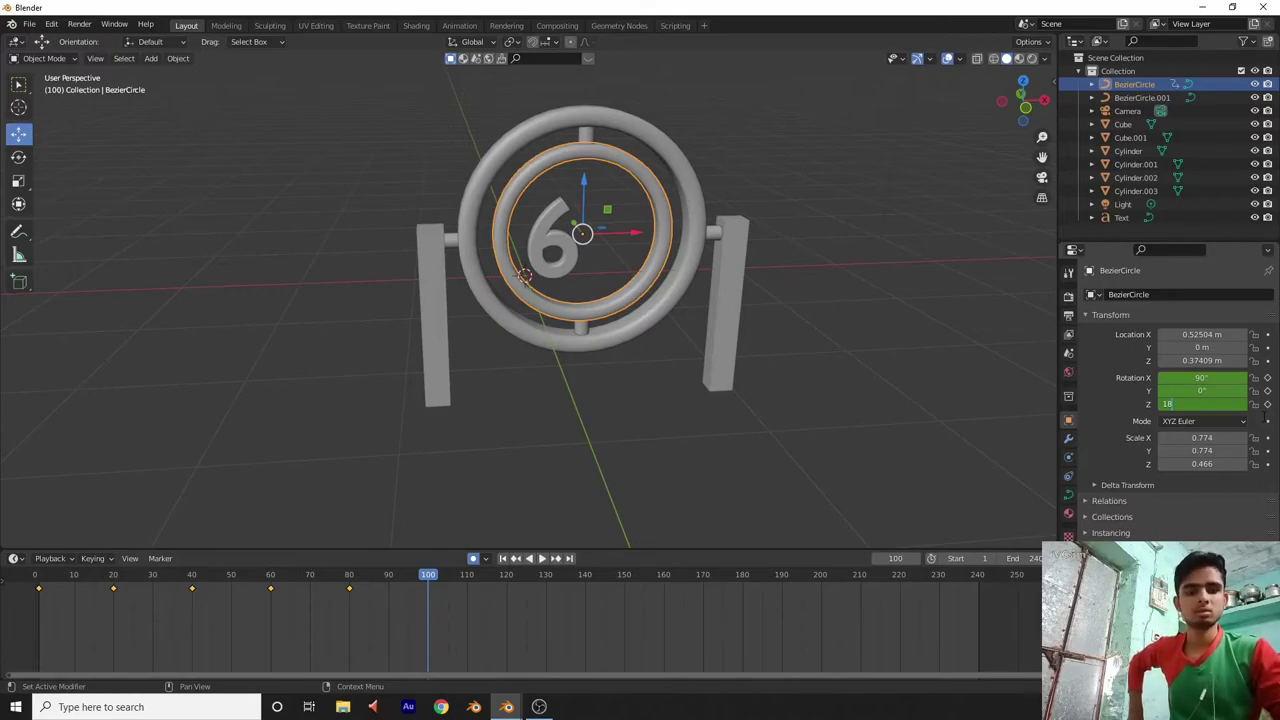
type("00")
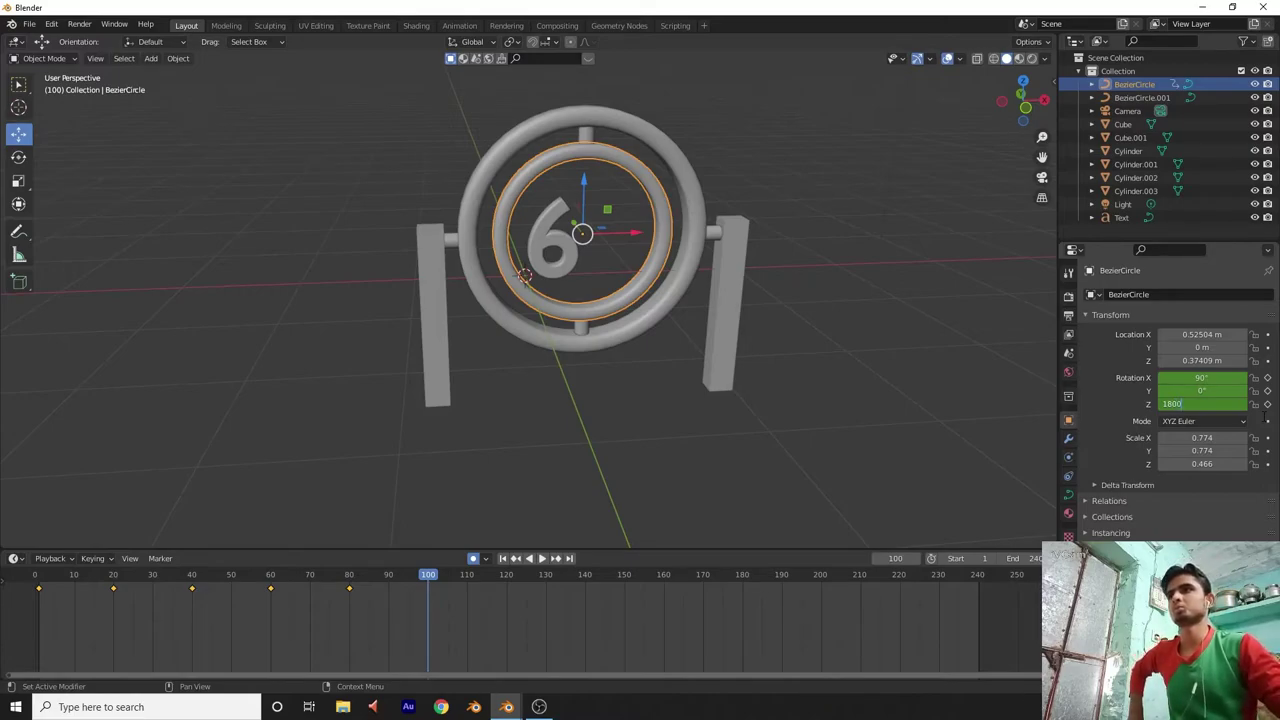
key("Return")
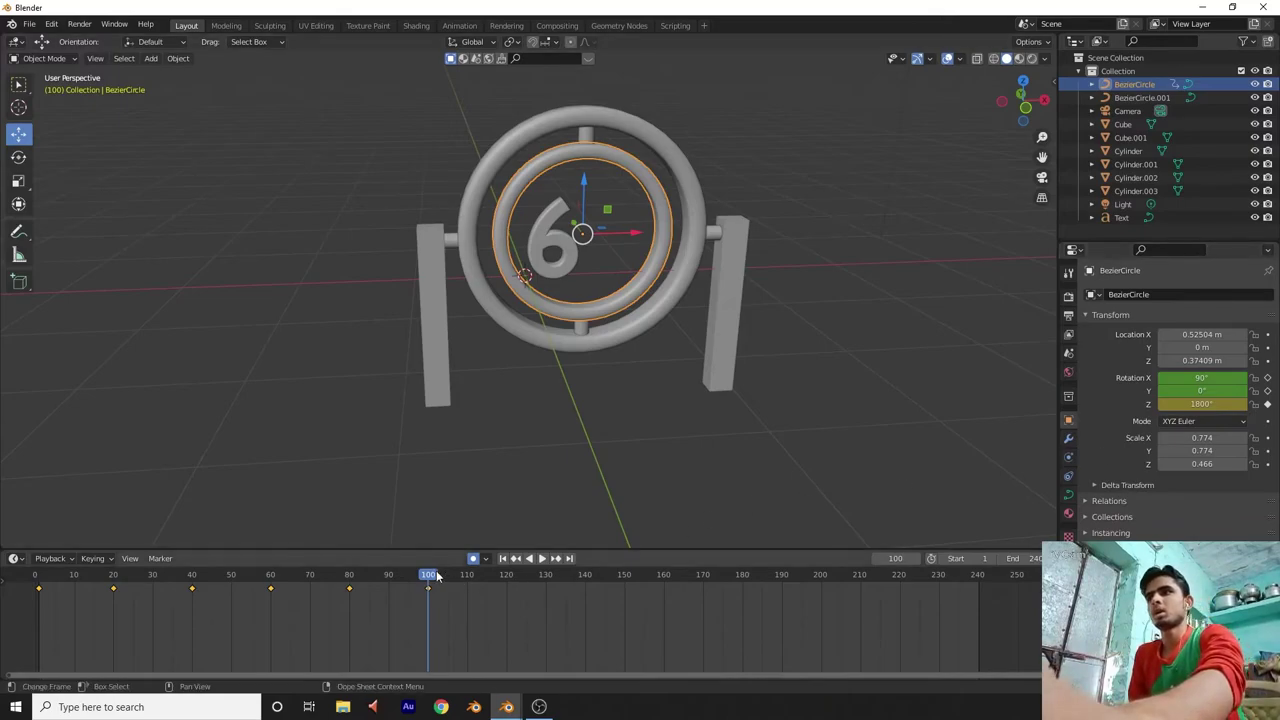
Move to frame 120 and keyframe the inner ring's Z rotation at 2160°.
key("space")
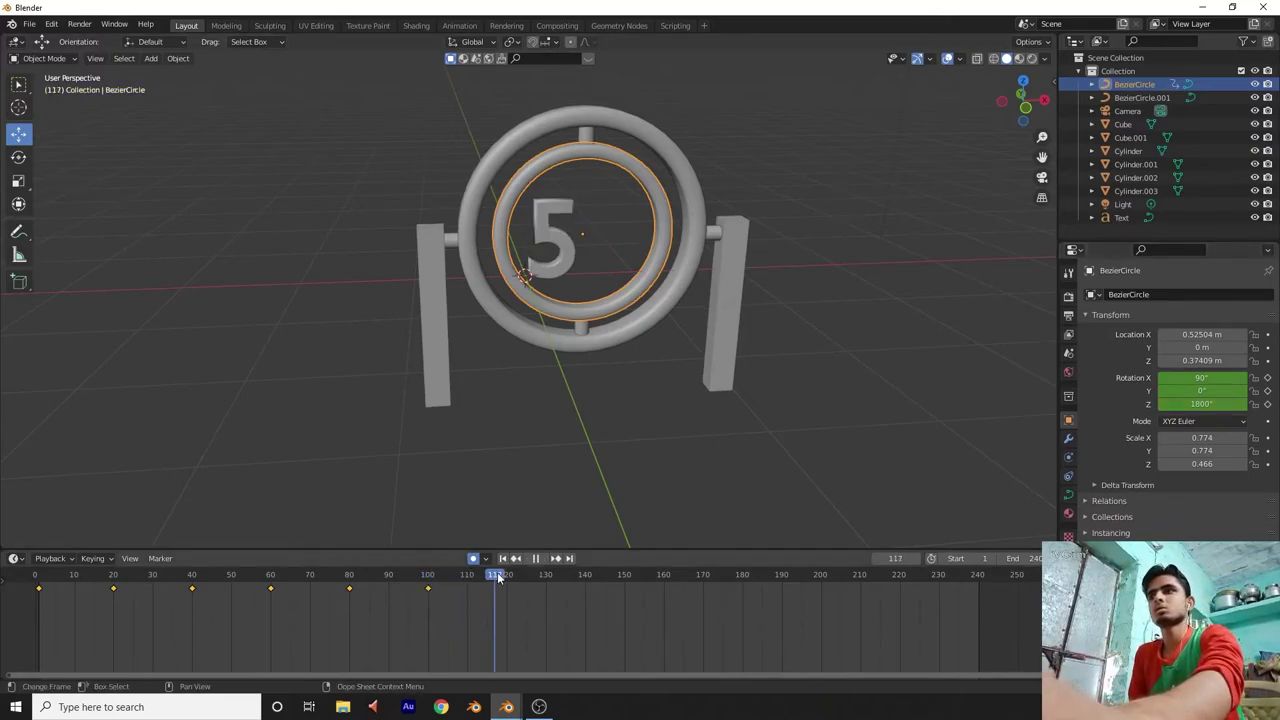
left_click_drag(498, 577, 507, 576)
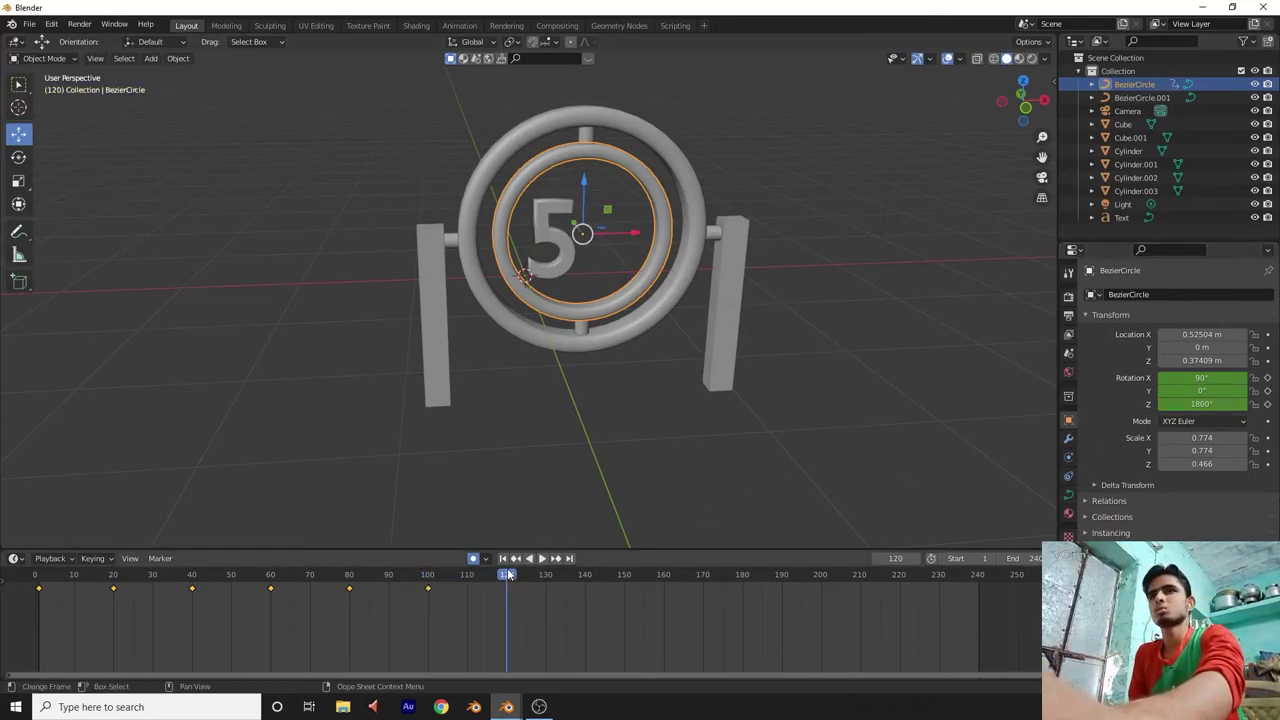
key("space")
double_click(1202, 403)
key("BackSpace")
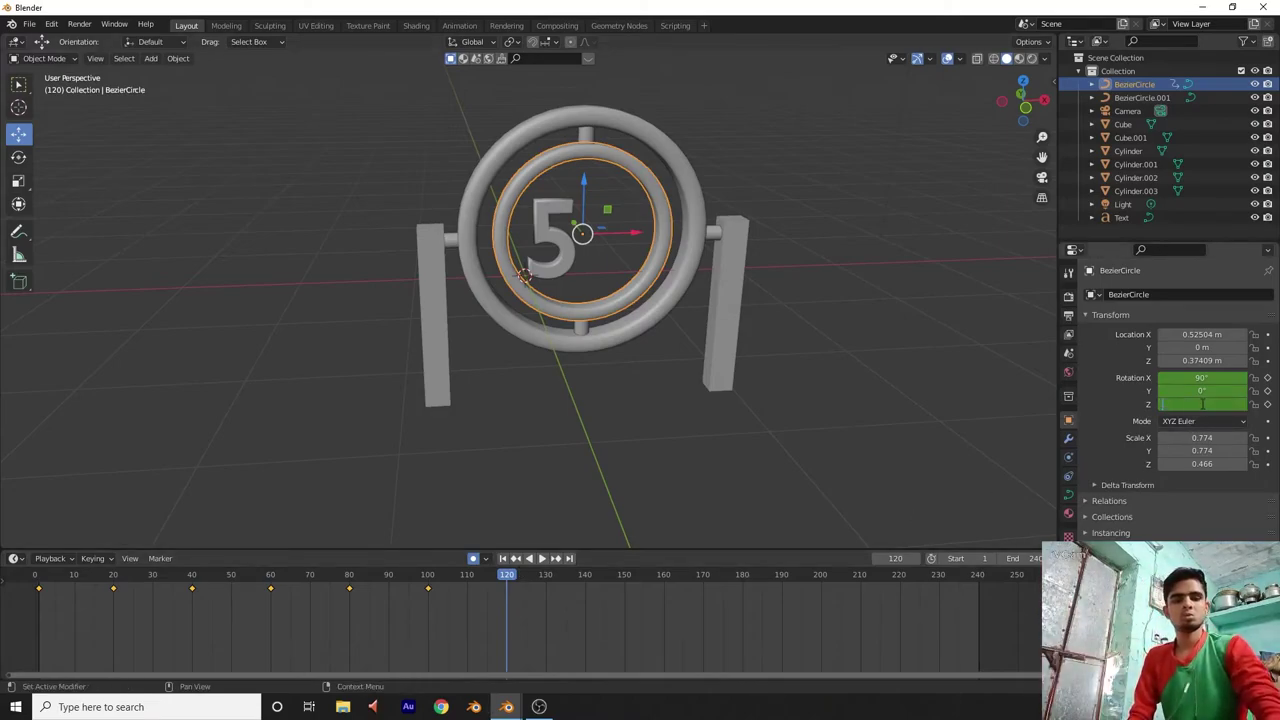
type("2160")
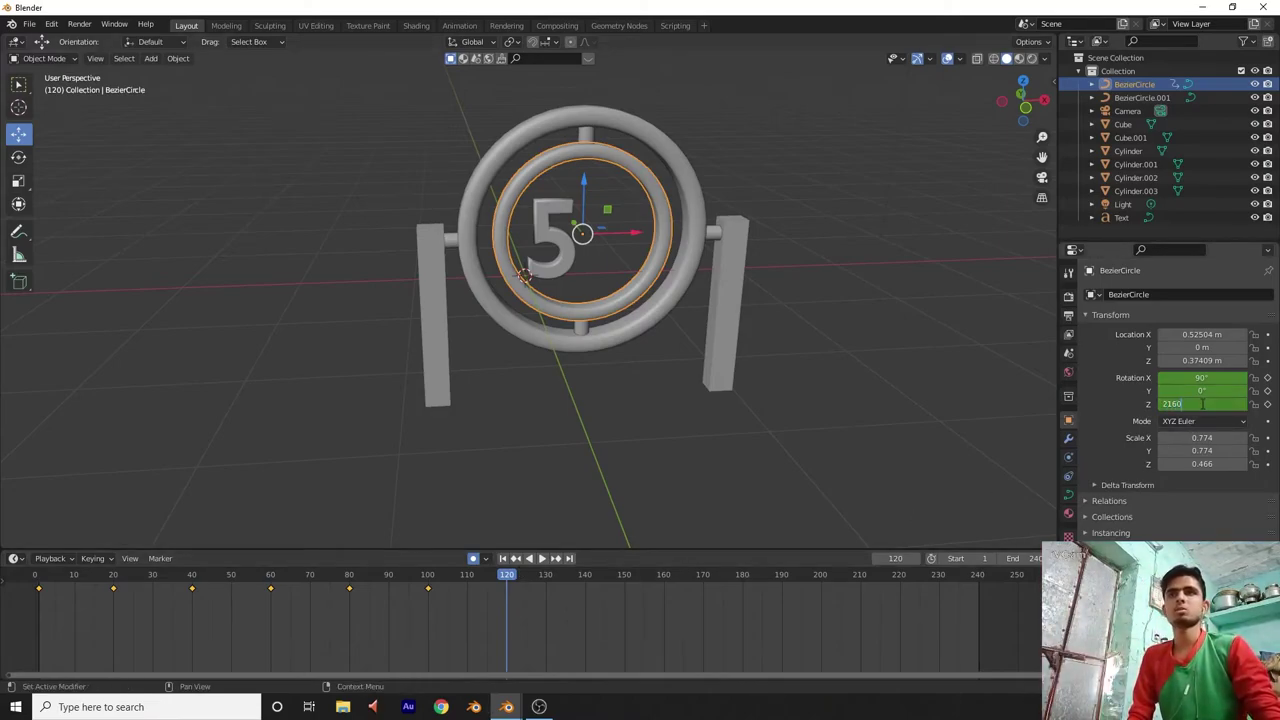
key("Return")
key("i")
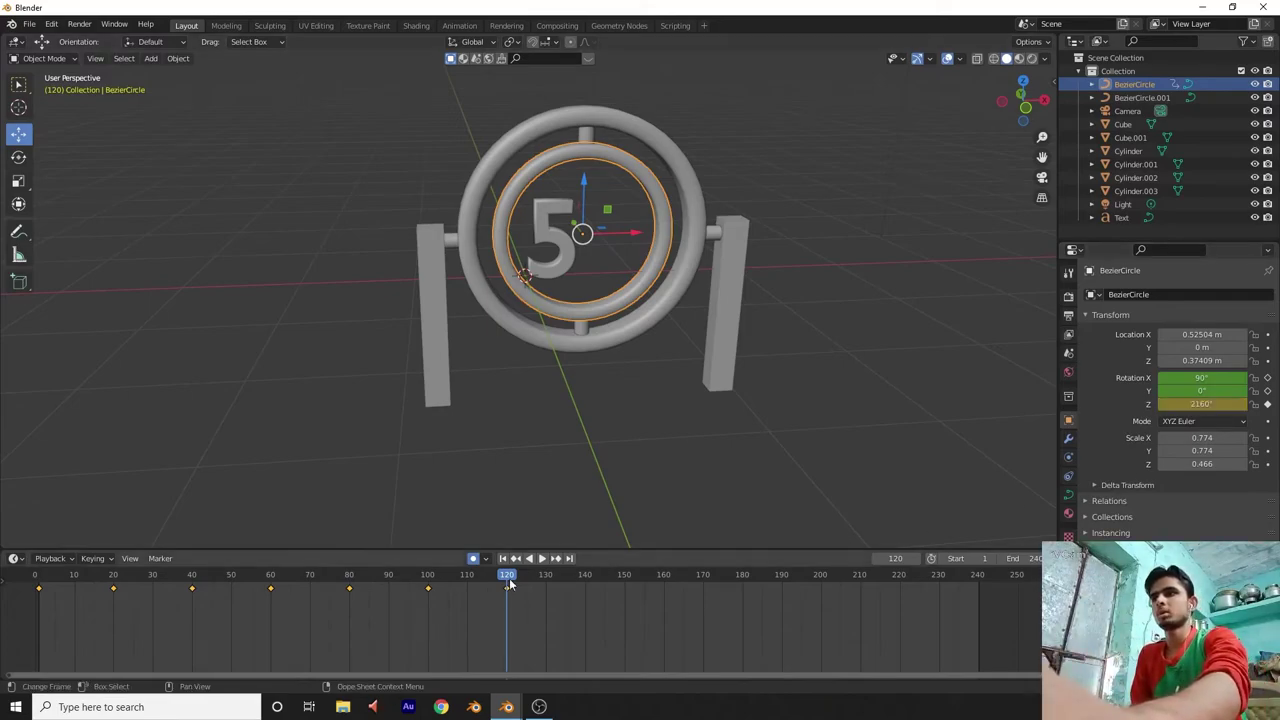
Move to frame 140 and keyframe the inner ring's Z rotation at 2520°.
key("space")
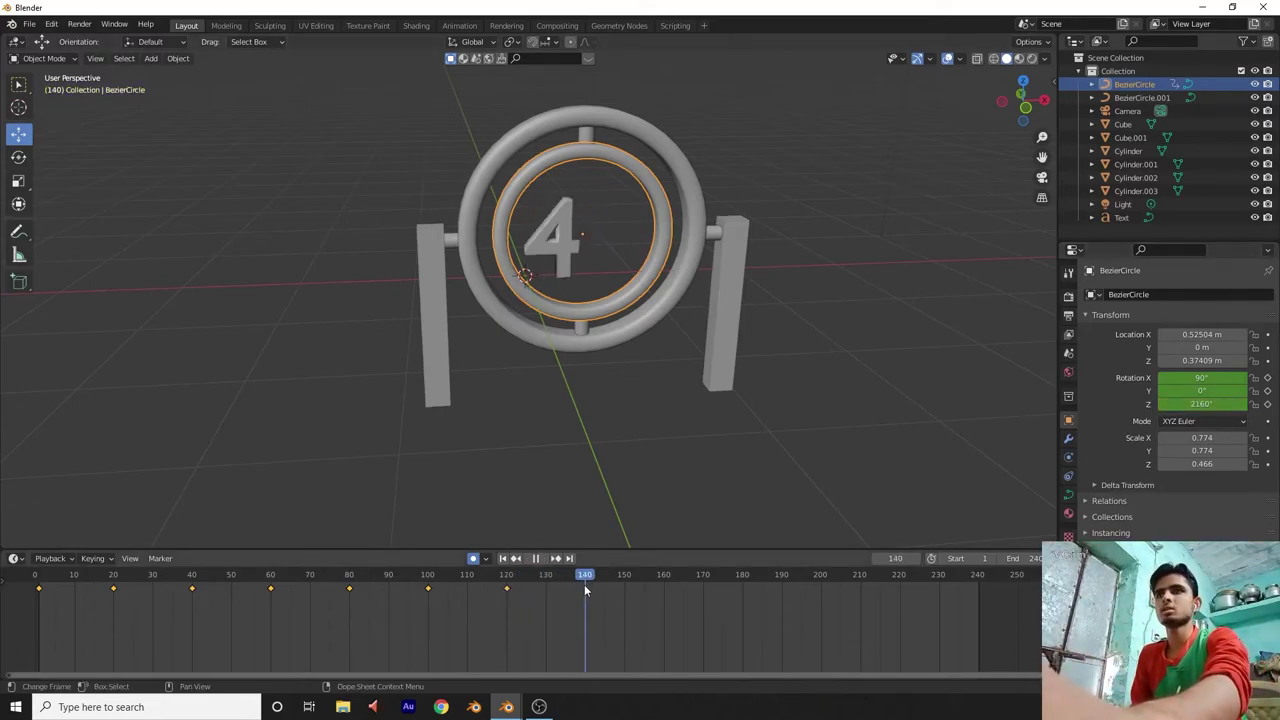
key("space")
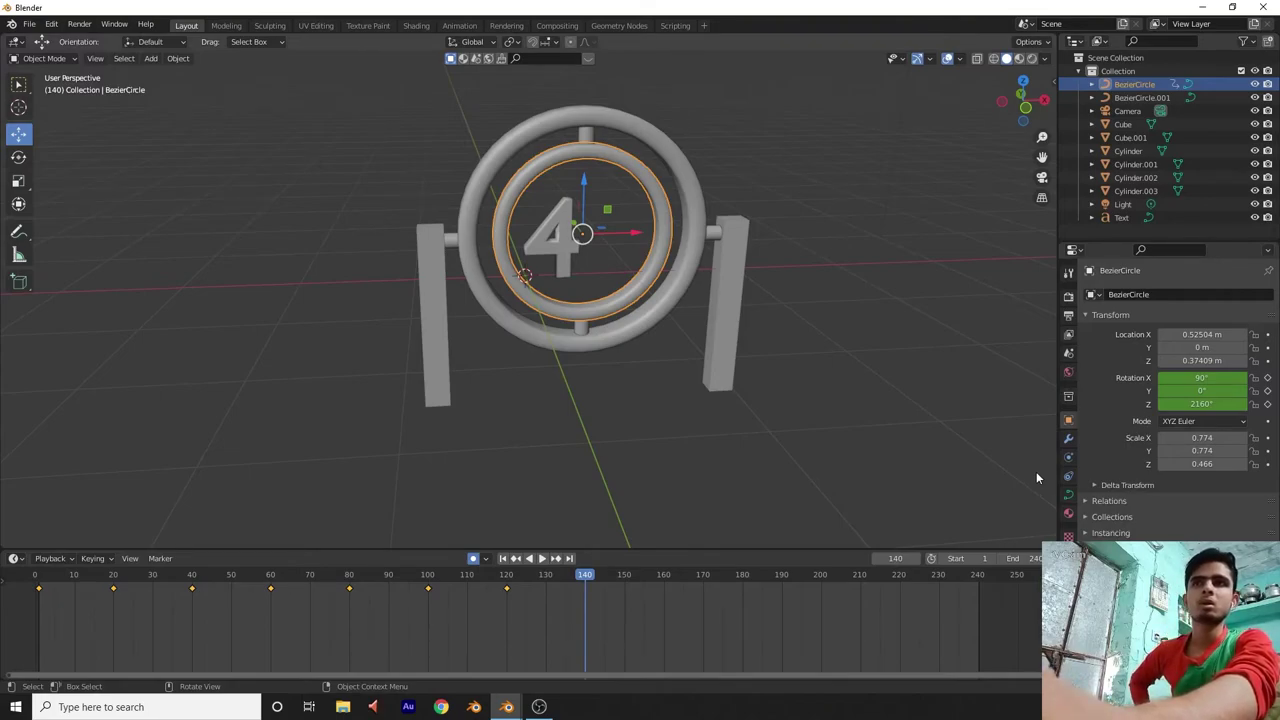
left_click(1205, 404)
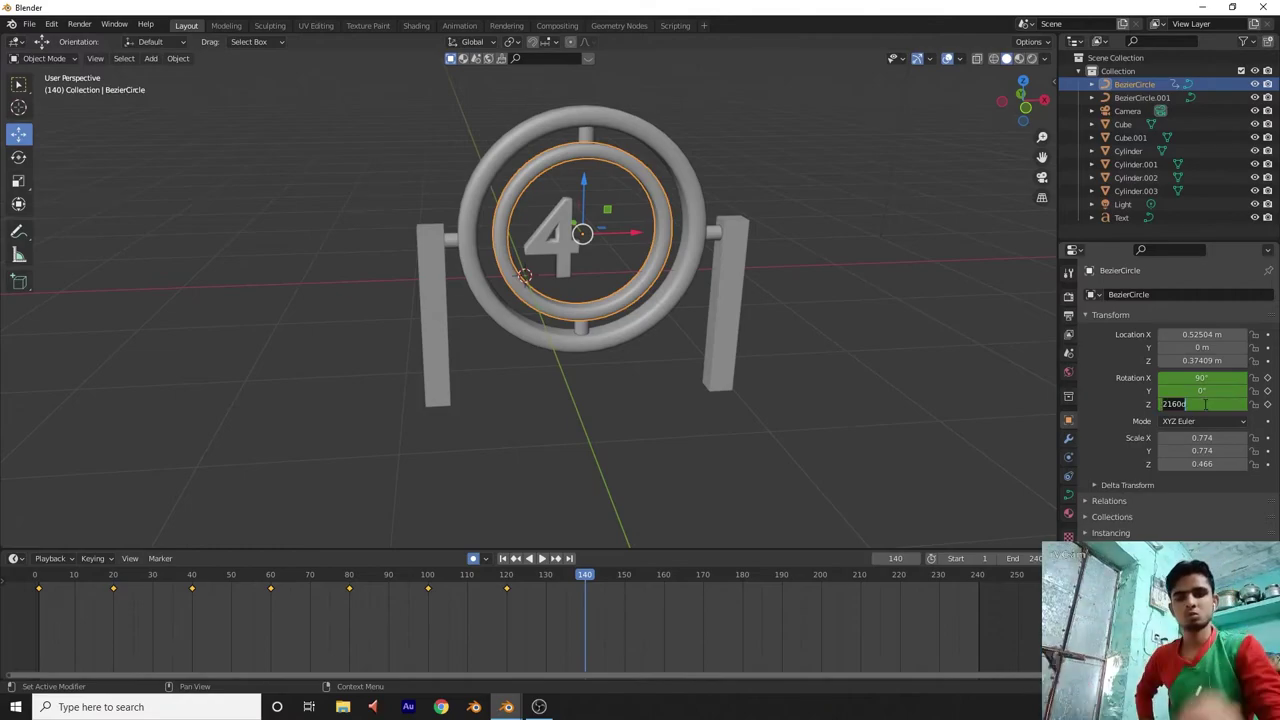
key("BackSpace")
type("25")
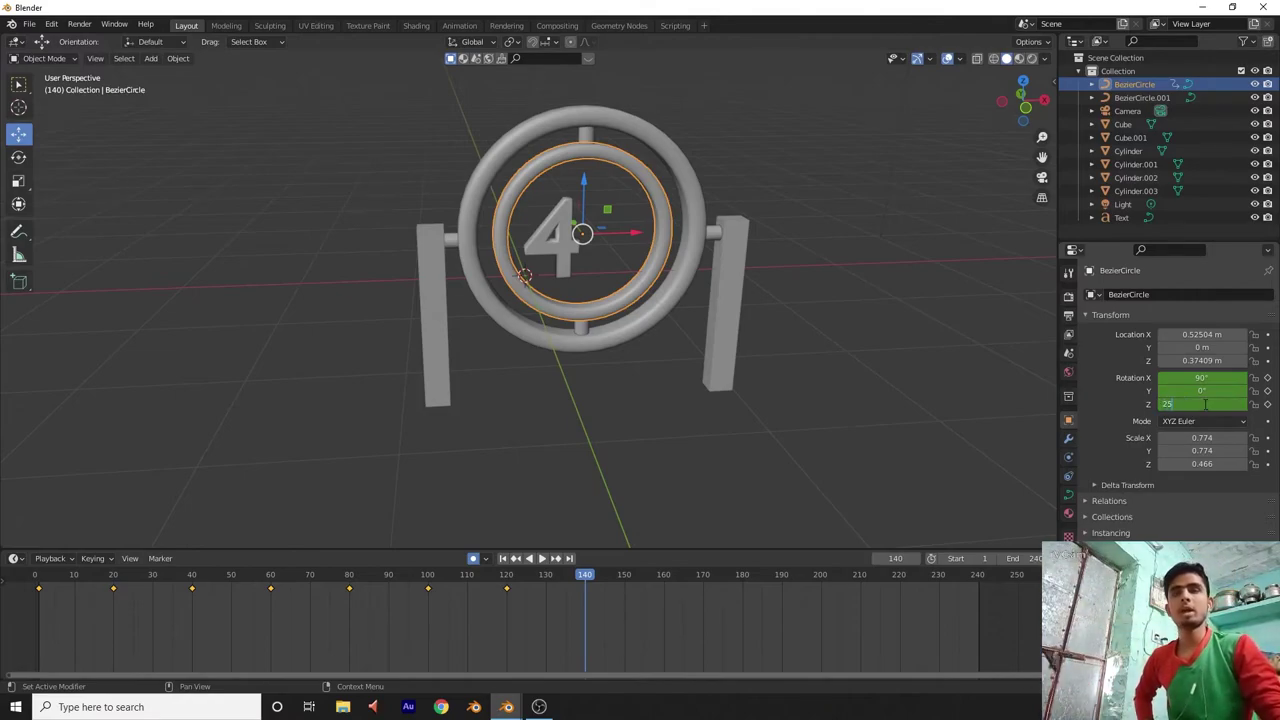
type("20")
key("Return")
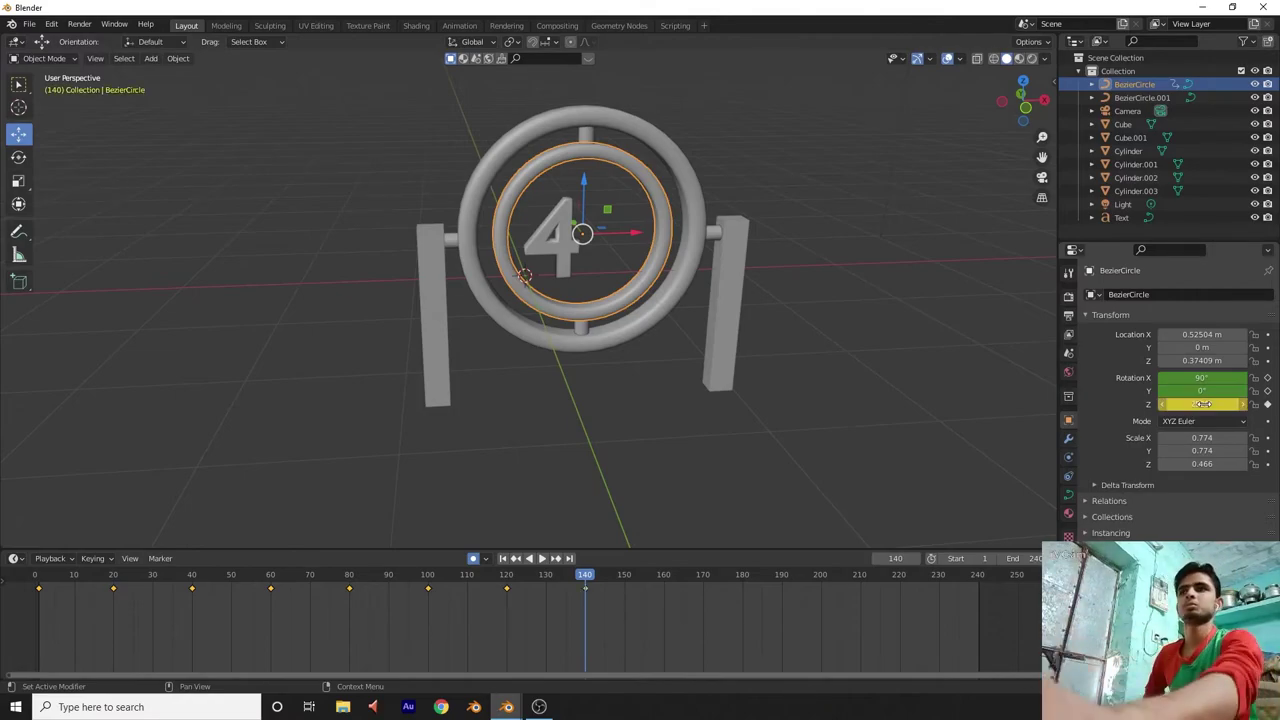
Move to frame 160 and keyframe the inner ring's Z rotation at 2880°.
left_click_drag(585, 574, 664, 574)
left_click(1201, 404)
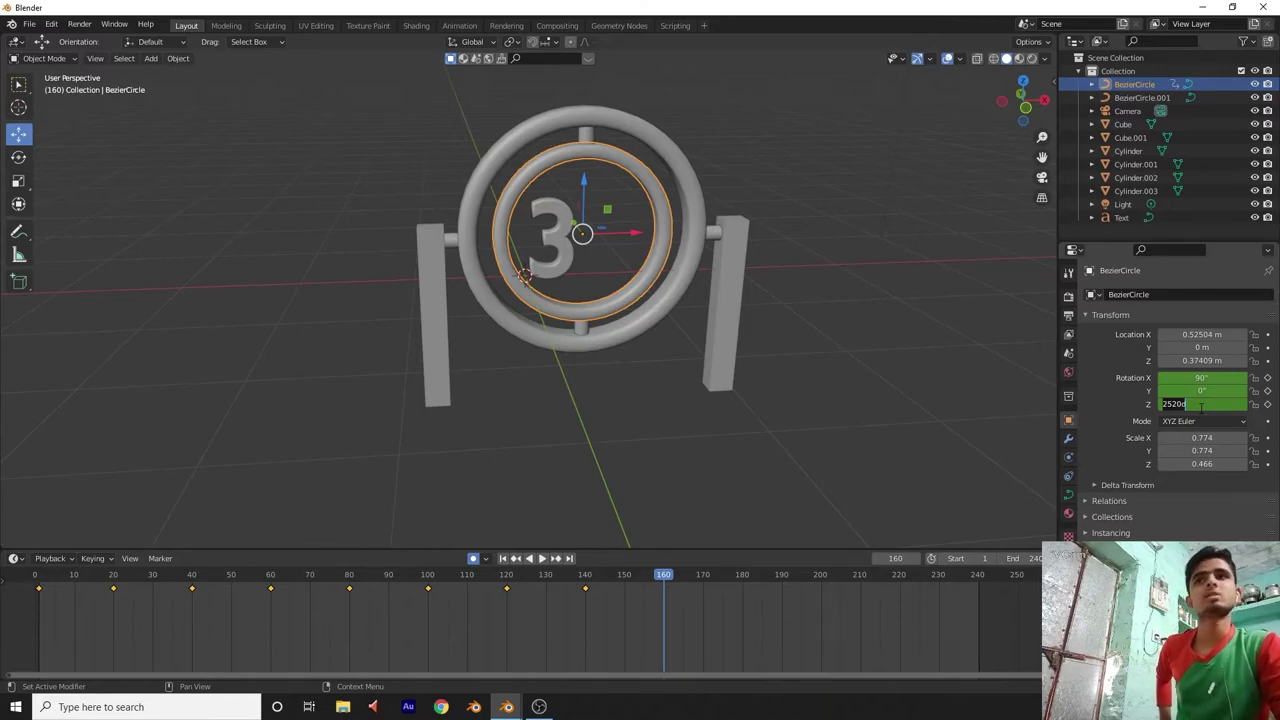
key("BackSpace")
key("BackSpace")
key("BackSpace")
key("BackSpace")
key("BackSpace")
type("2880")
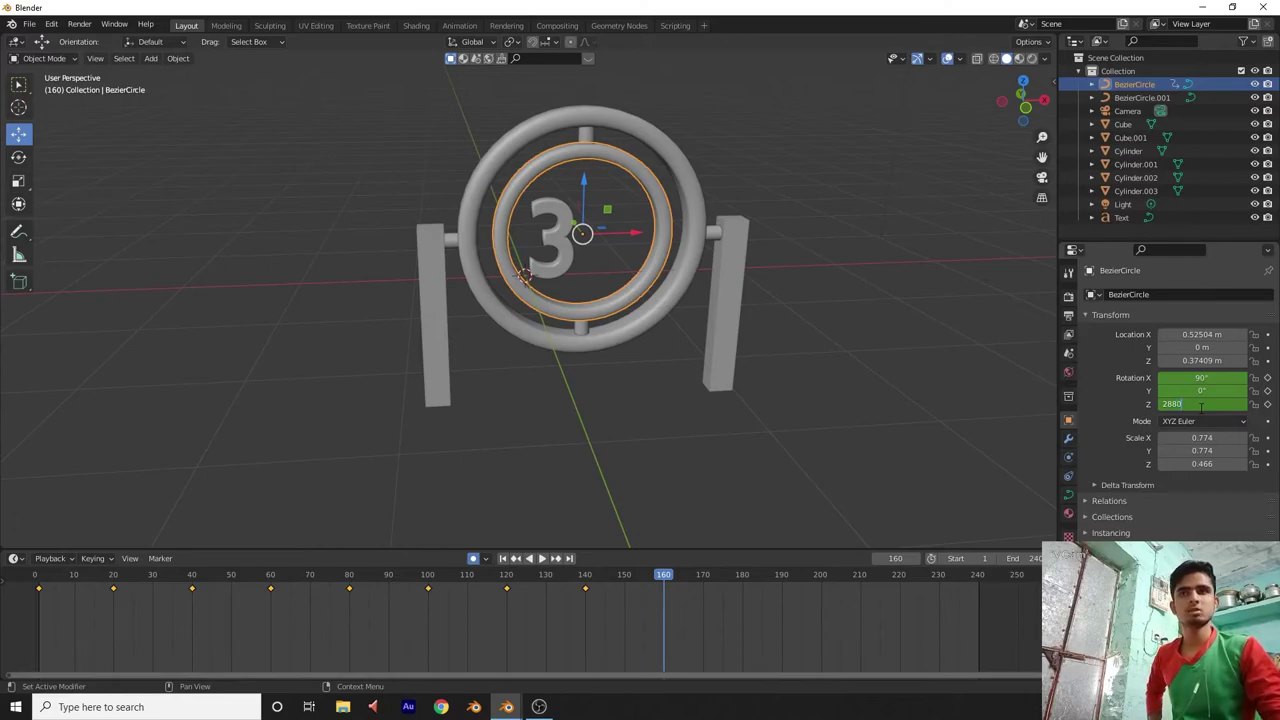
key("Return")
key("i")
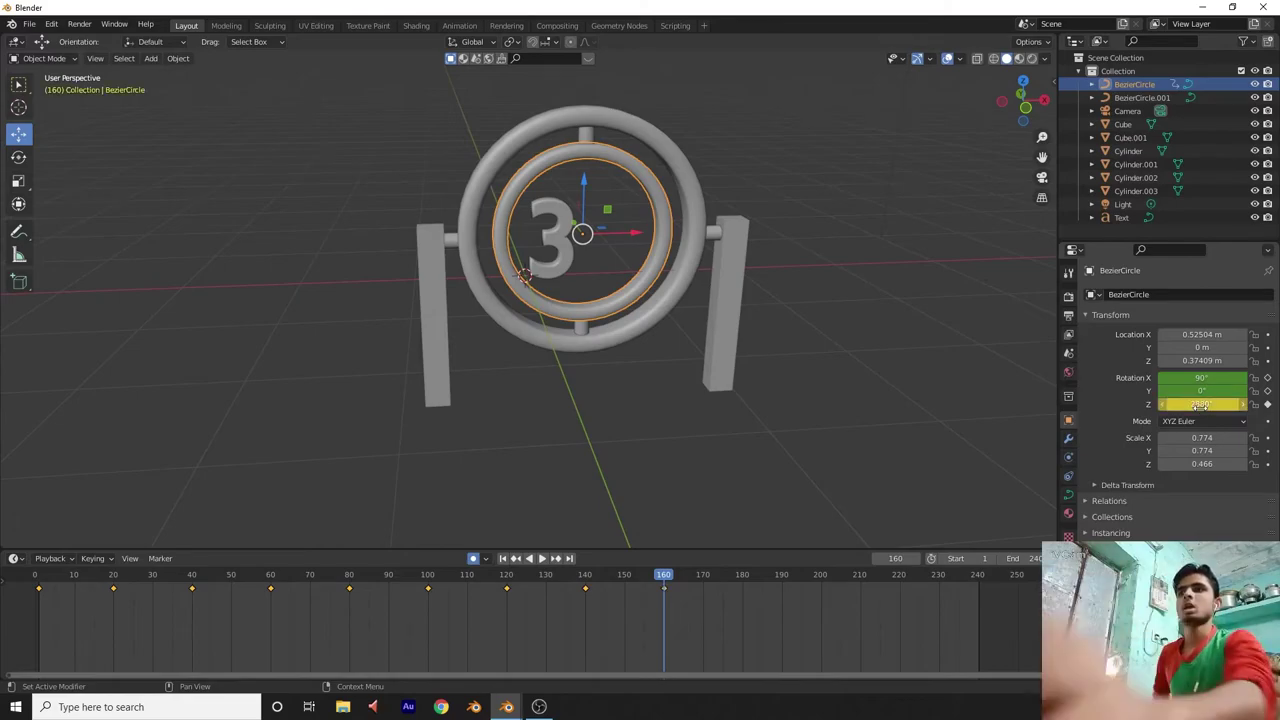
Move to frame 180 and set the inner ring's Z rotation to 3140°.
left_click_drag(665, 578, 743, 579)
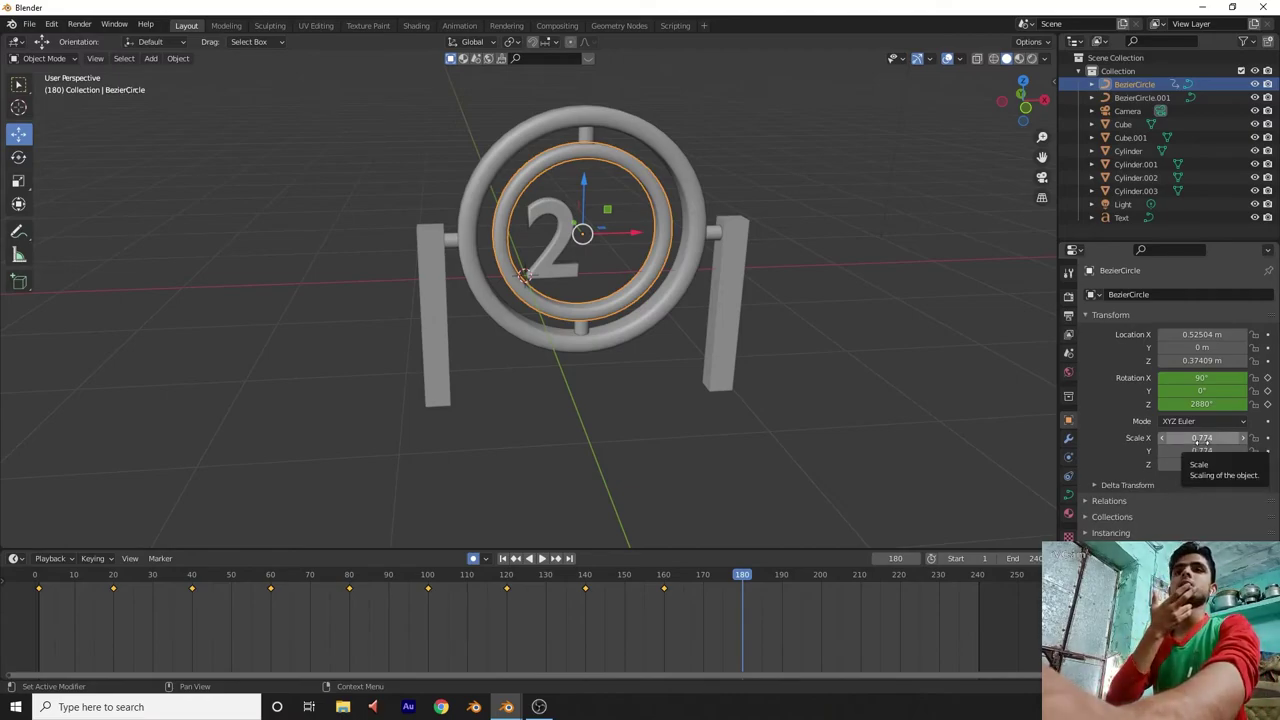
left_click(1212, 404)
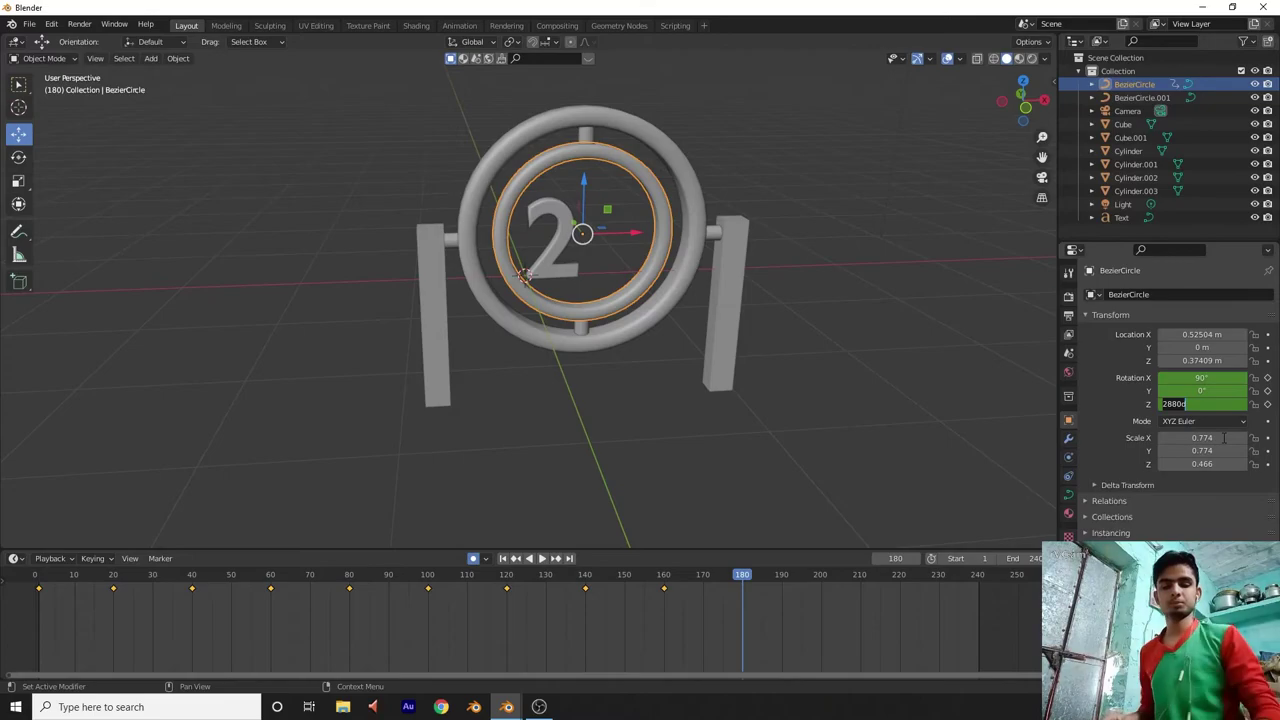
key("BackSpace")
type("3")
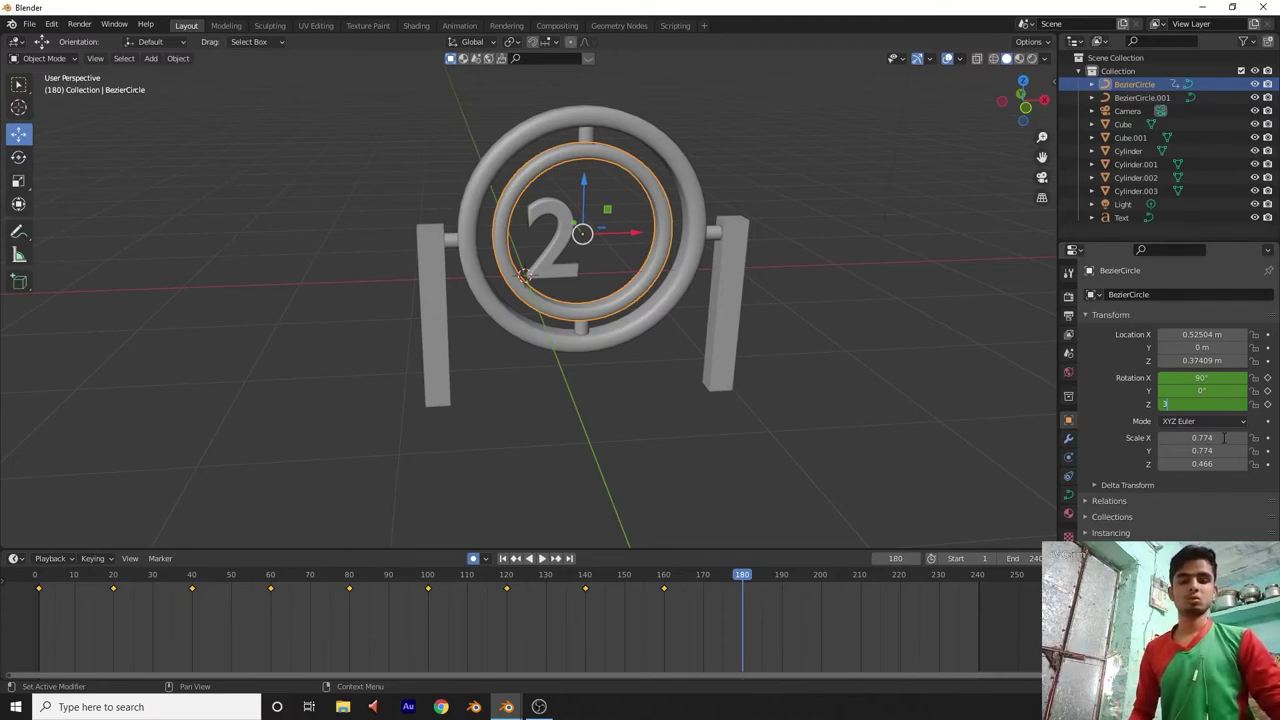
type("1")
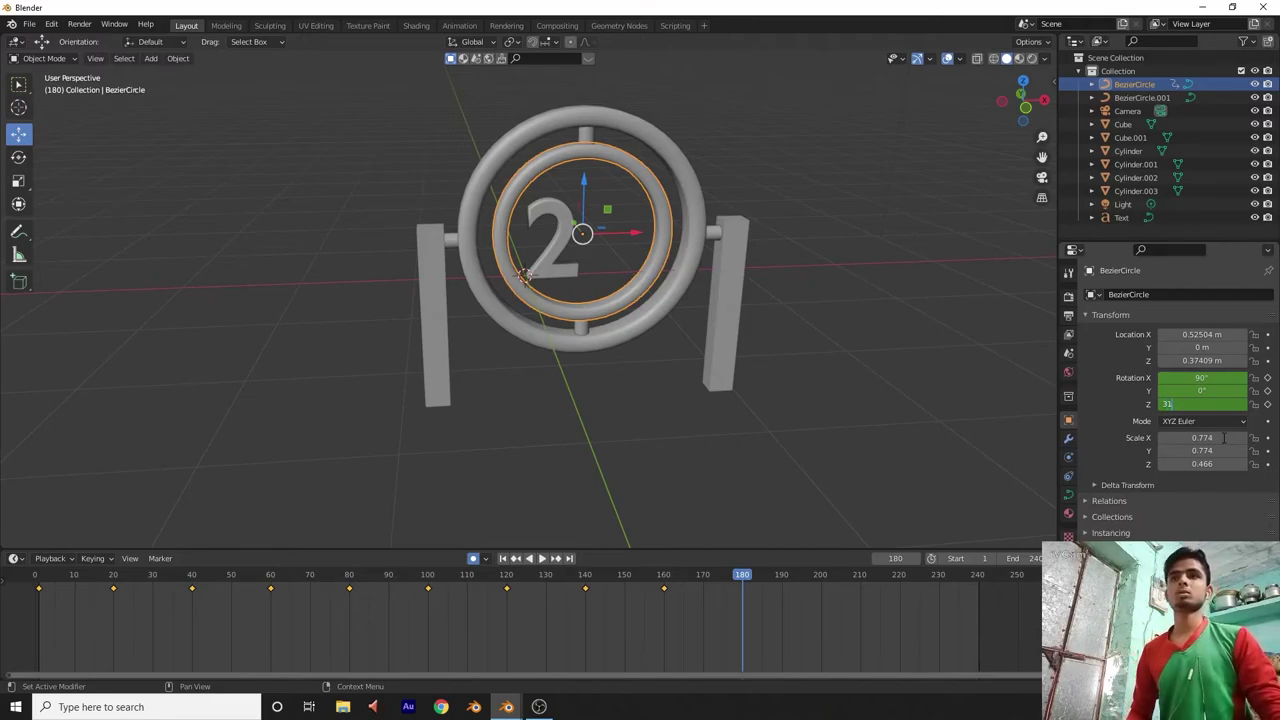
type("40")
key("Return")
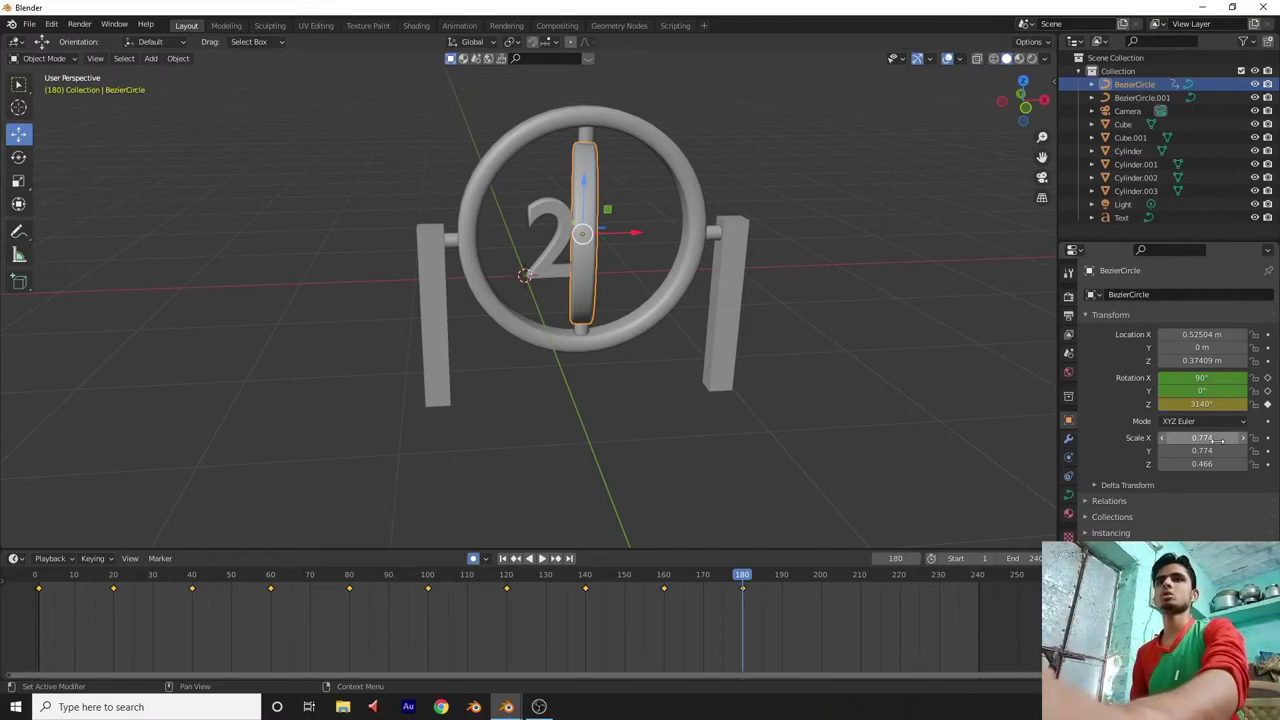
Correct the inner ring's Z rotation to 3240° at frame 180 and keyframe it.
mouse_move(1203, 403)
left_mouse_down()
mouse_move(1235, 403)
mouse_move(1193, 403)
mouse_move(1215, 403)
left_mouse_up()
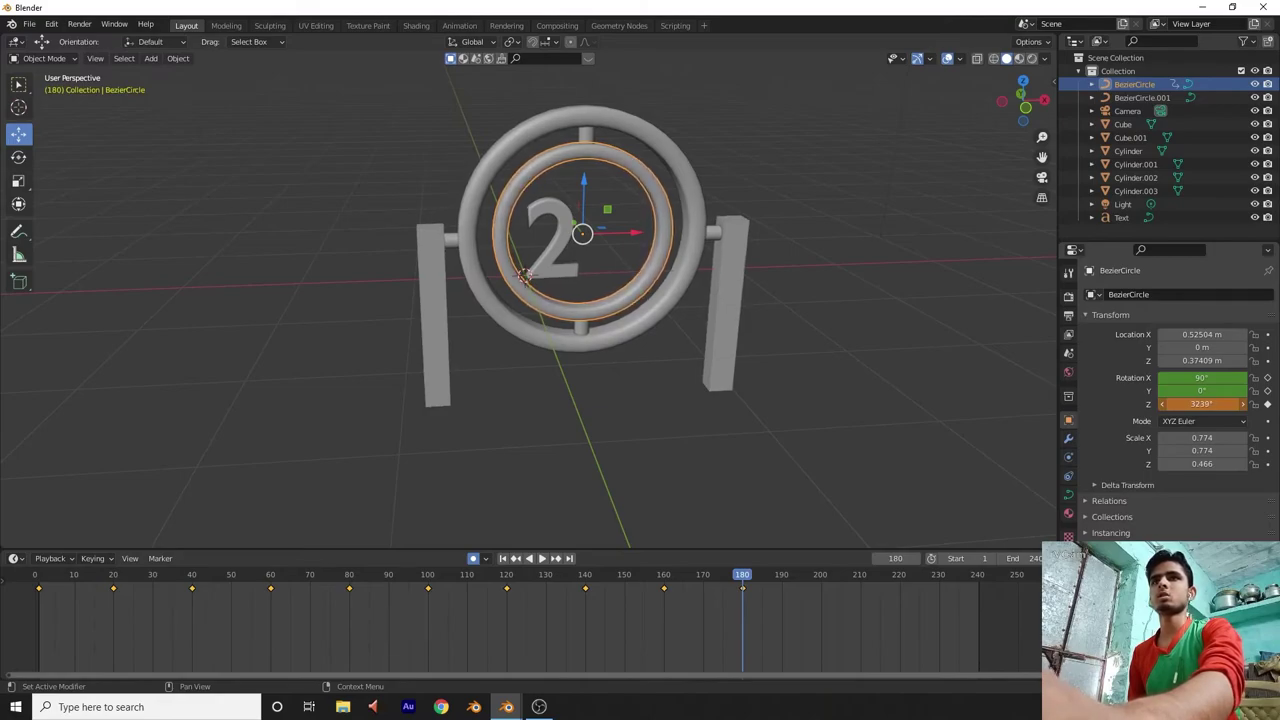
key("i")
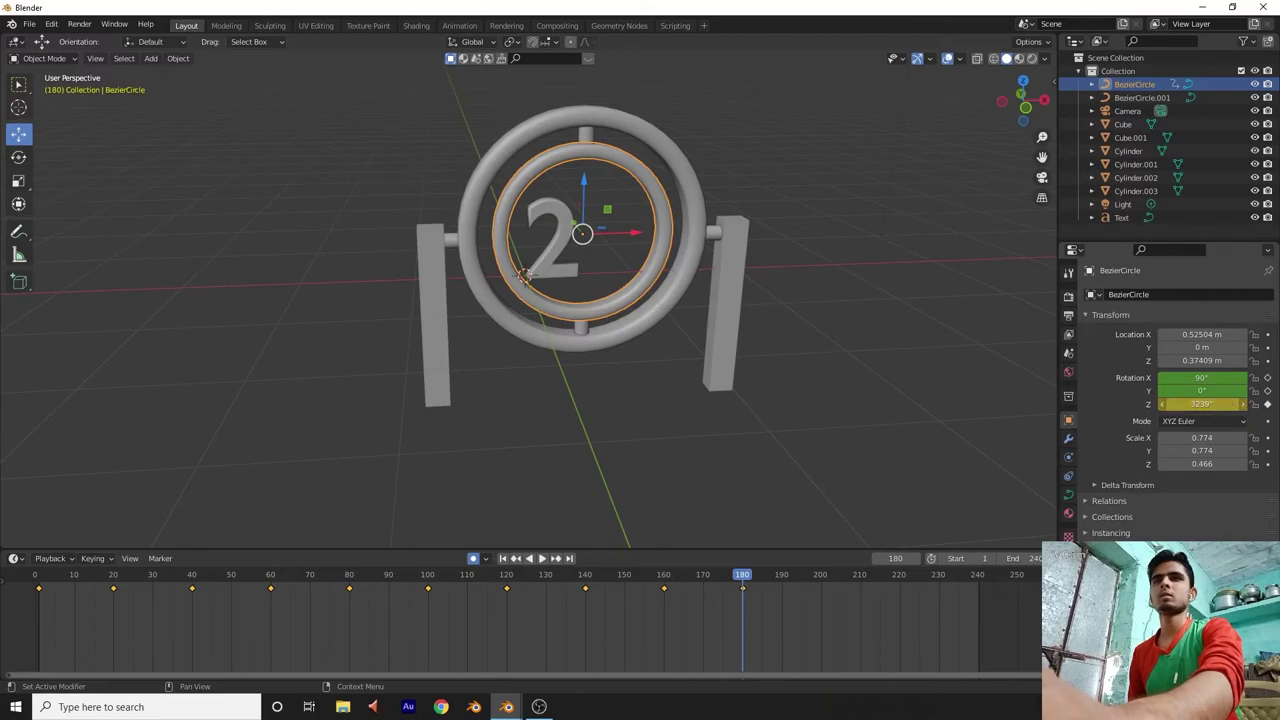
left_click_drag(1215, 403, 1218, 403)
key("i")
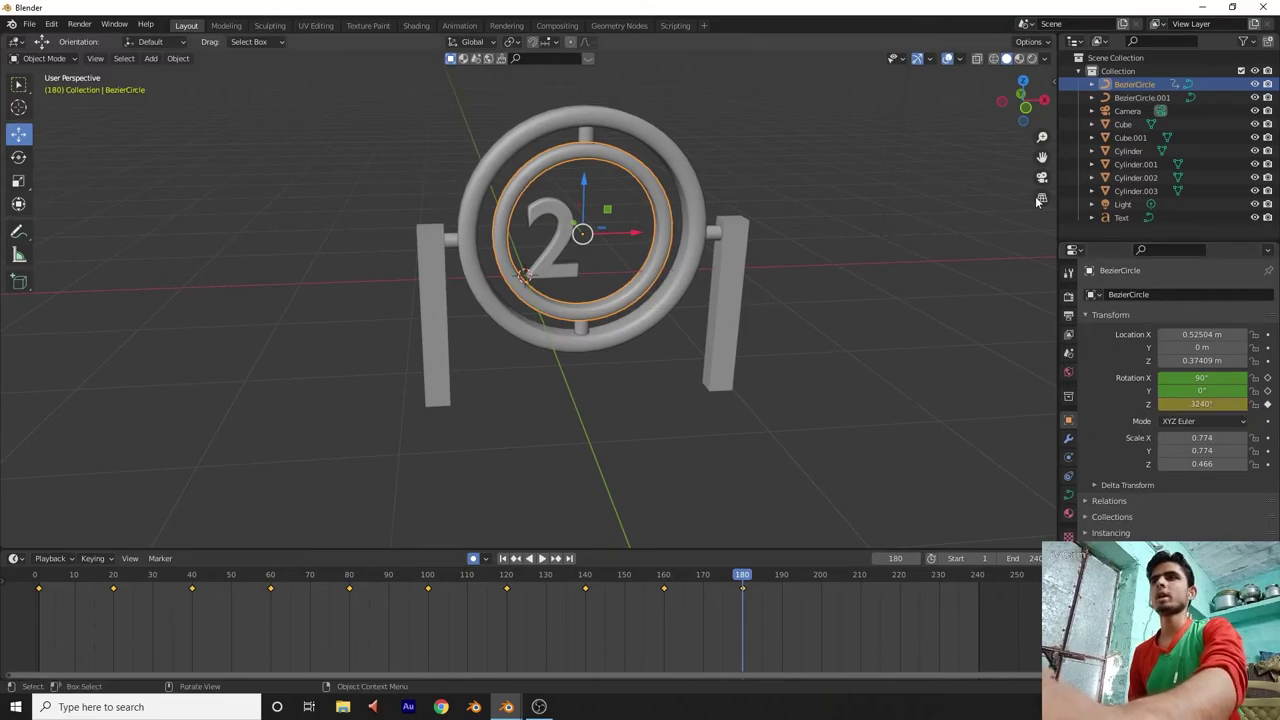
Move the current frame to 200 for the inner ring's following turn.
left_click_drag(1023, 101, 990, 108)
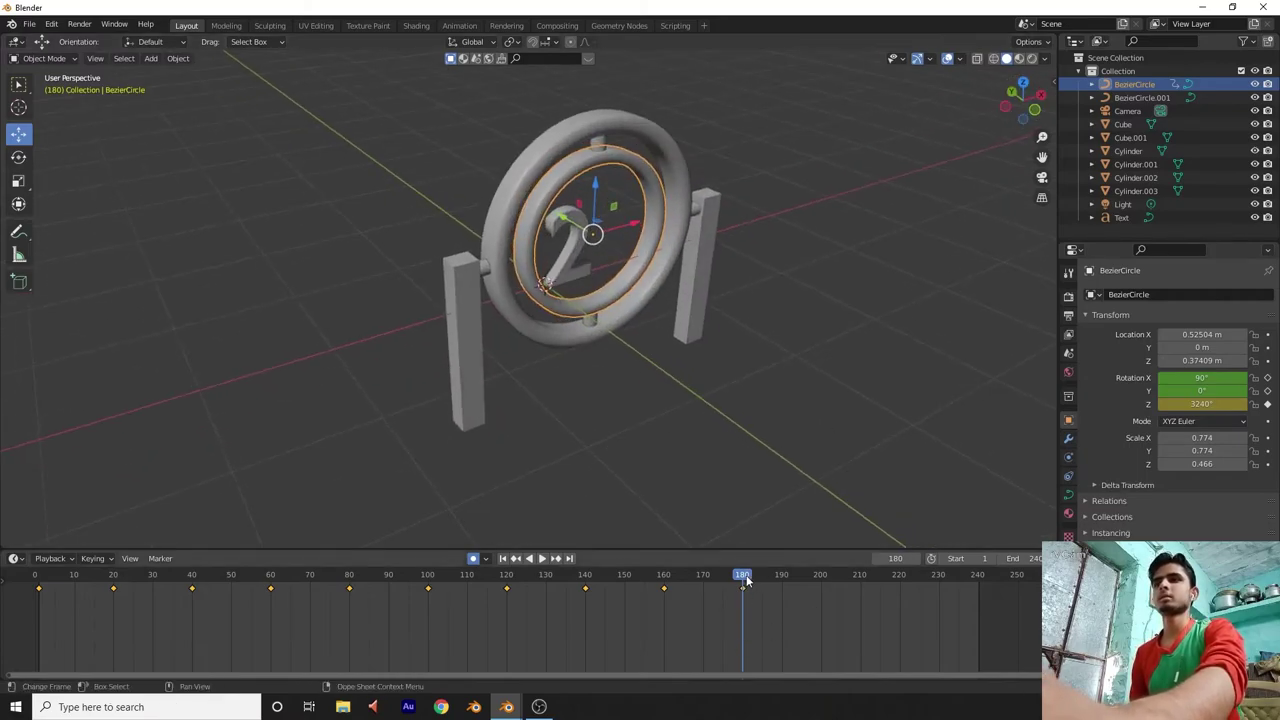
left_click_drag(745, 580, 820, 580)
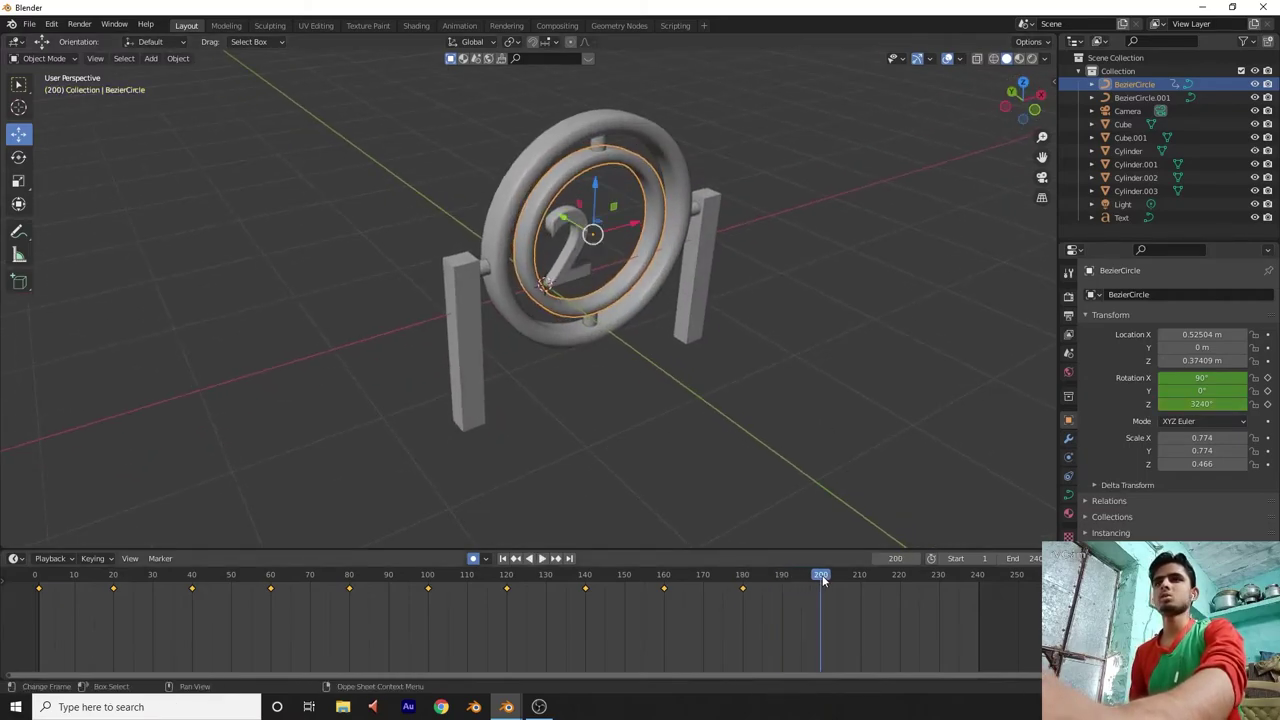
left_click(1221, 403)
key("BackSpace")
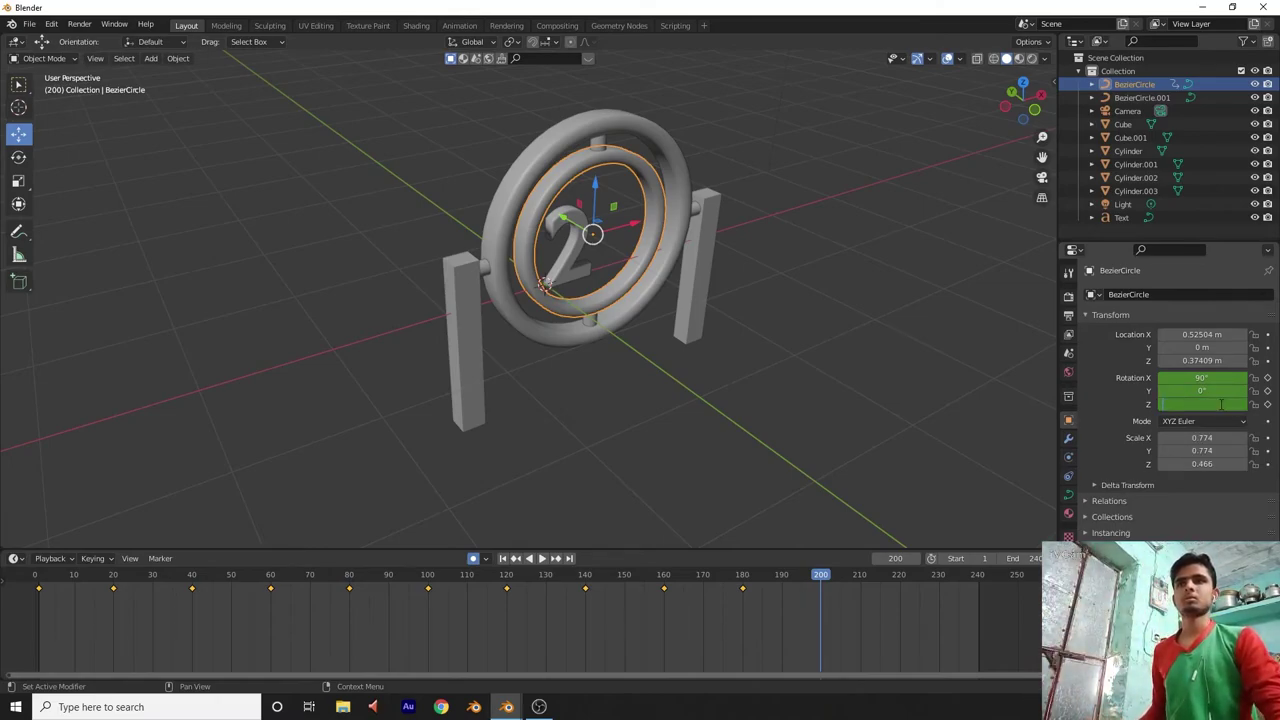
type("2")
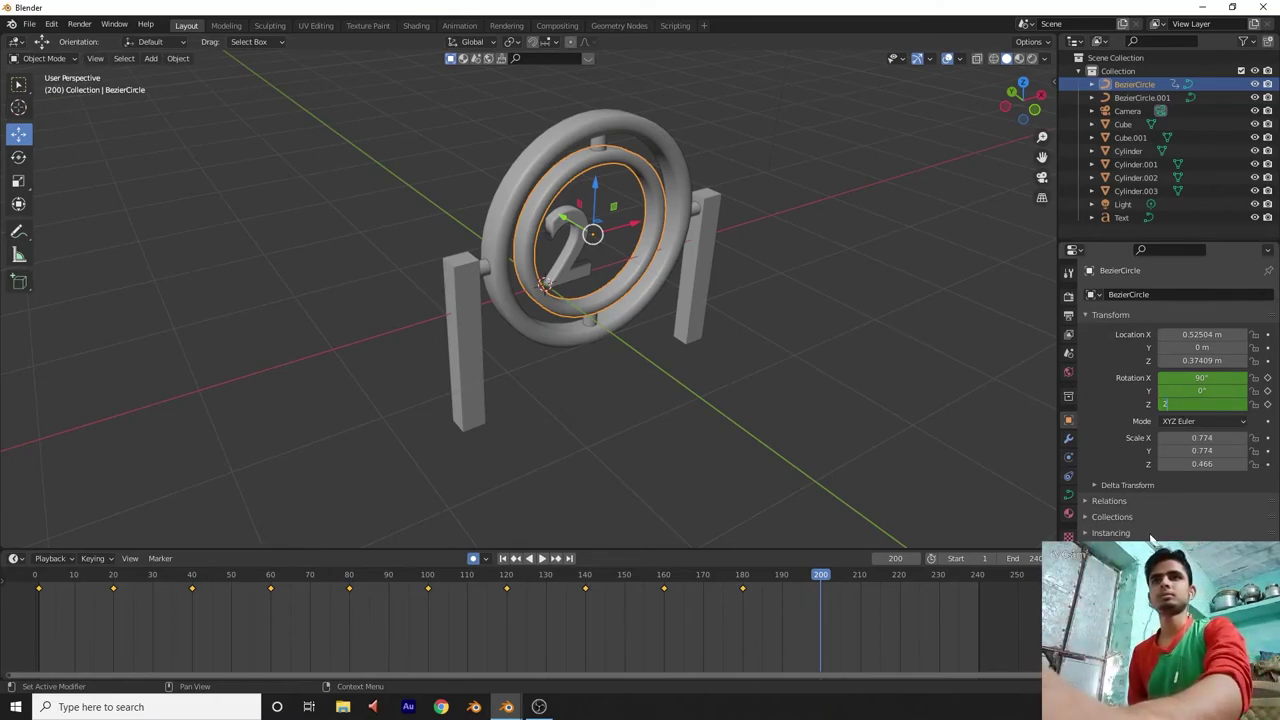
key("Return")
key("ctrl+z")
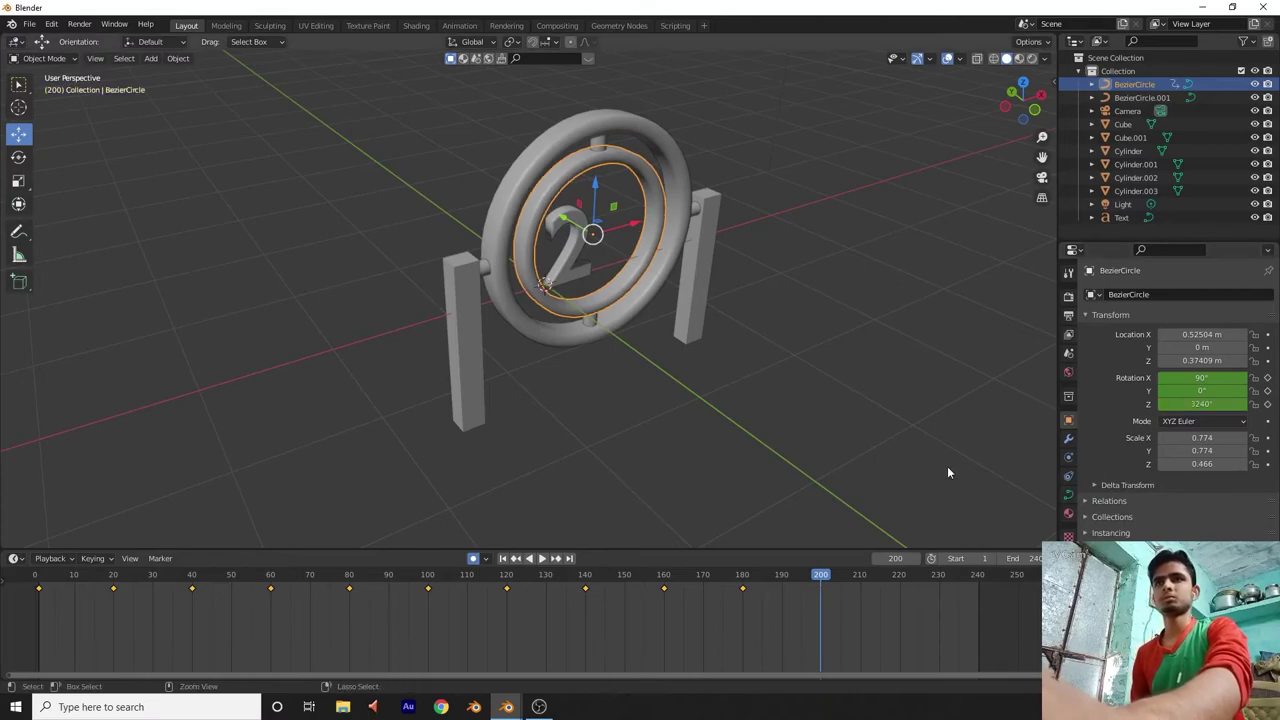
Keyframe the inner ring's Z rotation at 3600° on frame 200.
left_click(1205, 404)
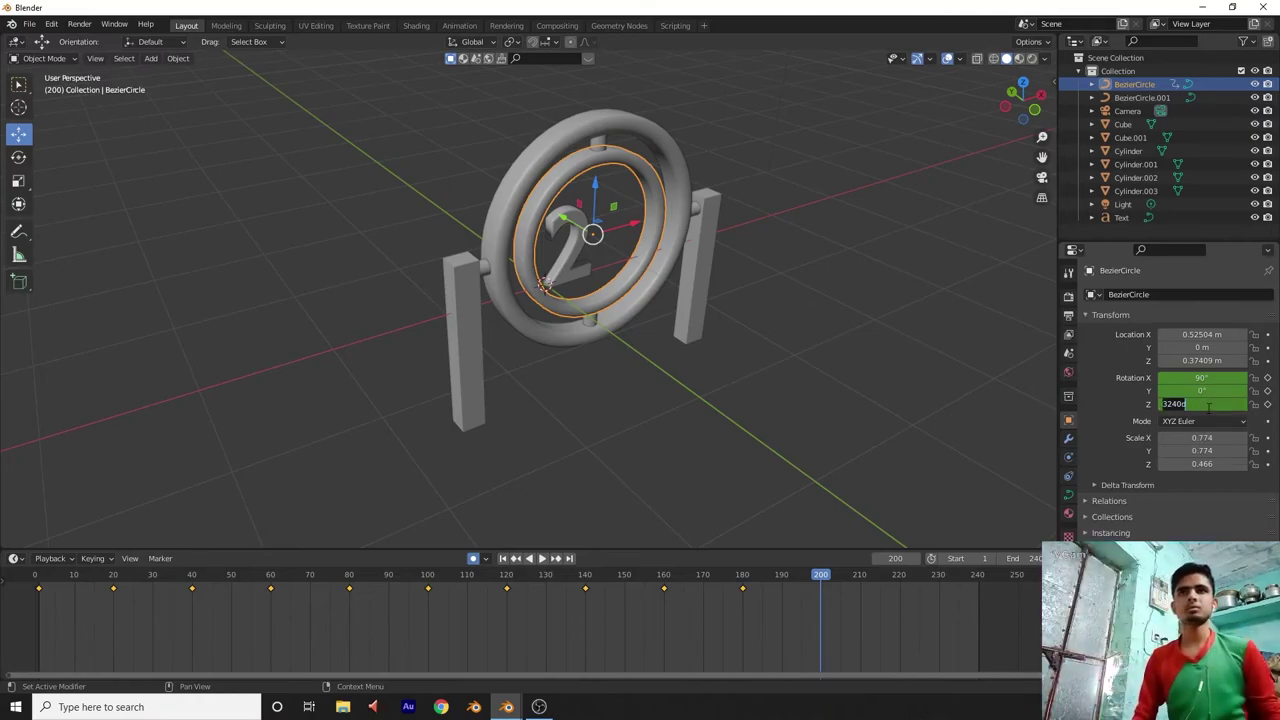
type("3")
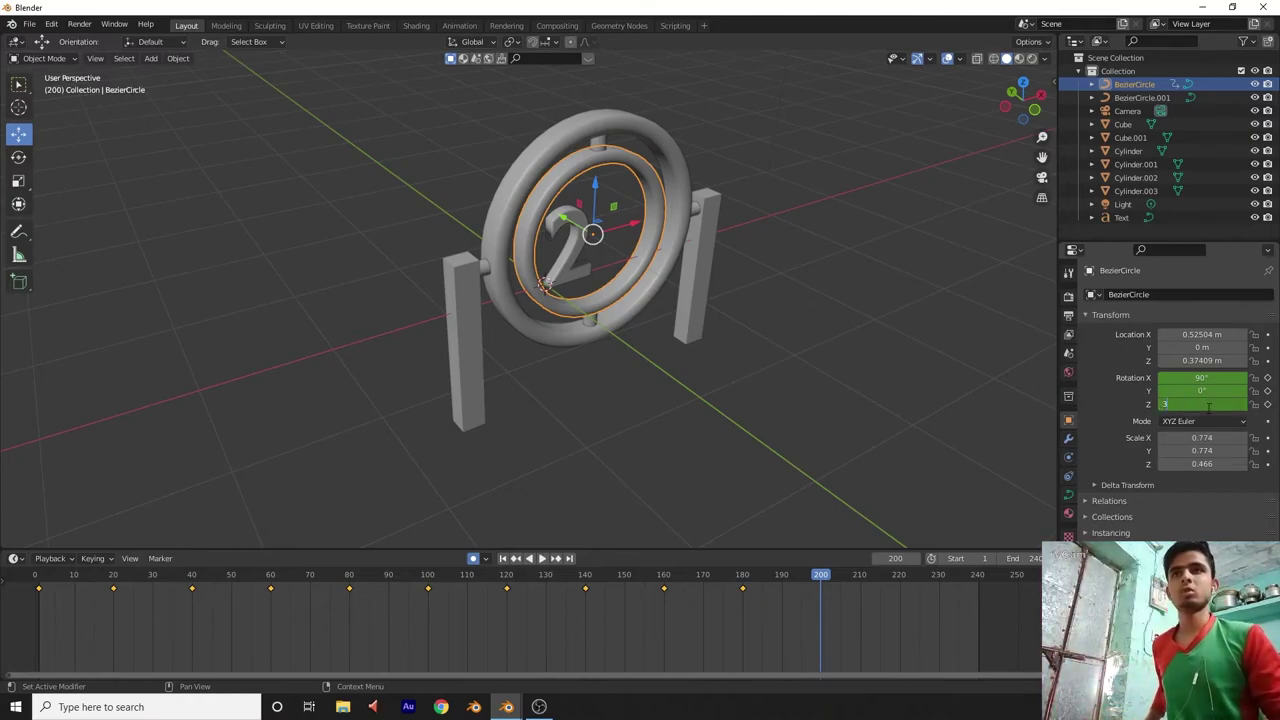
type("600")
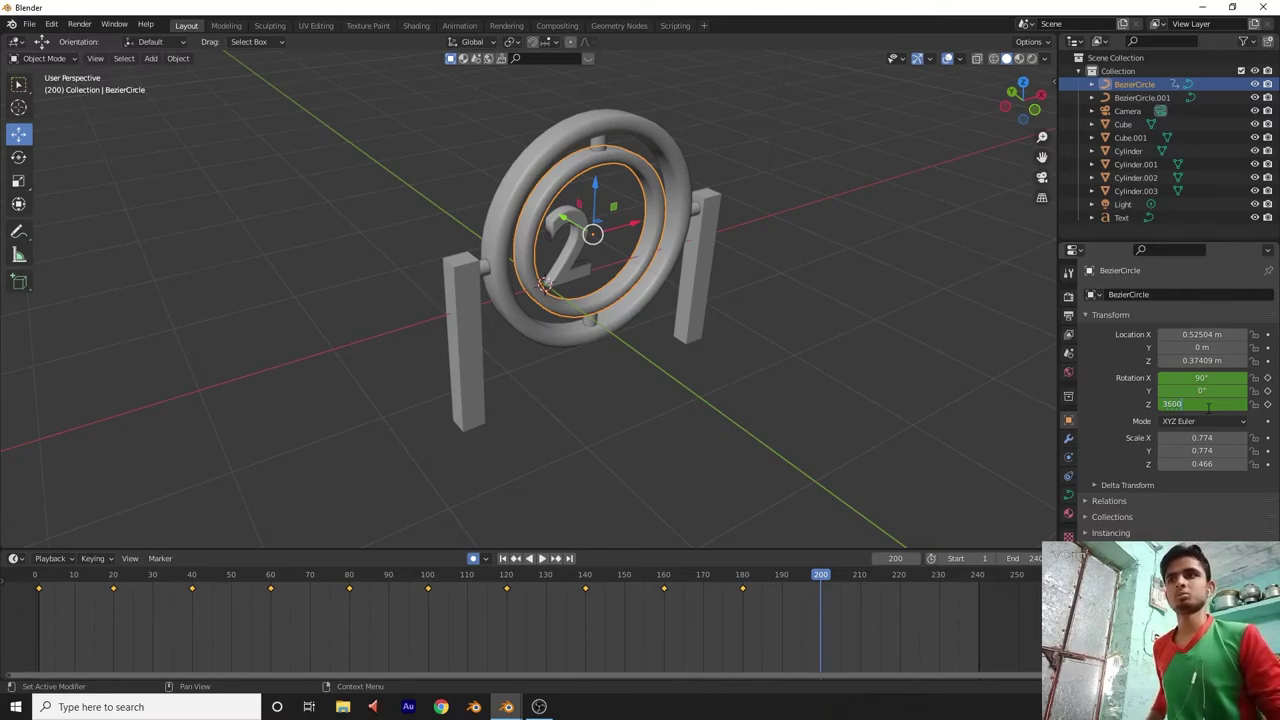
key("Return")
Move to frame 220 and keyframe the inner ring's Z rotation at 3960°.
key("space")
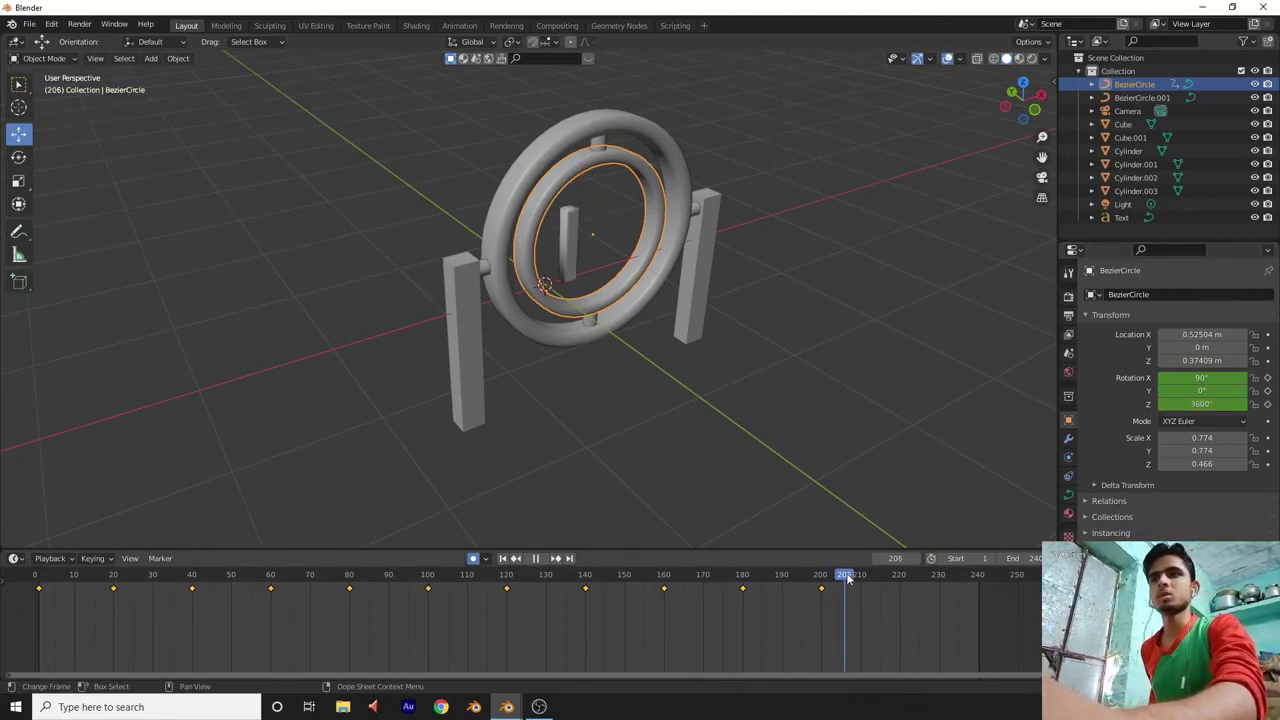
left_click_drag(847, 578, 901, 577)
key("space")
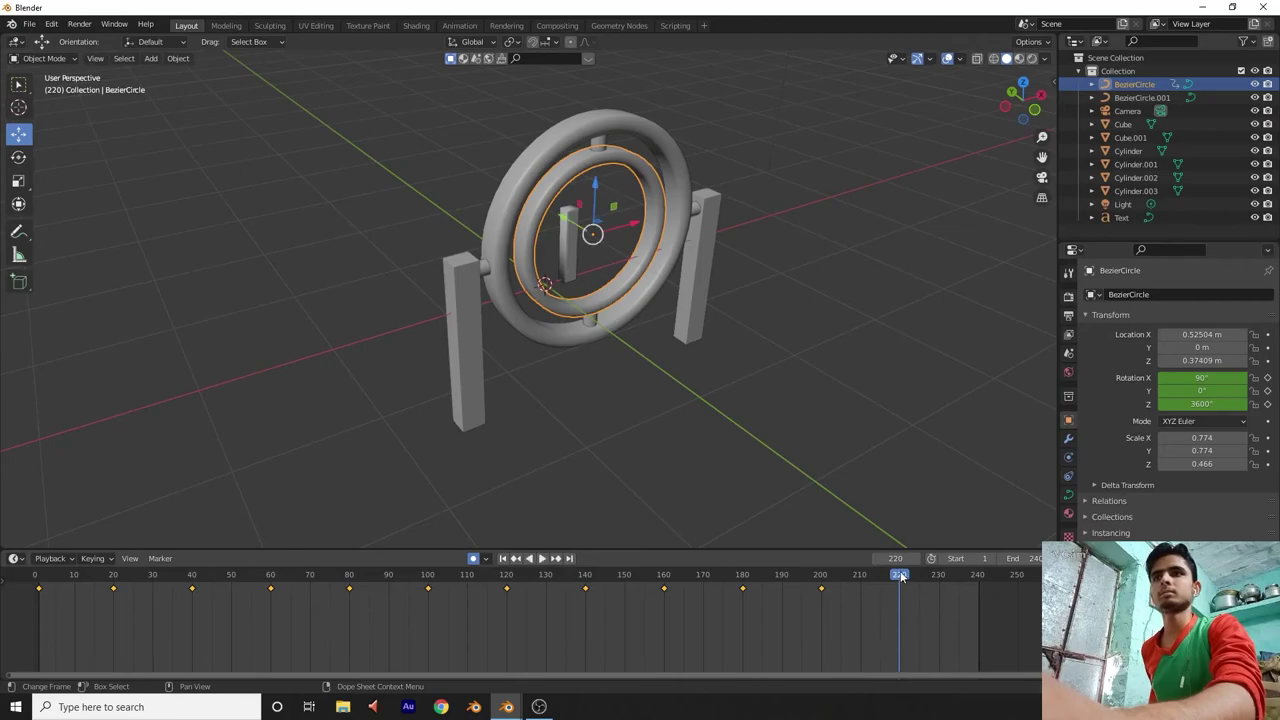
left_click(1201, 403)
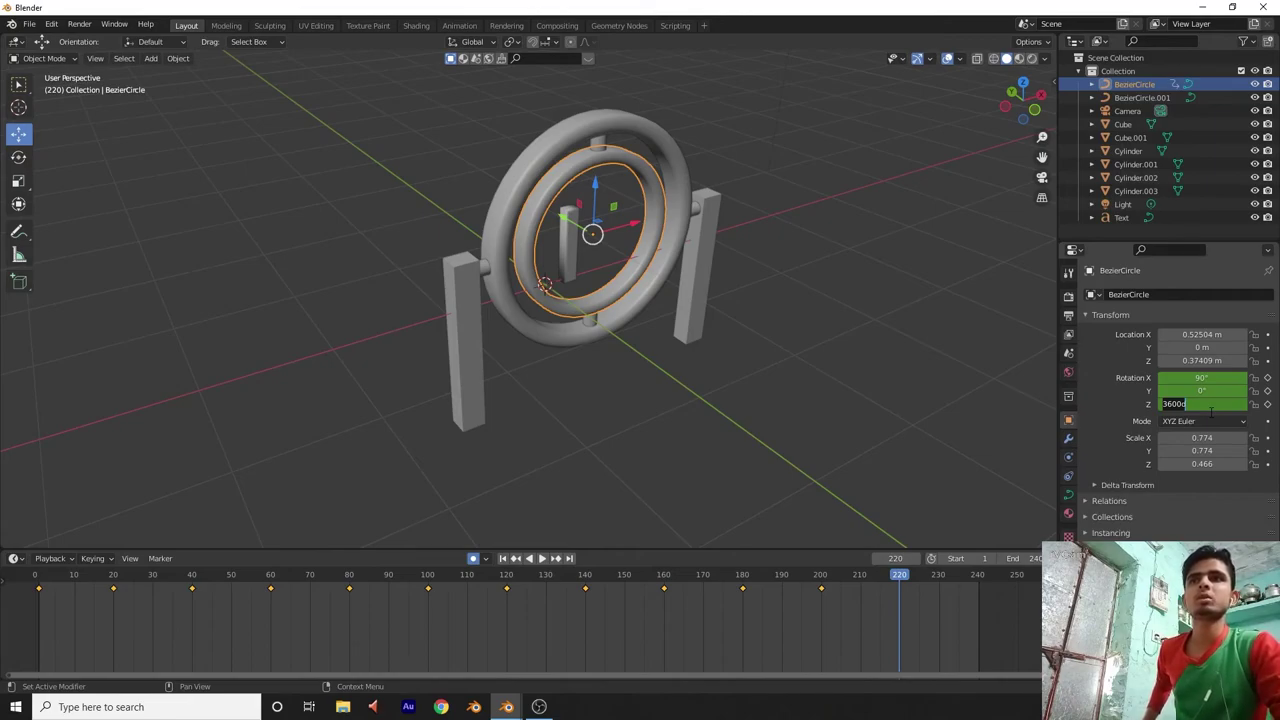
key("BackSpace")
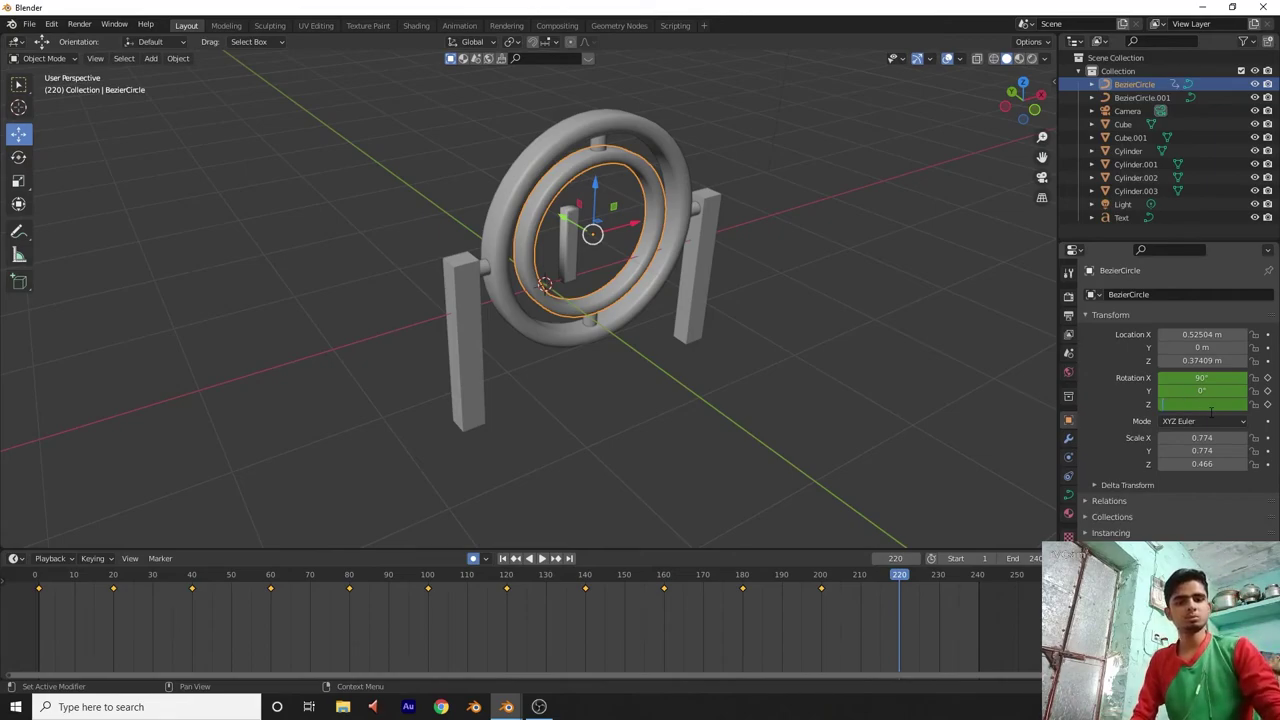
type("3960")
key("Return")
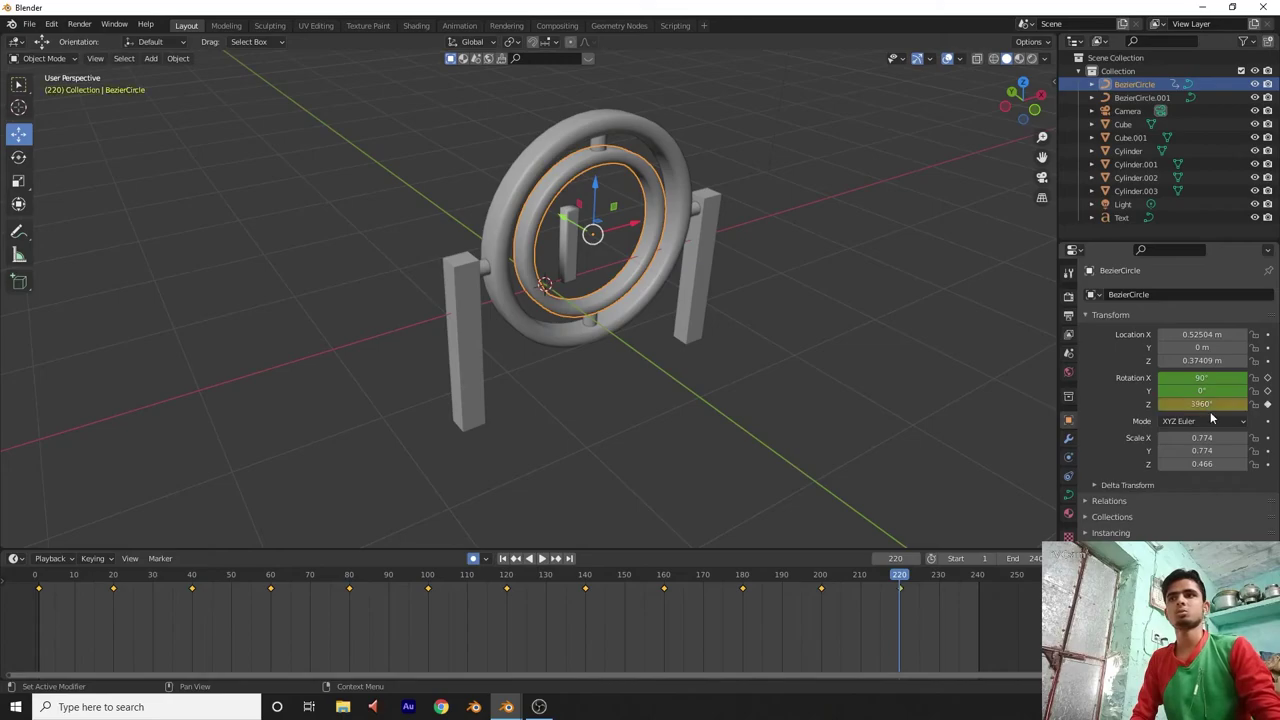
Move to frame 240 and keyframe the inner ring's Z rotation at 4320°.
key("space")
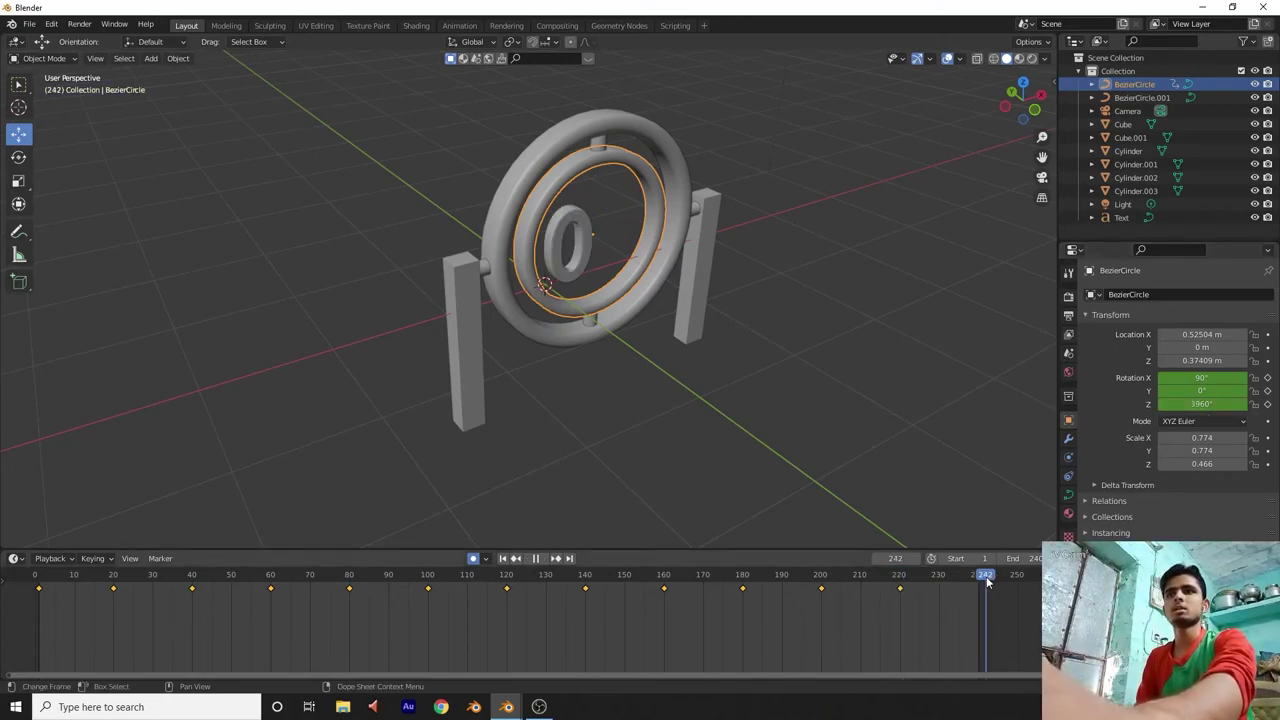
left_click_drag(987, 583, 979, 583)
key("space")
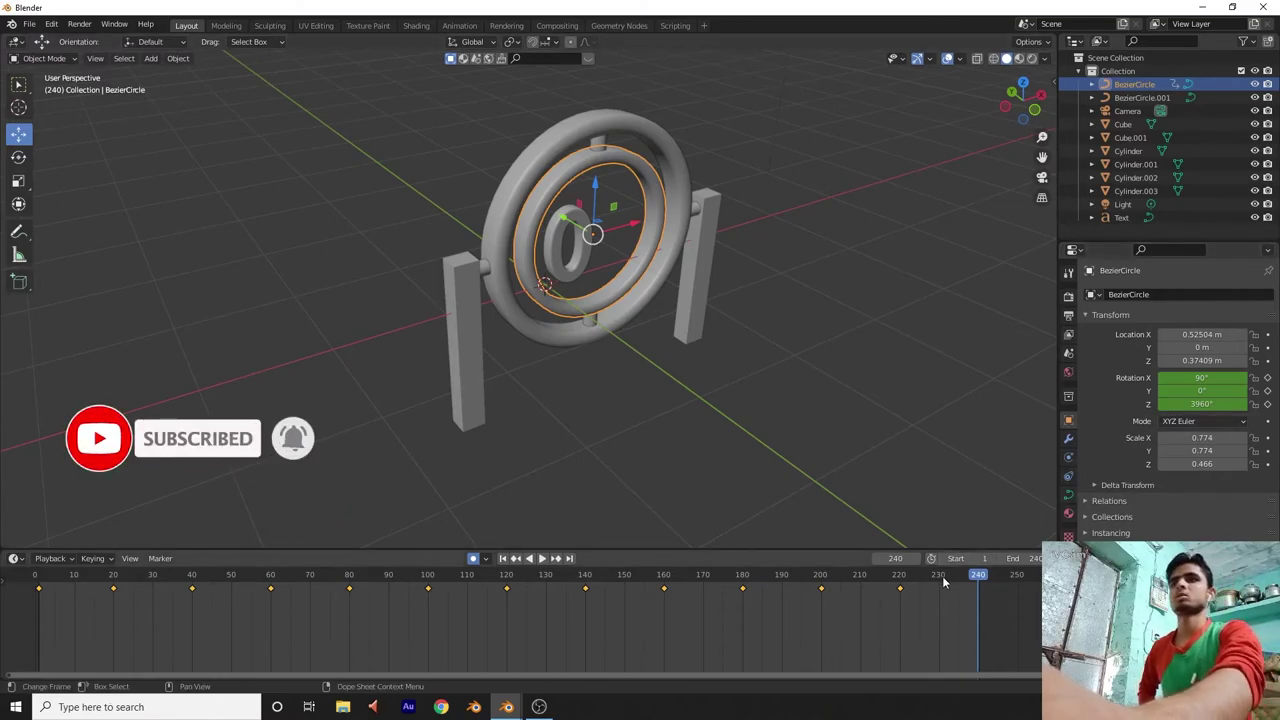
left_click(1226, 404)
type("4320")
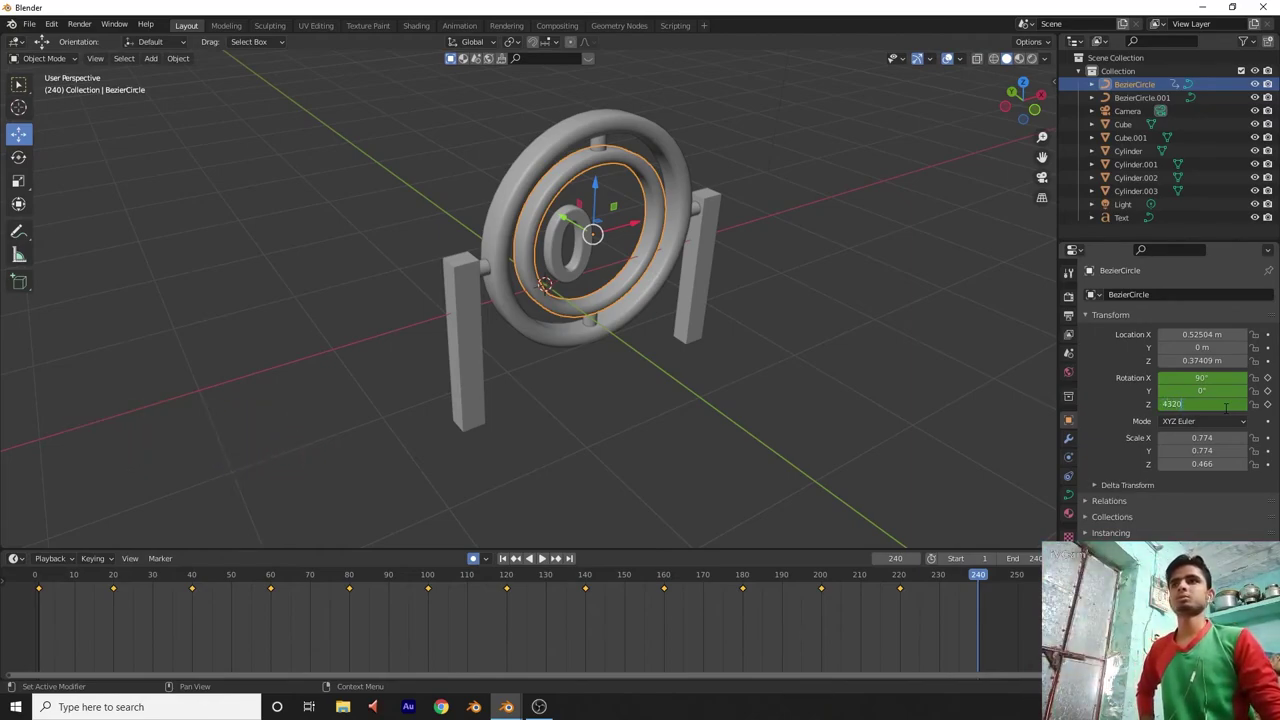
key("Return")
key("i")
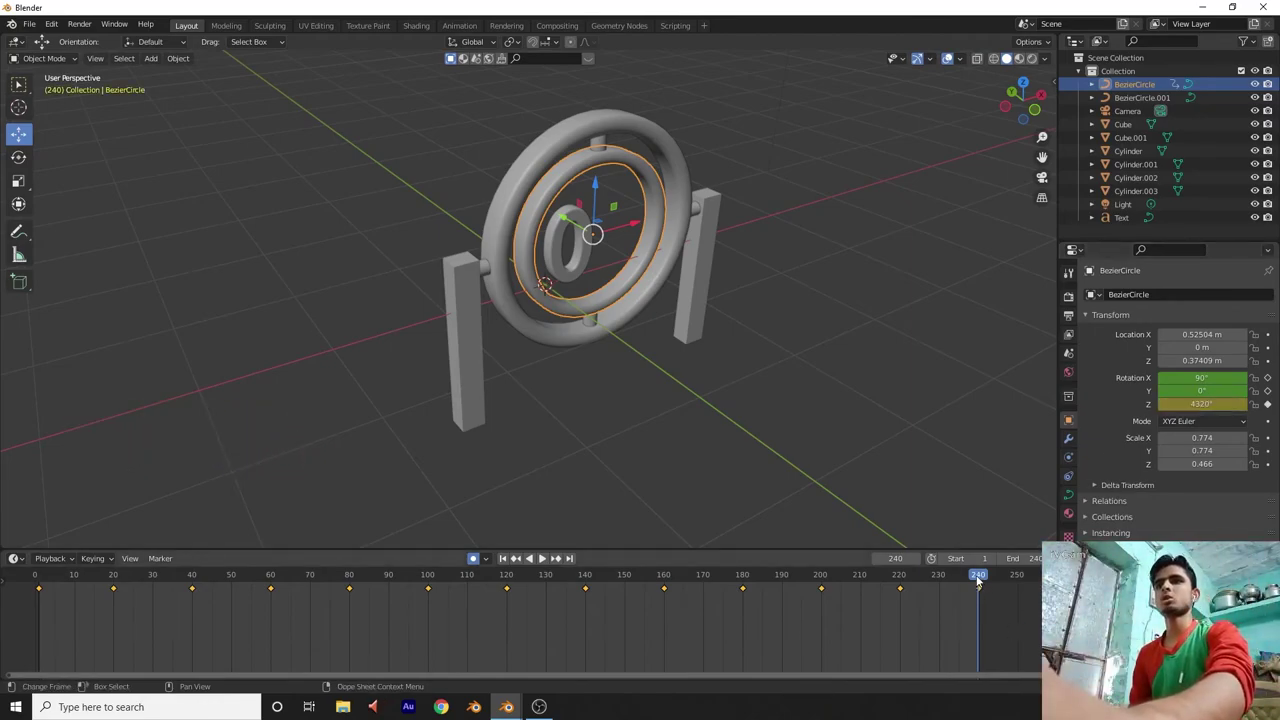
Return to frame 0 and play the countdown animation to check the inner ring's spin.
left_click_drag(978, 581, 35, 581)
left_click(1008, 108)
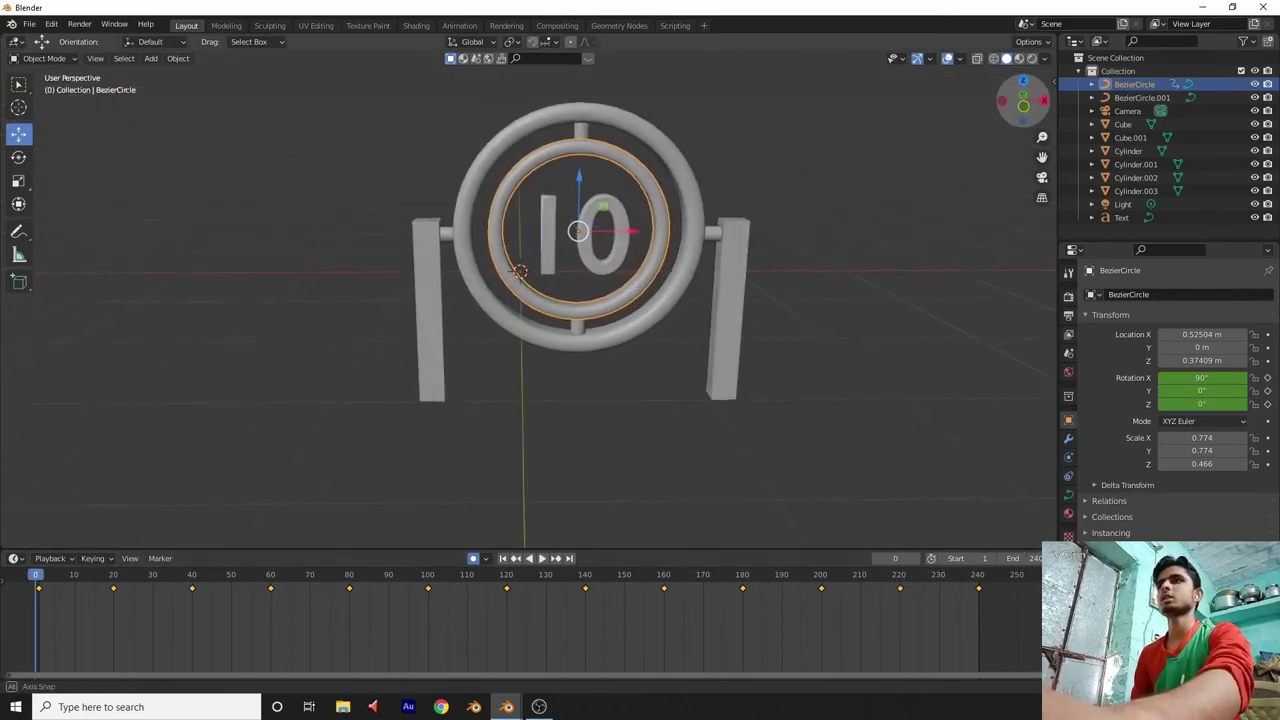
key("space")
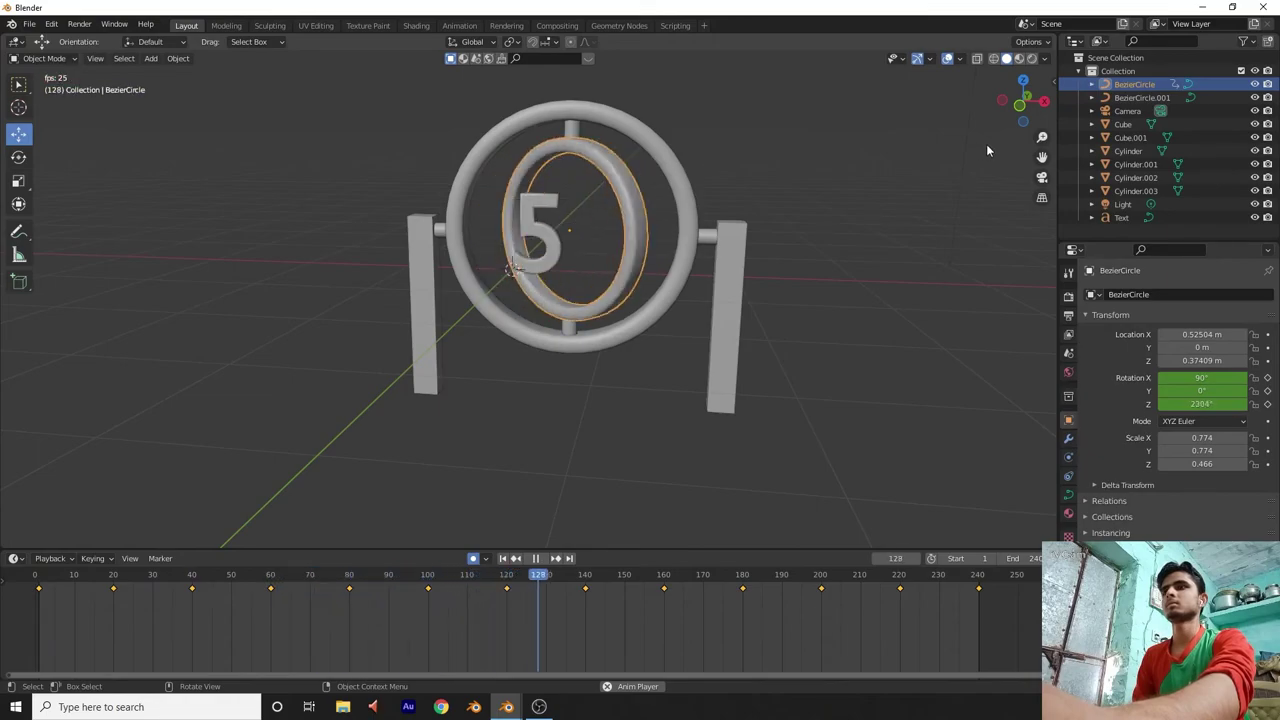
Stop playback and, in front view, move the number text about 0.256 m along X to centre it within the inner ring.
left_click(1021, 107)
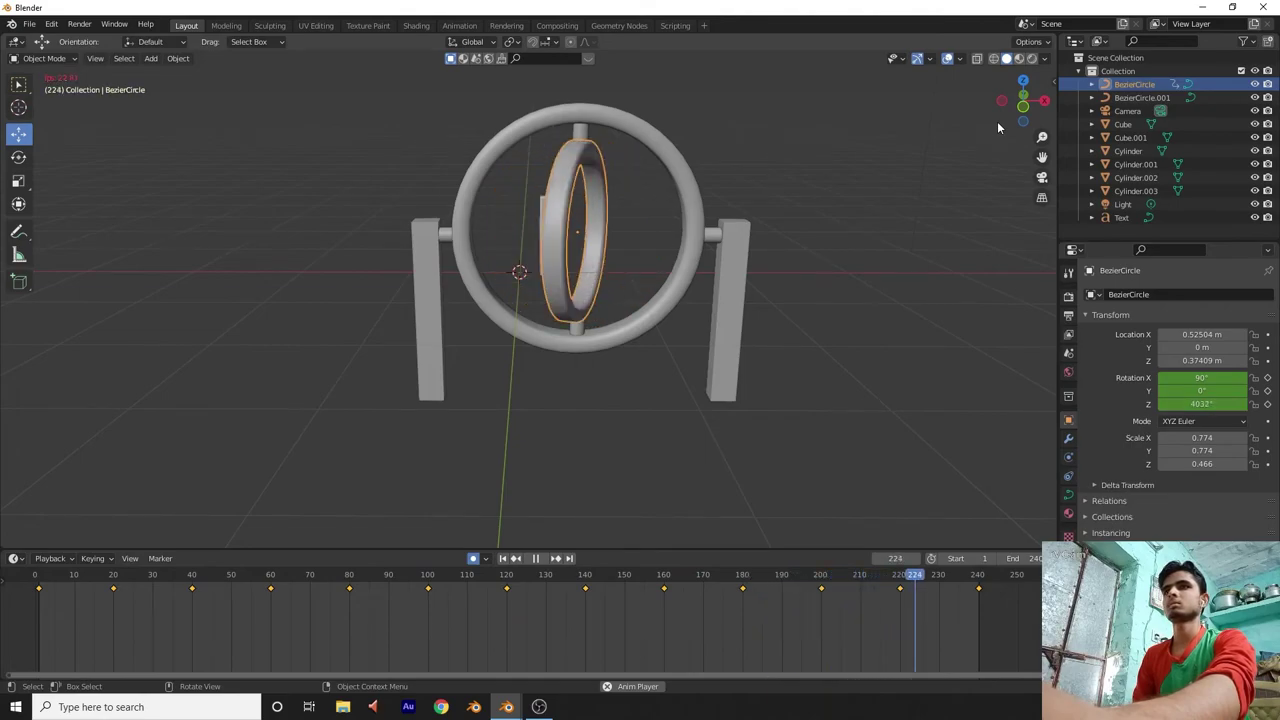
key("space")
key("KP_1")
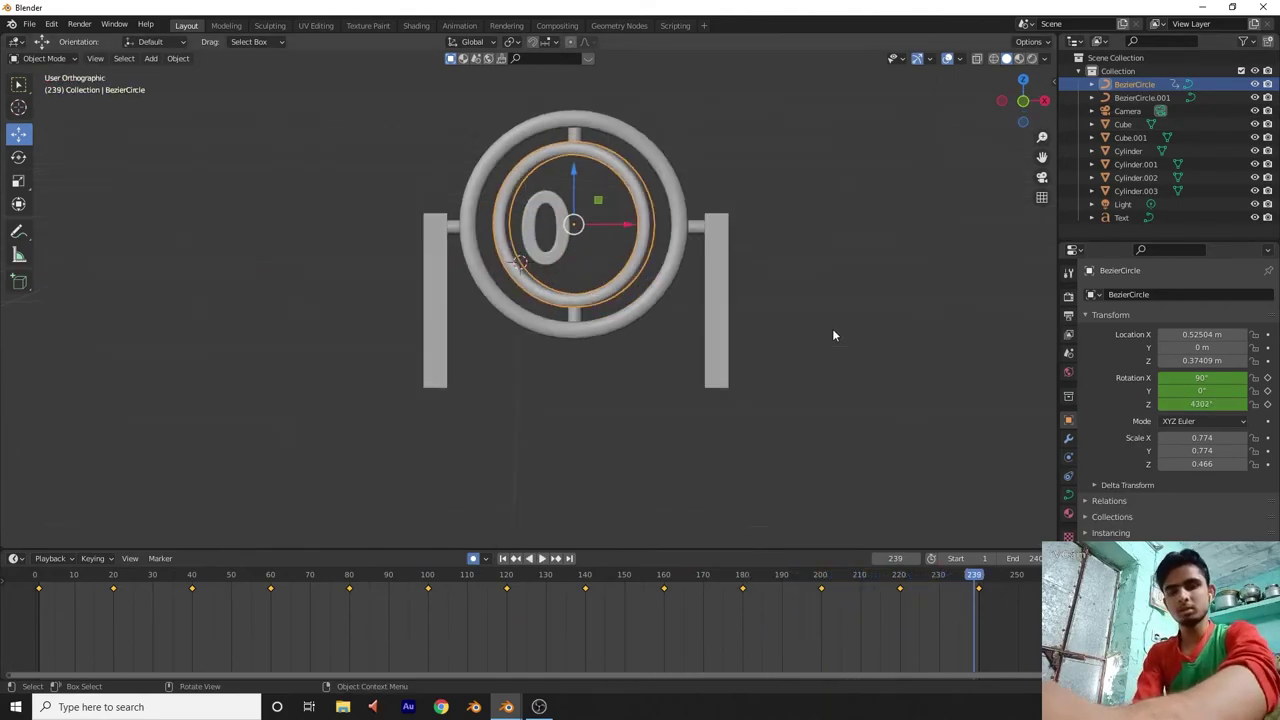
left_click(594, 229)
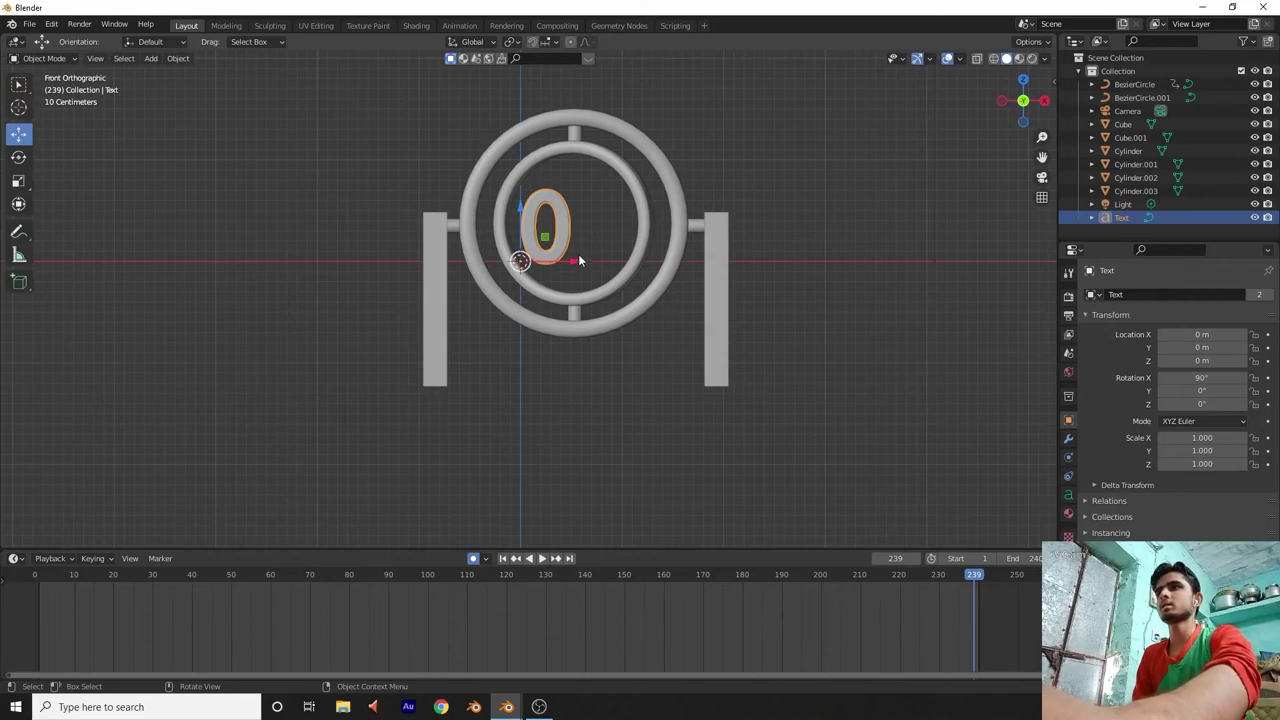
left_click_drag(579, 261, 606, 265)
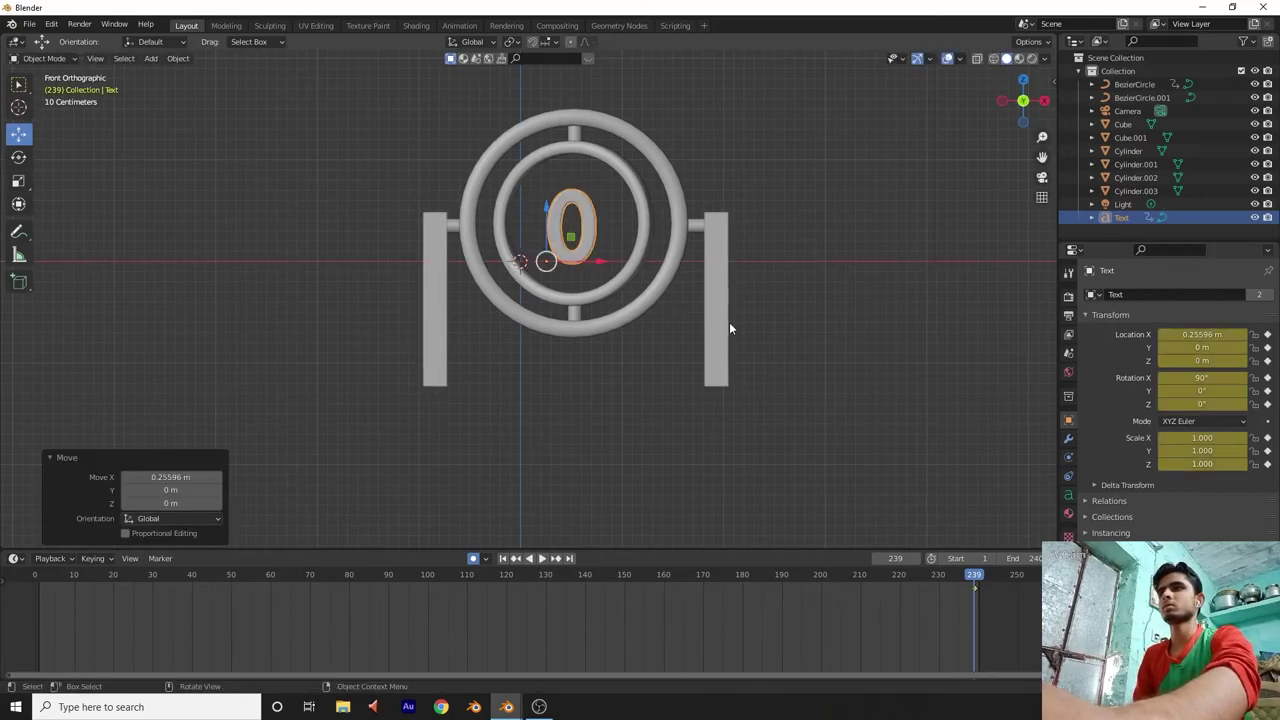
At frame 9, hide the number text and scale the rings, connectors and posts together by about 1.292.
key("space")
left_click_drag(620, 575, 89, 478)
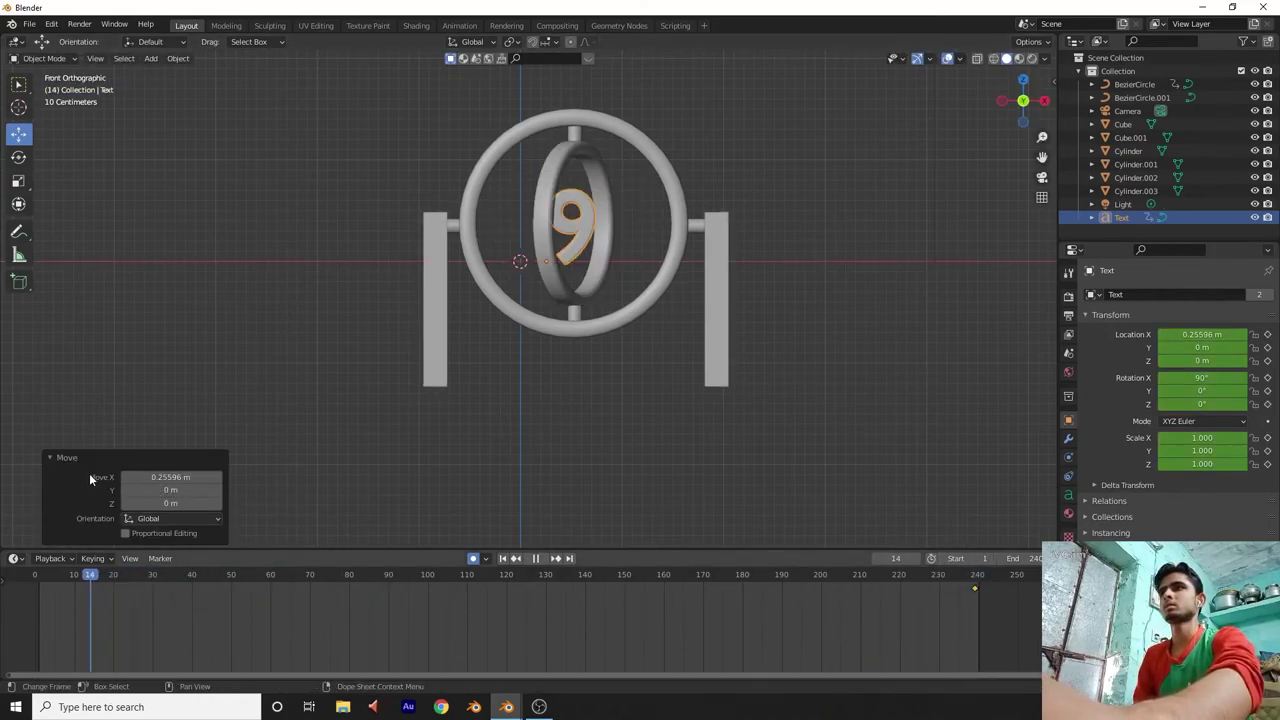
key("space")
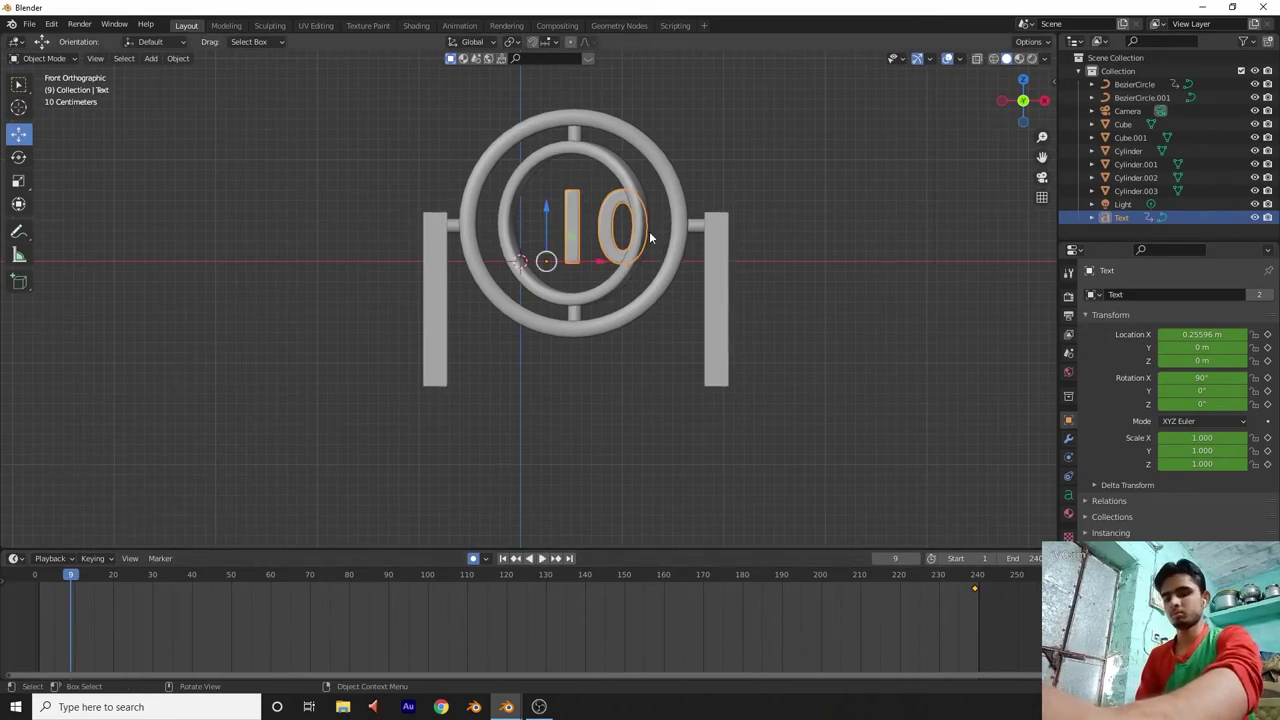
key("h")
key("a")
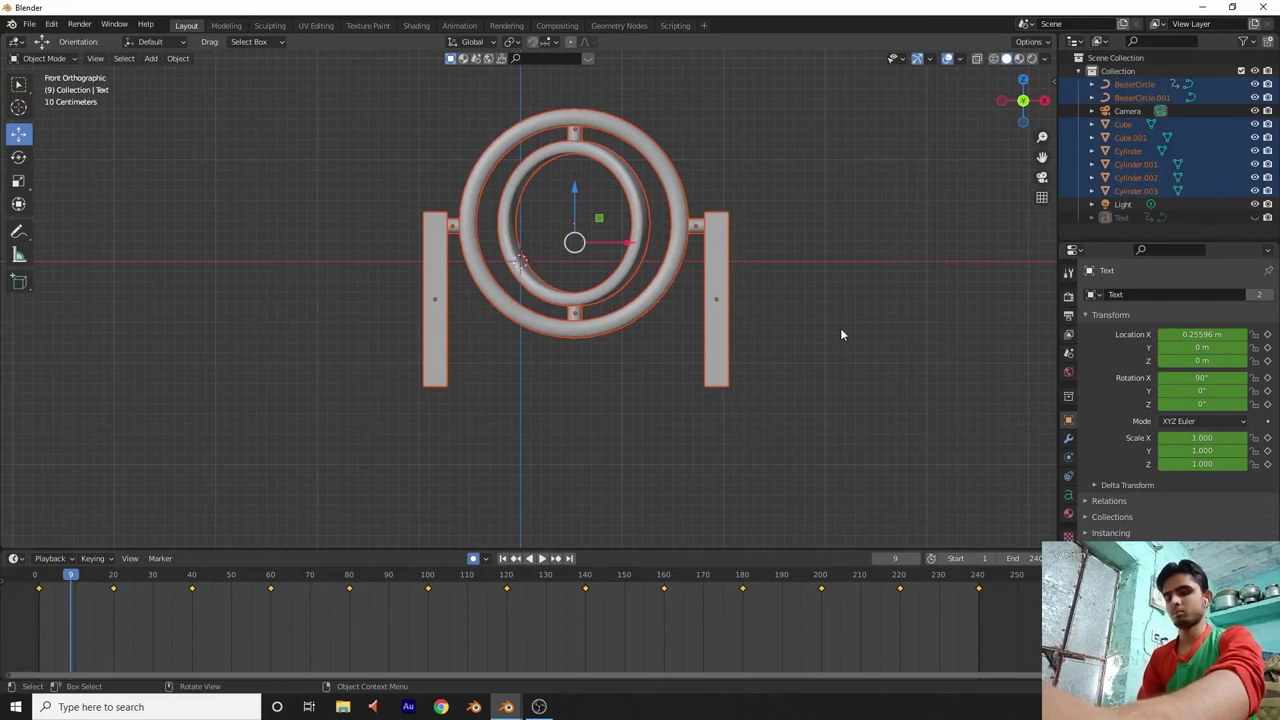
key("s")
left_click(918, 344)
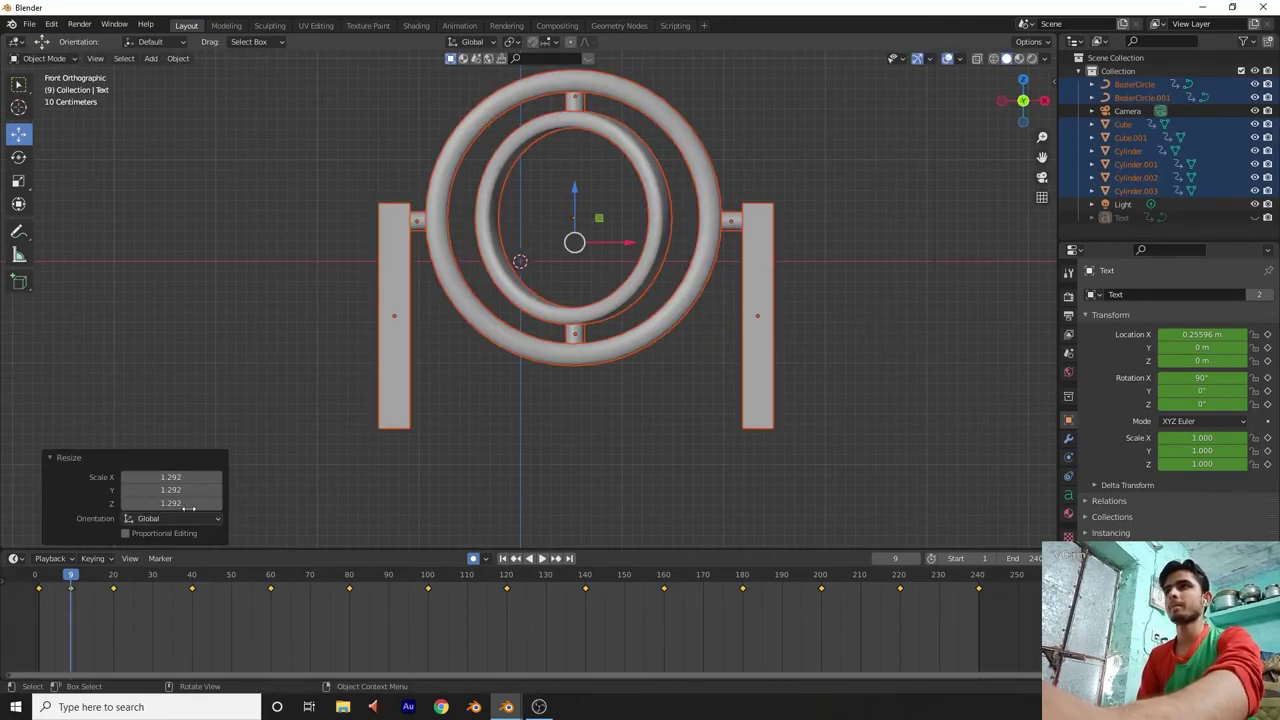
Return to frame 1, clear the selection and unhide the number text.
key("ctrl+shift+space")
key("space")
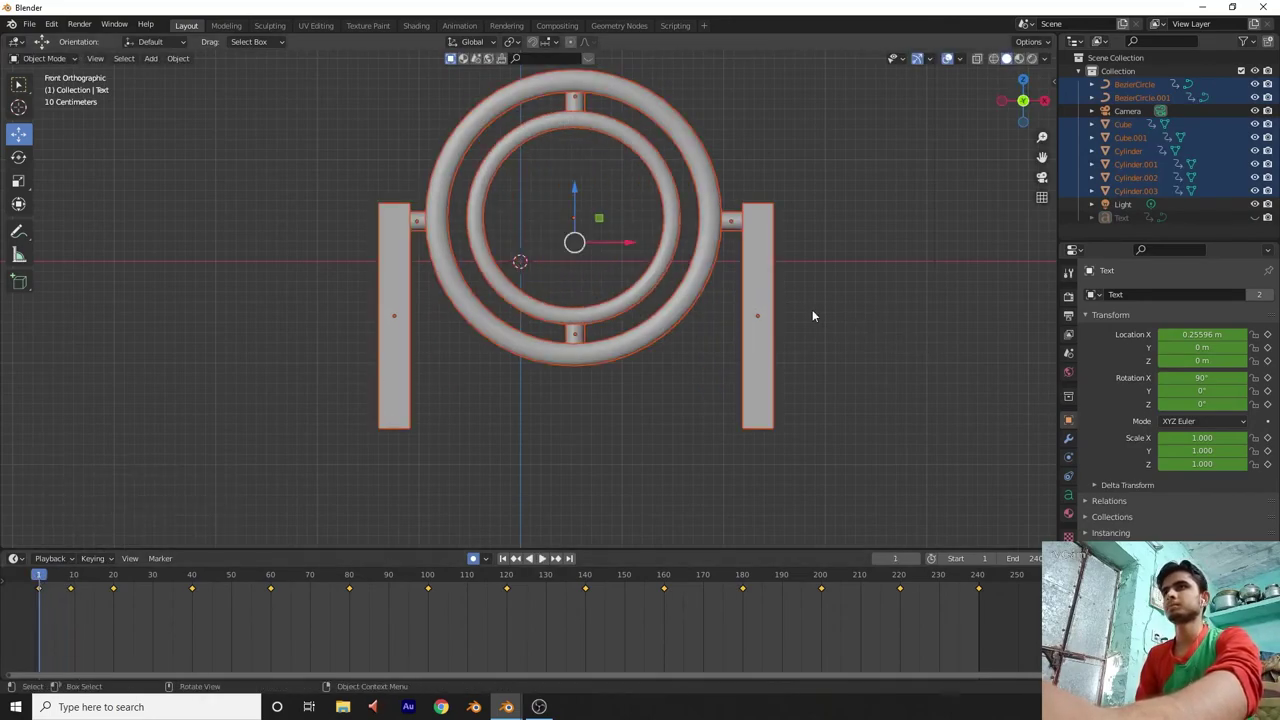
key("alt+a")
key("alt+h")
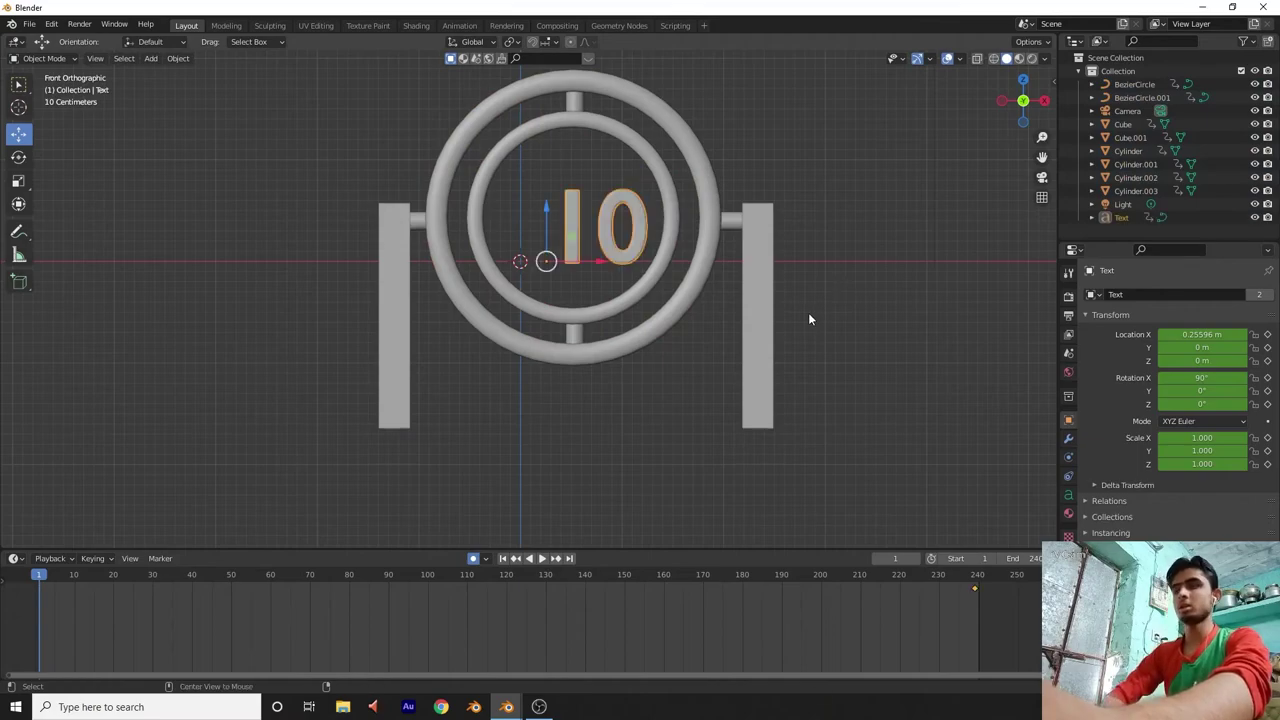
Try shifting the number 10 about 0.269 m in negative X at frame 1, play the countdown, and undo the shift.
left_click_drag(590, 262, 562, 263)
key("space")
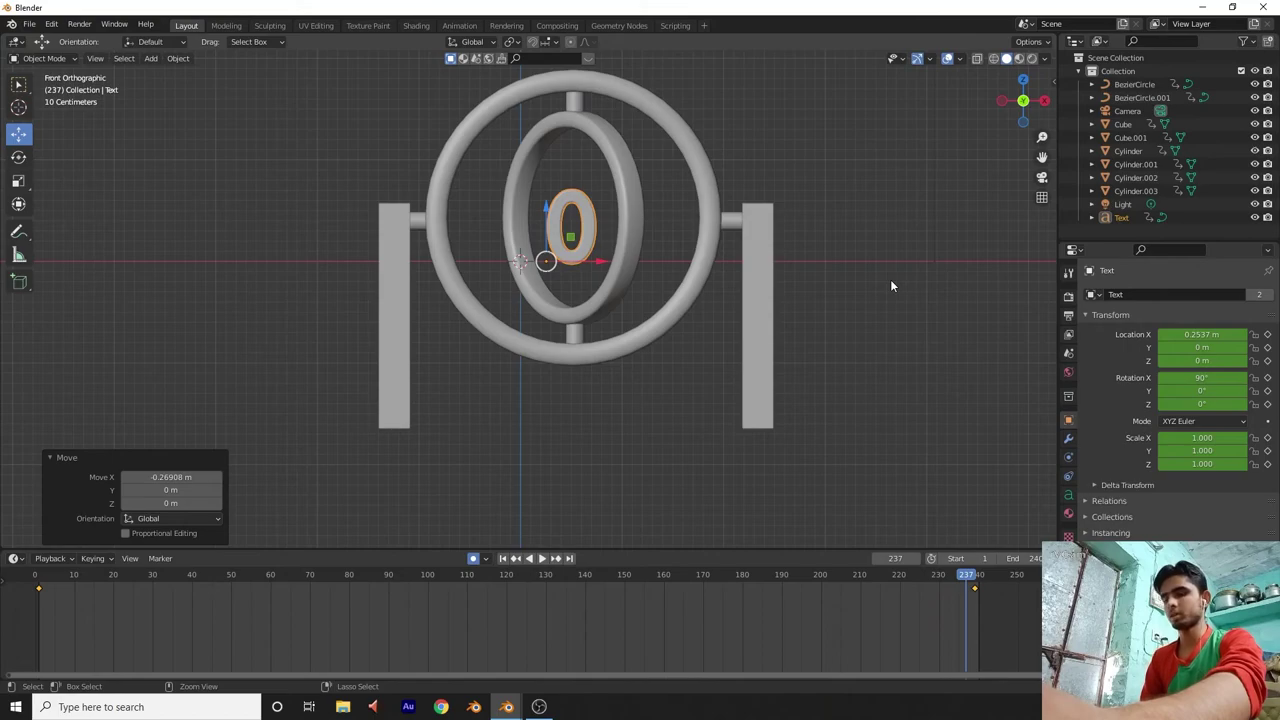
key("Escape")
key("a")
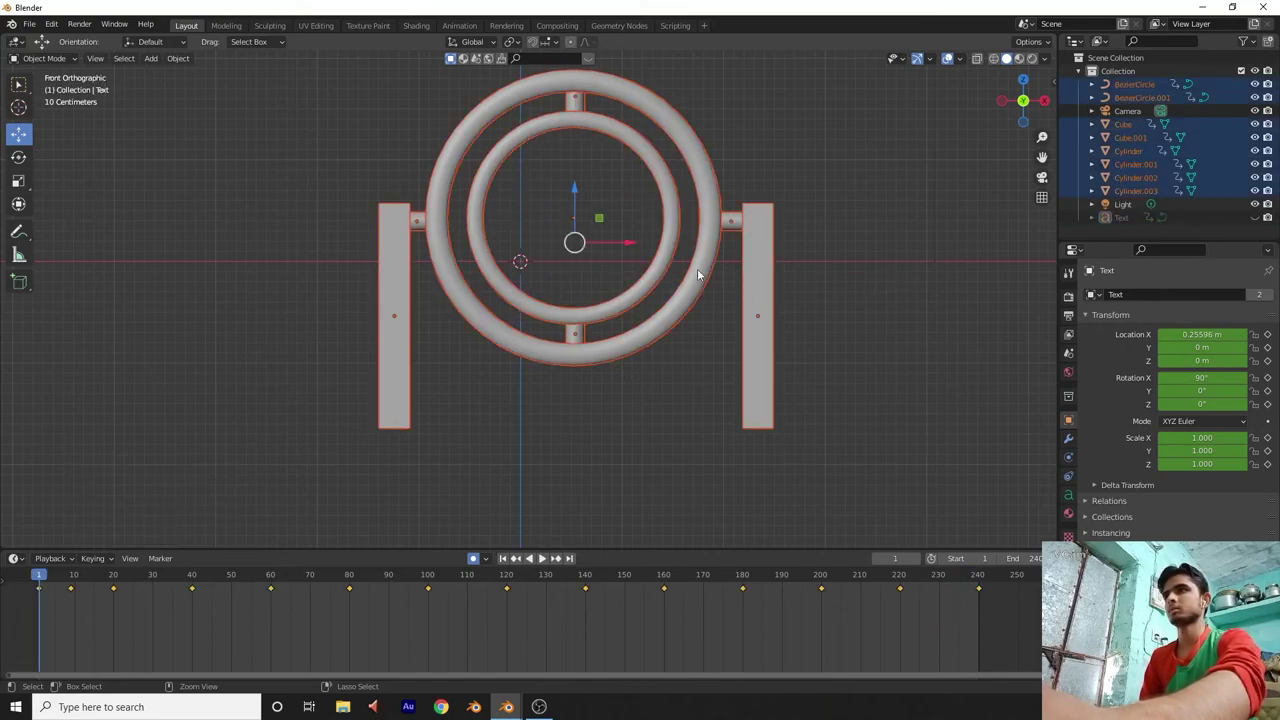
Unhide the number text again and play the countdown, checking the enlarged rings from an angled view.
key("alt+a")
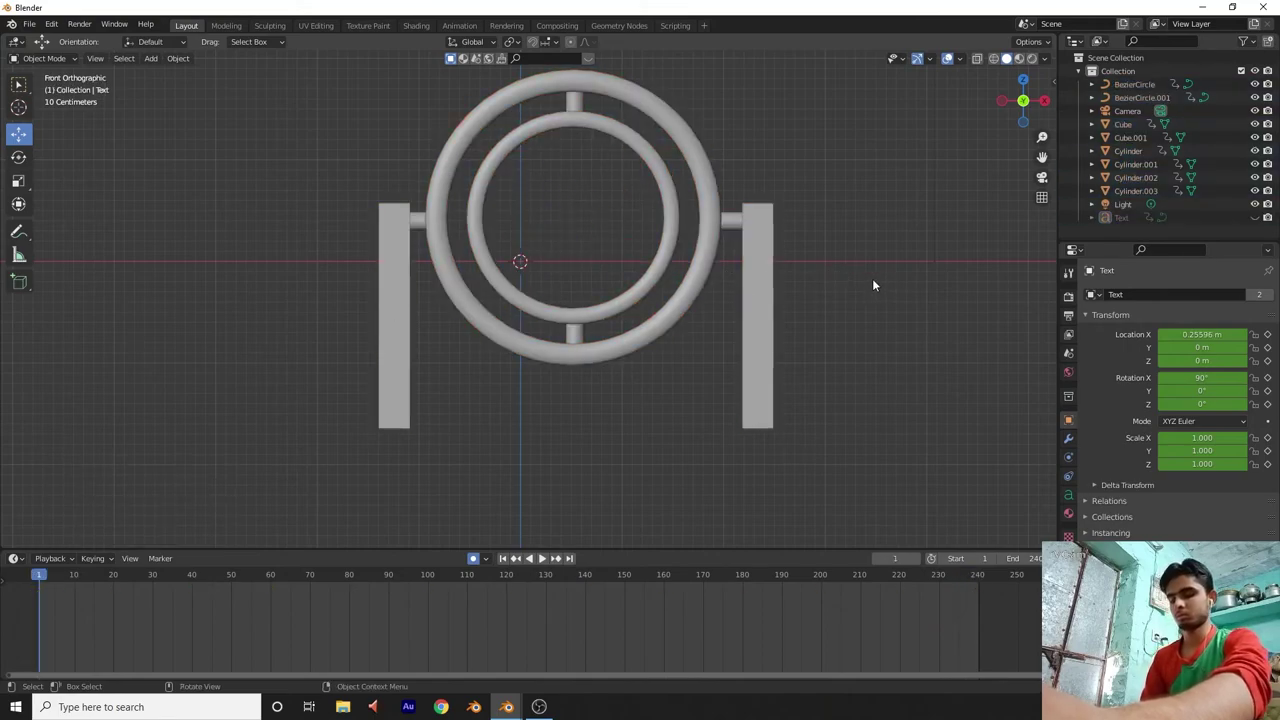
key("alt+h")
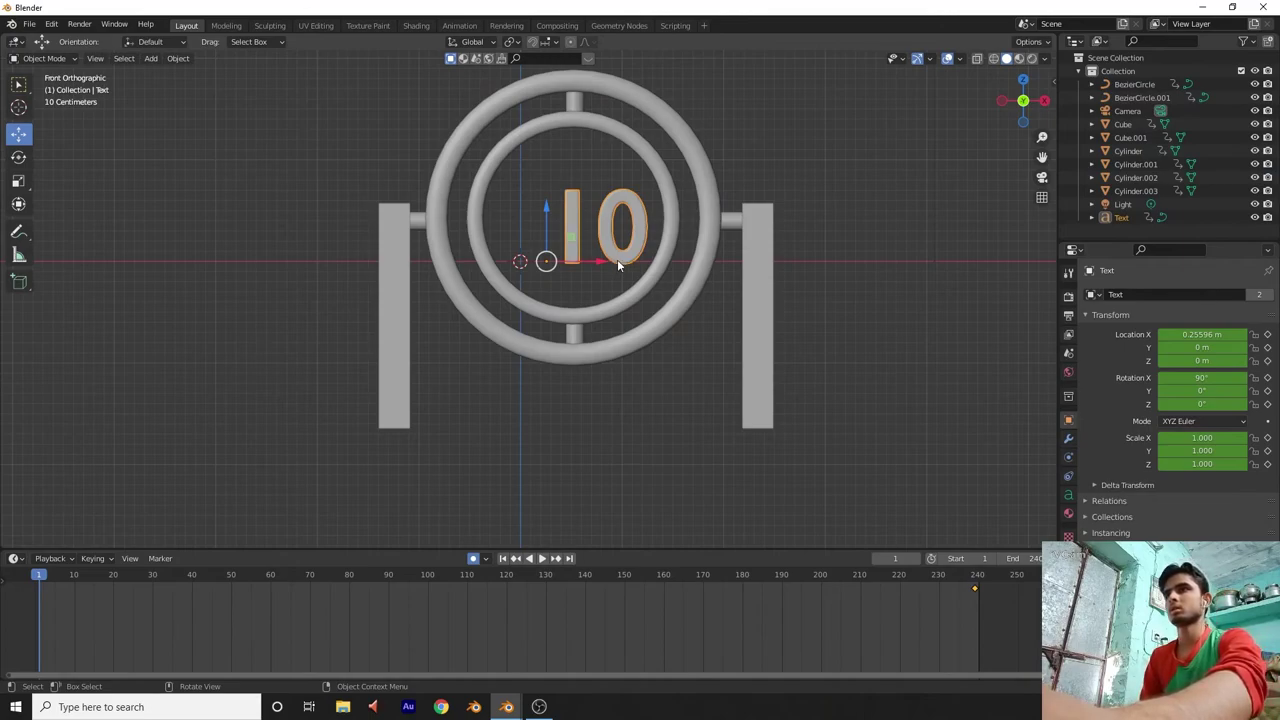
key("space")
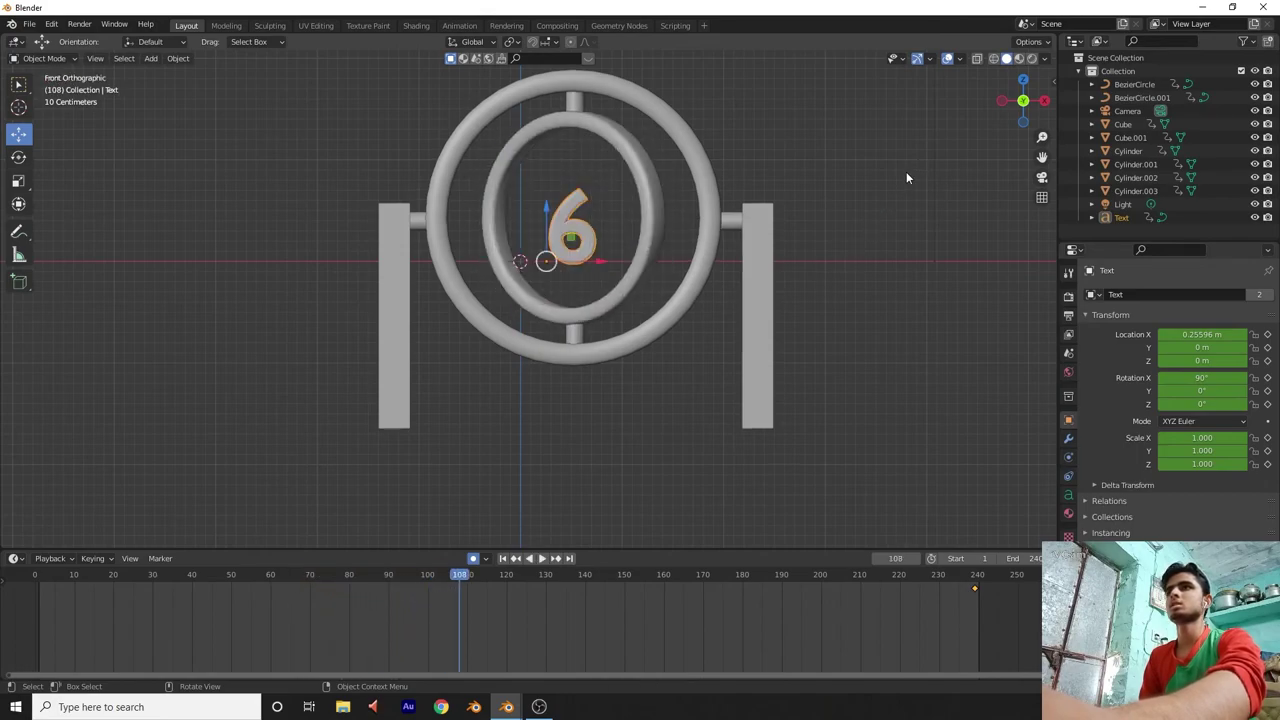
left_click_drag(1020, 100, 990, 120)
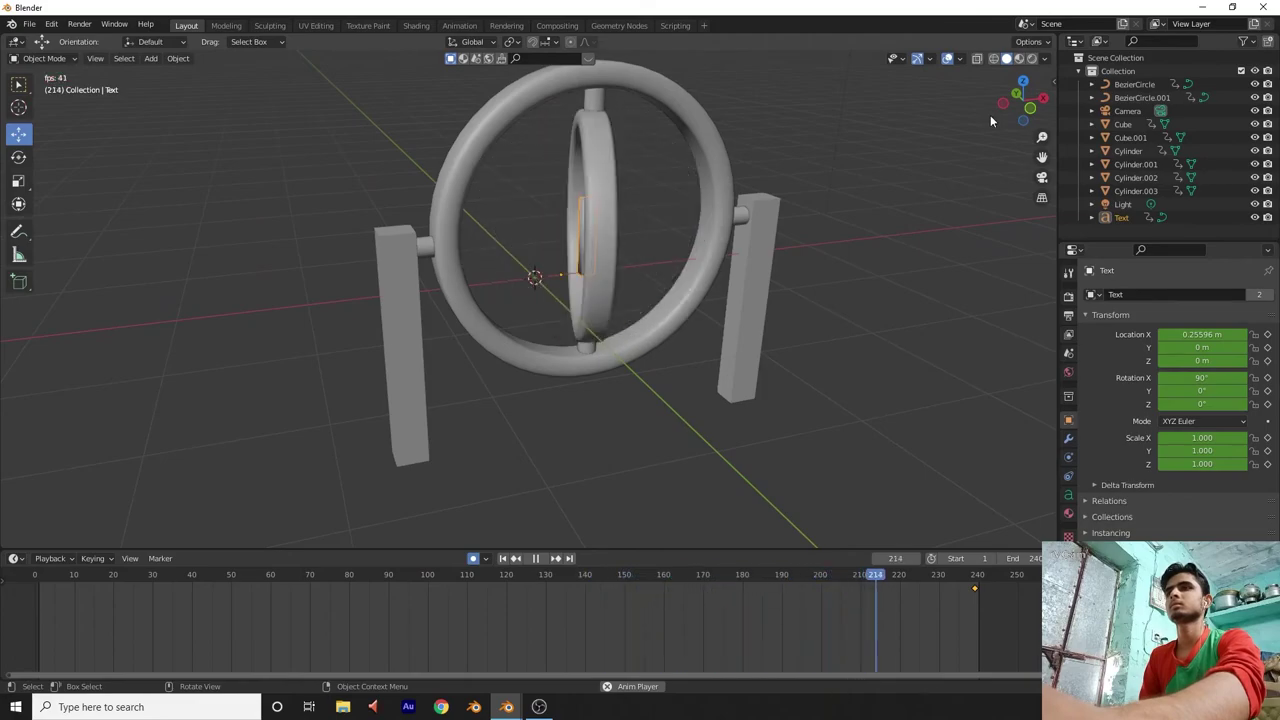
key("space")
Create a new material on the number text and set its base color to golden yellow.
mouse_move(1012, 100)
left_mouse_down()
mouse_move(1024, 100)
mouse_move(1005, 92)
left_mouse_up()
scroll(715, 252, "down", 4)
left_click(595, 228)
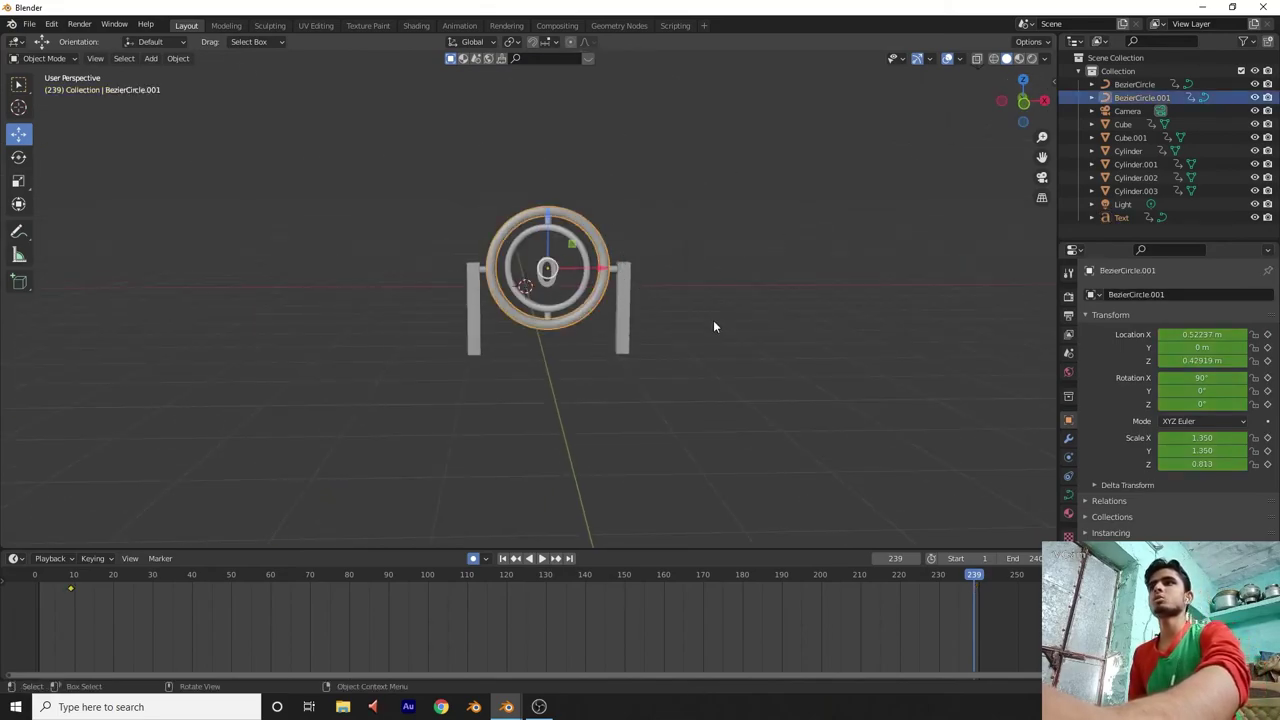
scroll(716, 320, "up", 3)
left_click(576, 259)
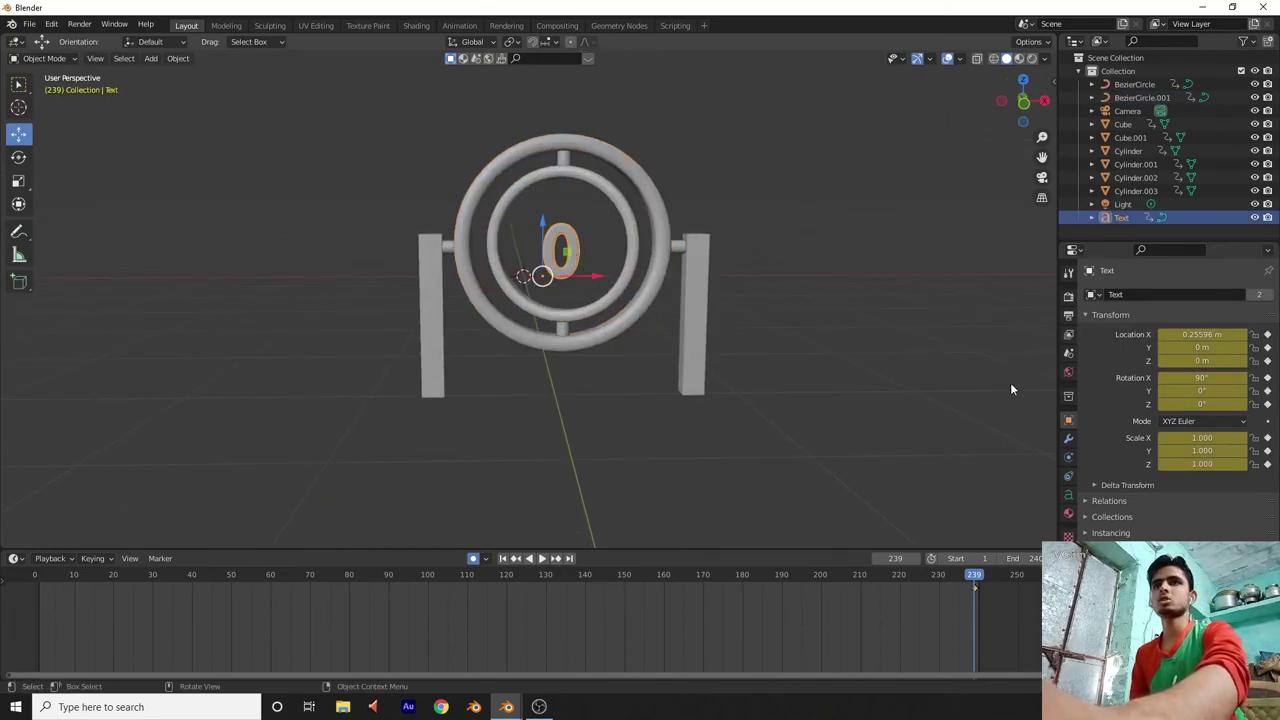
left_click(1069, 511)
left_click(1190, 351)
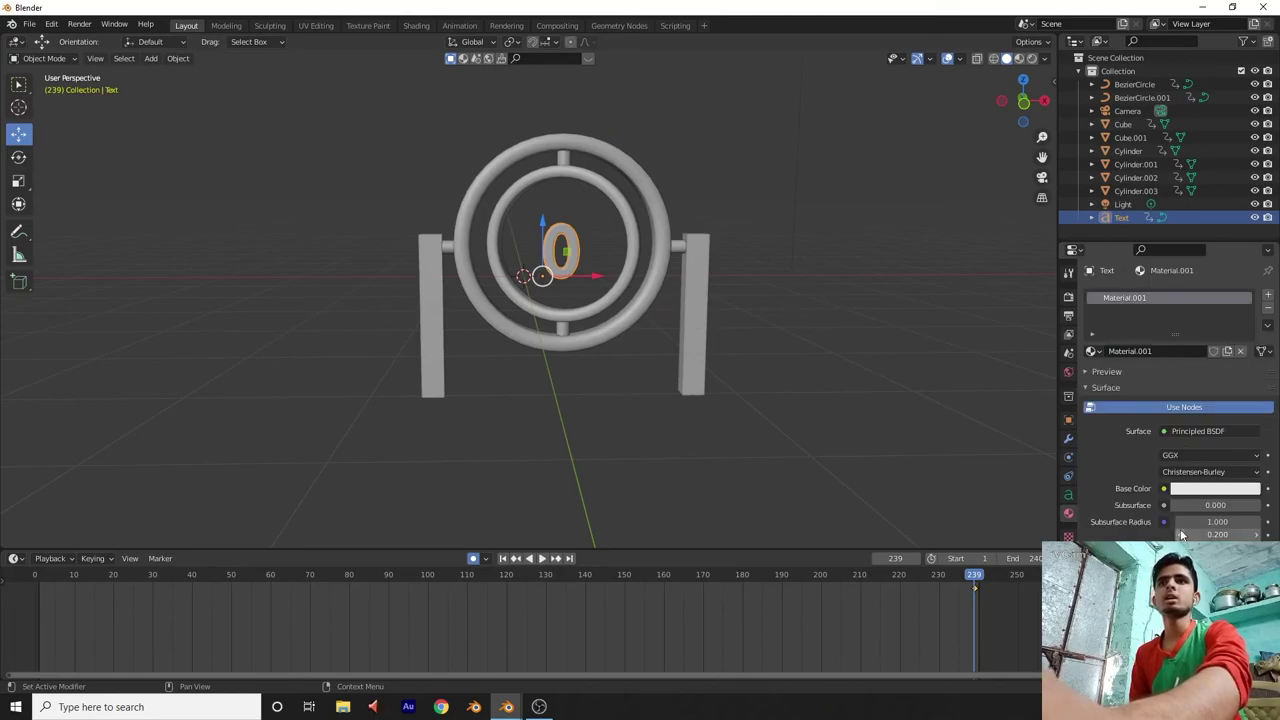
left_click(1195, 488)
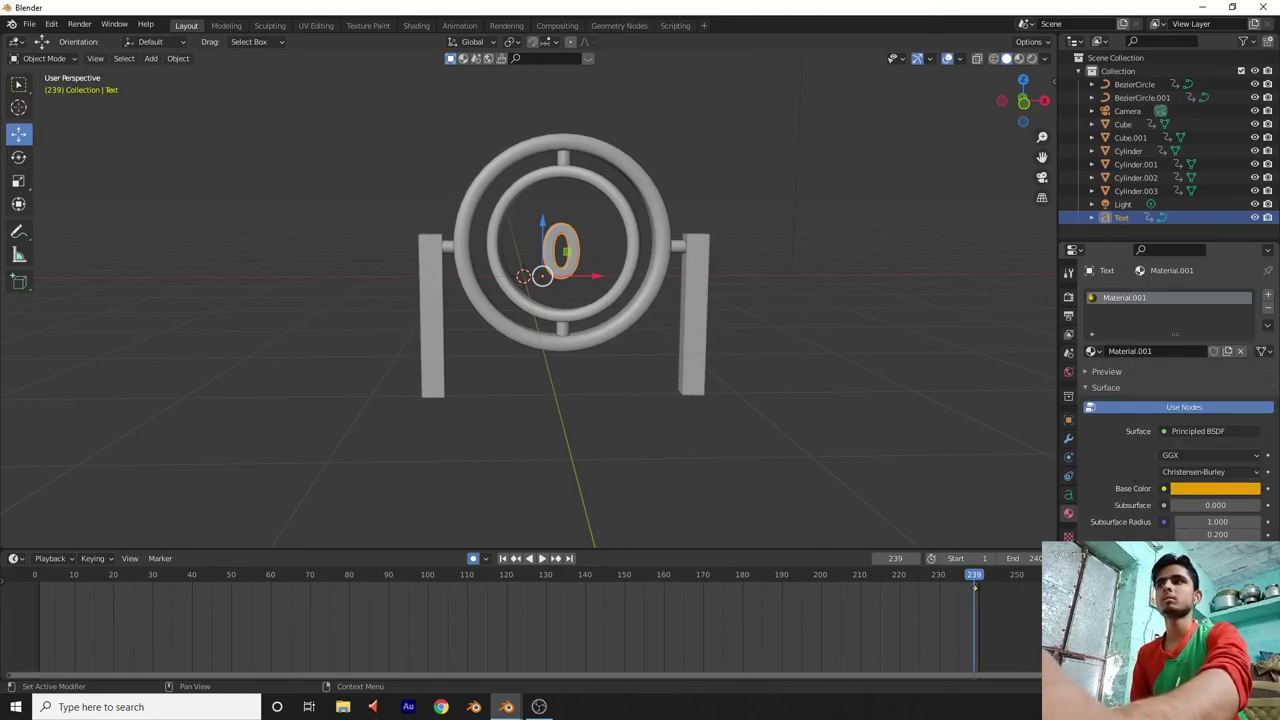
Switch to material preview shading and set the number material's Metallic to 1.000 and Roughness to 0.294.
left_click(1018, 59)
middle_click_drag(925, 339, 862, 286, "shift")
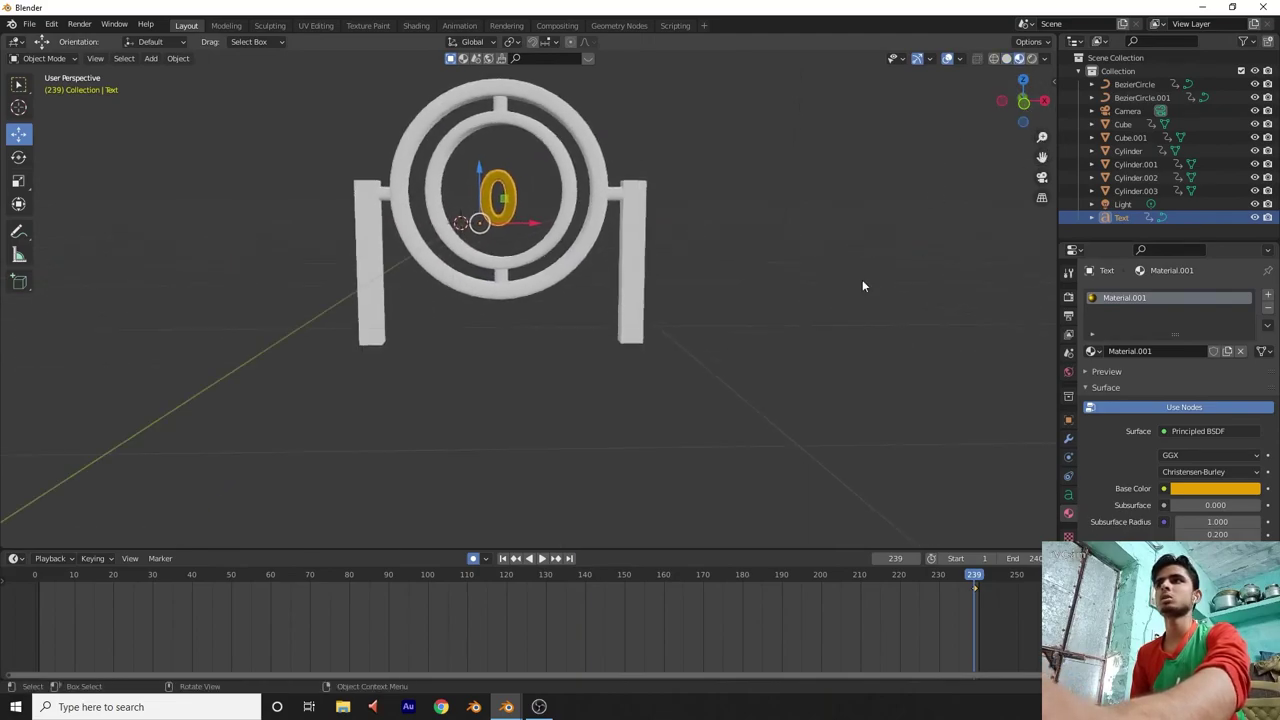
scroll(1205, 475, "down", 4)
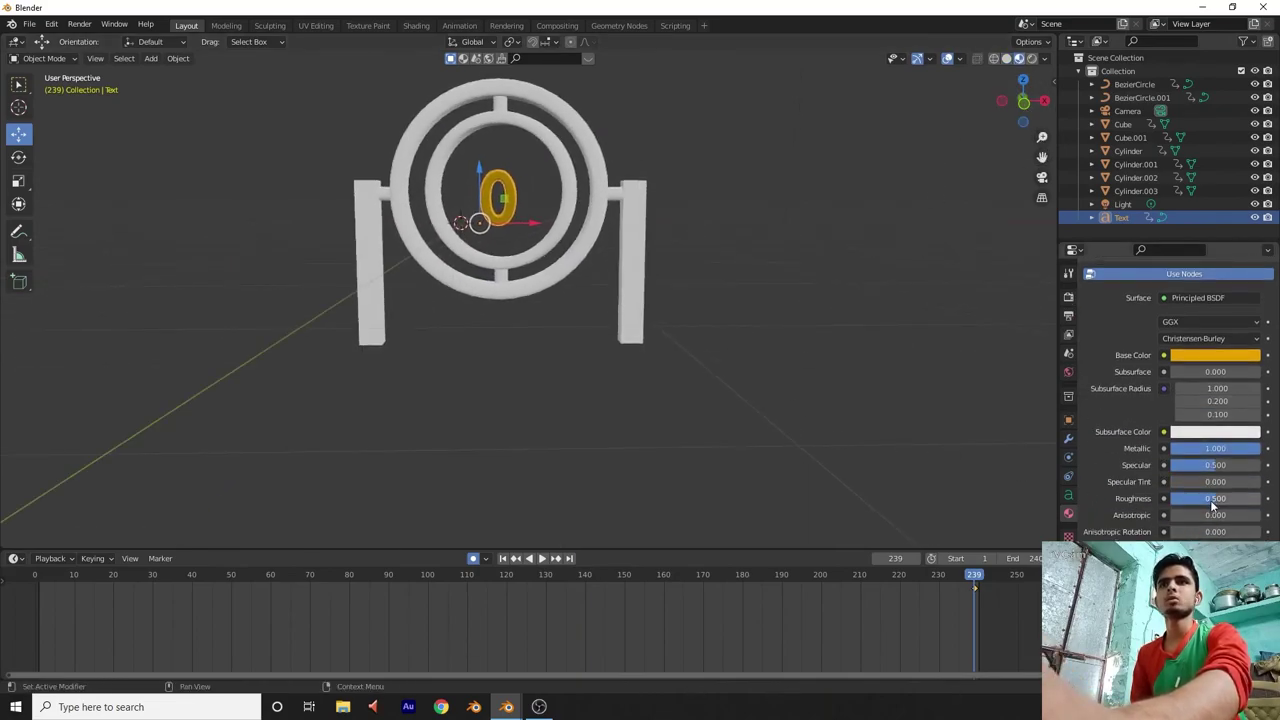
left_click_drag(1211, 499, 1218, 499)
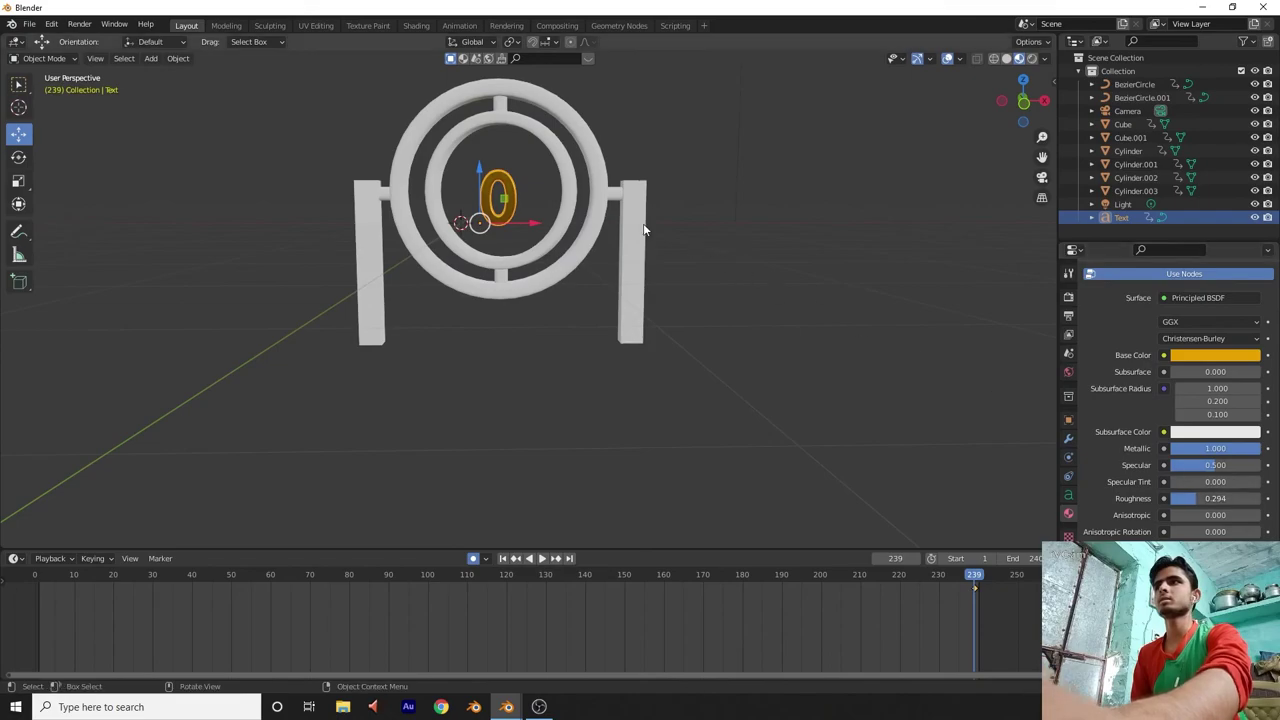
Assign the gold Material.001 to the inner and outer rings.
left_click(575, 213)
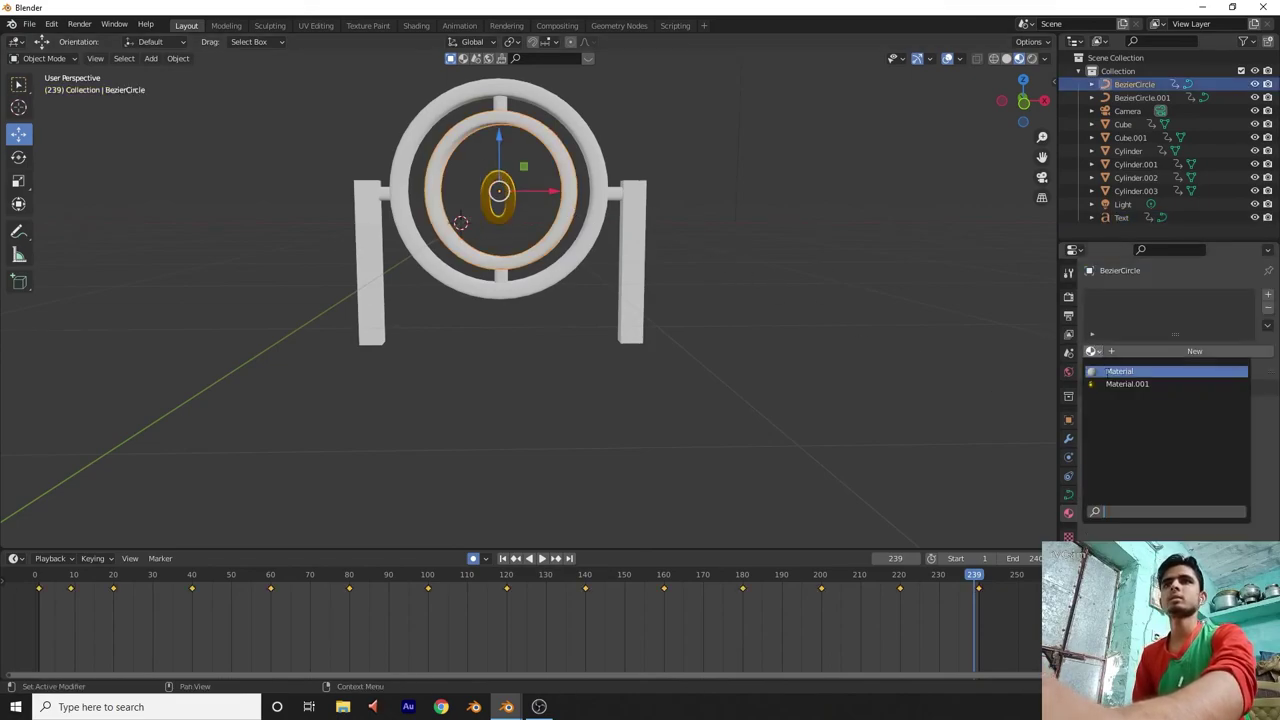
left_click(503, 112)
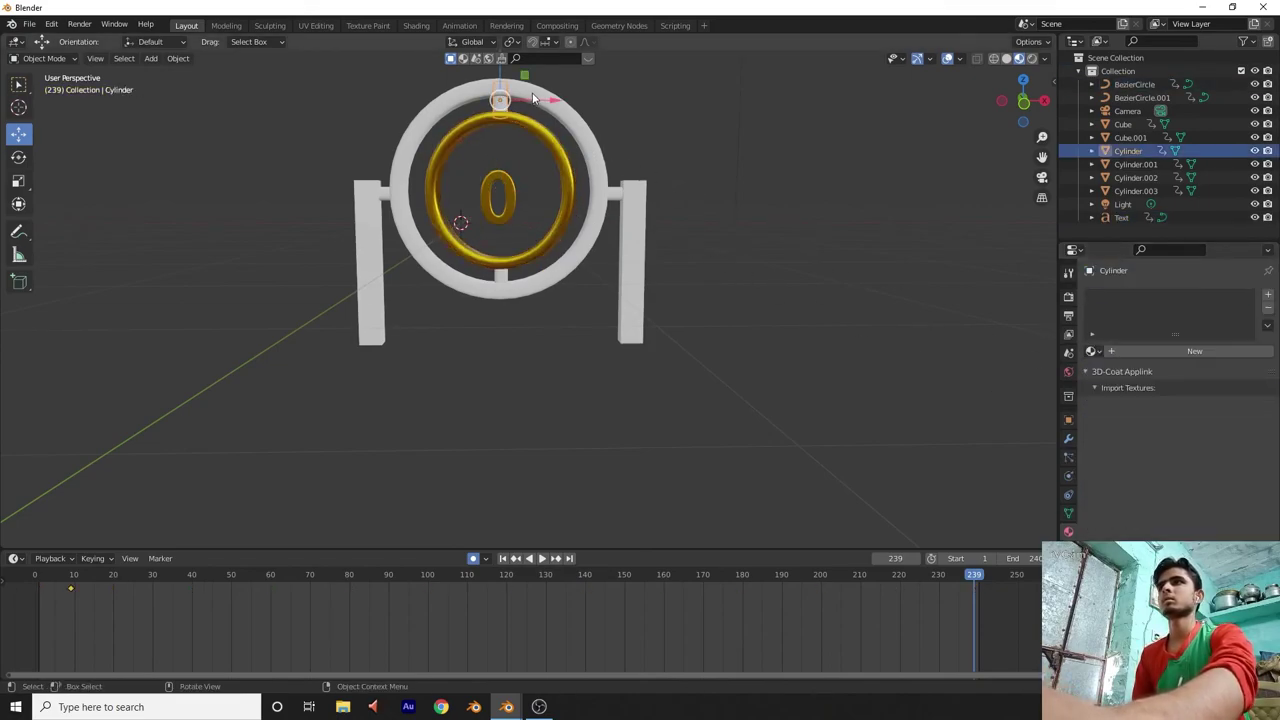
left_click(1093, 352)
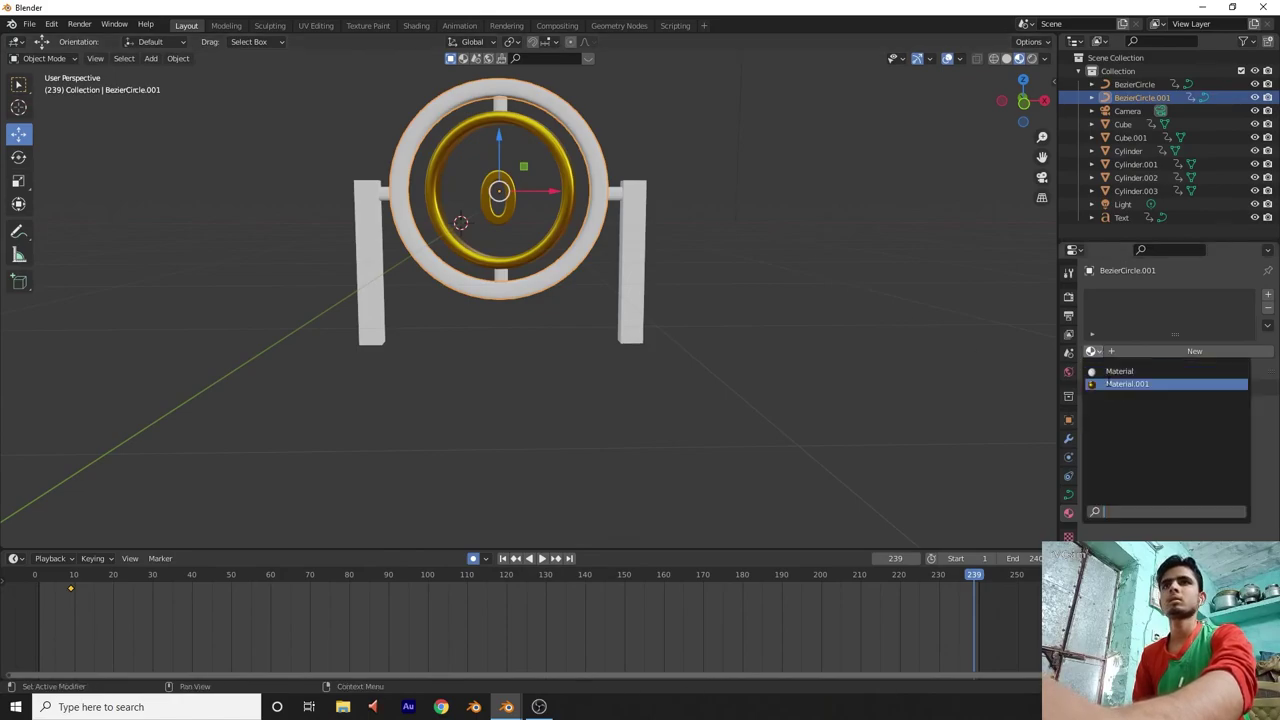
left_click(1125, 382)
Assign Material.001 to the lower and upper connectors between the two rings.
left_click(503, 278)
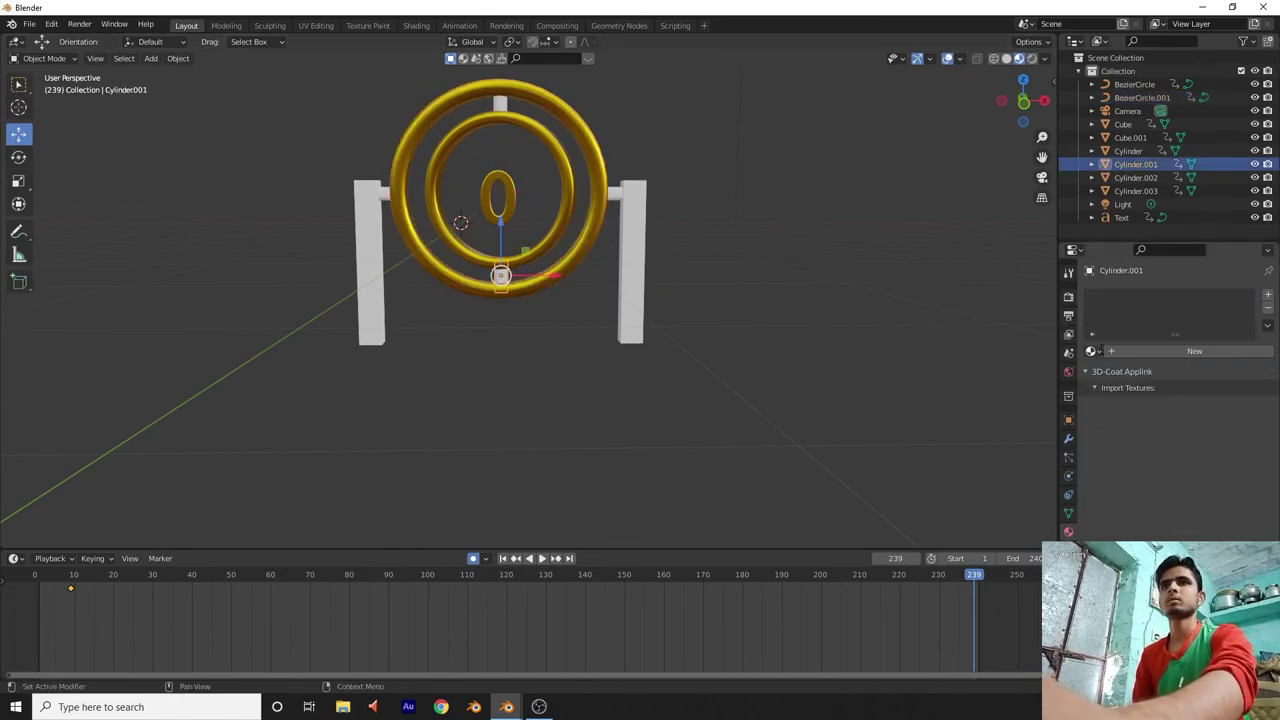
left_click(1093, 352)
left_click(1125, 383)
left_click(510, 110)
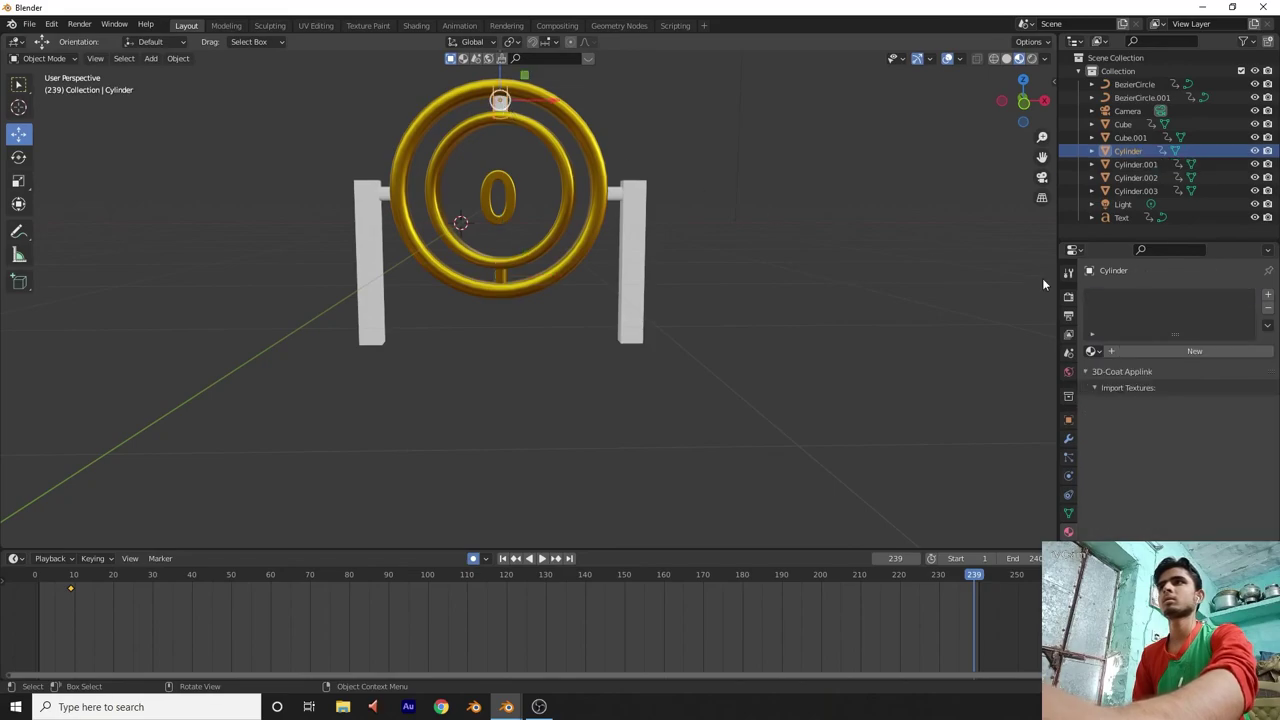
left_click(1093, 352)
left_click(1125, 383)
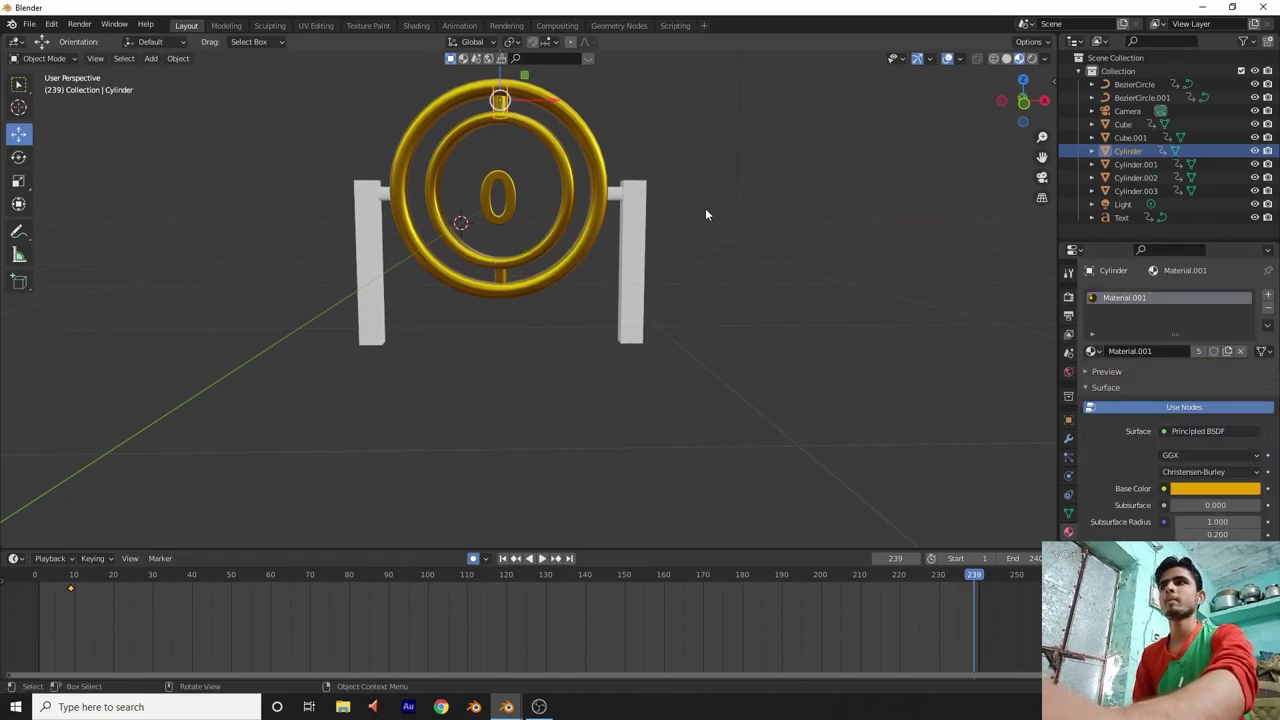
Assign Material.001 to both support posts.
left_click(607, 196)
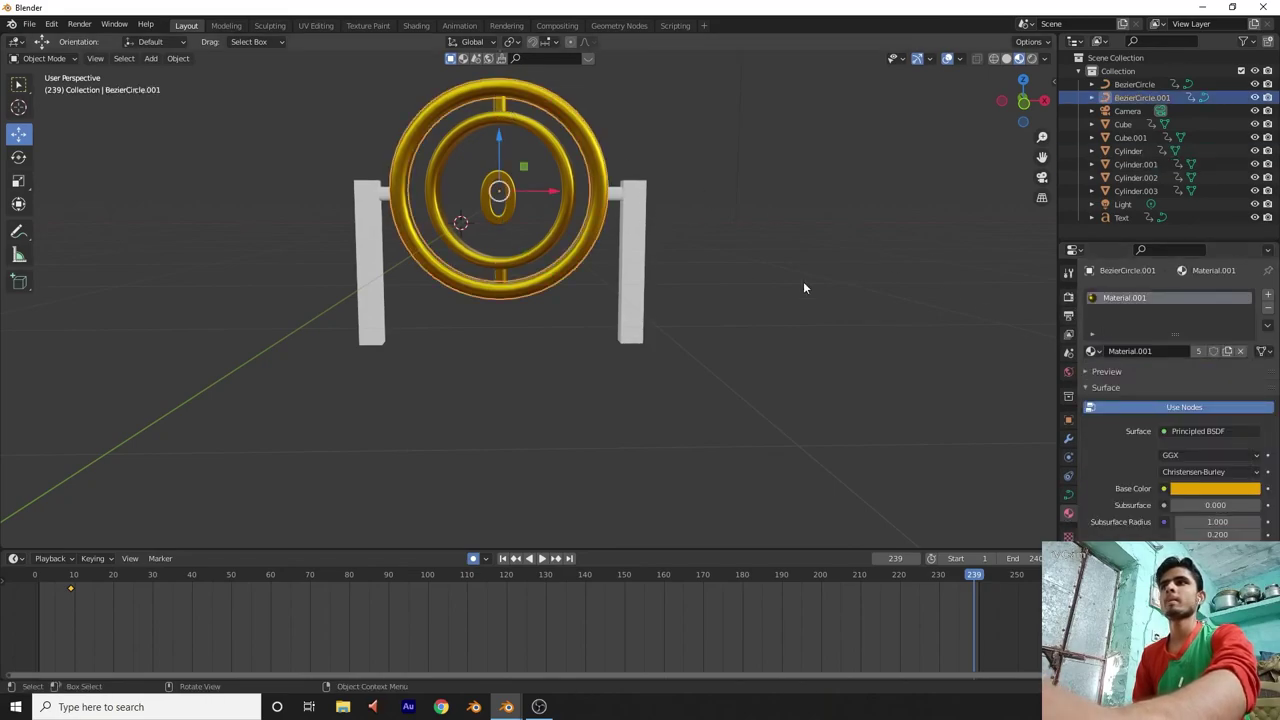
left_click(624, 196)
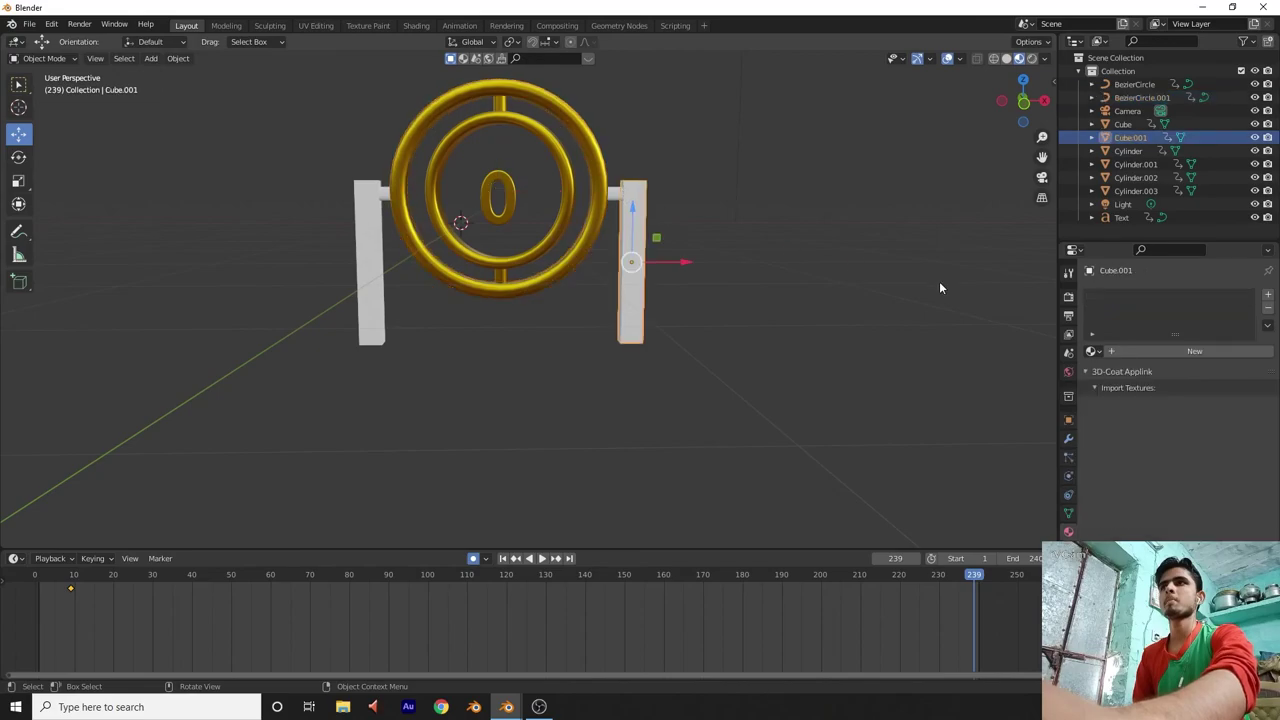
left_click(1103, 350)
left_click(1125, 382)
left_click(368, 255)
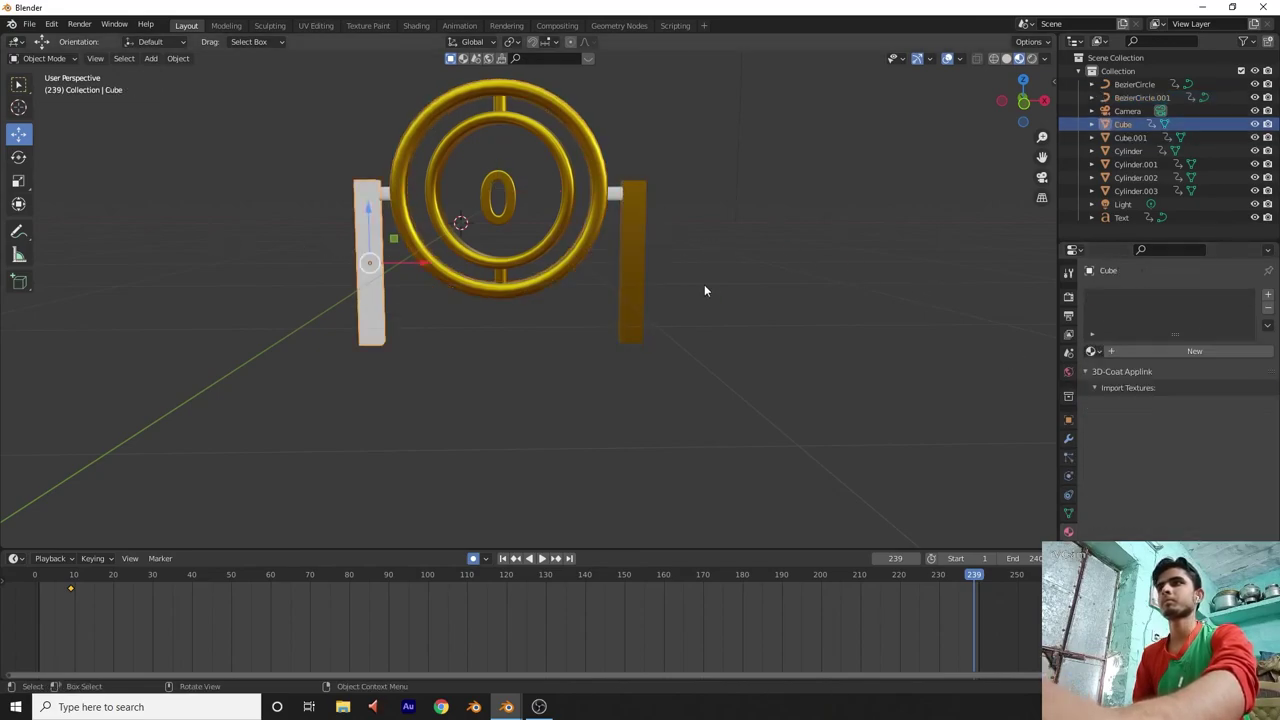
left_click(1092, 351)
left_click(1115, 384)
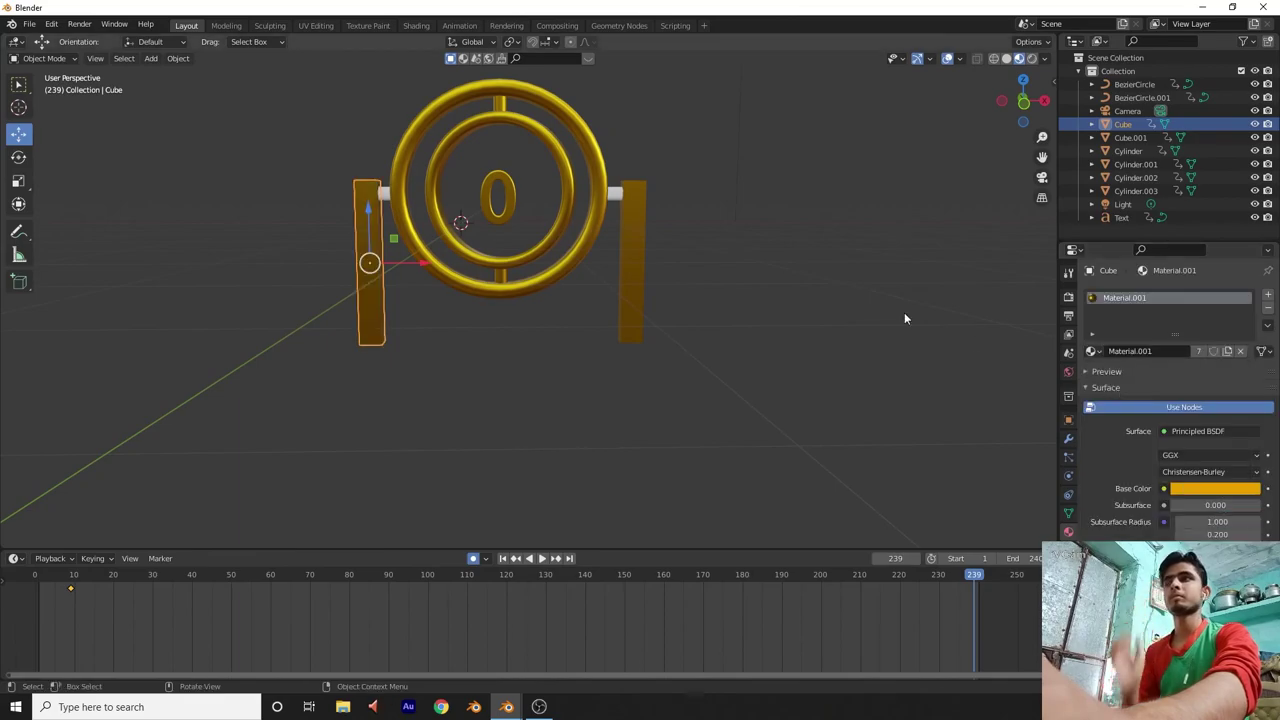
Assign the gold Material.001 to both horizontal connectors between the outer ring and the support posts.
left_click(615, 195)
left_click(1092, 351)
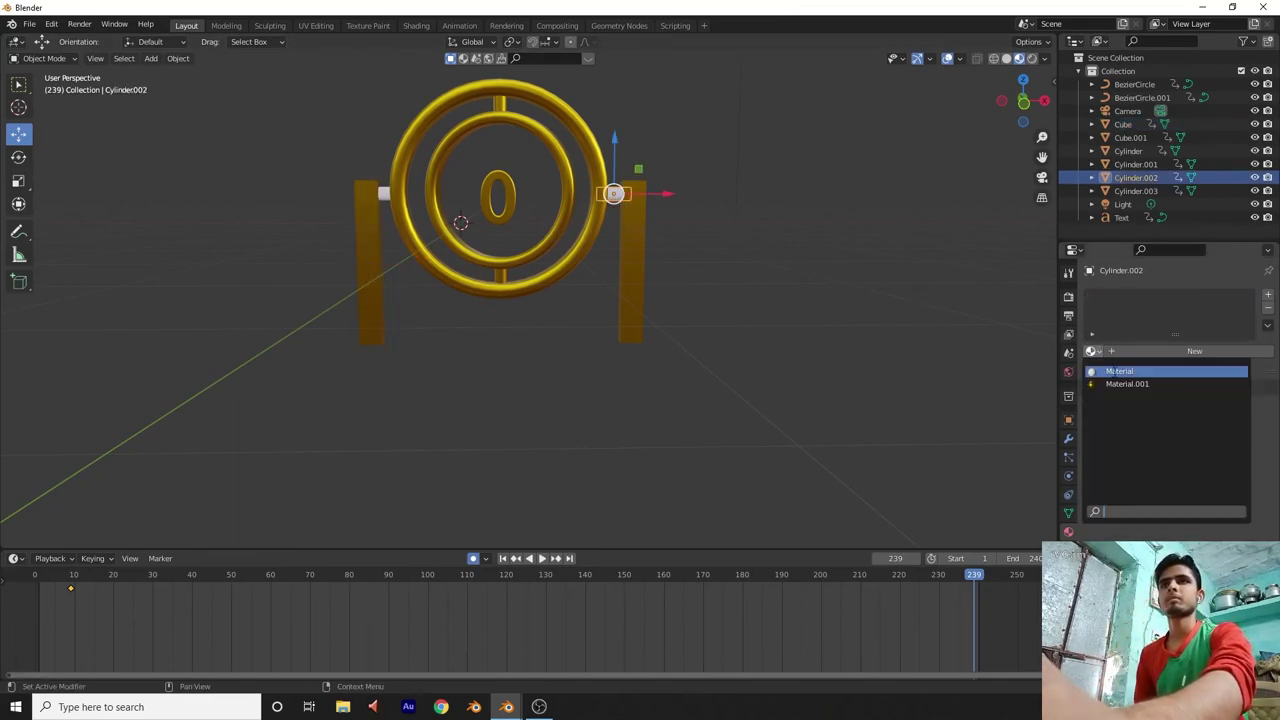
left_click(1115, 383)
left_click(392, 193)
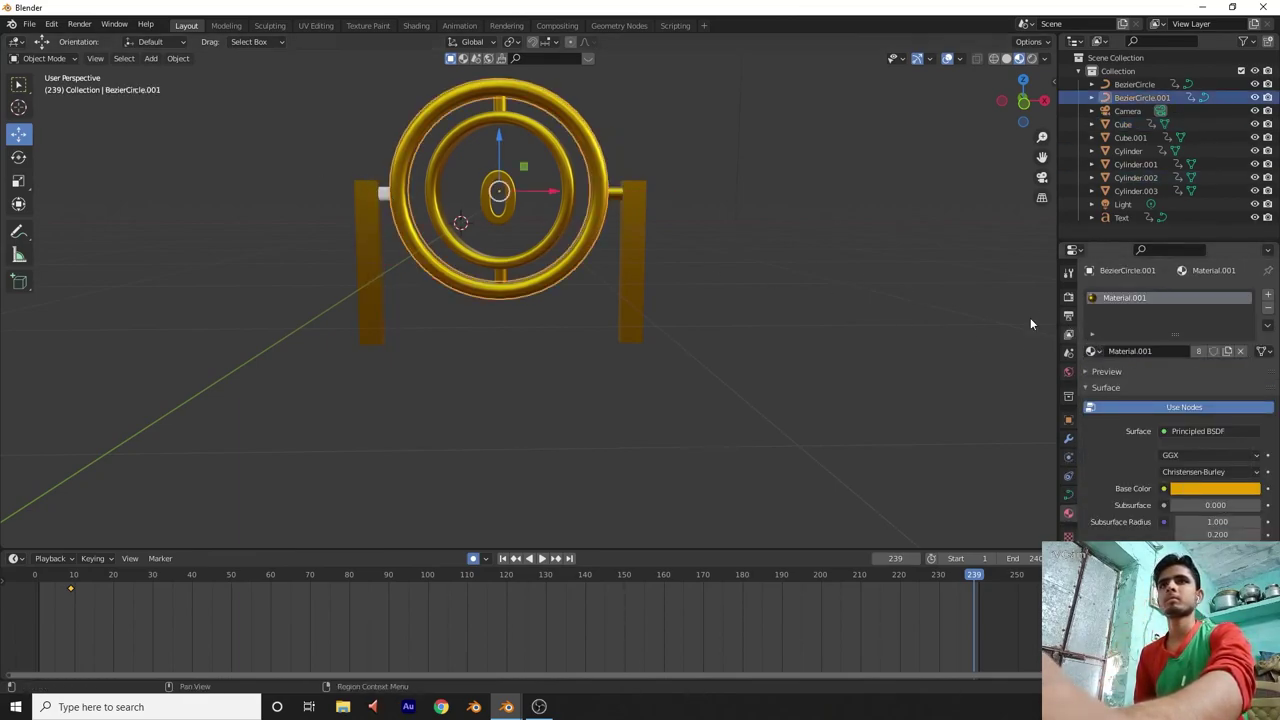
left_click(386, 193)
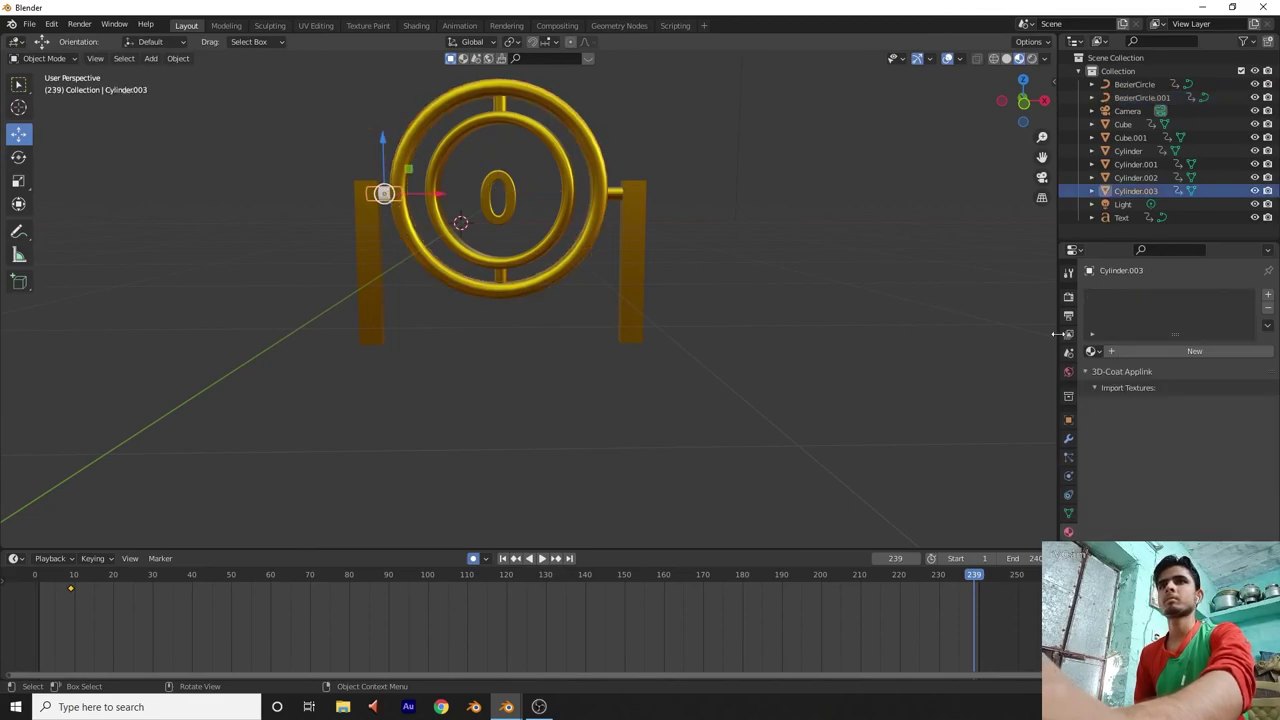
left_click(1092, 351)
left_click(1115, 383)
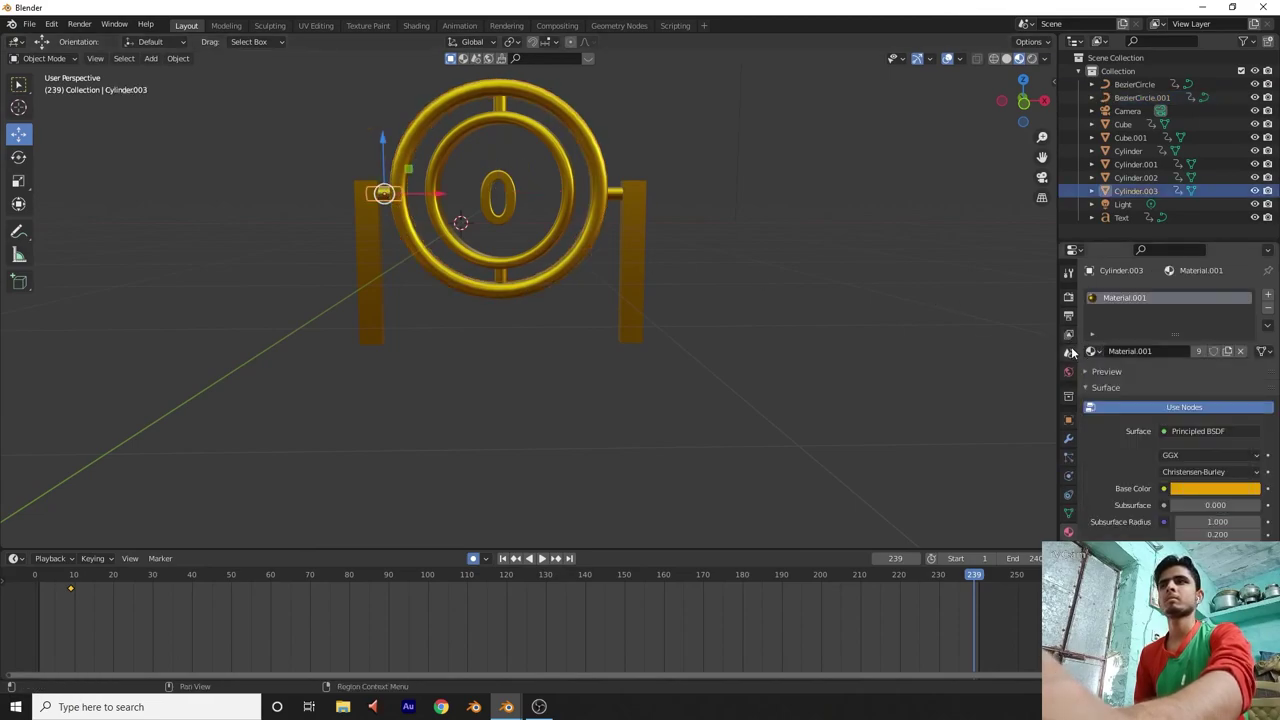
Collapse the timeline to enlarge the 3D viewport, and play back the countdown animation to review the gold timer, then stop playback.
left_click_drag(1041, 158, 990, 188)
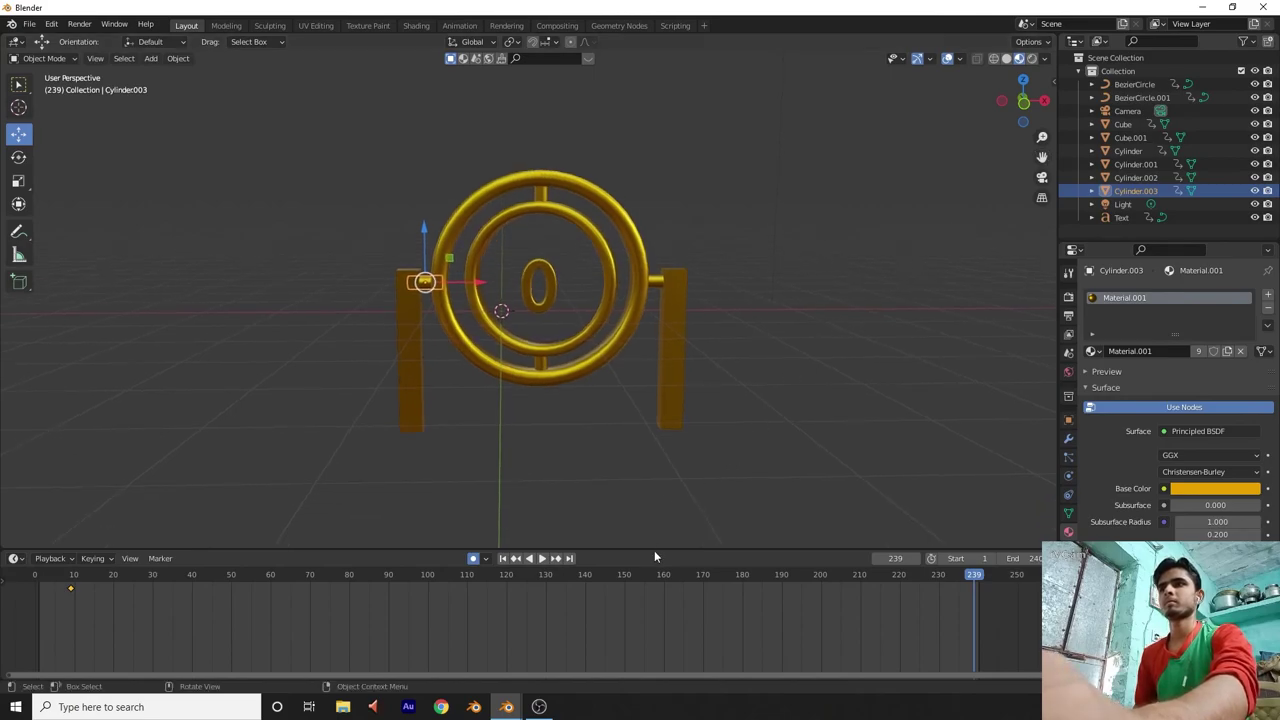
left_click_drag(654, 549, 654, 662)
scroll(796, 414, "up", 2)
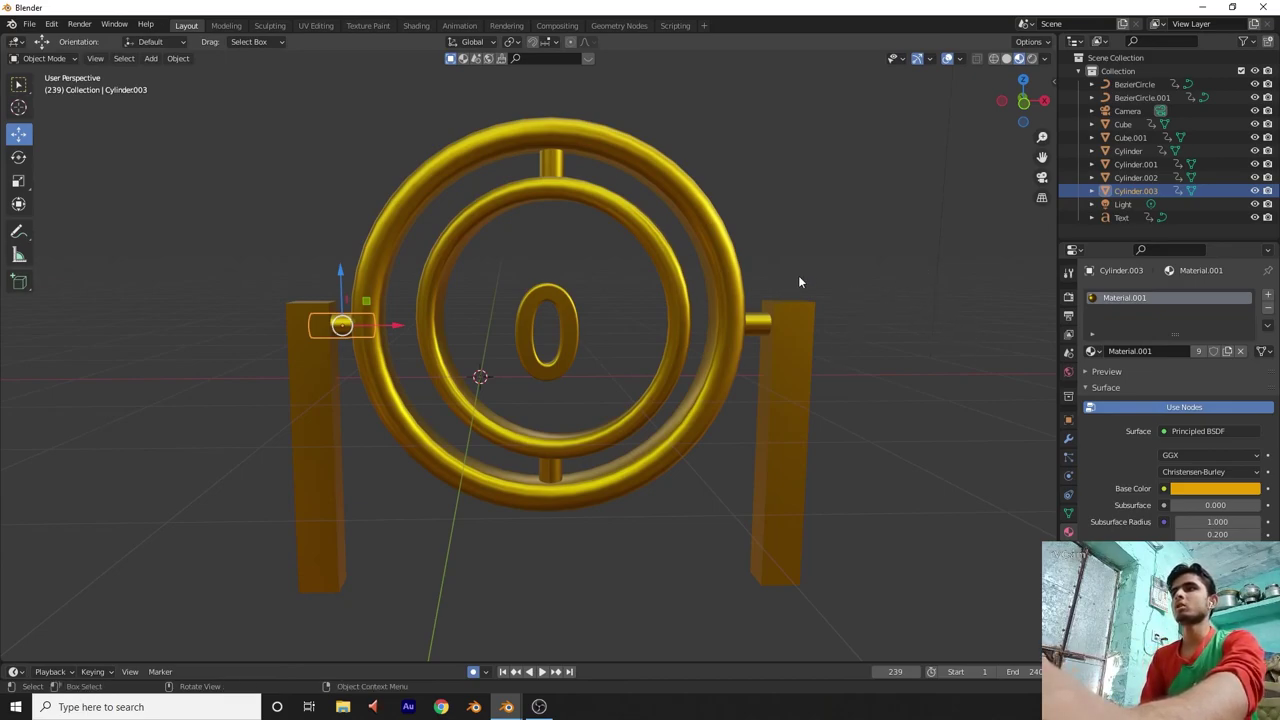
key("space")
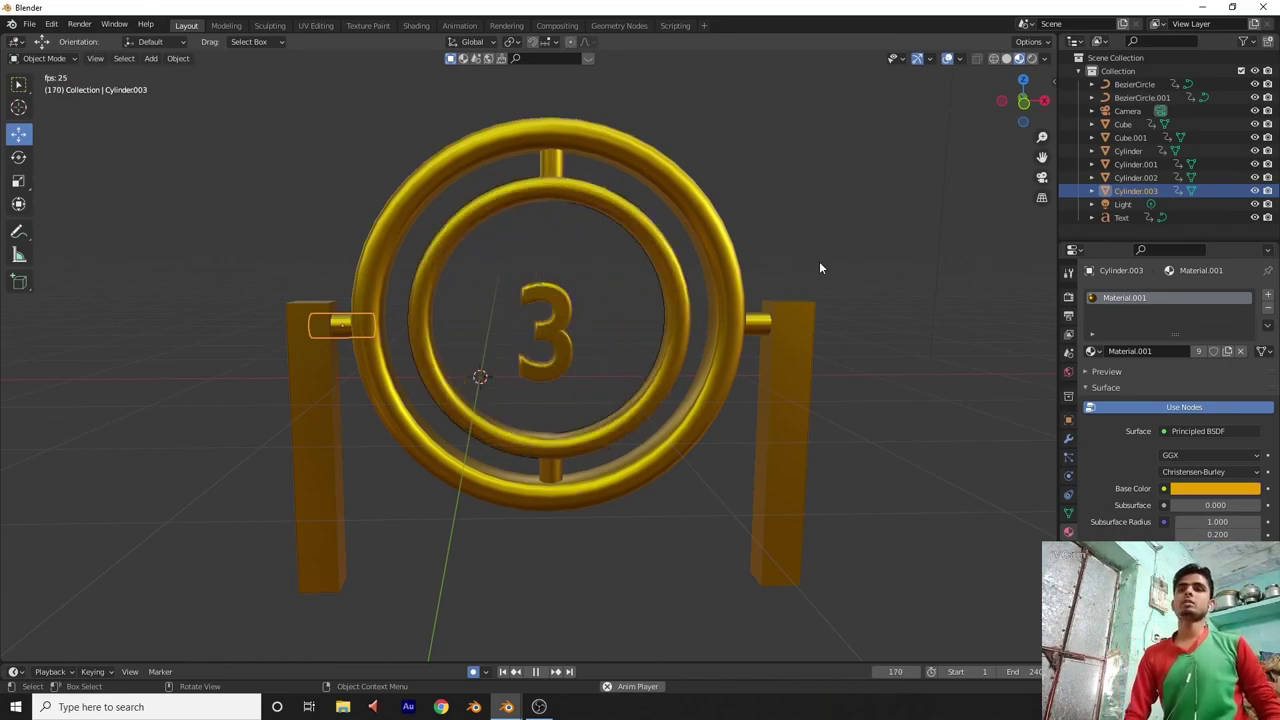
key("space")
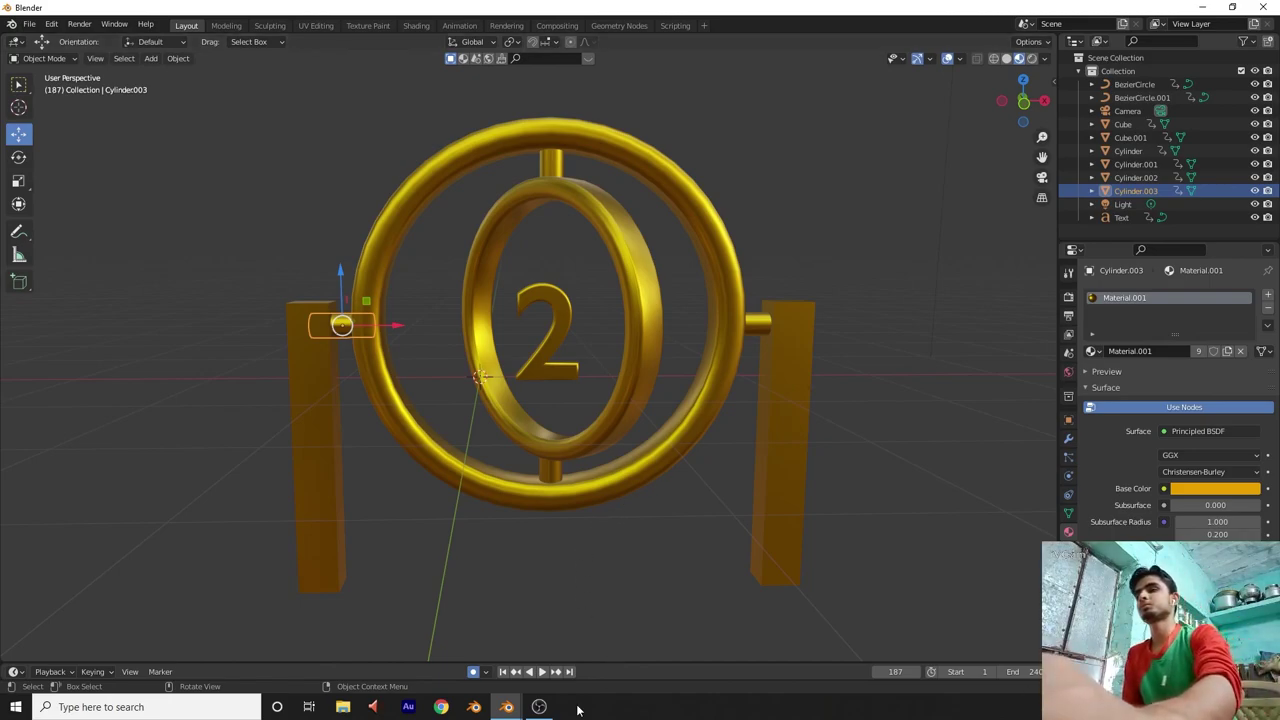
left_click(540, 708)
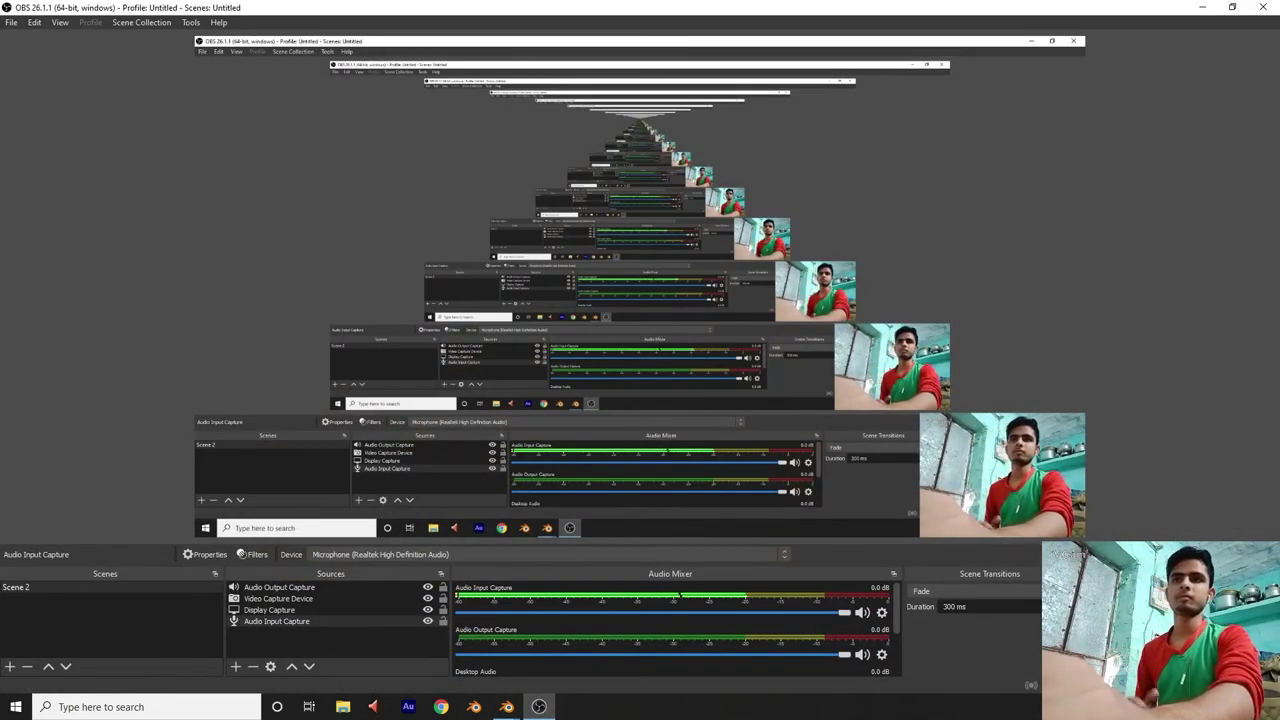